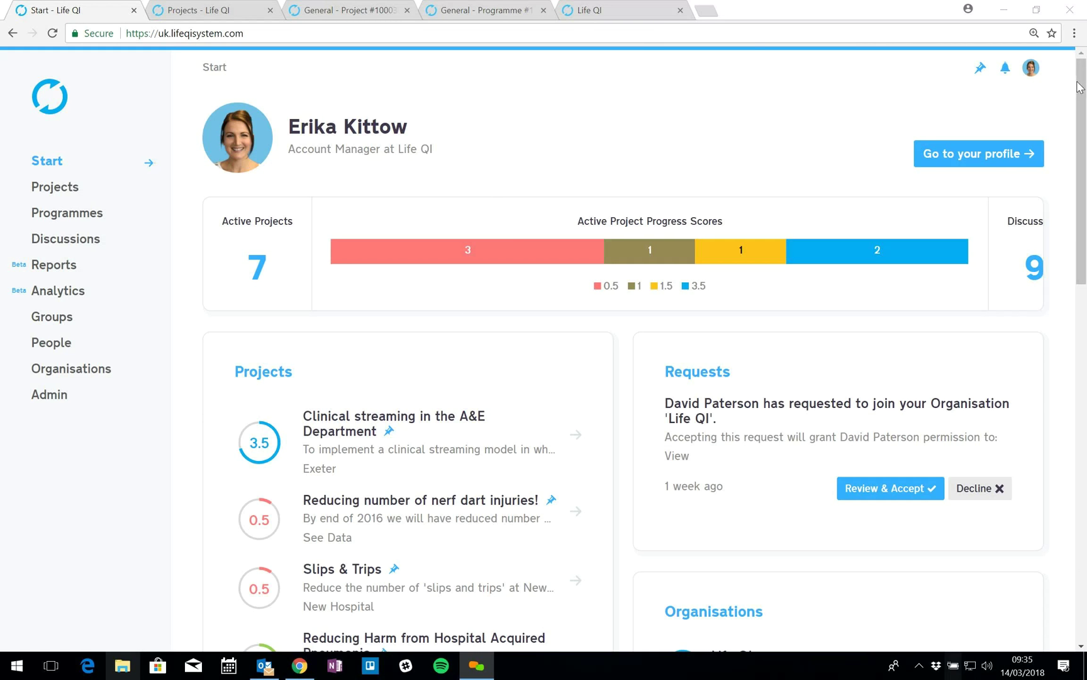
Step: Look over the Start page, from the progress scores and Projects to Groups, Programmes, Analytics and Discussions
scroll(1084, 86, down, 5)
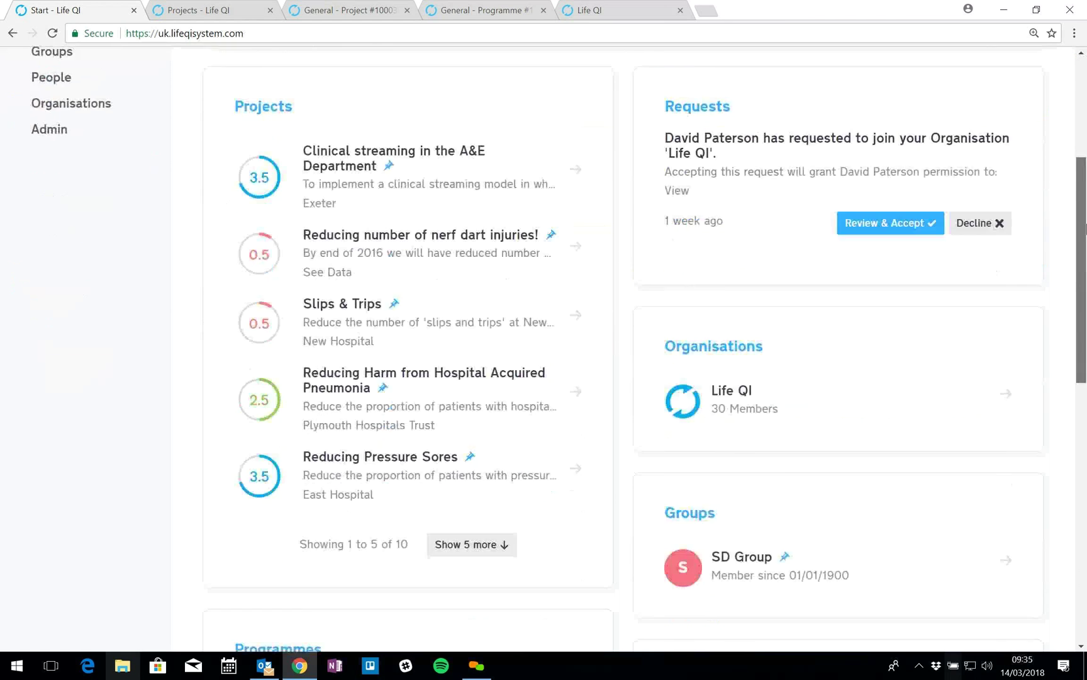
scroll(1085, 110, up, 5)
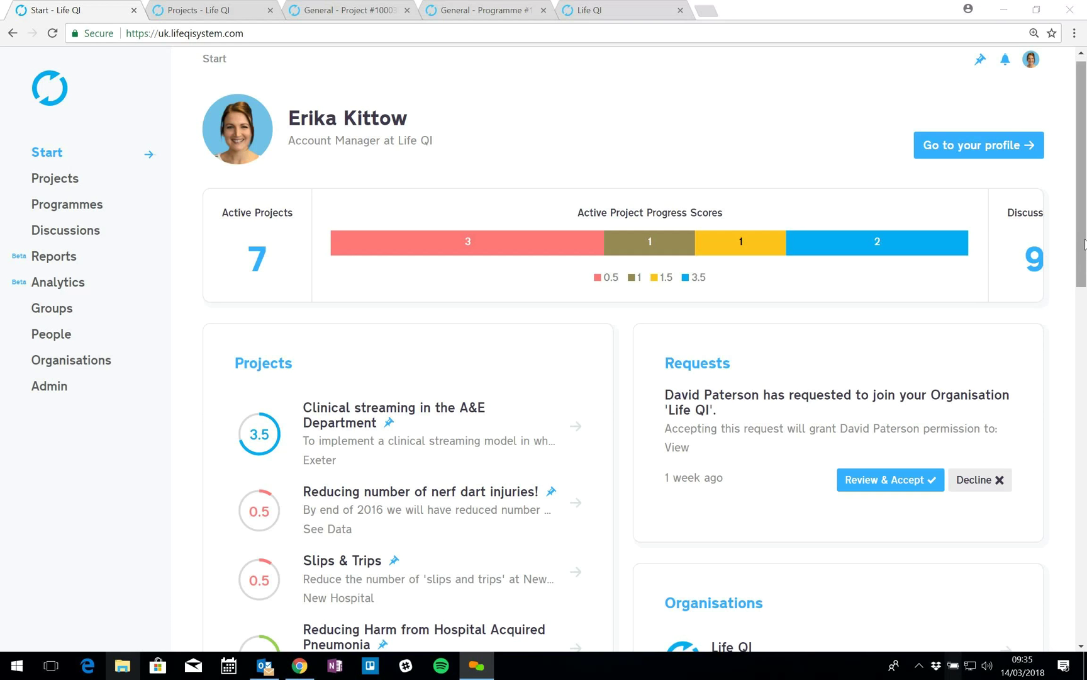
scroll(1085, 315, down, 3)
scroll(1085, 364, down, 7)
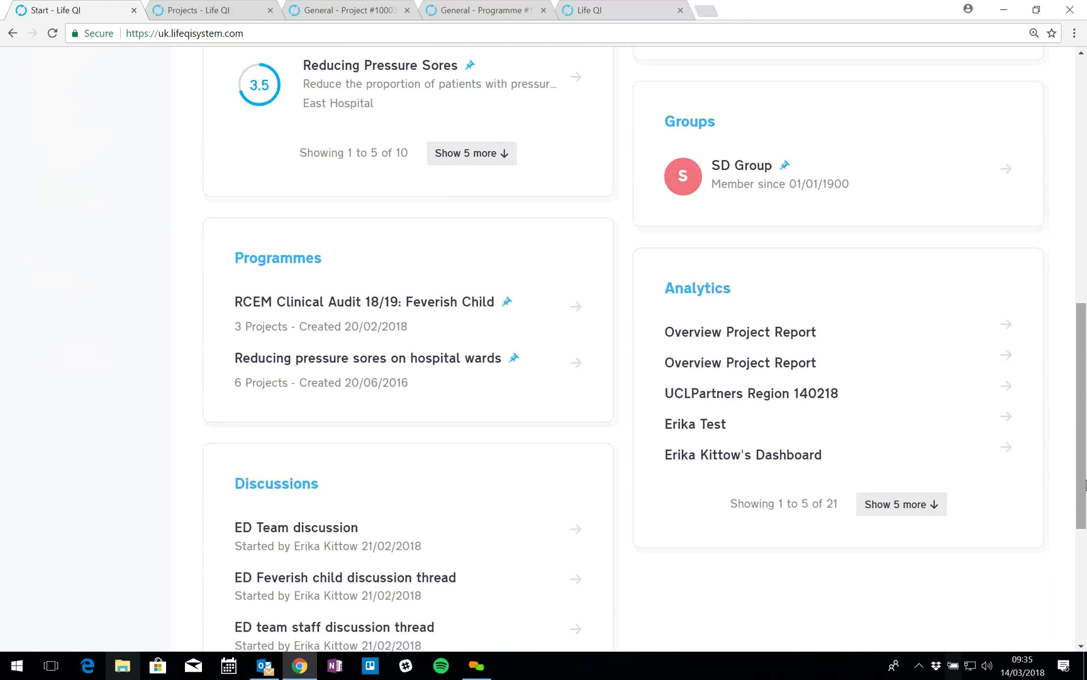
drag(1083, 488, 1085, 243)
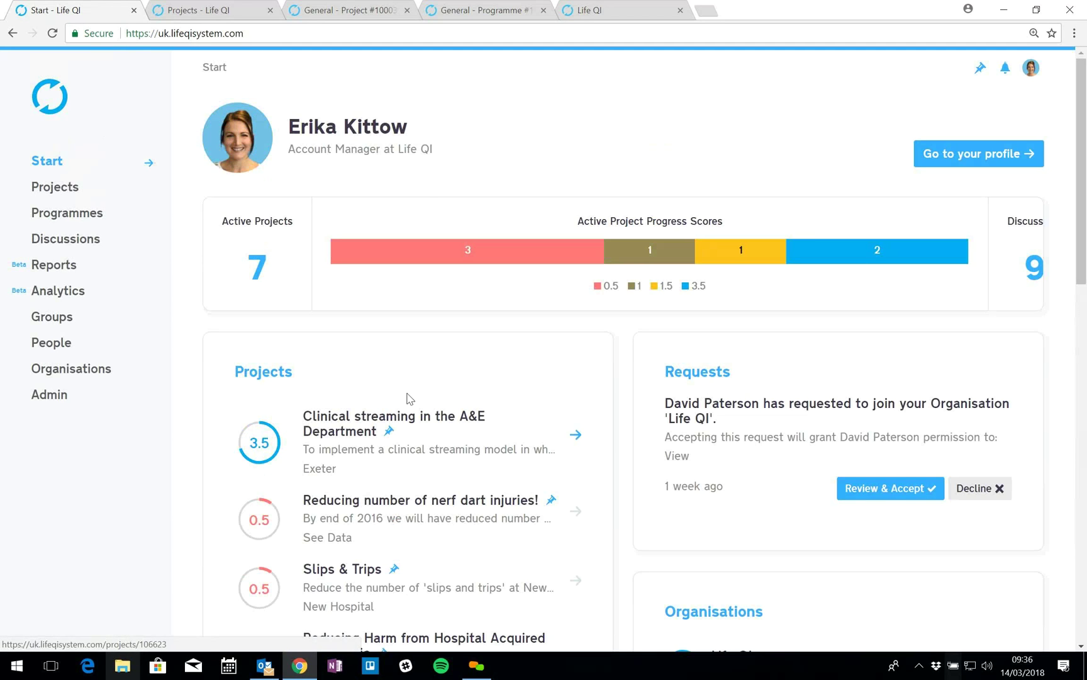
Step: Pin the project "Reduce risk of harm whilst in acute hospital" from the full projects list
click(52, 188)
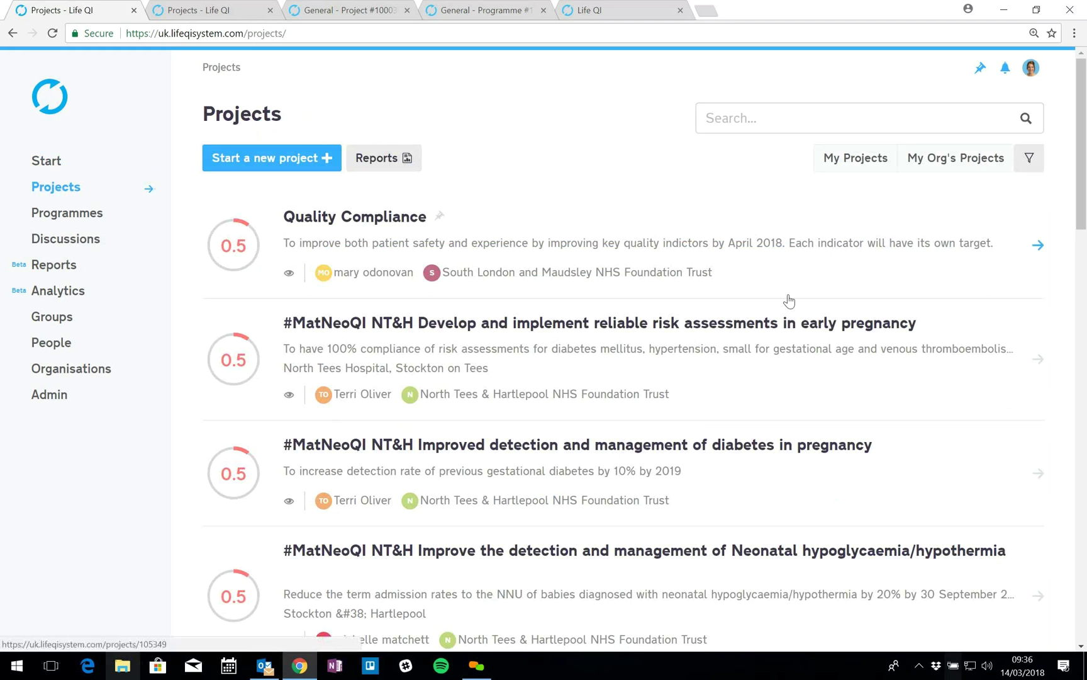
drag(1083, 170, 1068, 413)
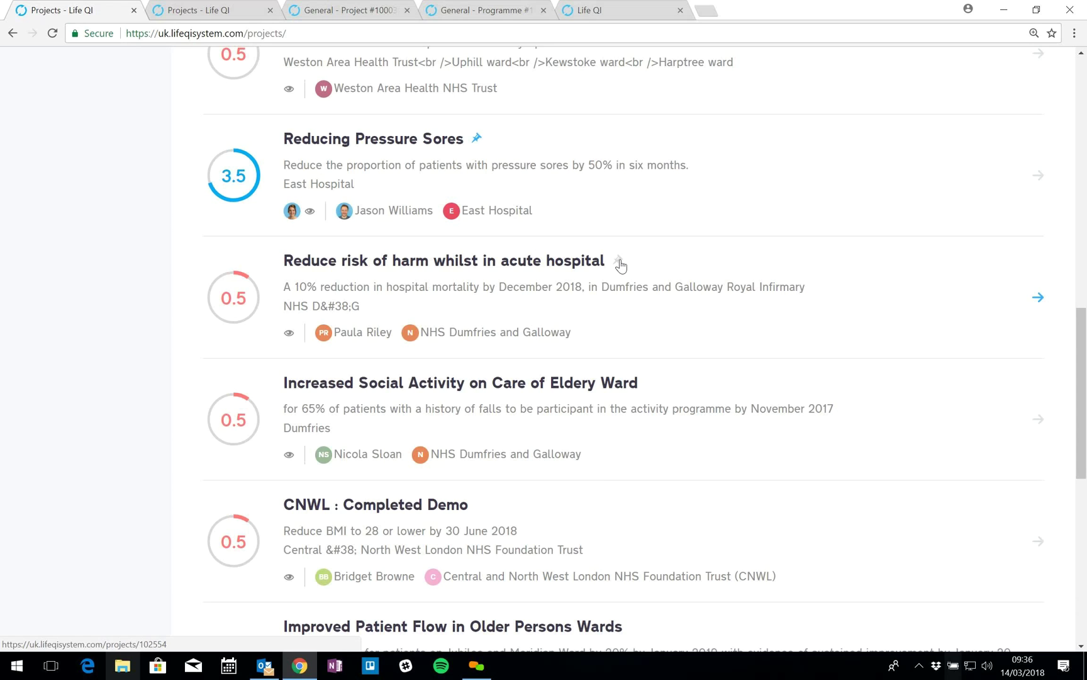
click(620, 263)
Step: Return to the Start page, reload it and expand its Projects section by five more entries
click(14, 33)
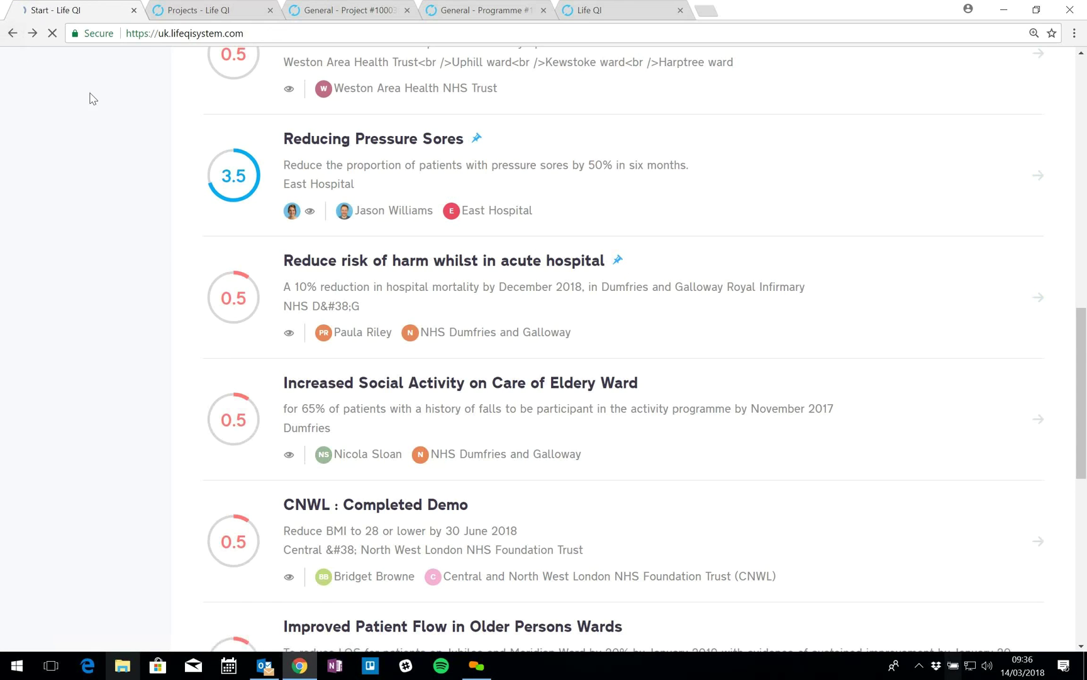
click(53, 33)
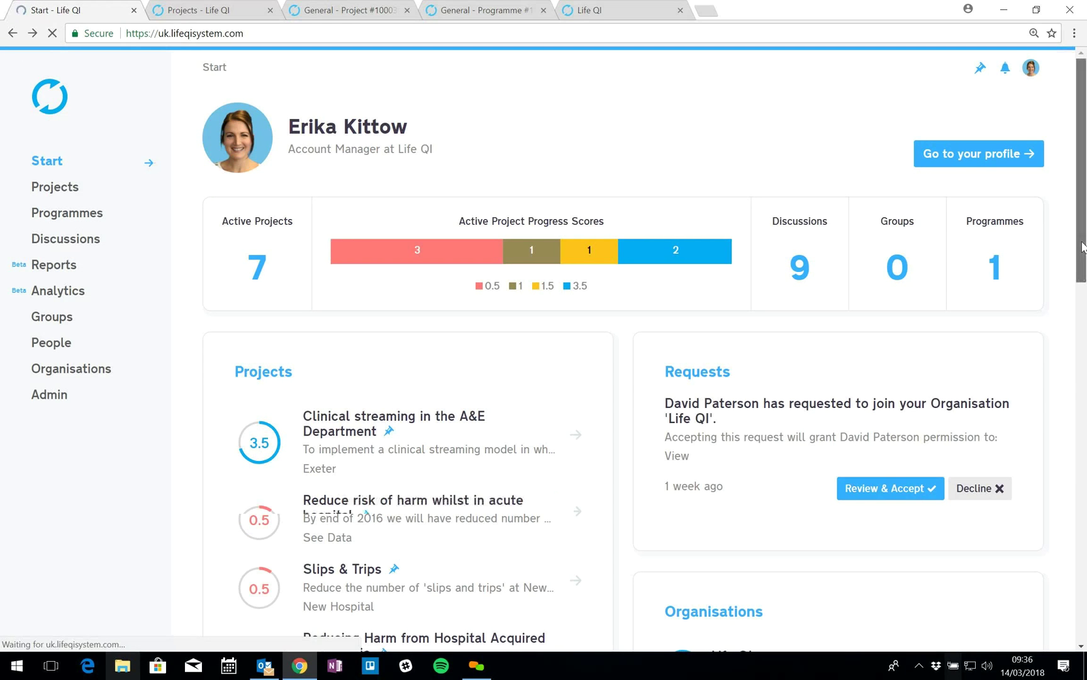
scroll(1082, 315, down, 3)
scroll(1082, 355, down, 3)
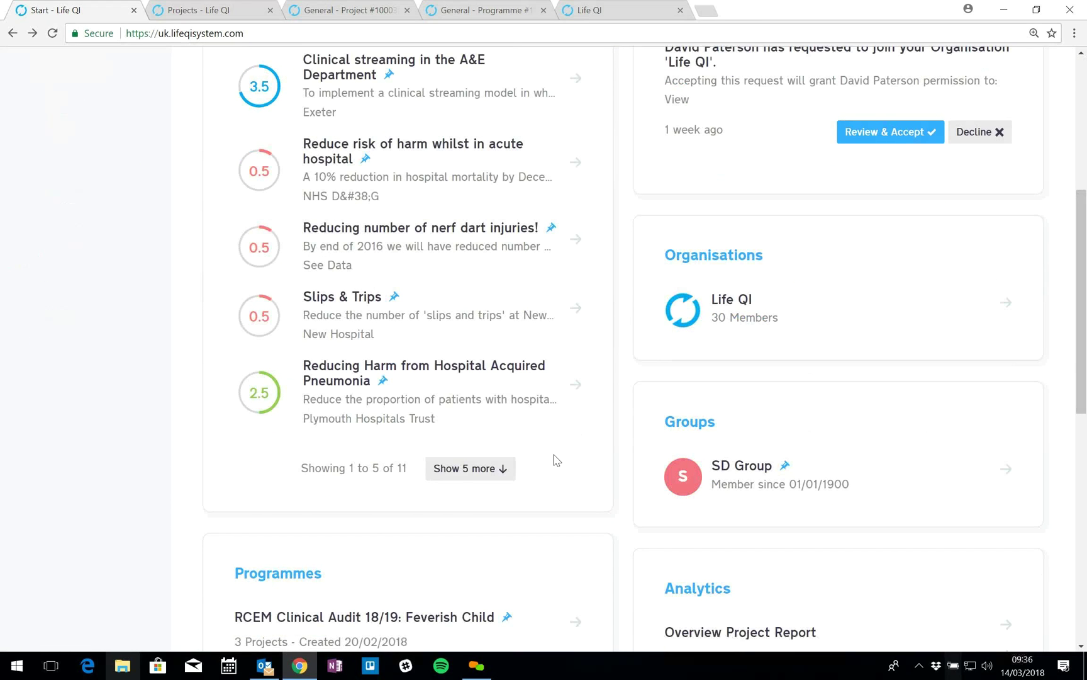
click(472, 468)
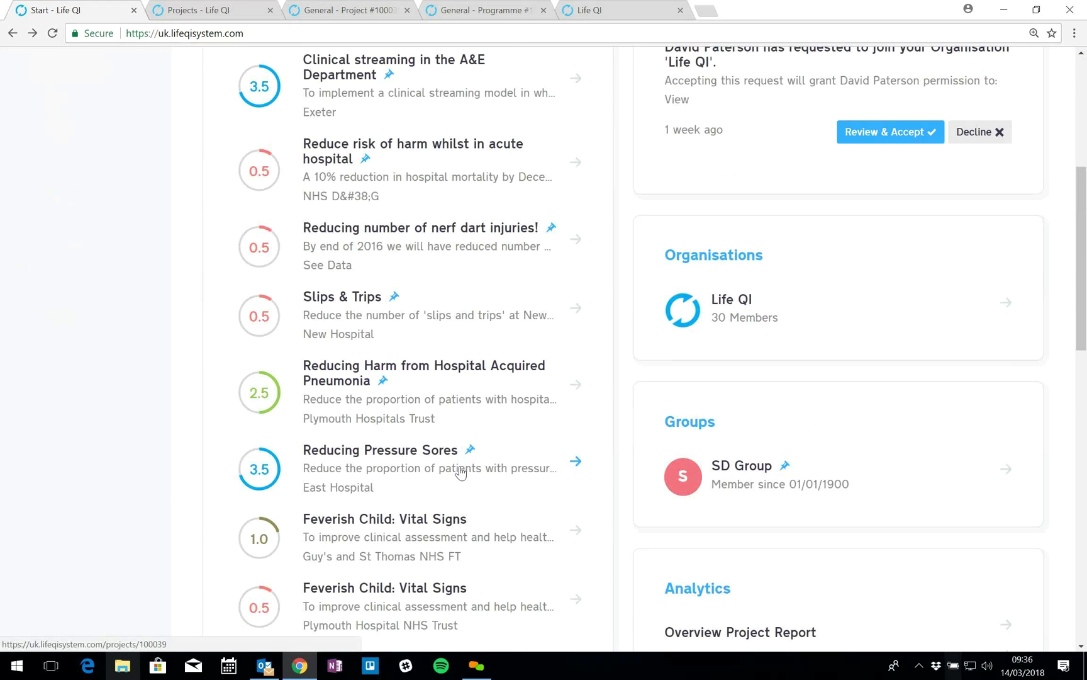
Step: Review the expanded Projects section, the profile summary and the pinned Programmes on the Start page
mouse_move(1084, 259)
mouse_down()
mouse_move(1084, 295)
mouse_move(1084, 236)
mouse_up()
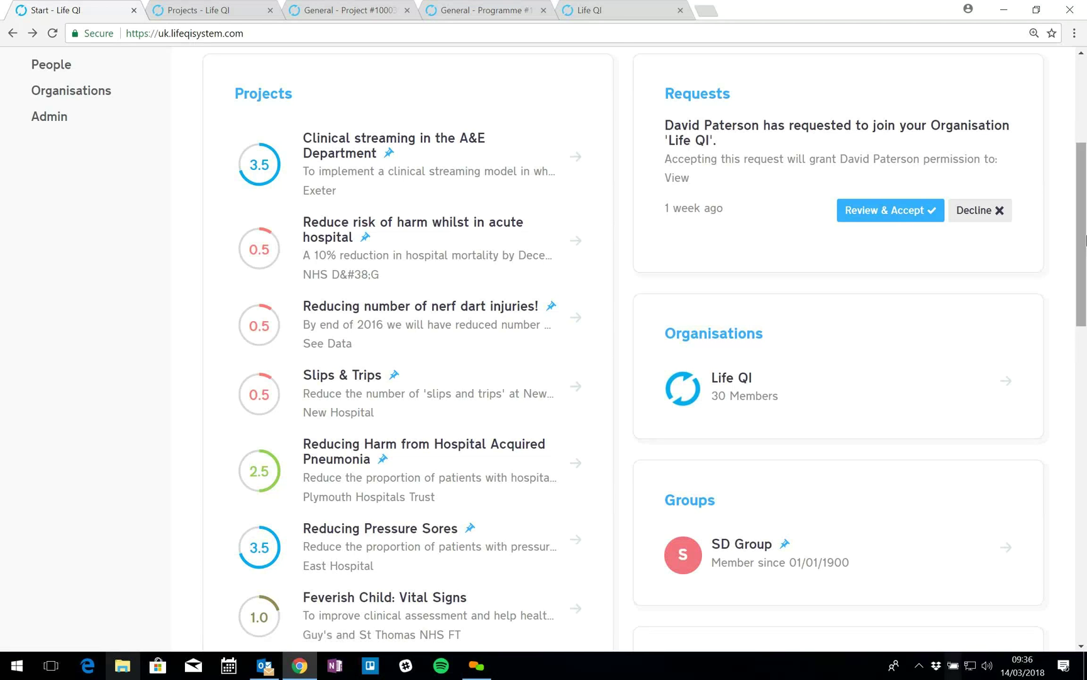
drag(1084, 239, 1083, 168)
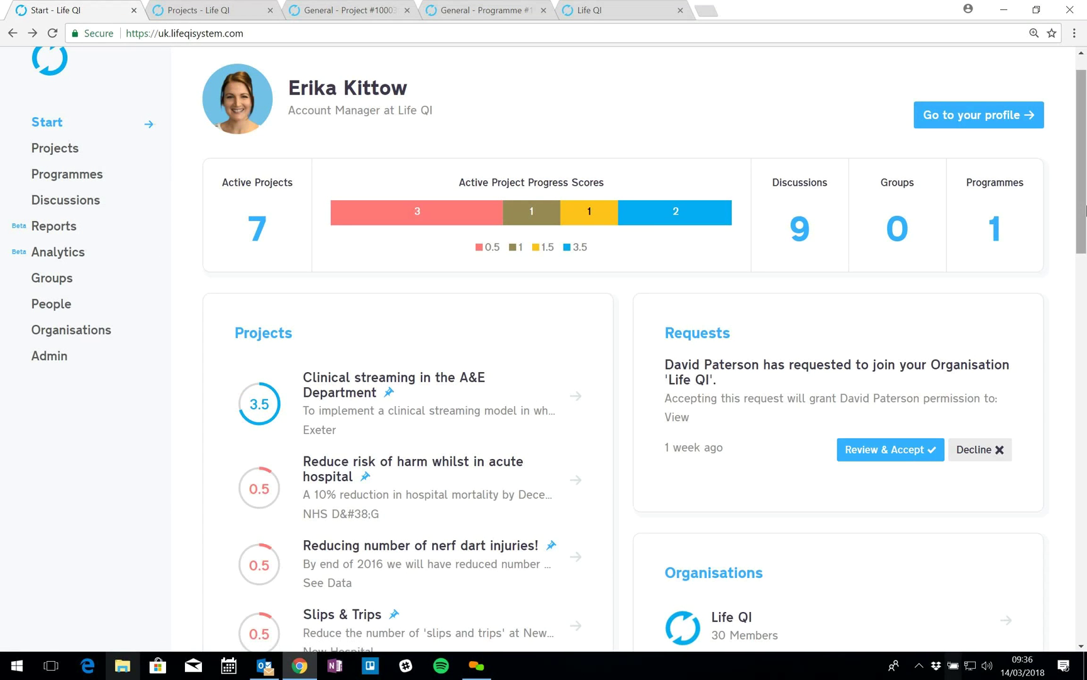
drag(1084, 202, 1086, 426)
scroll(441, 378, down, 3)
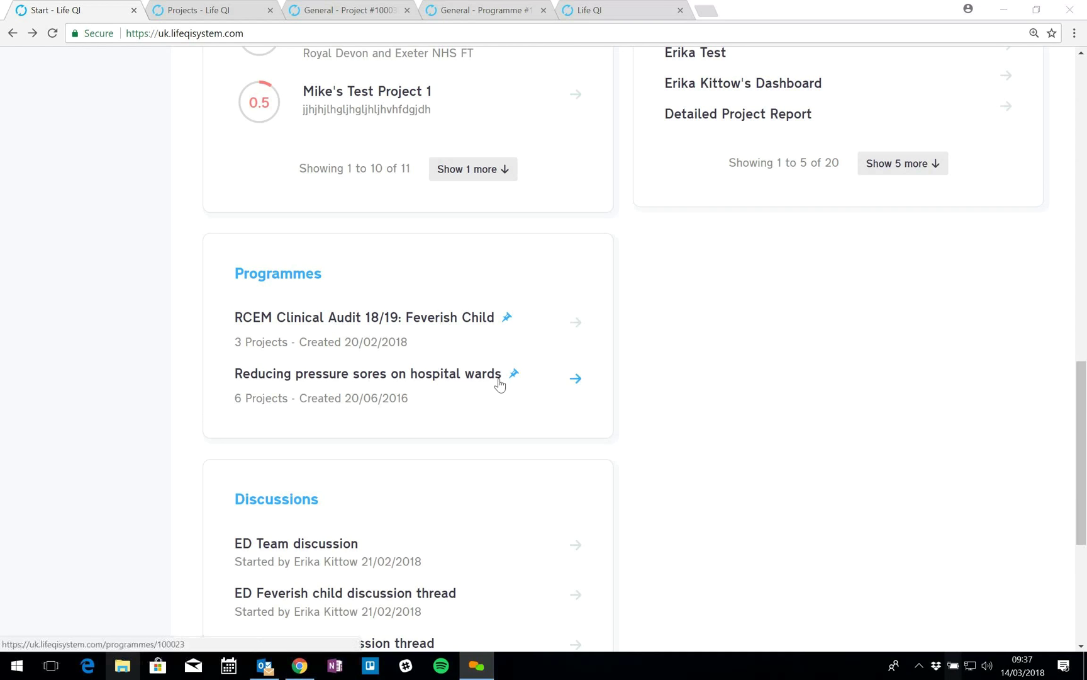
drag(1080, 413, 1085, 121)
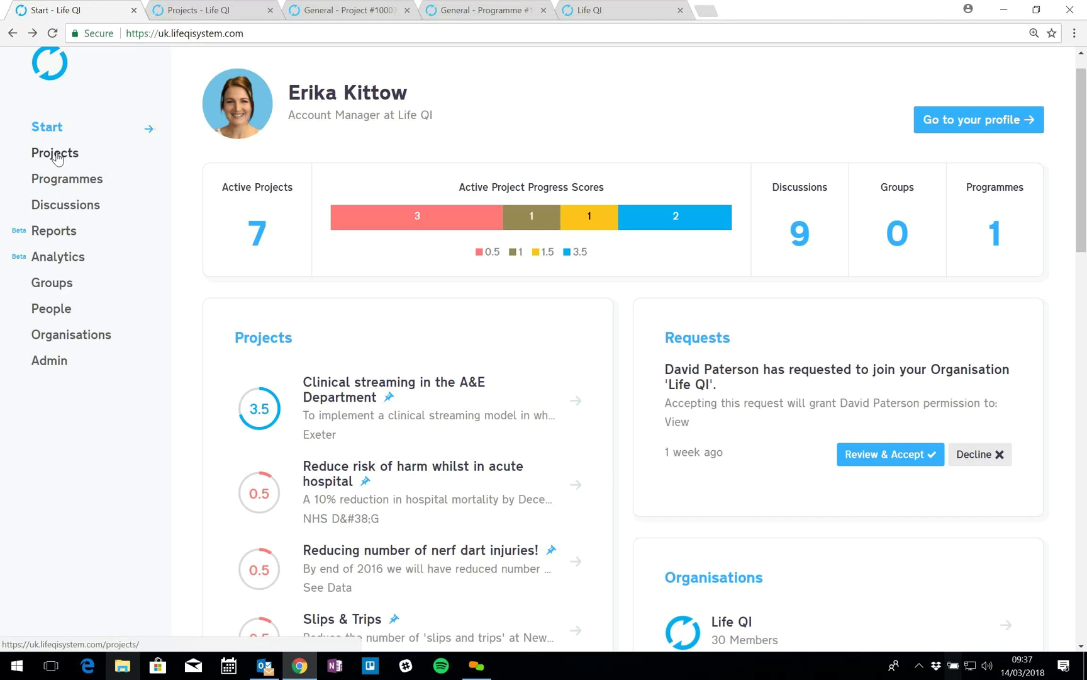
Step: Open the projects list and filter it by My Projects and My Org's Projects
click(35, 153)
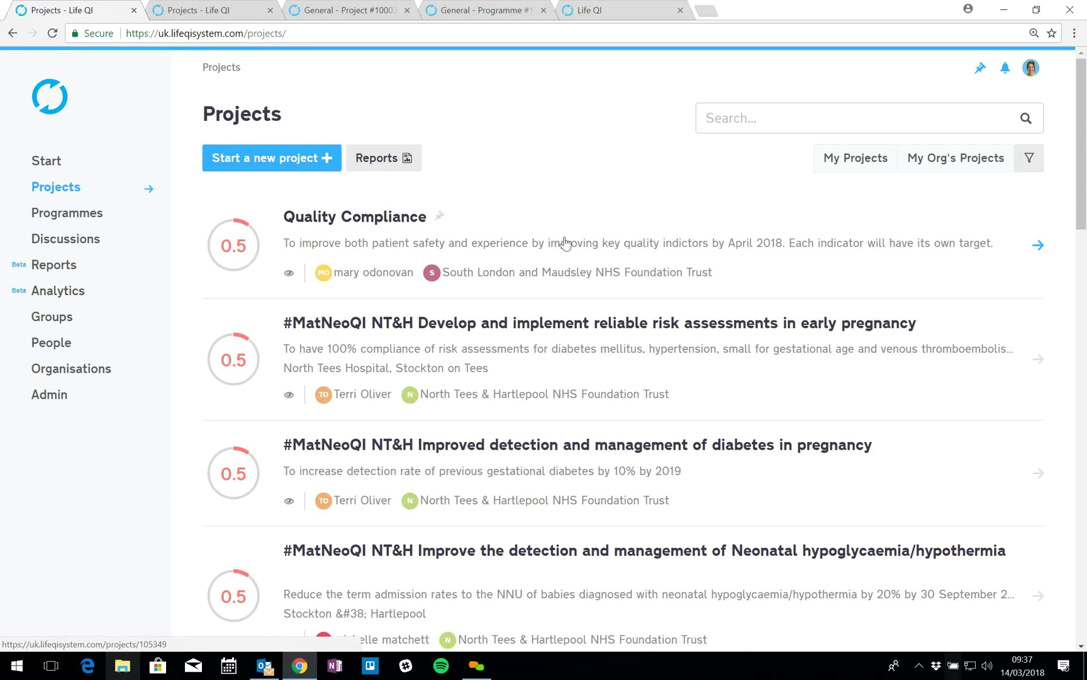
click(850, 168)
click(947, 167)
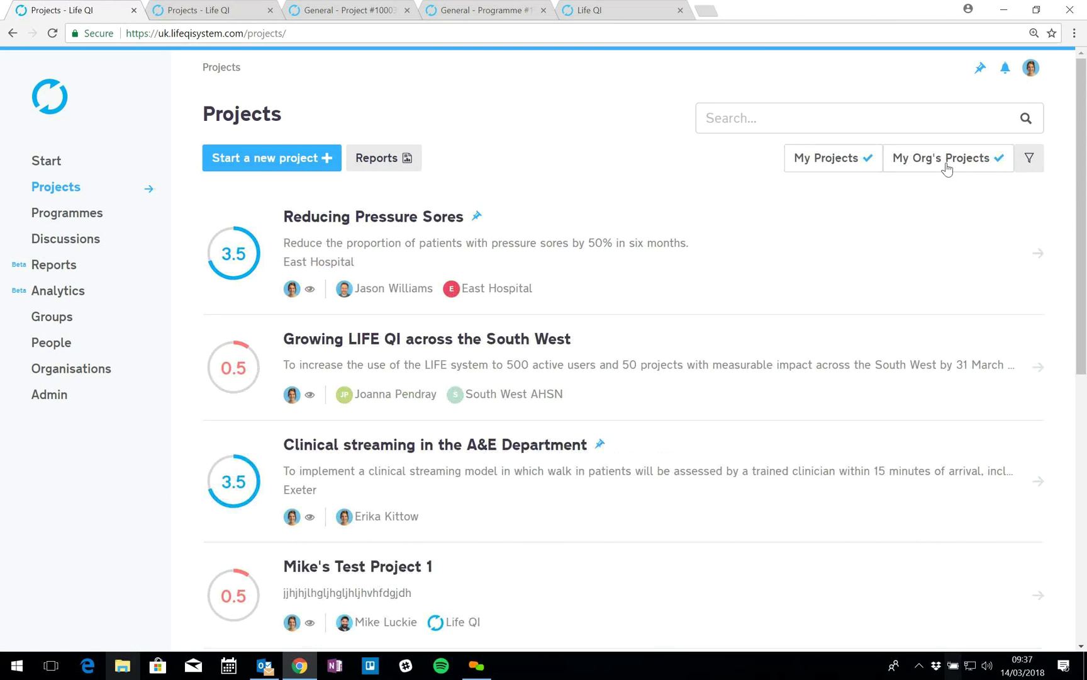
Step: View the additional project filters and toggle the My Org's Projects filter off and back on
click(1029, 158)
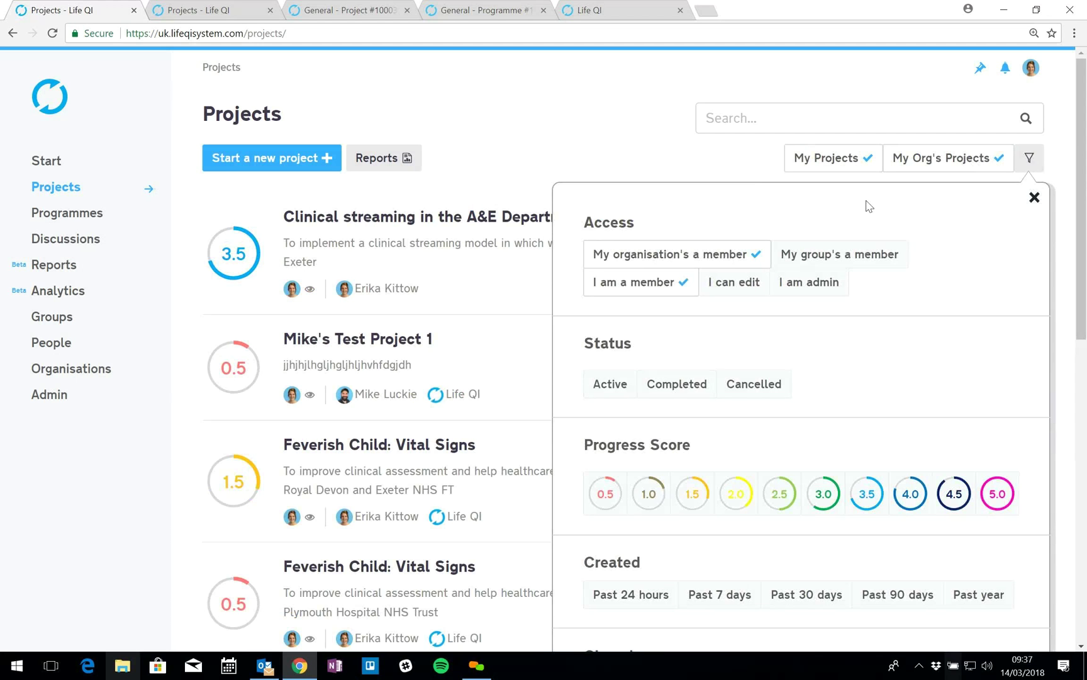
drag(1084, 159, 1084, 179)
scroll(1084, 180, up, 1)
click(946, 167)
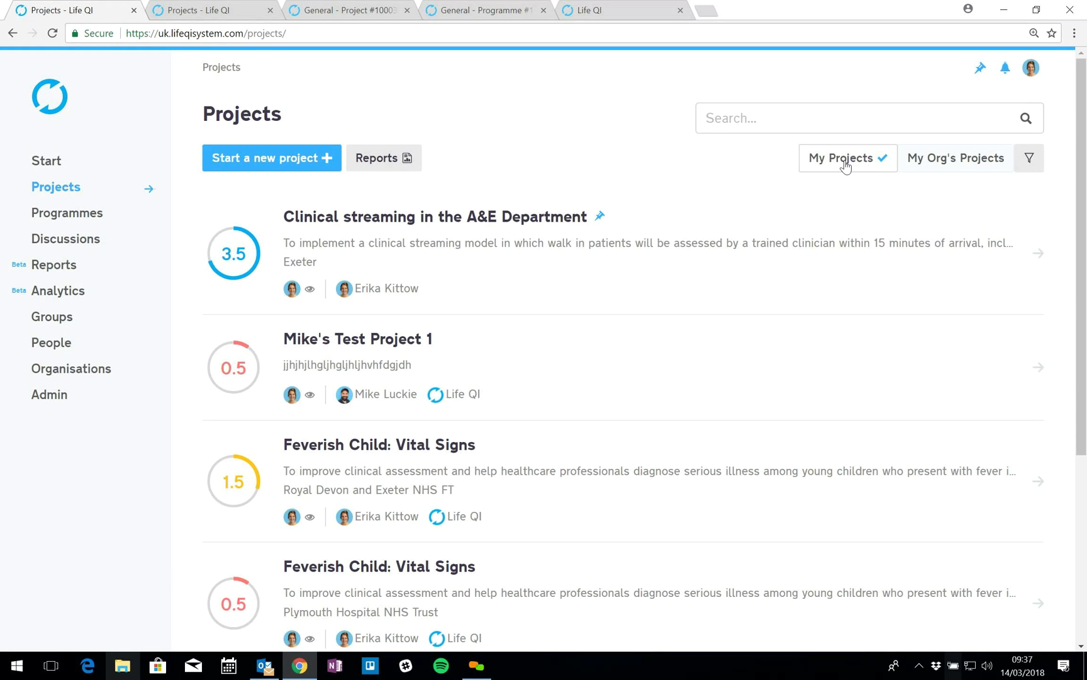
click(938, 167)
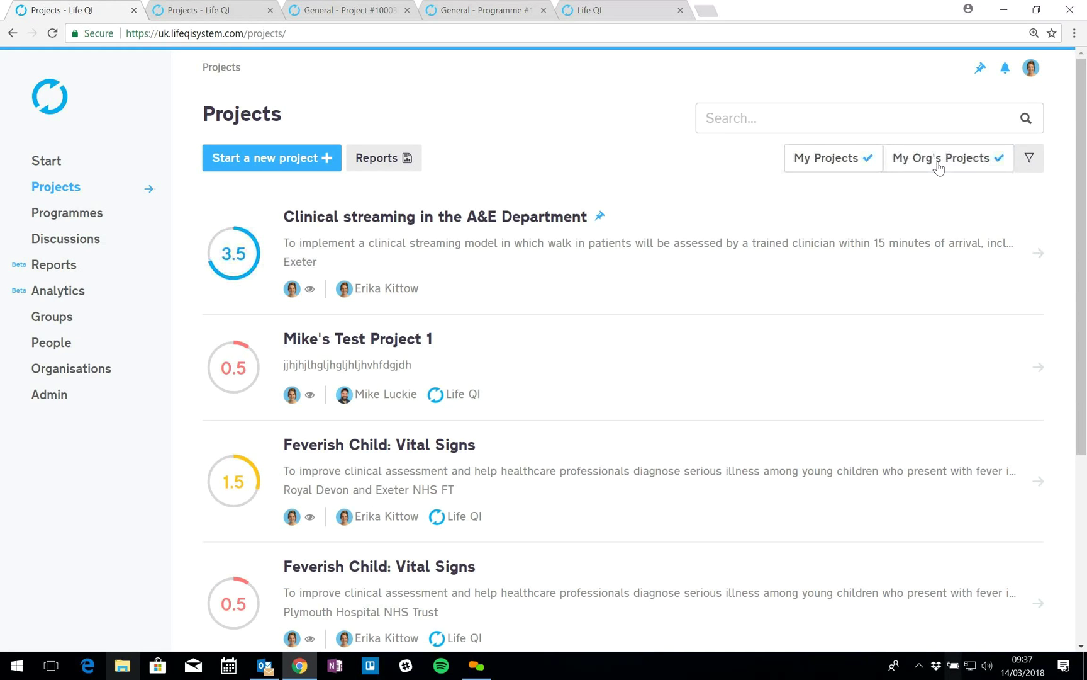
Step: Examine the additional project filters, from Access, Status and Progress Score to dates, Tags and Priorities
click(1030, 159)
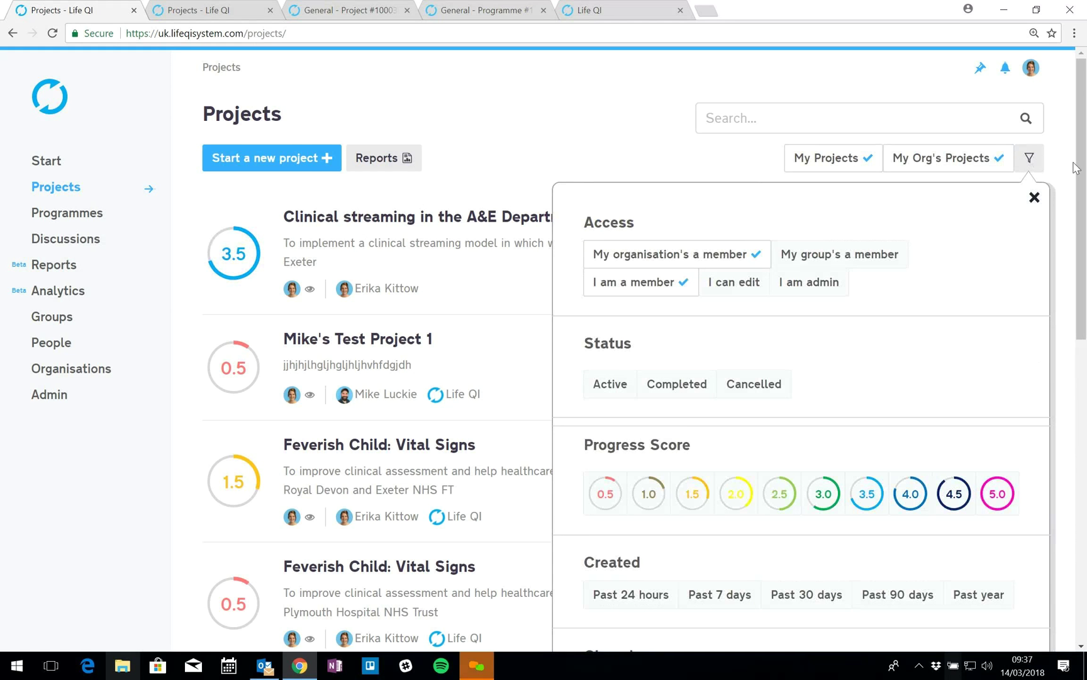
scroll(1083, 238, down, 2)
scroll(1083, 238, down, 3)
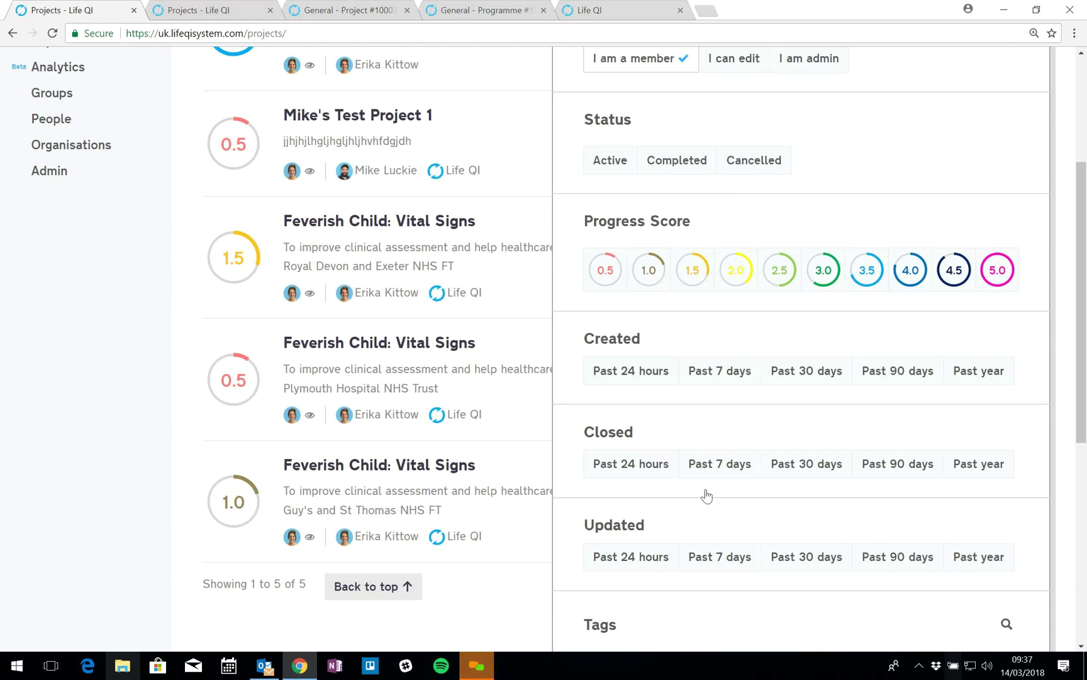
drag(1079, 263, 1082, 351)
click(793, 425)
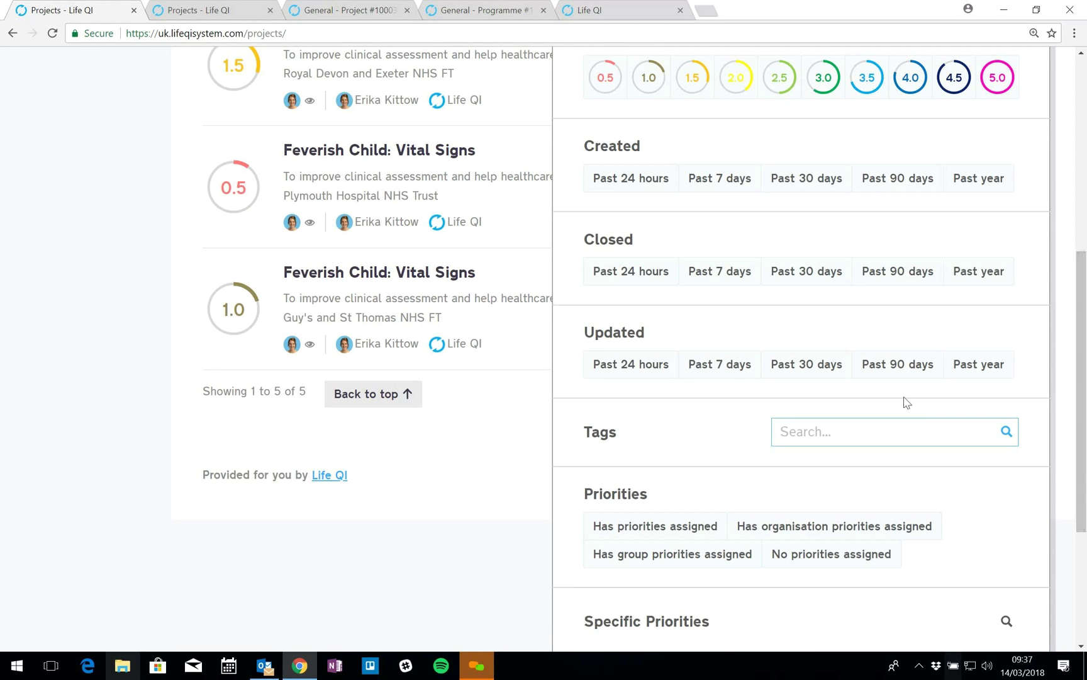
drag(1082, 399, 1082, 208)
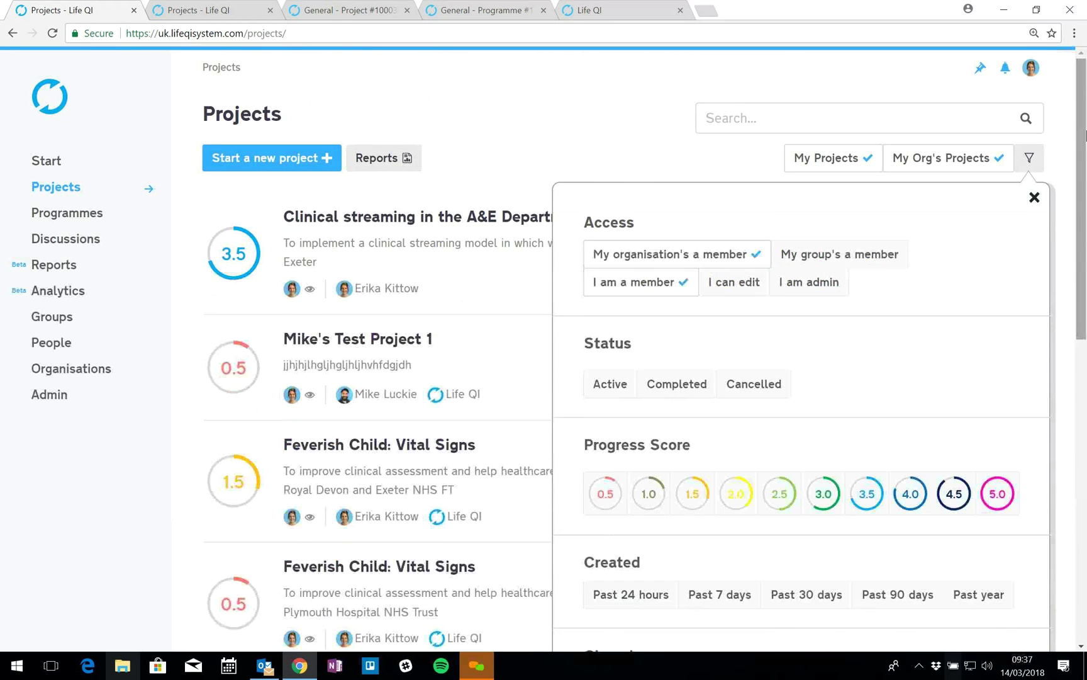
Step: Close the additional filters and clear both the My Org's Projects and My Projects filters
click(1035, 199)
click(961, 165)
click(866, 152)
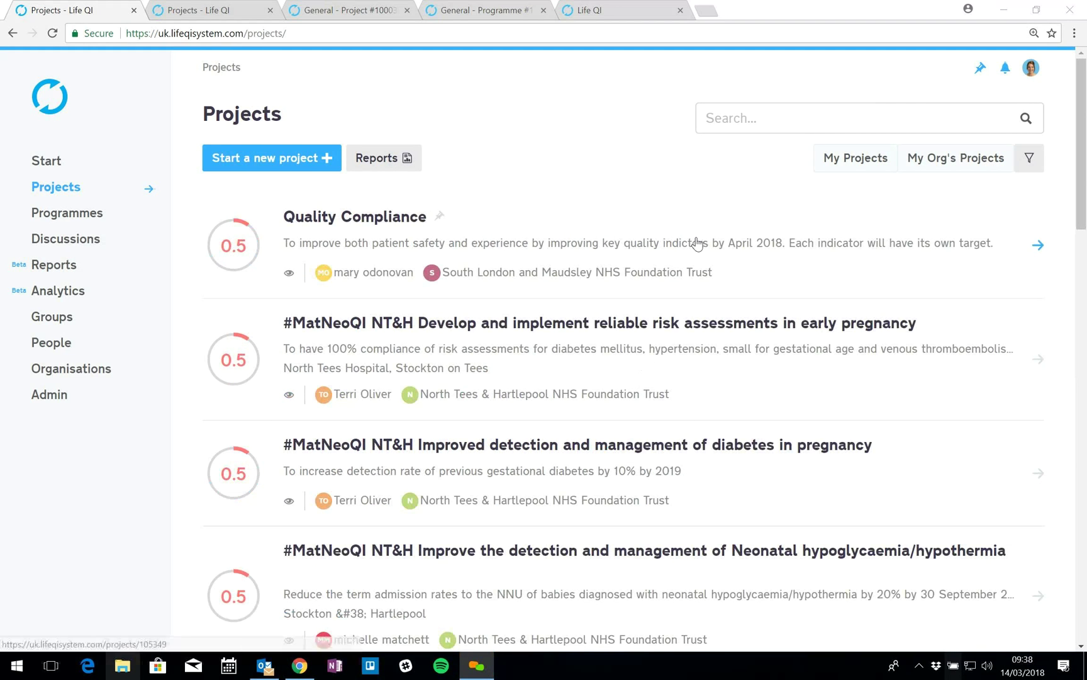
Step: Start a new project with the title "Test Project"
click(321, 169)
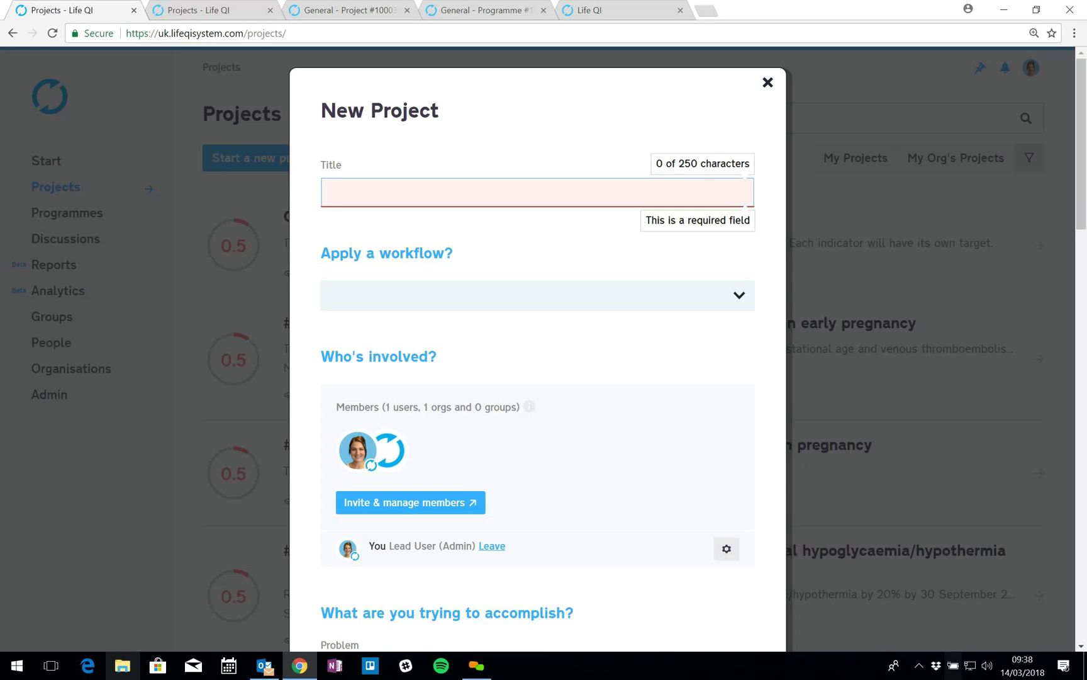
text(Test P)
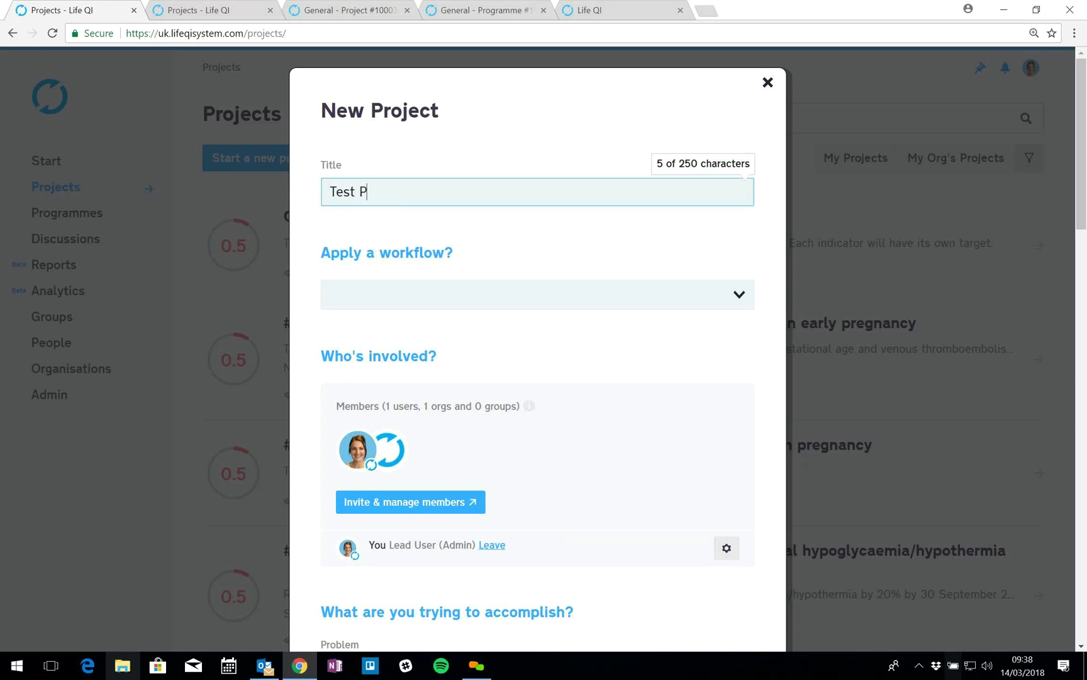
text(roject)
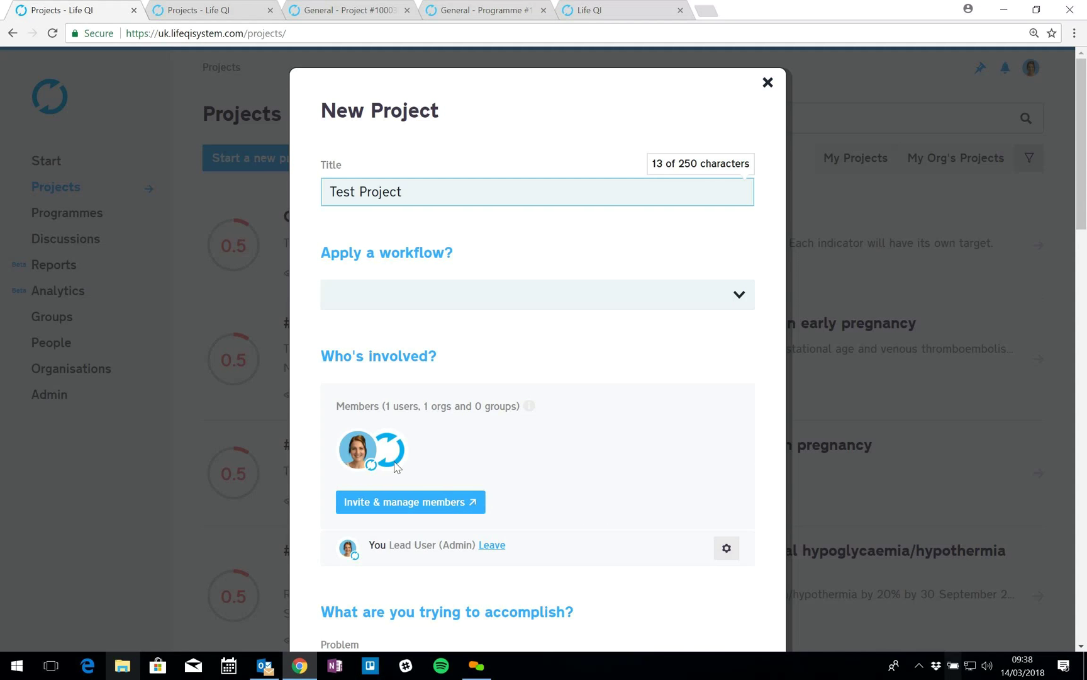
Step: Search for a Life QI director by first name, add them to the project's invitees and check their role settings
click(421, 503)
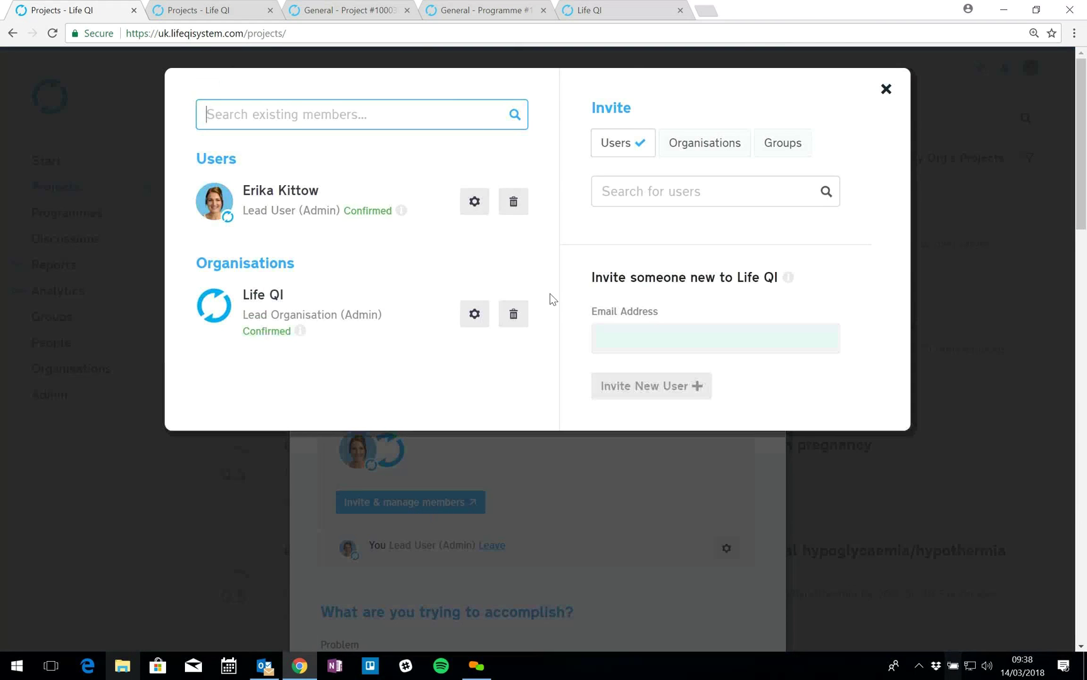
click(692, 192)
text(jason)
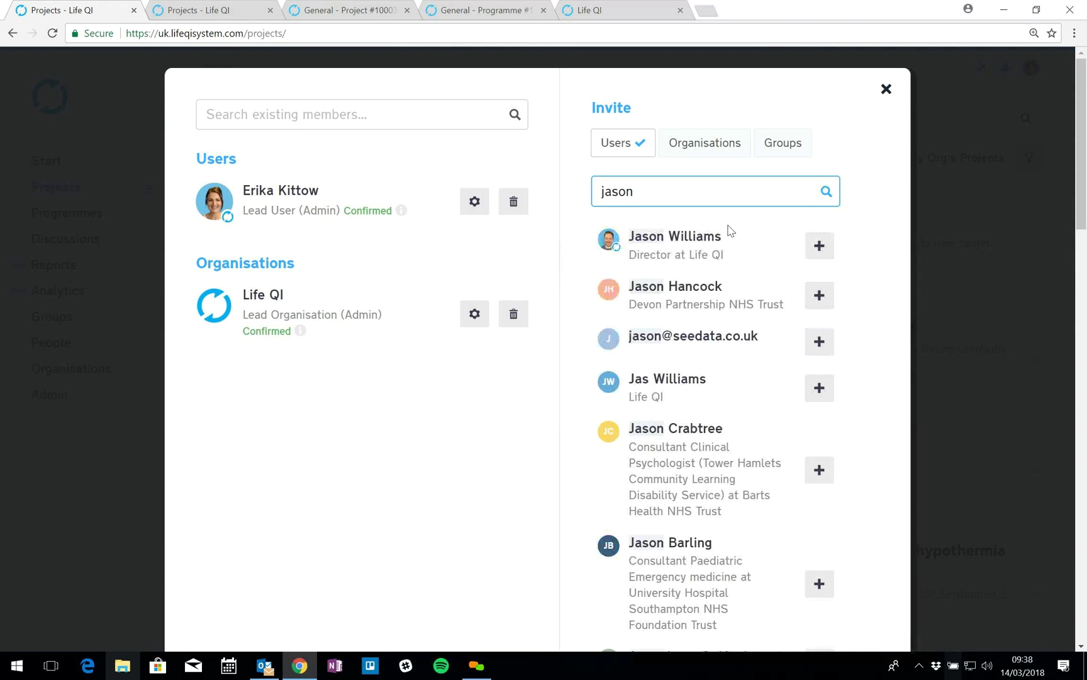
click(819, 245)
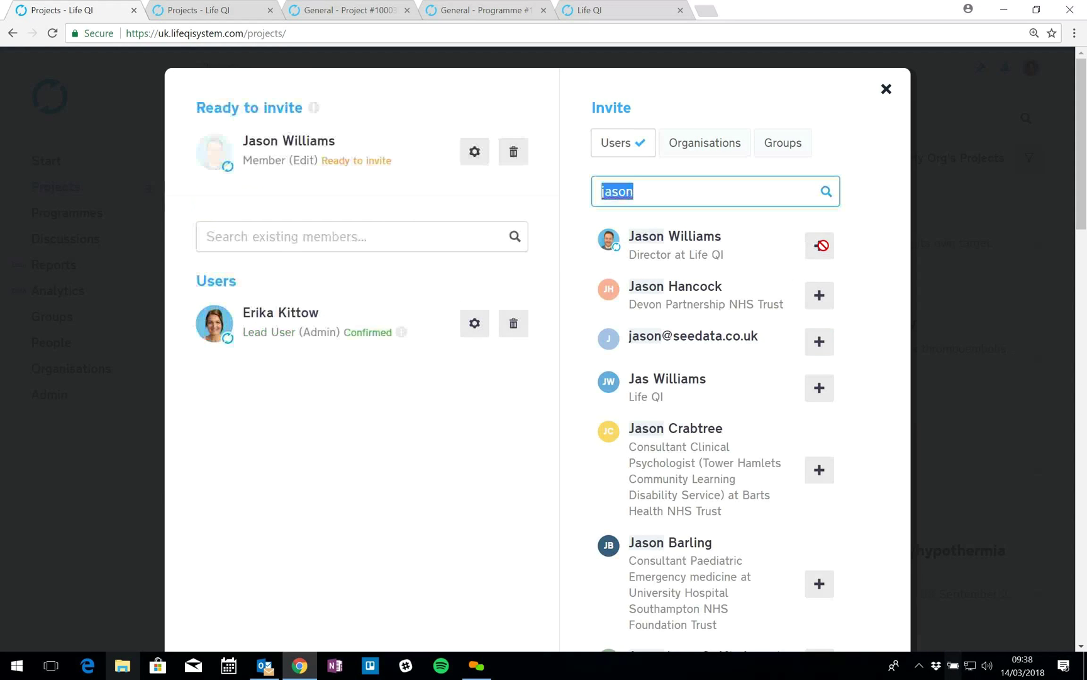
click(473, 153)
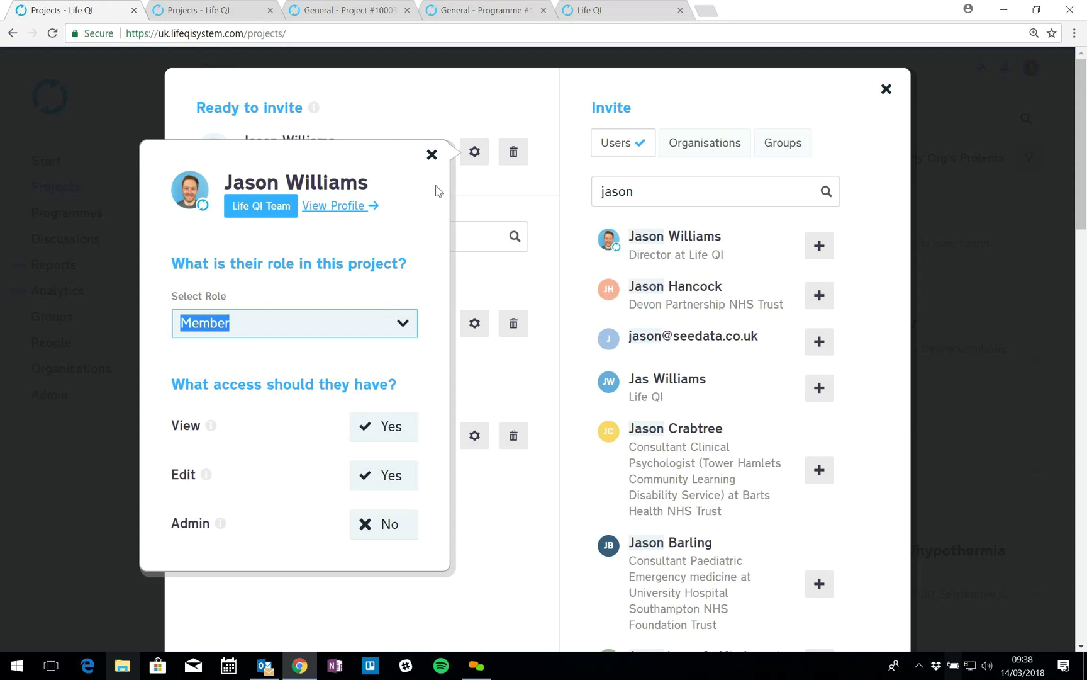
click(433, 156)
Step: Search for the UCLPartners AHSN improvement facilitator by name and add them to the project's invitees
click(635, 192)
key(BackSpace)
key(BackSpace)
key(BackSpace)
key(BackSpace)
key(BackSpace)
text(emma)
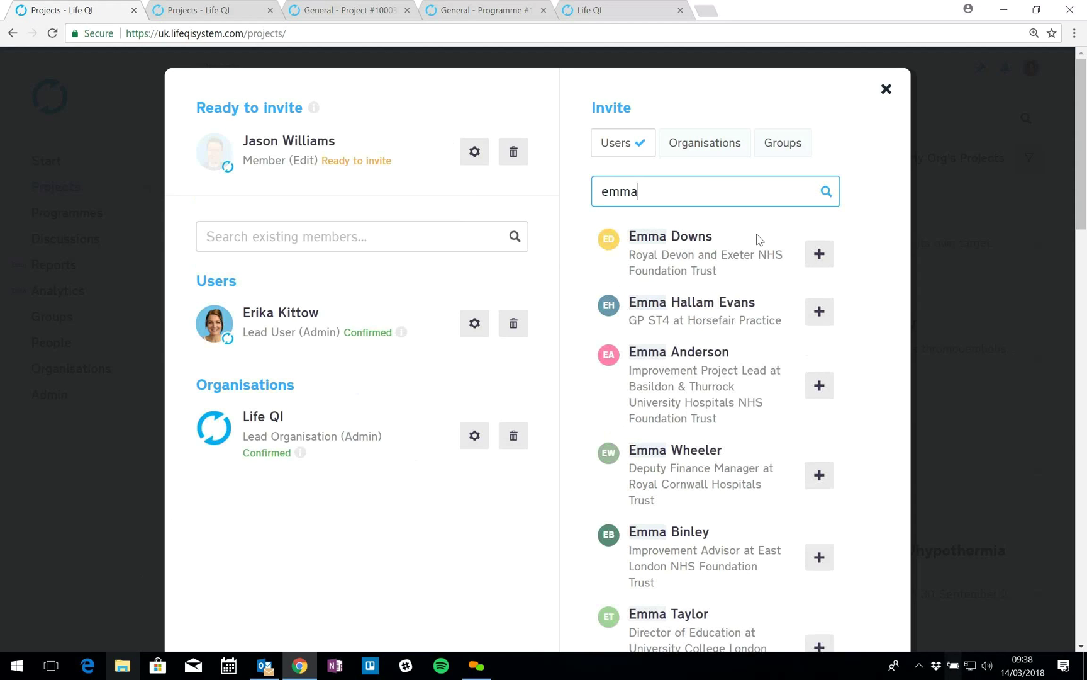
text( mo)
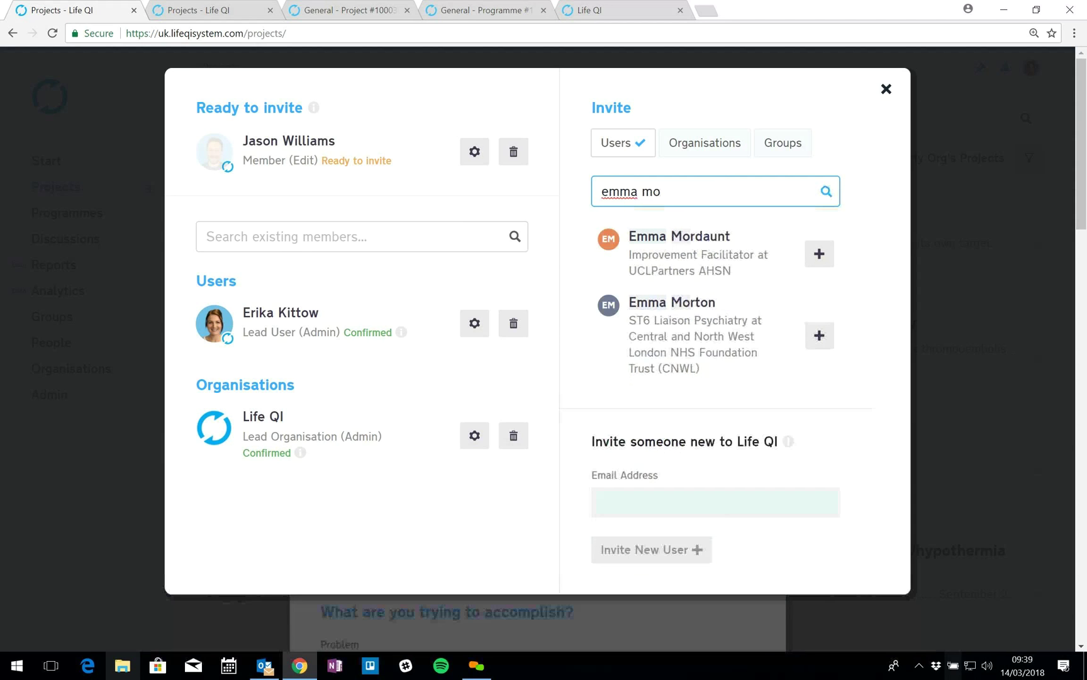
click(818, 255)
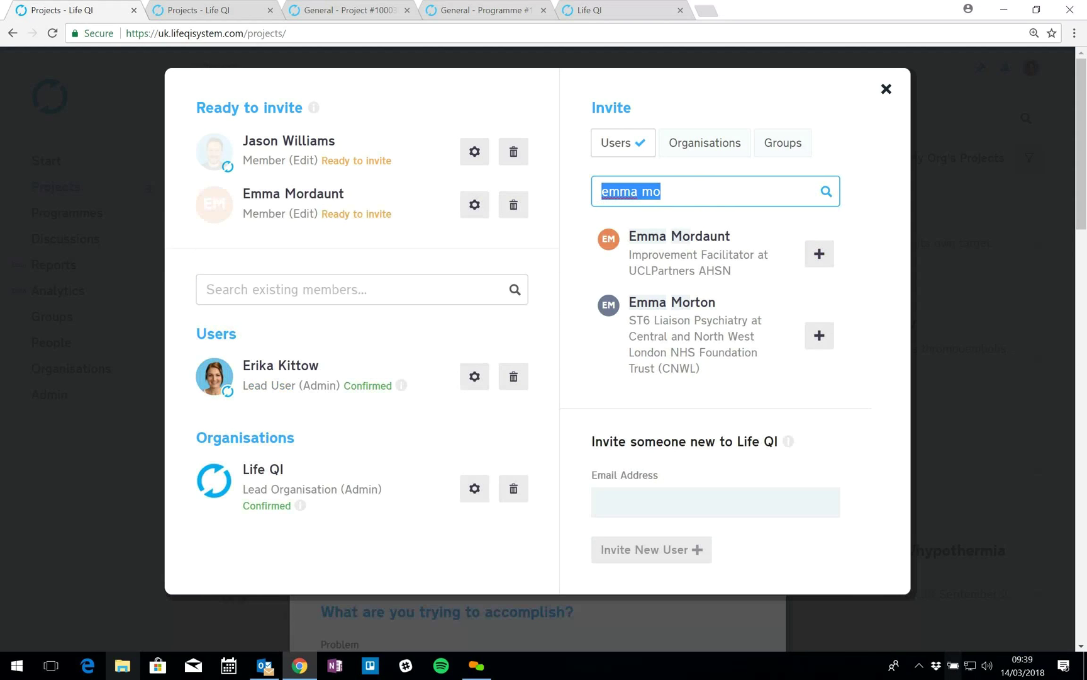
Step: Clear the user search and search the organisations that can be invited for "uclp"
key(End)
key(BackSpace)
key(BackSpace)
key(BackSpace)
key(BackSpace)
key(BackSpace)
key(BackSpace)
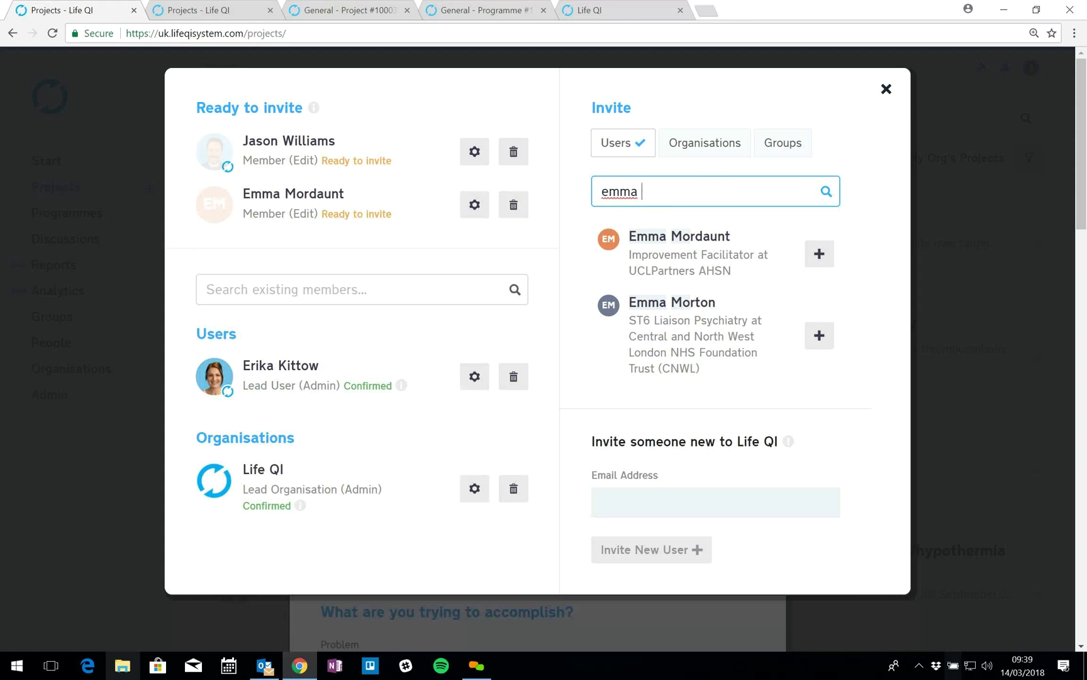
key(BackSpace)
click(710, 141)
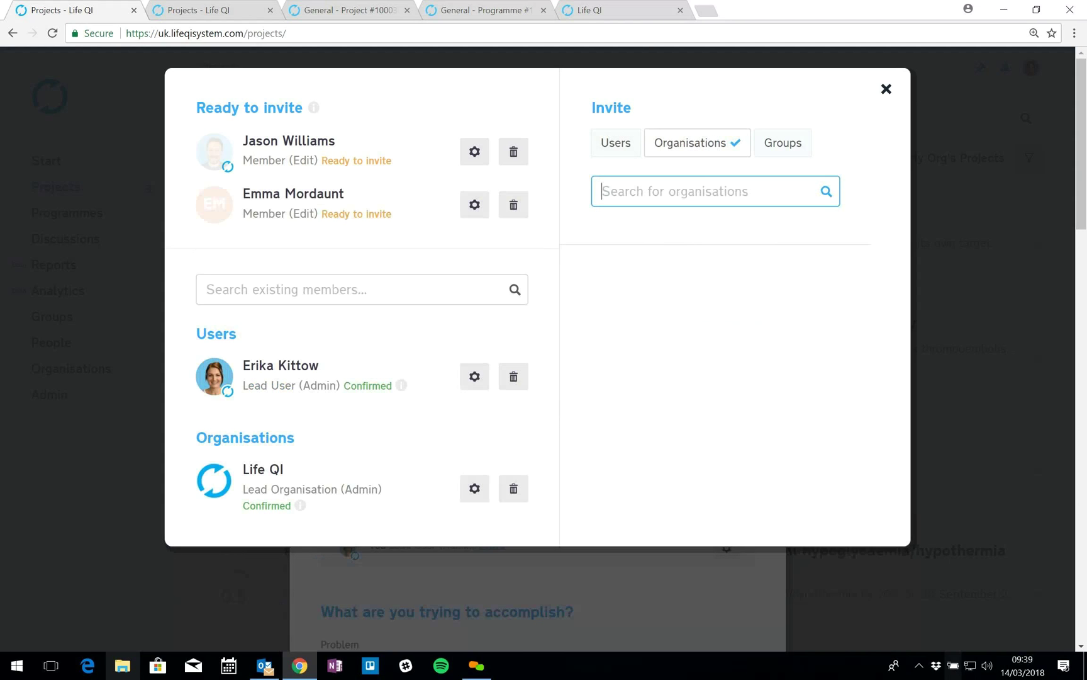
text(uclp)
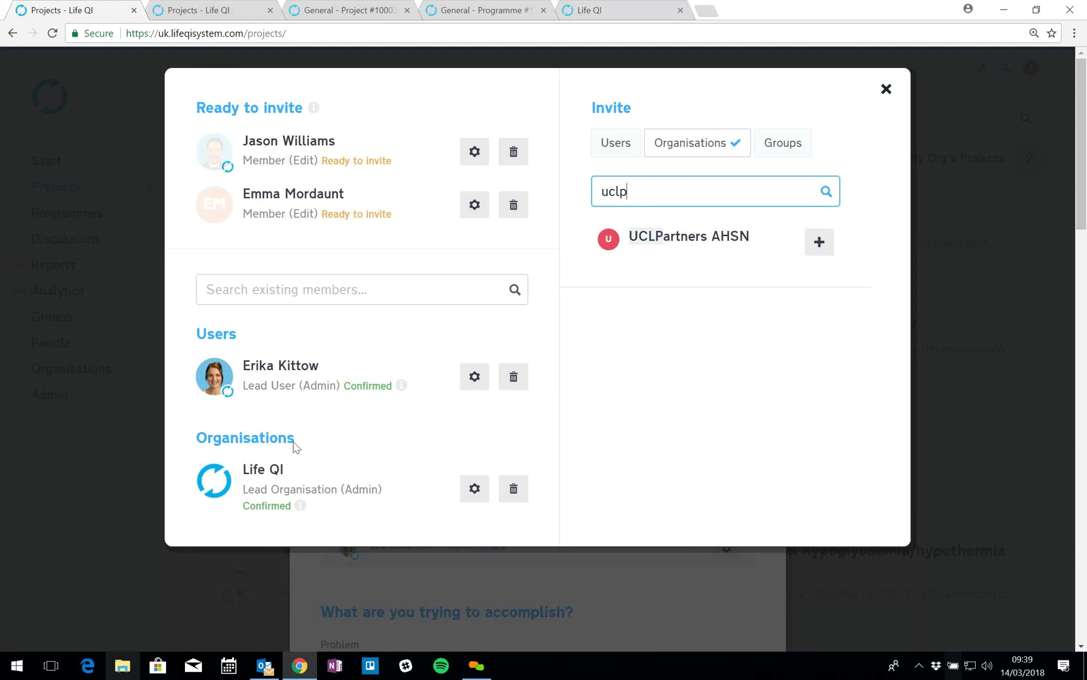
click(723, 151)
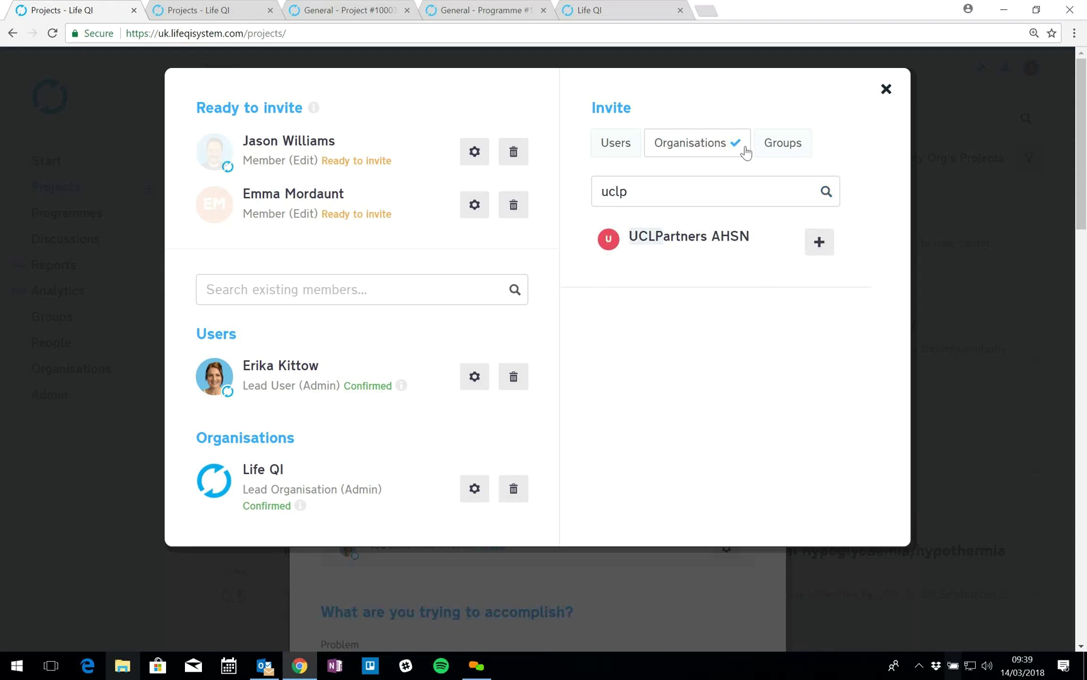
Step: Search the groups that can be invited for "life", look through the list and close the member invitations
click(787, 154)
key(BackSpace)
key(BackSpace)
key(BackSpace)
key(BackSpace)
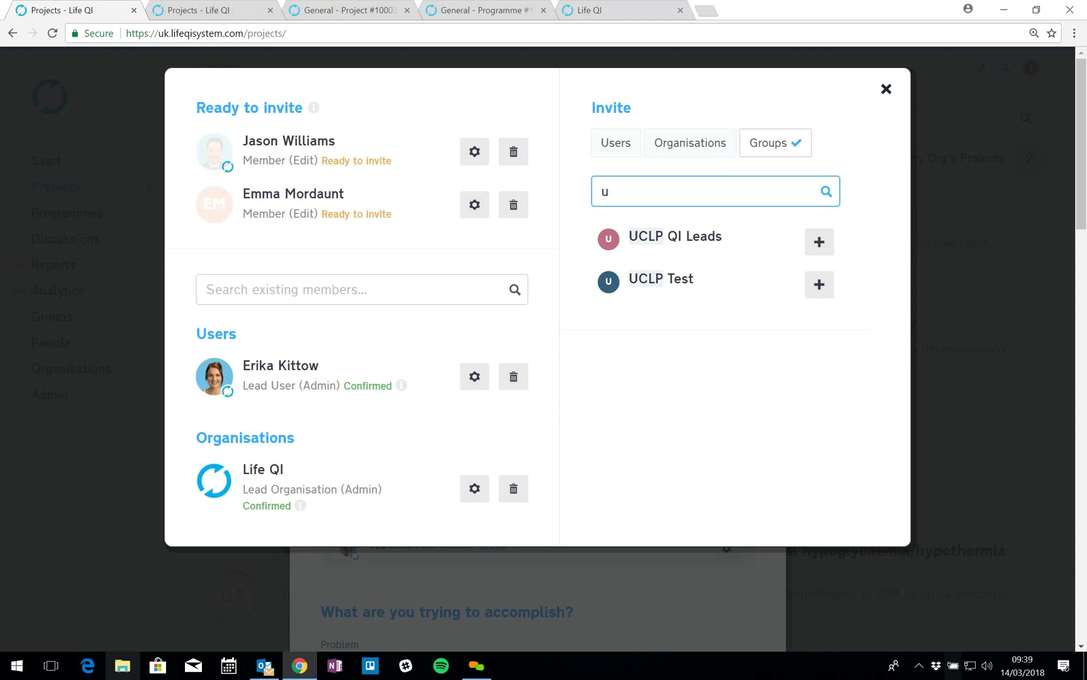
text(life)
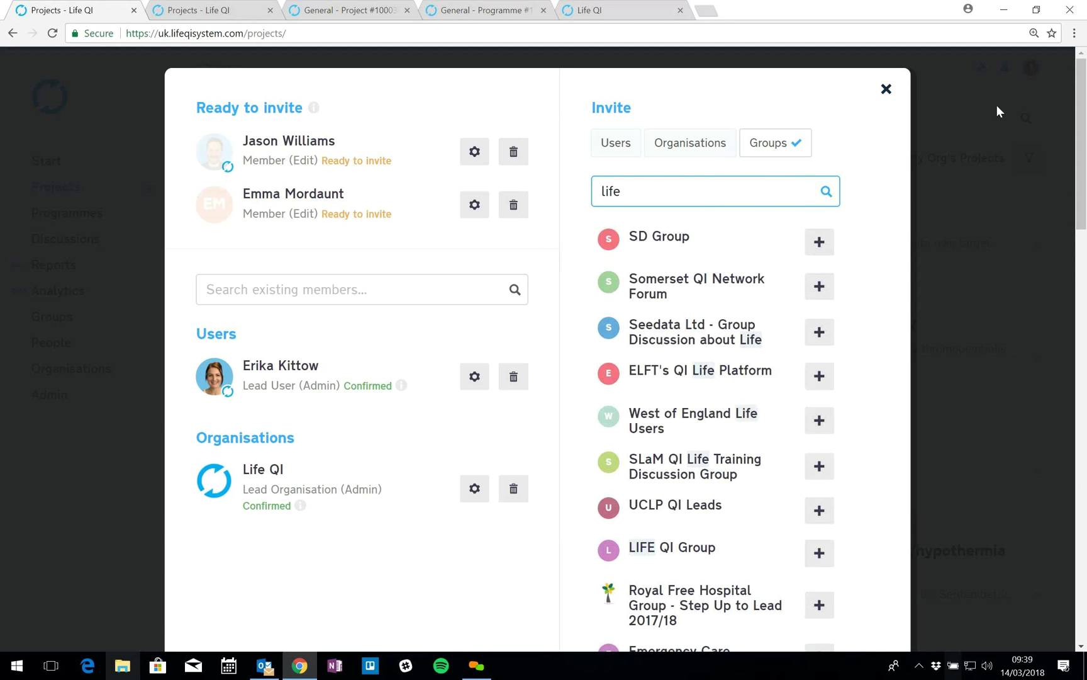
scroll(1084, 163, down, 1)
scroll(1084, 164, down, 9)
scroll(1084, 163, up, 9)
click(775, 158)
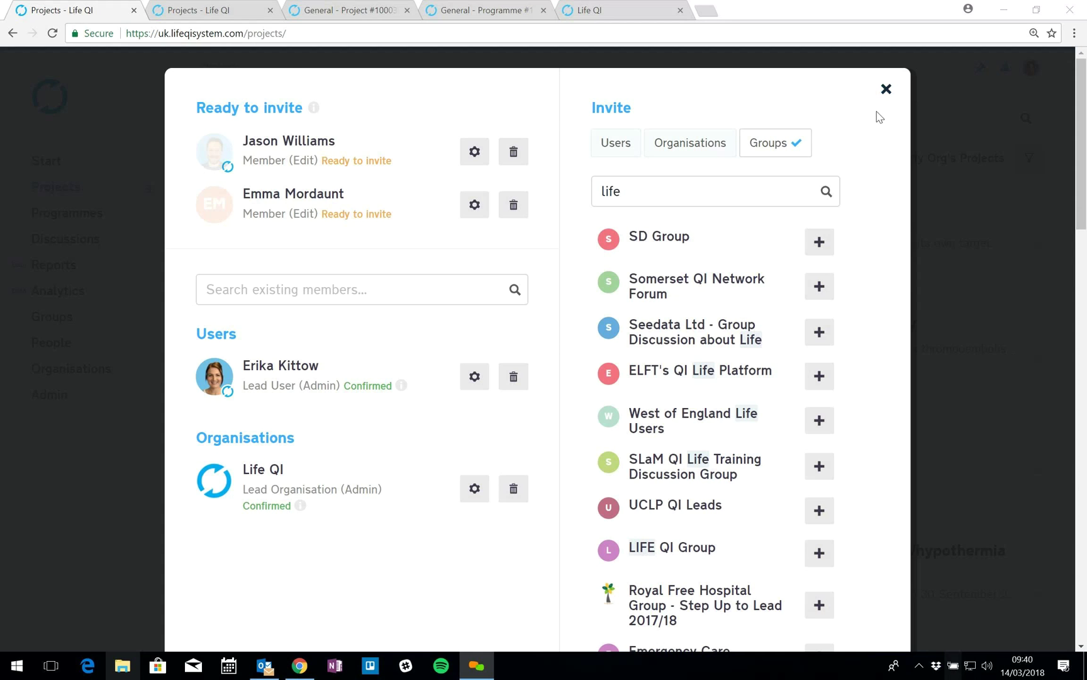
click(888, 89)
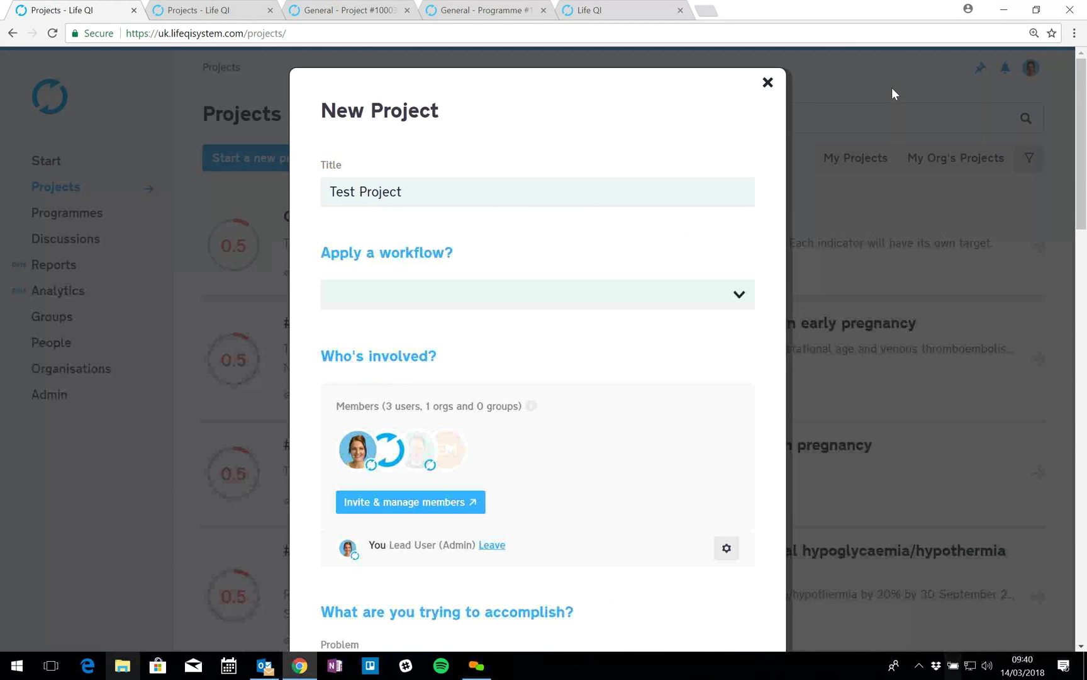
Step: Review the remaining New Project fields and the project visibility options, and close the form without creating the project
drag(1078, 165, 719, 274)
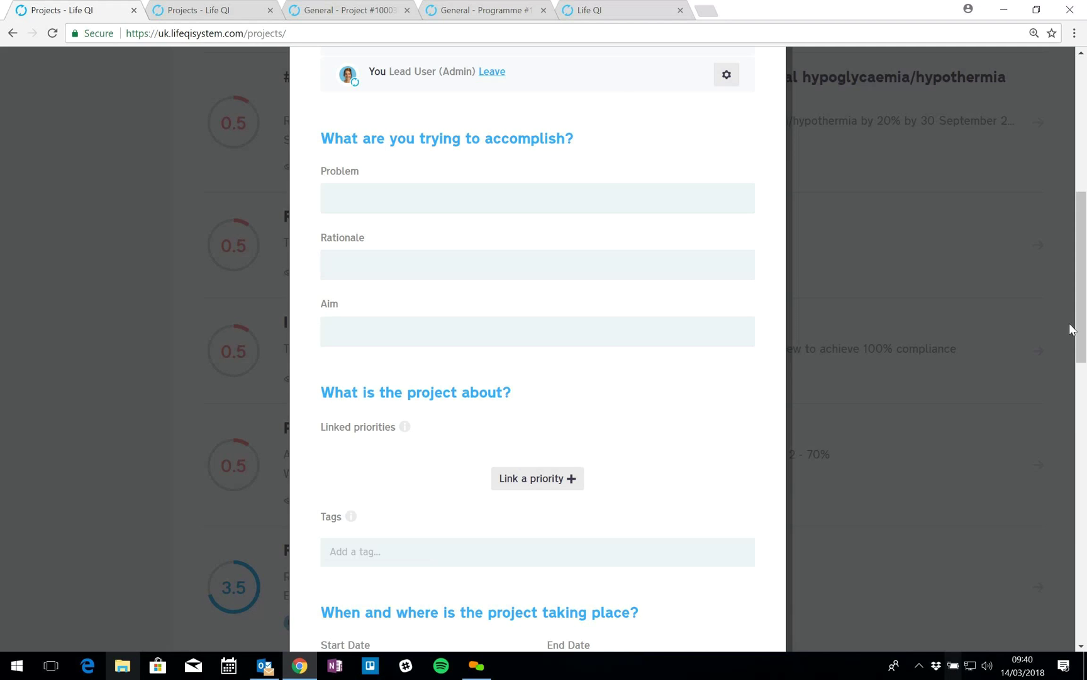
drag(1084, 308, 1084, 413)
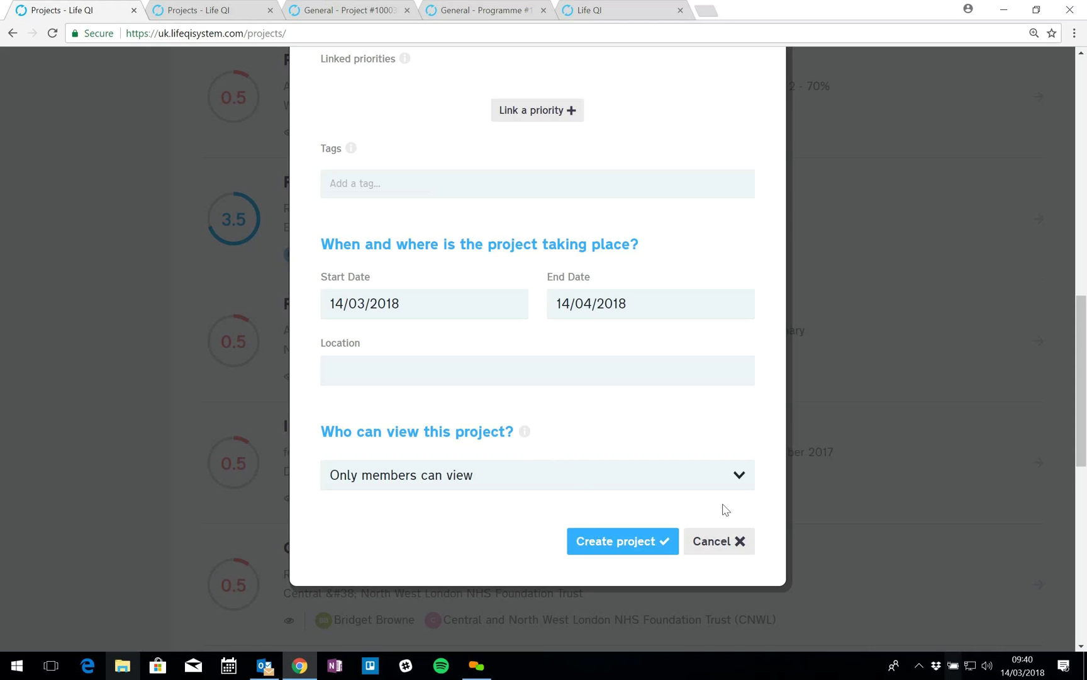
click(744, 483)
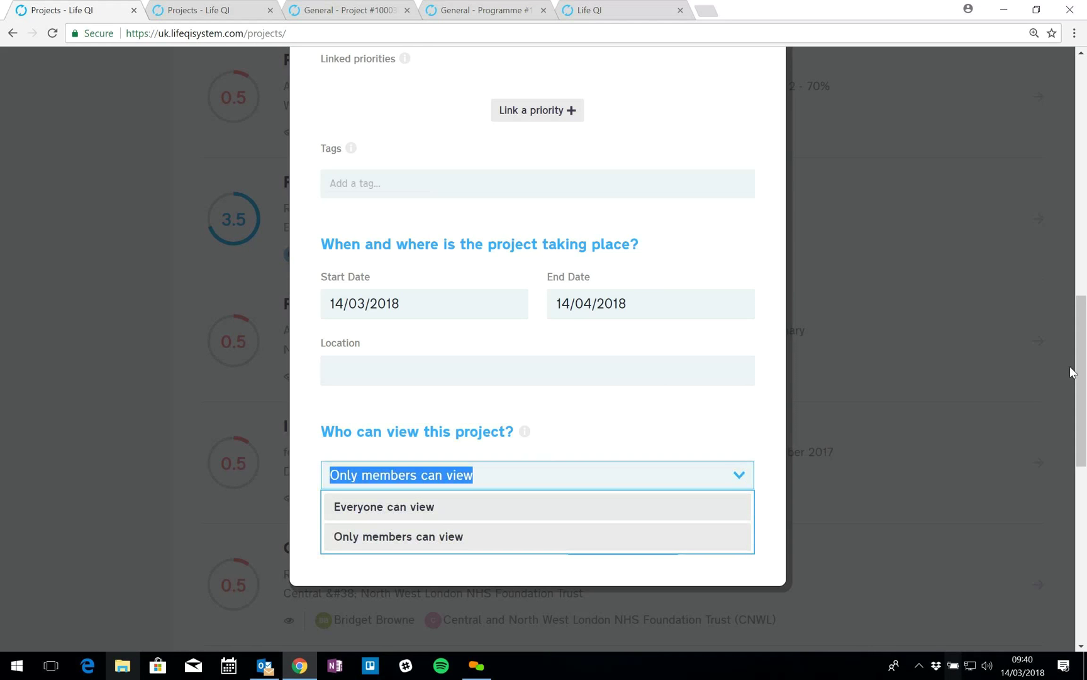
scroll(823, 371, down, 2)
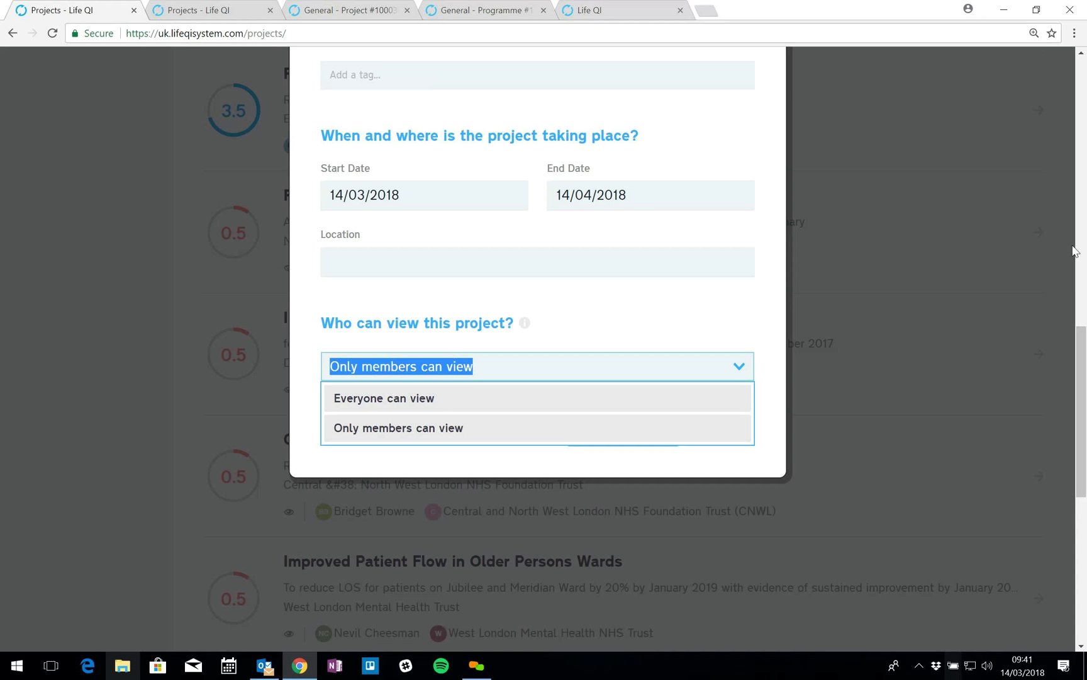
scroll(1086, 272, up, 15)
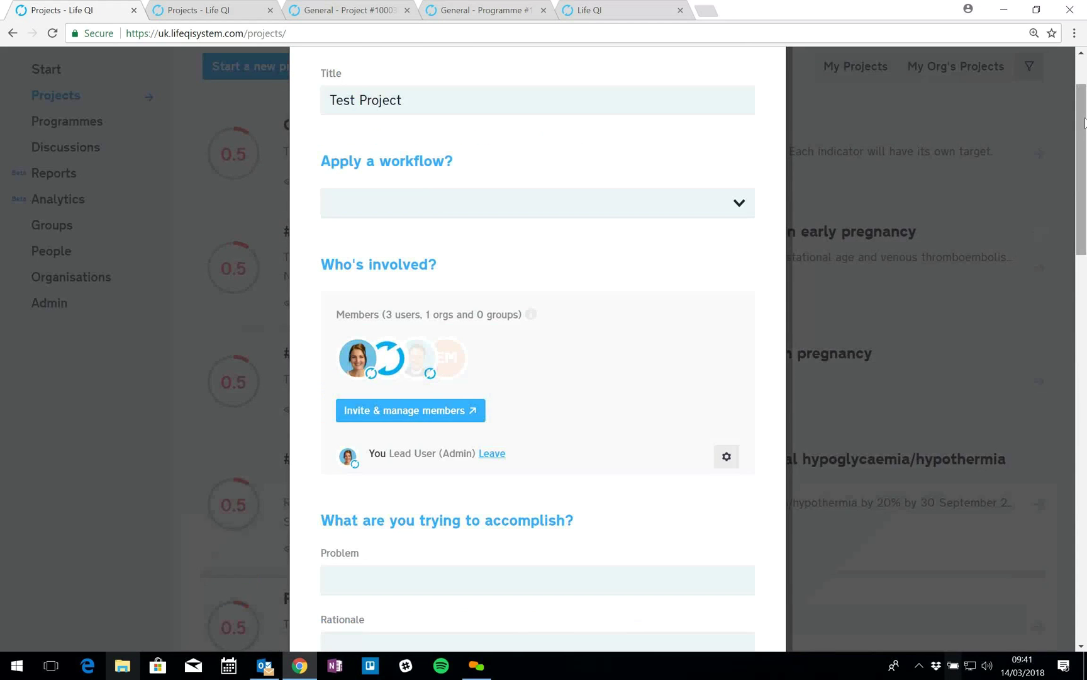
click(767, 81)
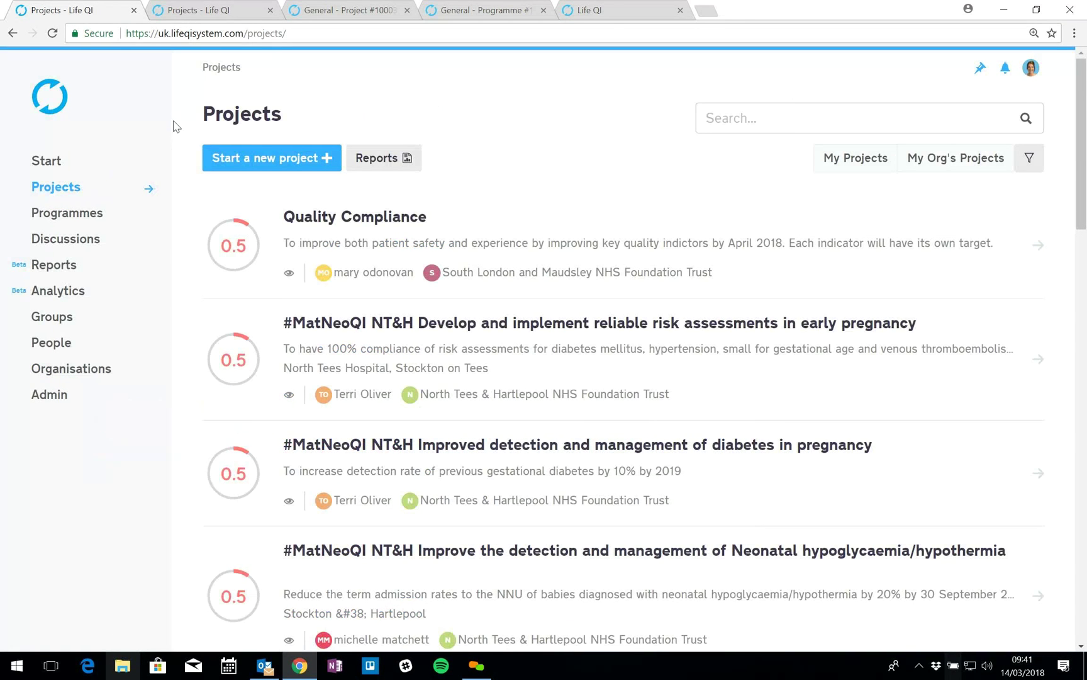
Step: Bring up the already open Reducing Pressure Sores project and review the details on its General page
click(217, 16)
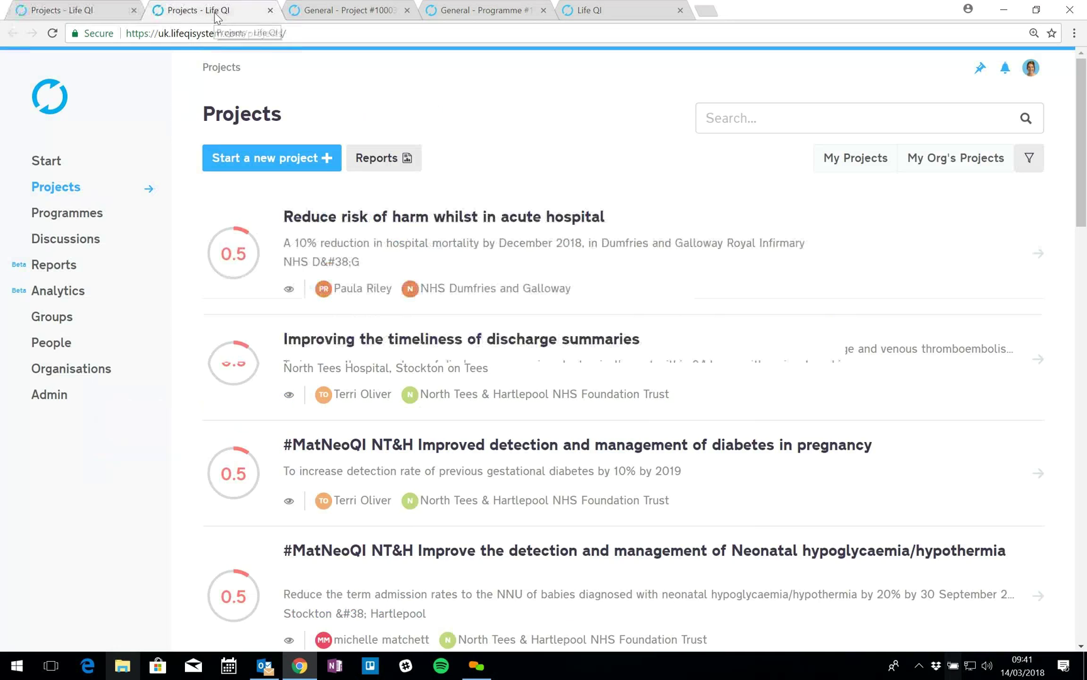
click(333, 16)
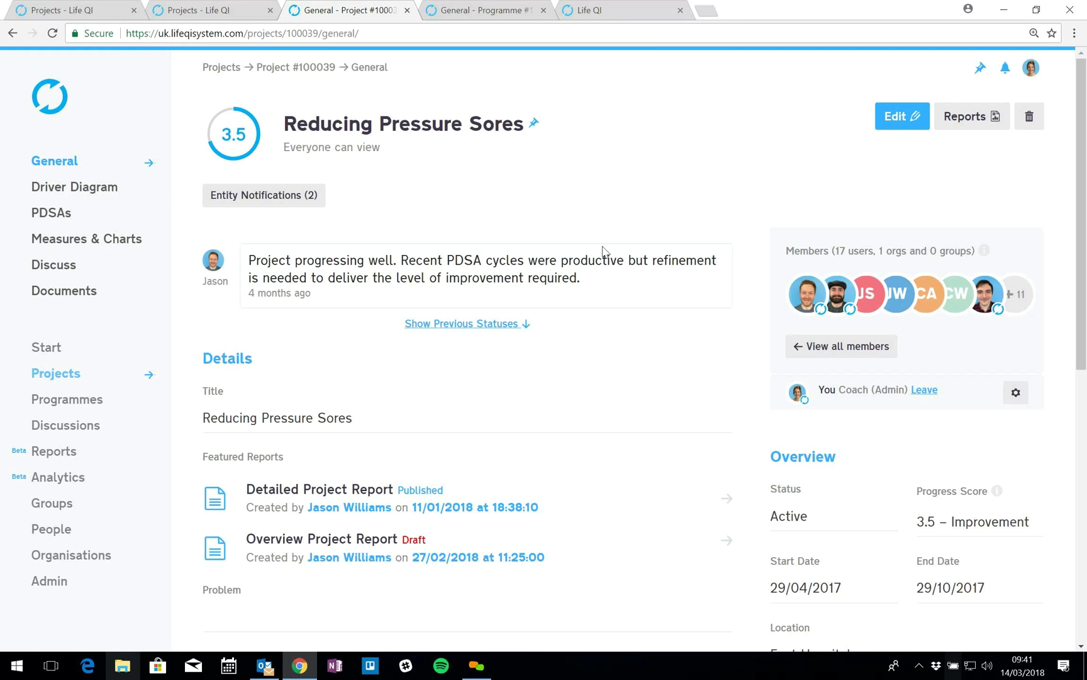
drag(1082, 333, 1082, 549)
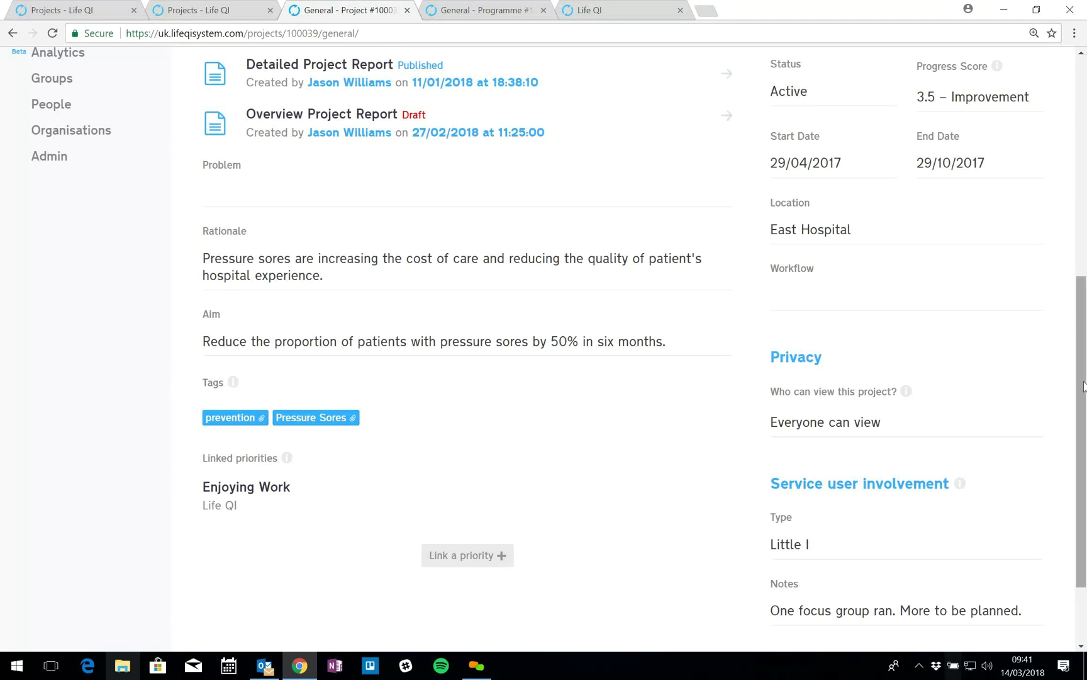
drag(1083, 368, 1082, 192)
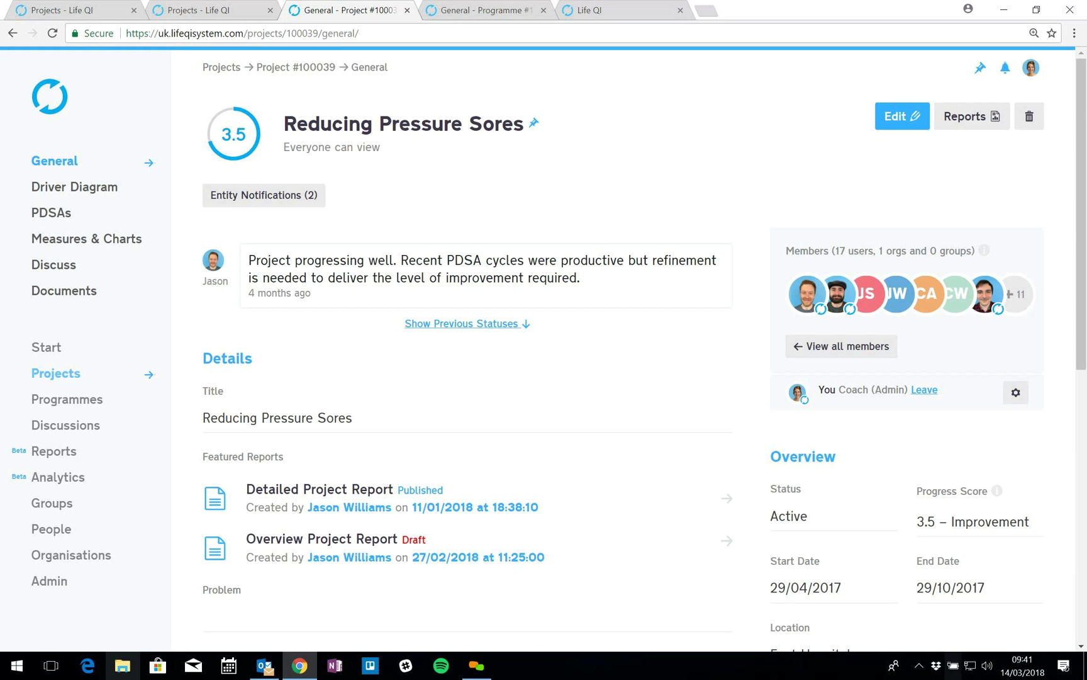
scroll(833, 253, down, 3)
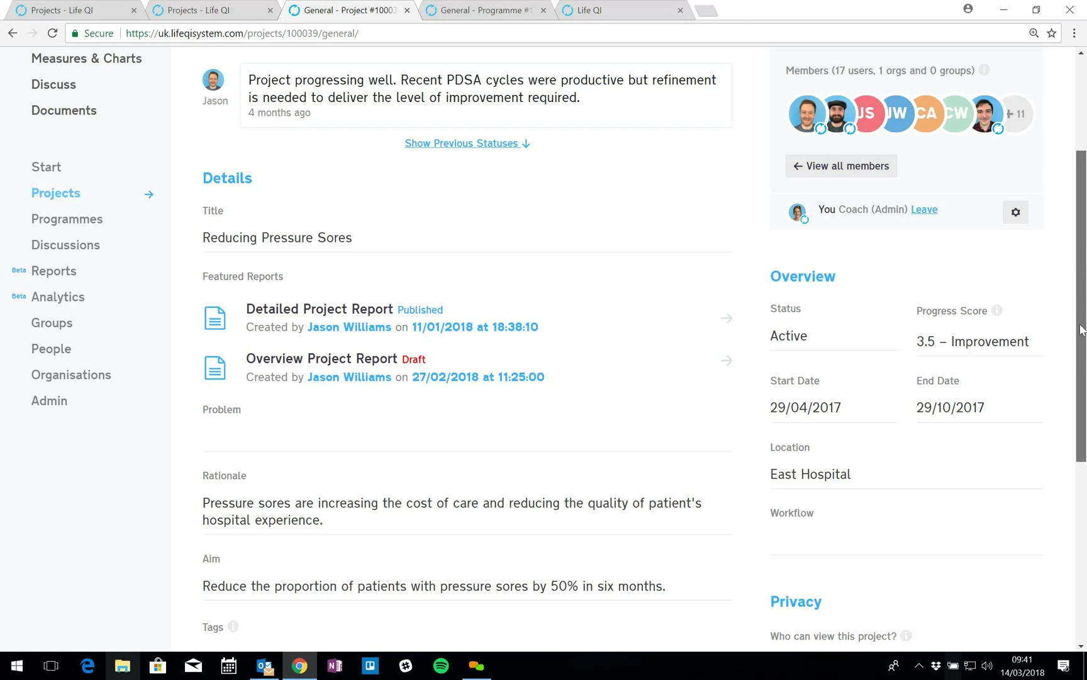
scroll(1081, 329, up, 3)
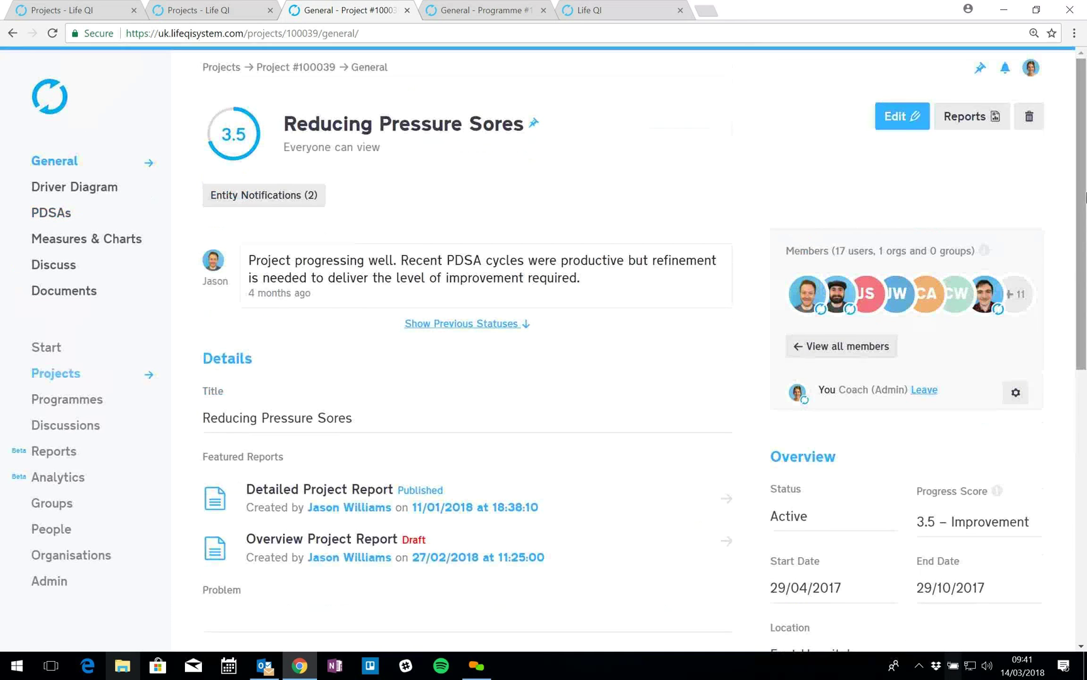
Step: Put the Reducing Pressure Sores project into edit mode and view the available Progress Score options without changing the score
click(912, 119)
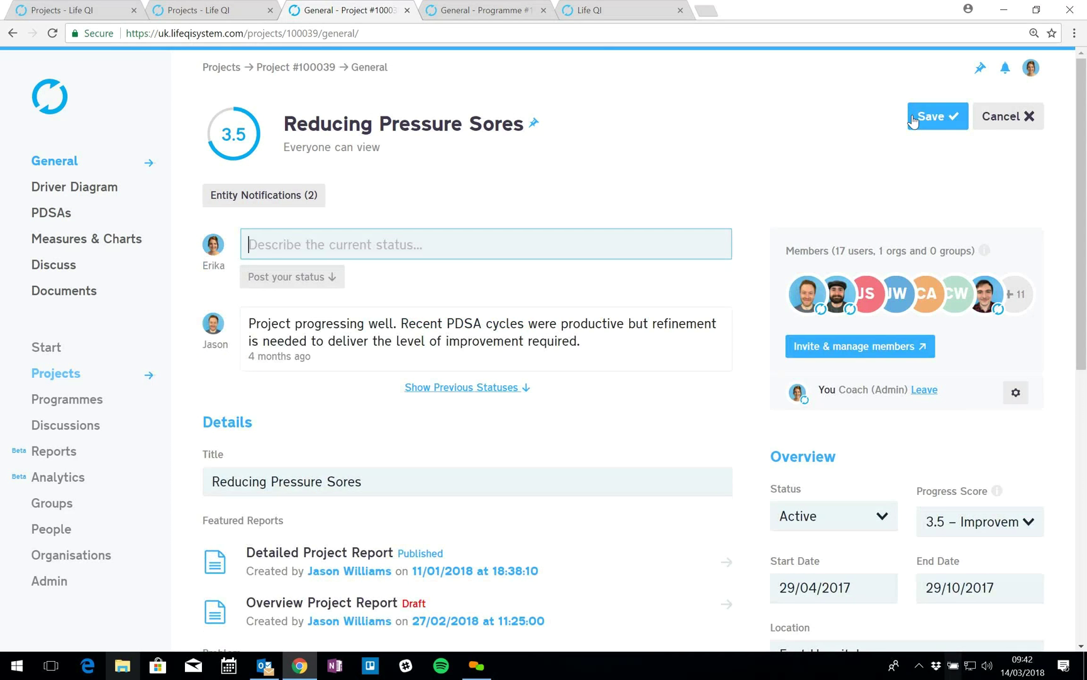
drag(1080, 111, 1022, 275)
click(1028, 269)
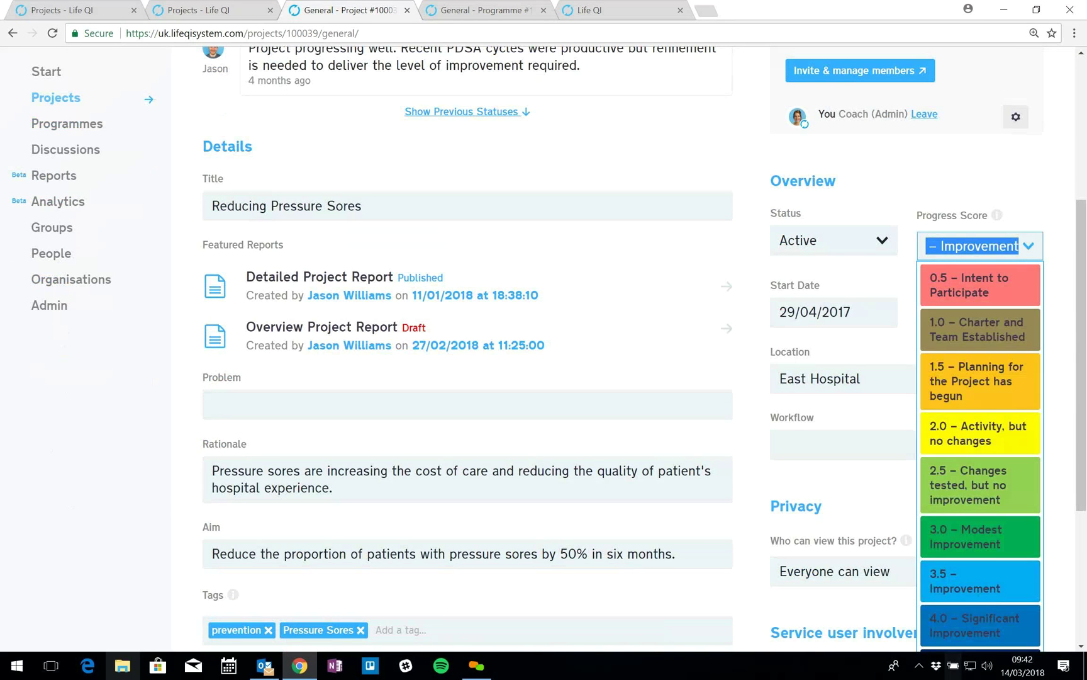
drag(1081, 243, 1086, 295)
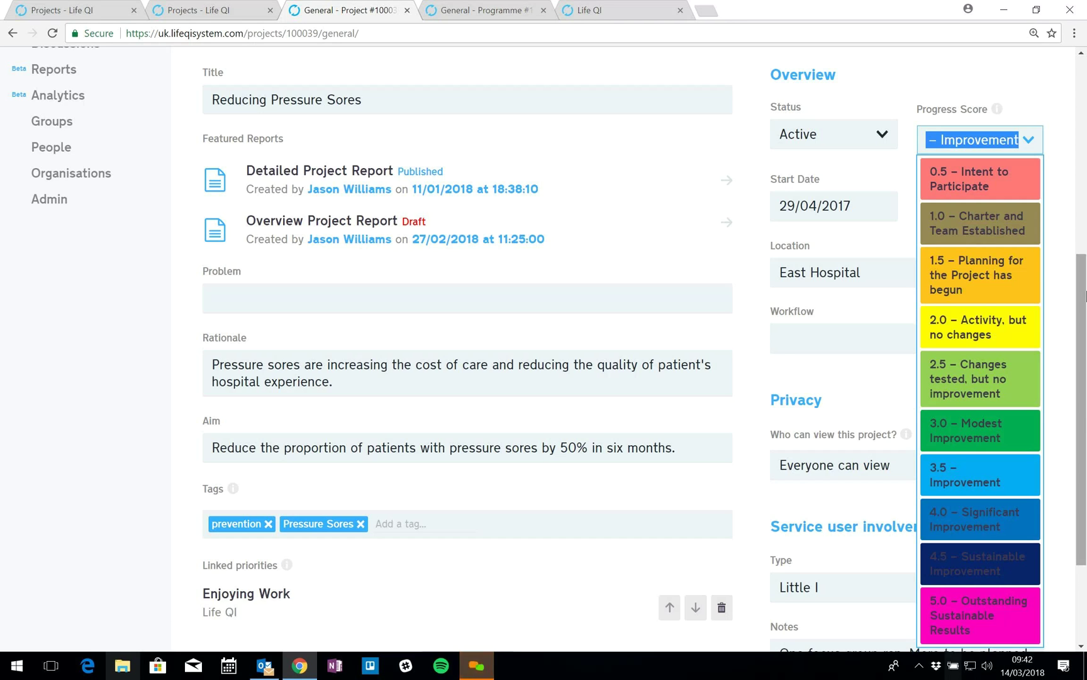
click(1066, 275)
drag(1084, 261, 1084, 223)
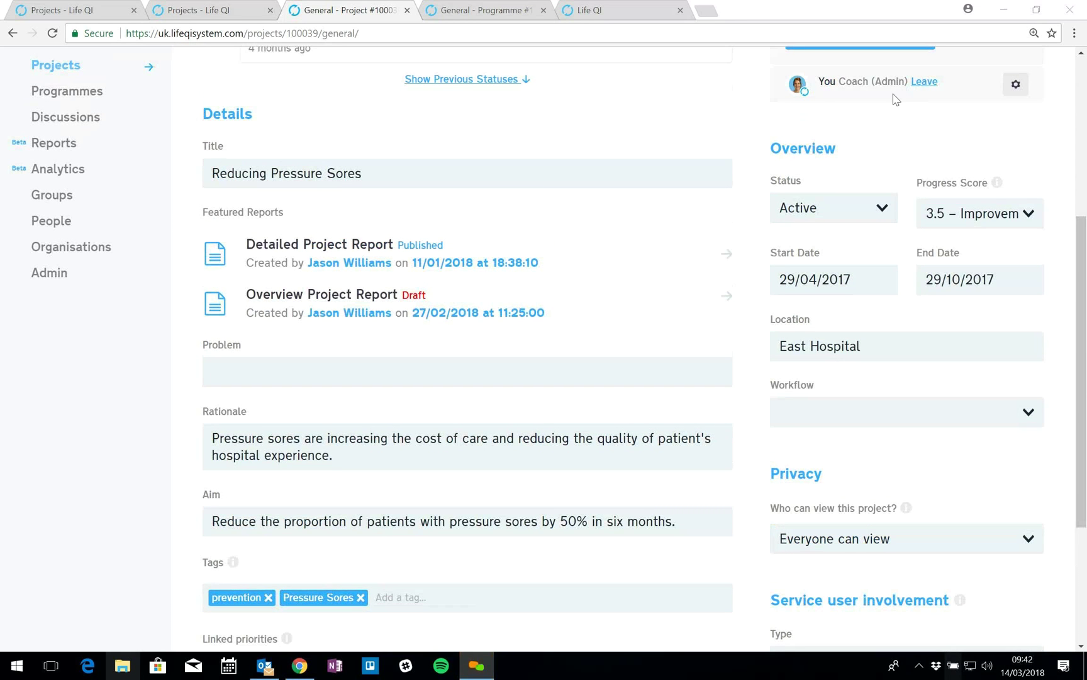
Step: Read the help information explaining the Progress Score levels and close it
click(998, 187)
drag(1081, 189, 1084, 112)
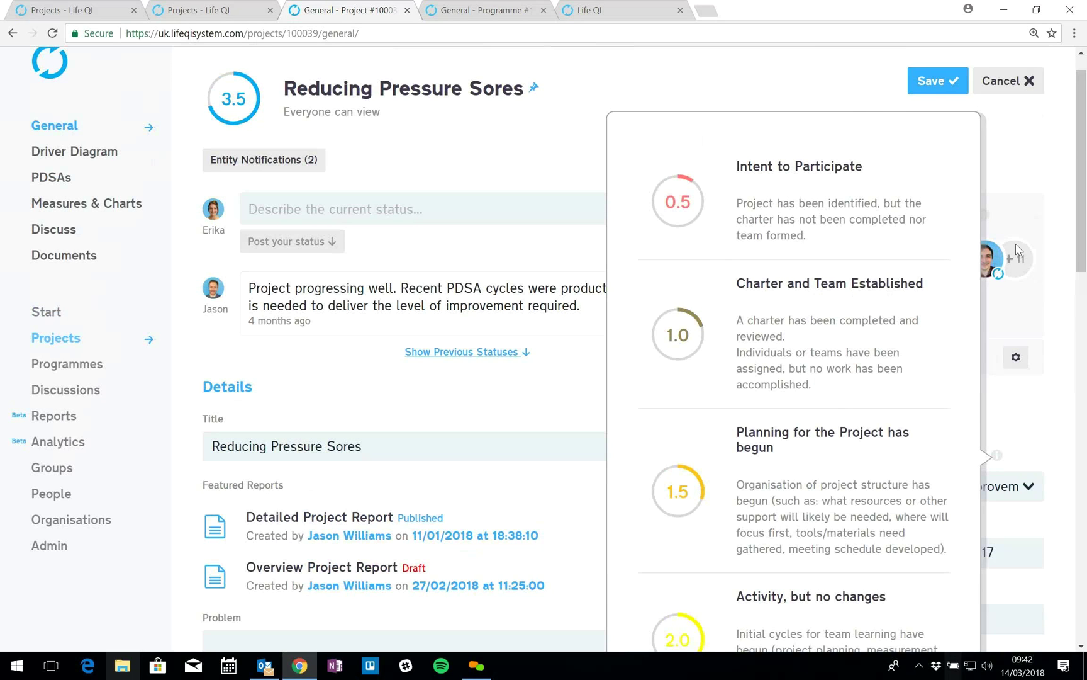
drag(1083, 216, 1083, 287)
click(1065, 279)
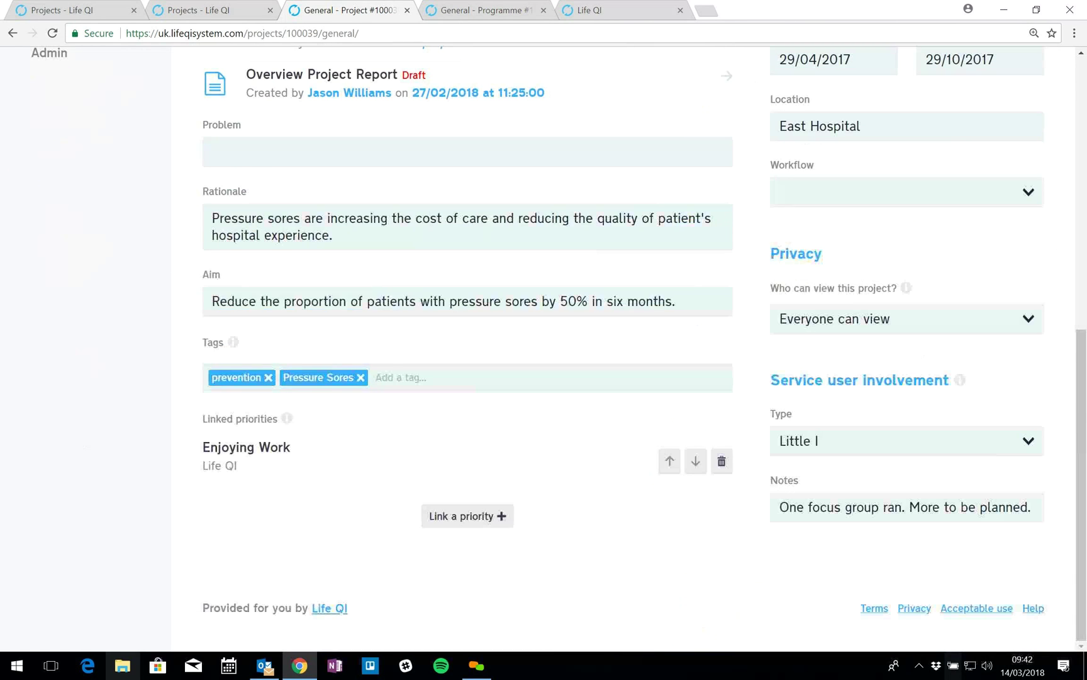
Step: Read the help information on Linked priorities, dismiss it and leave the project's edit mode
click(286, 419)
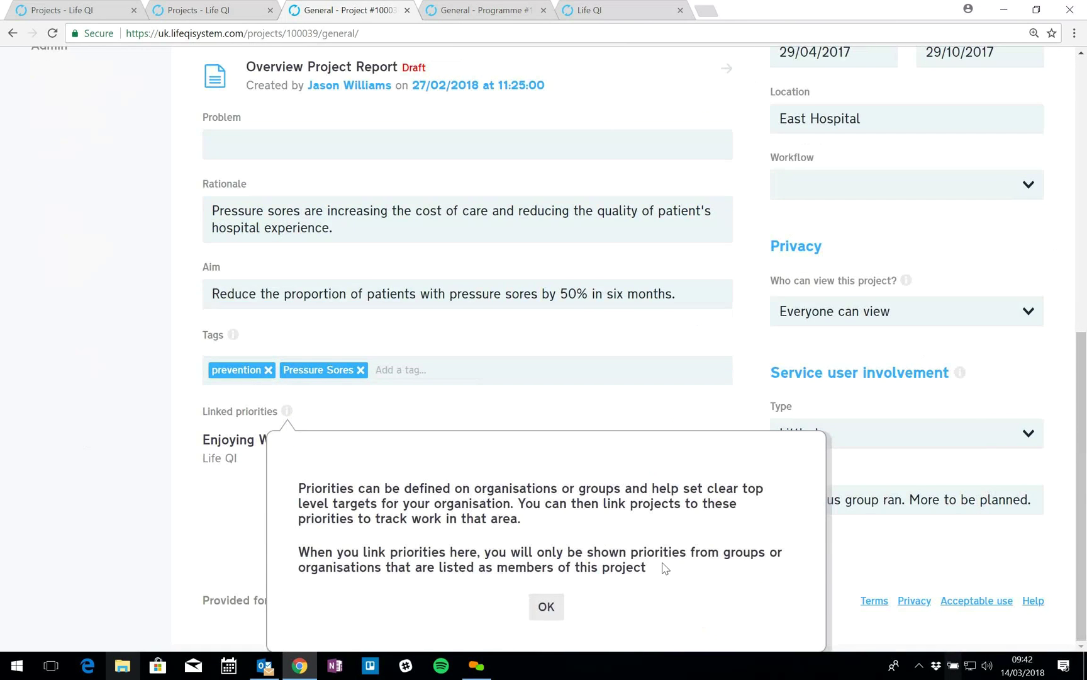
click(546, 608)
drag(1084, 372, 1084, 67)
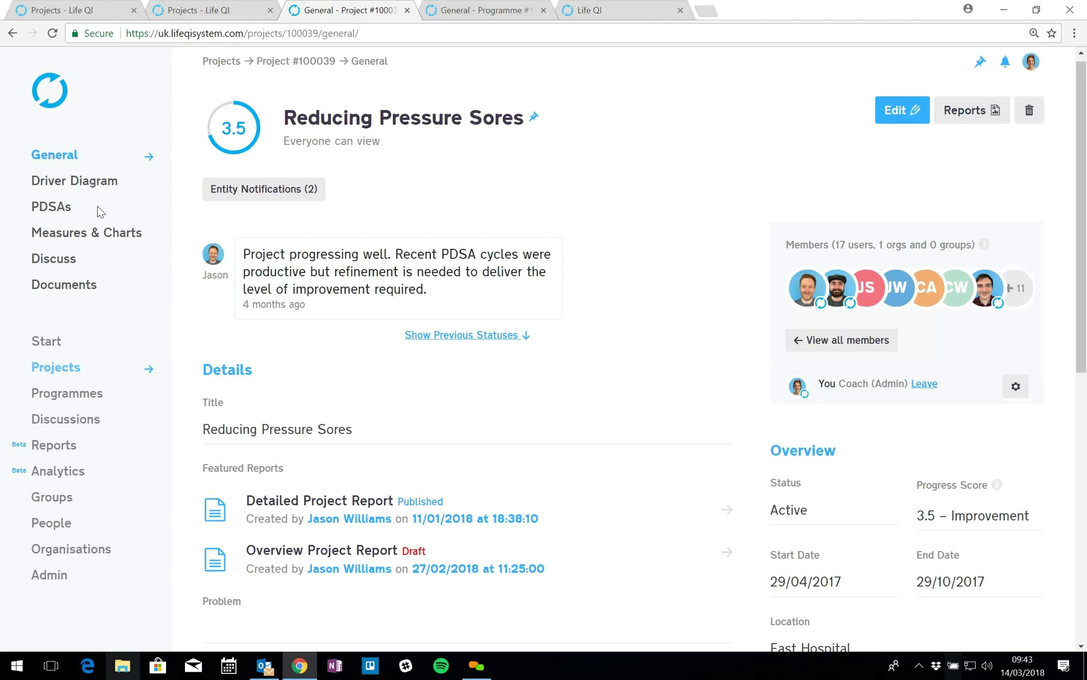
Step: Open the Reducing Pressure Sores project's Driver Diagram and look over its drivers and change ideas
click(99, 184)
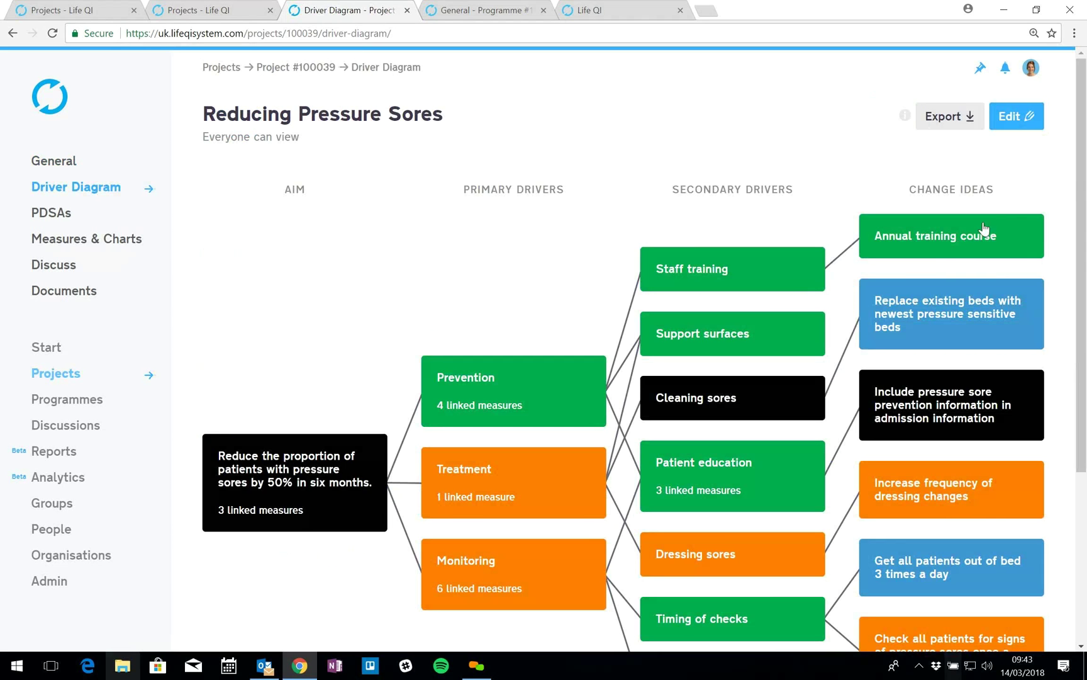
drag(1083, 180, 1082, 236)
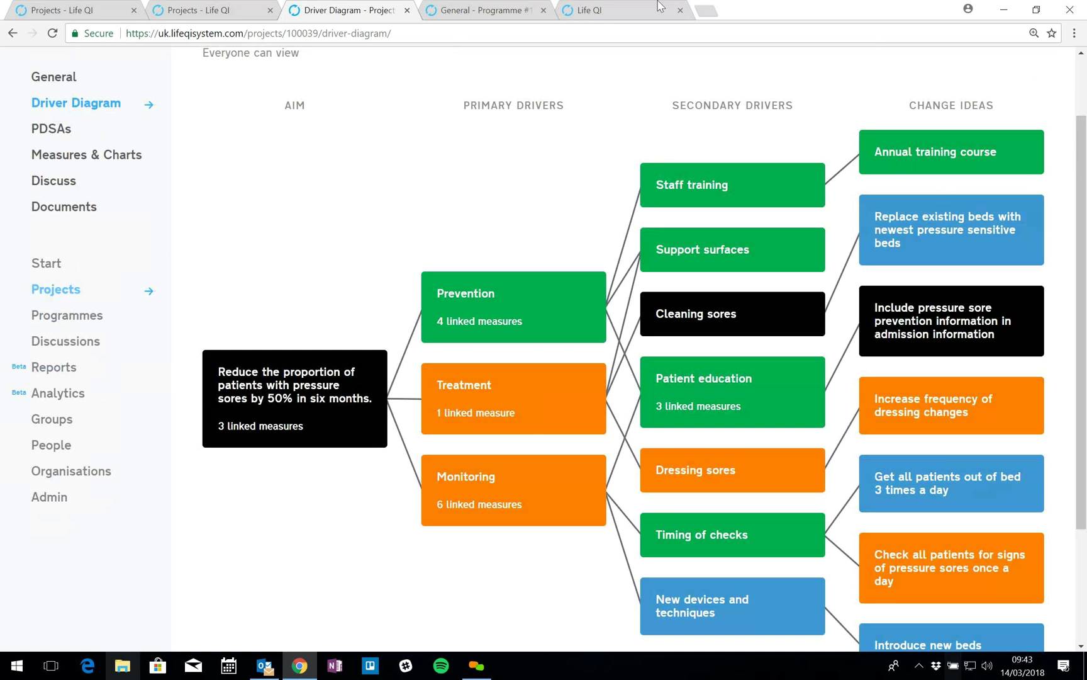
Step: Return to the open Projects list and start a new project with the title "Test"
click(175, 14)
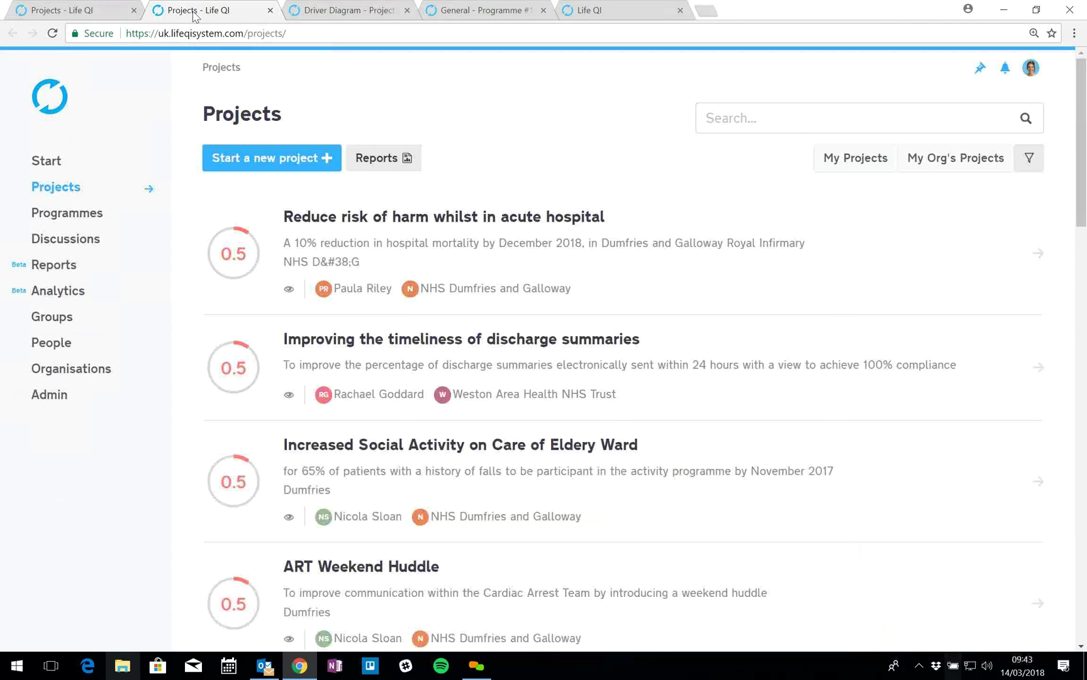
click(292, 162)
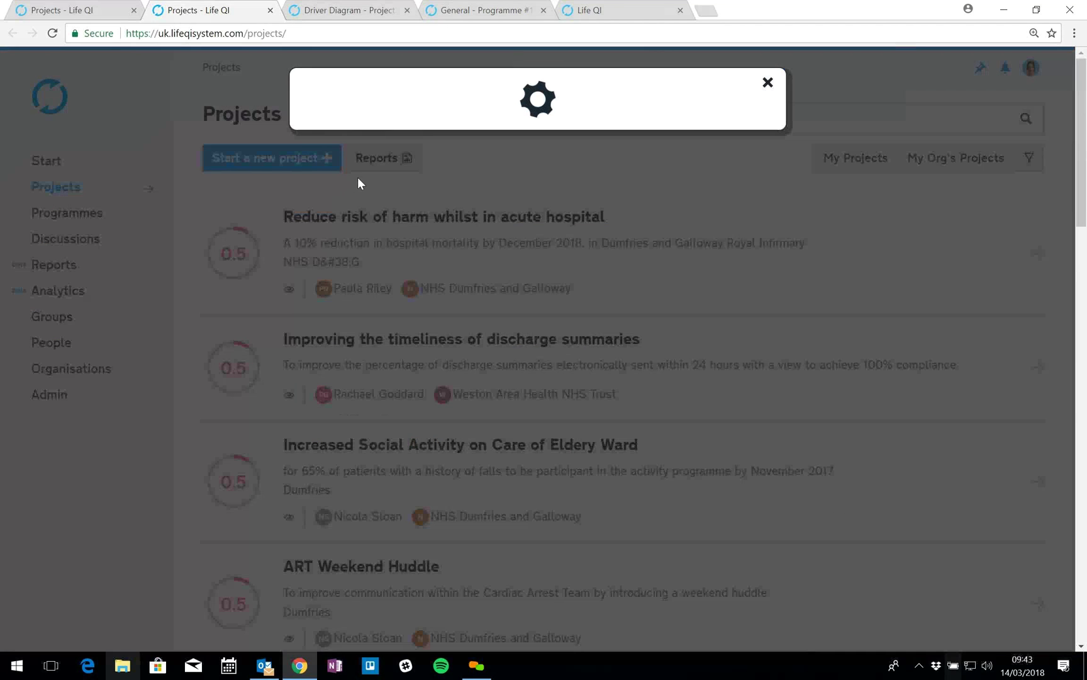
text(Test)
Step: Enter "new aim" as the project's Aim, leave the other fields at their defaults, and create the project
scroll(513, 171, down, 3)
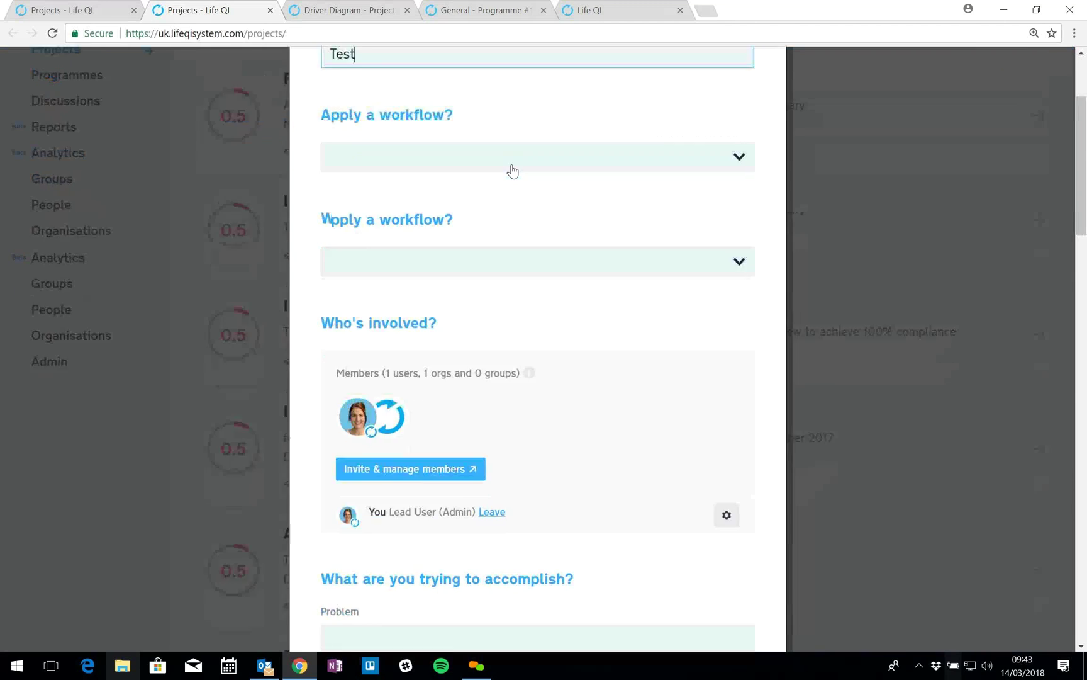
scroll(513, 170, down, 15)
scroll(513, 169, up, 4)
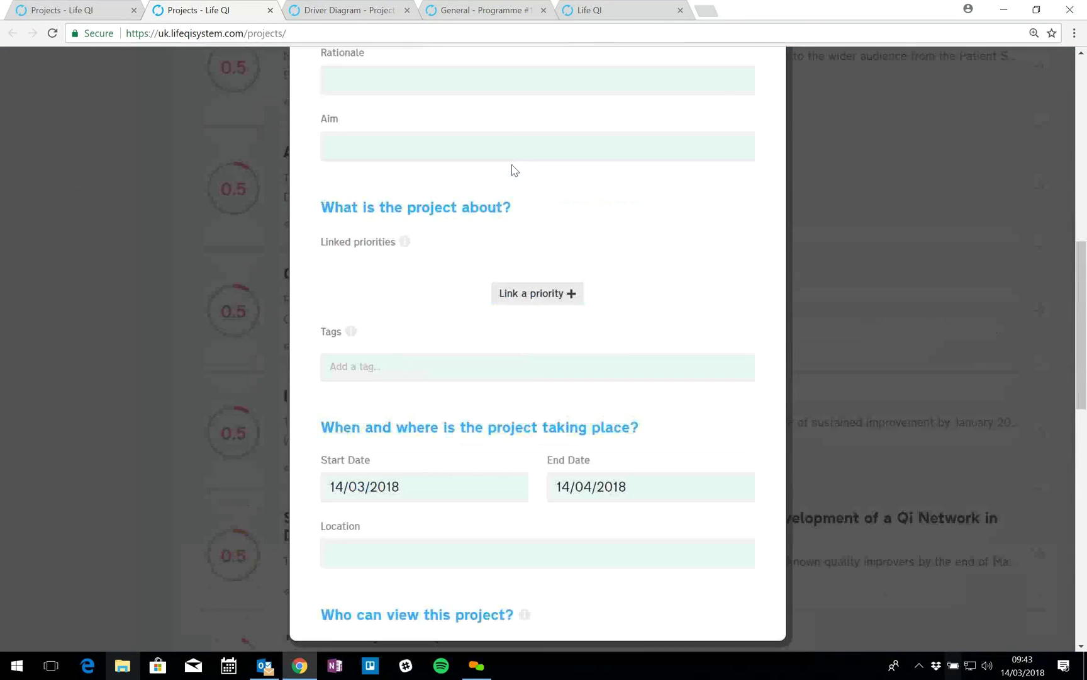
scroll(513, 170, up, 4)
click(513, 379)
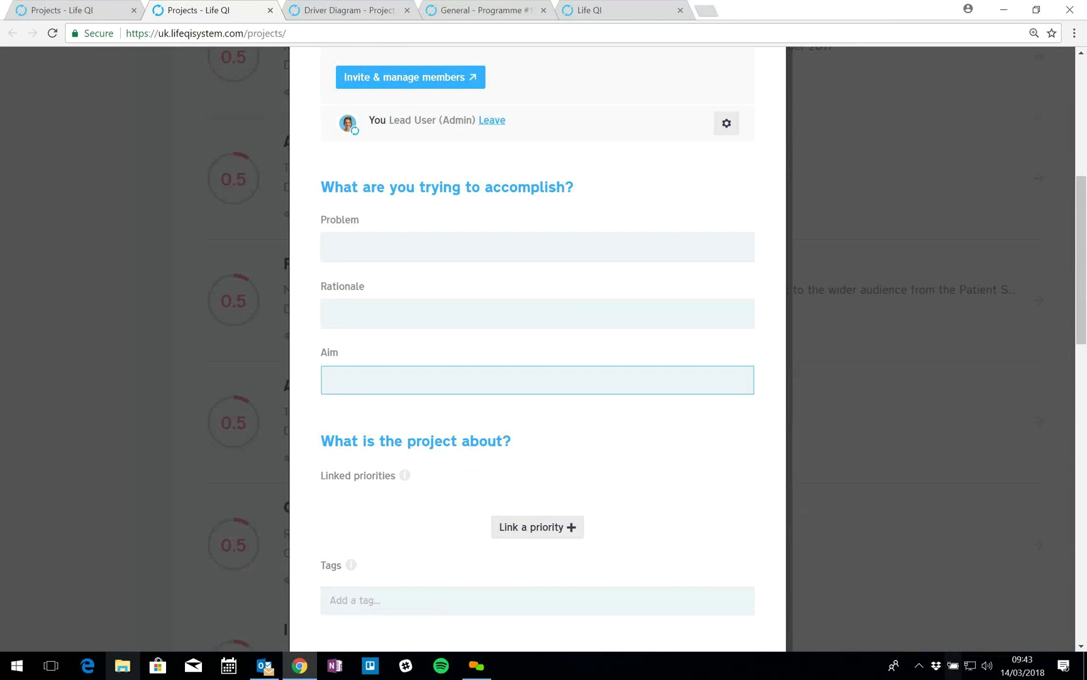
text(new aim)
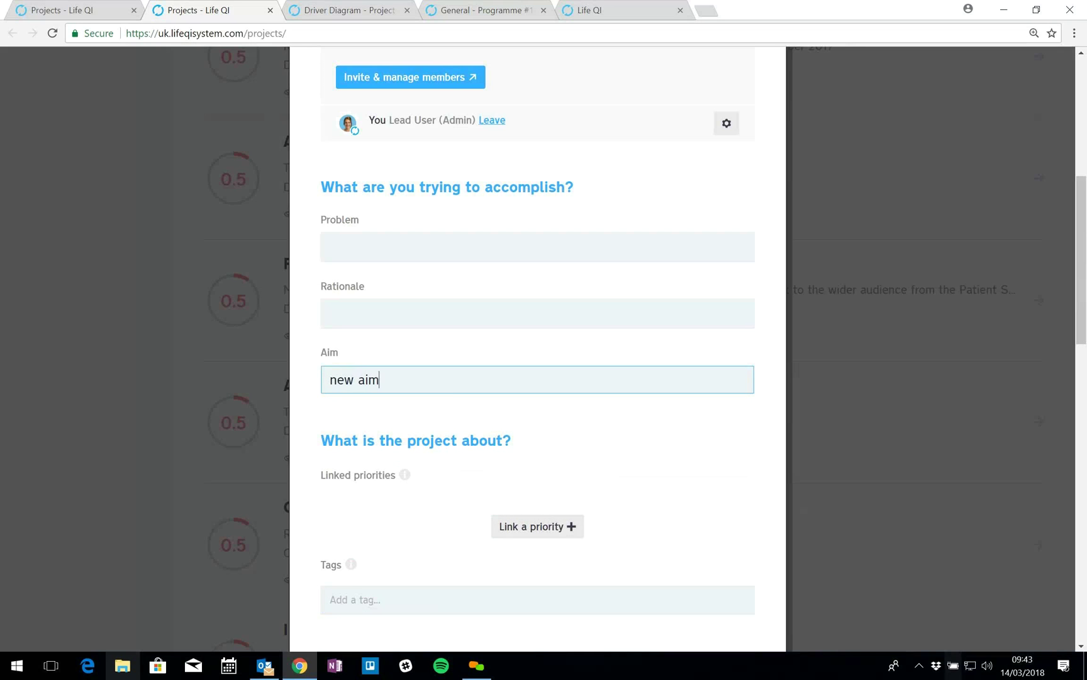
scroll(458, 418, down, 7)
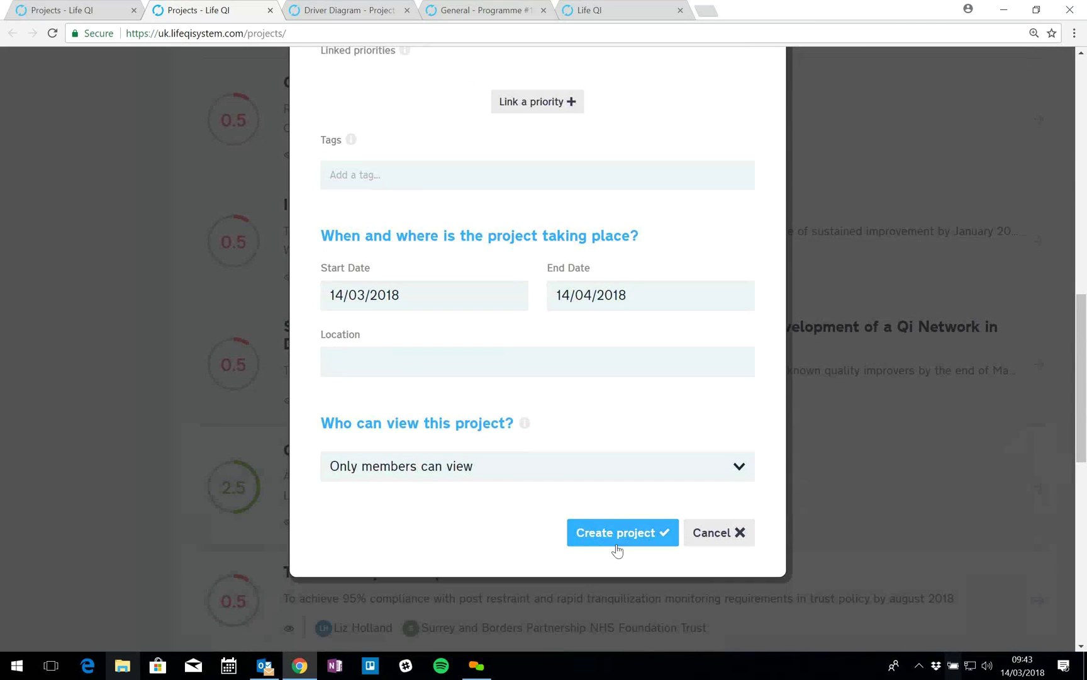
click(618, 534)
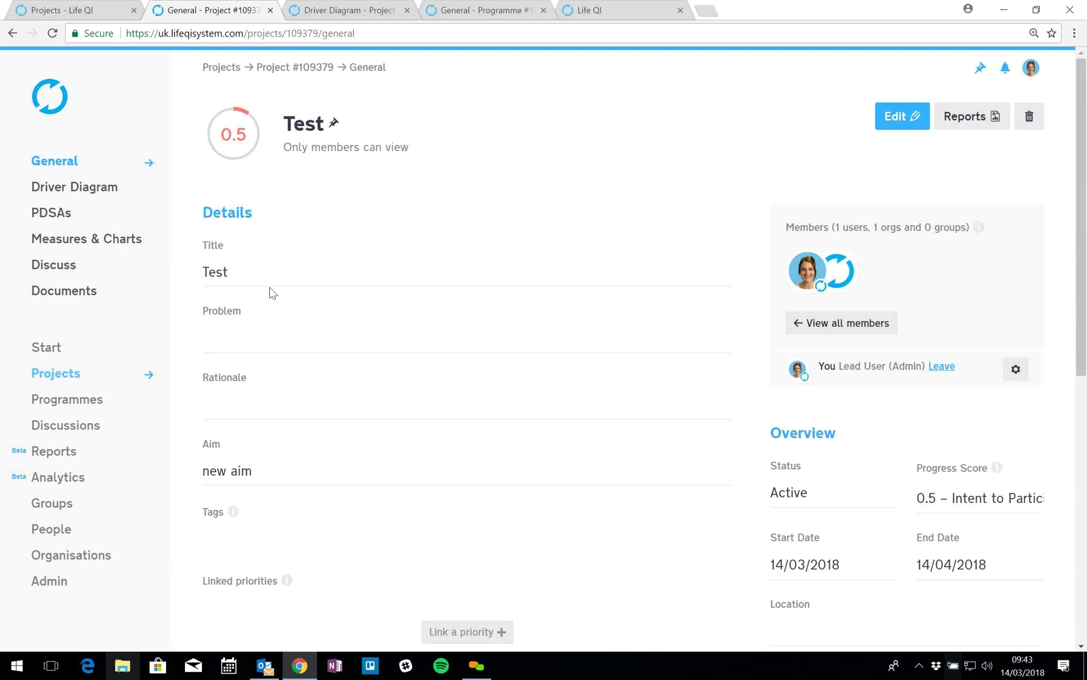
Step: Open the Test project's Driver Diagram for editing and add a primary driver named "PRIMARY DRIVER1" to the aim
click(54, 185)
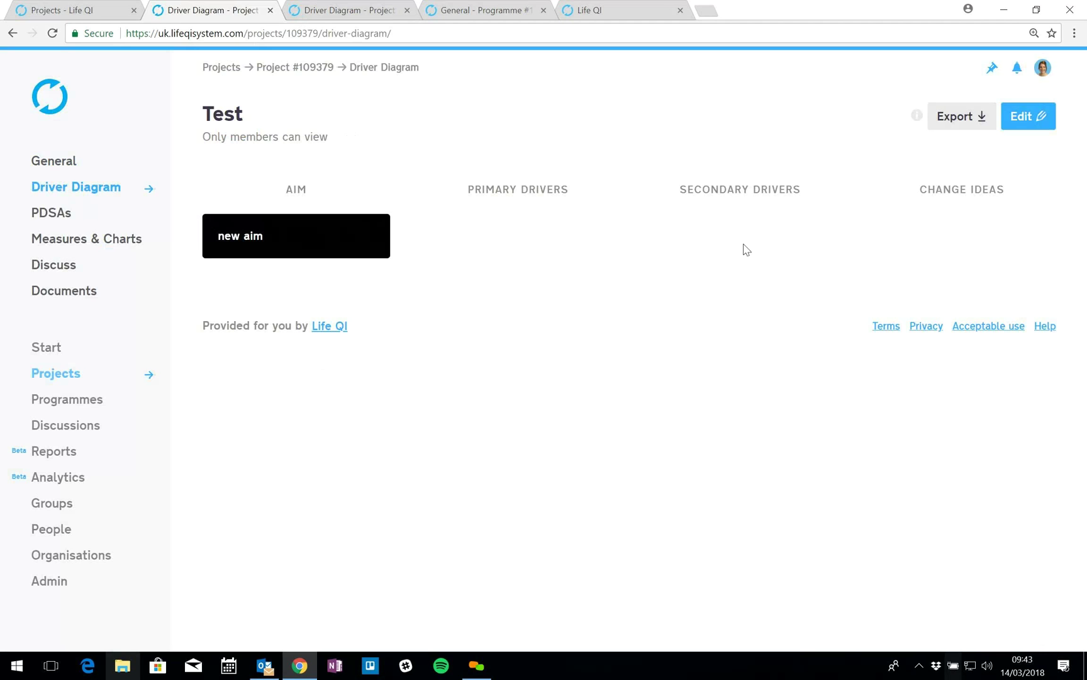
click(1023, 129)
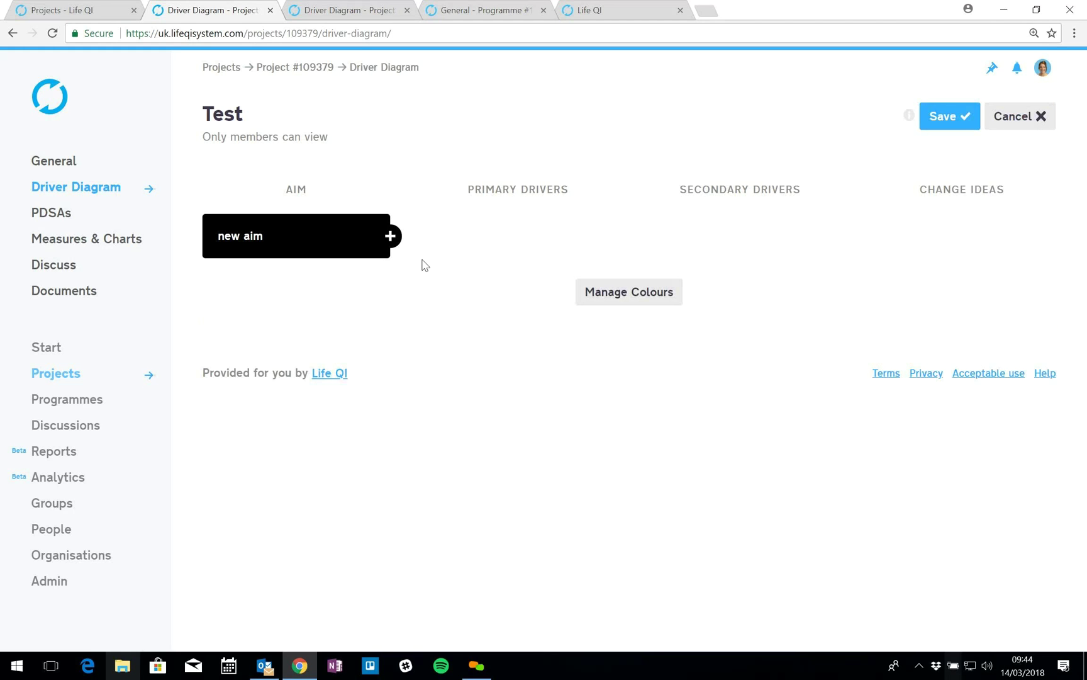
click(390, 236)
click(518, 242)
text(PR)
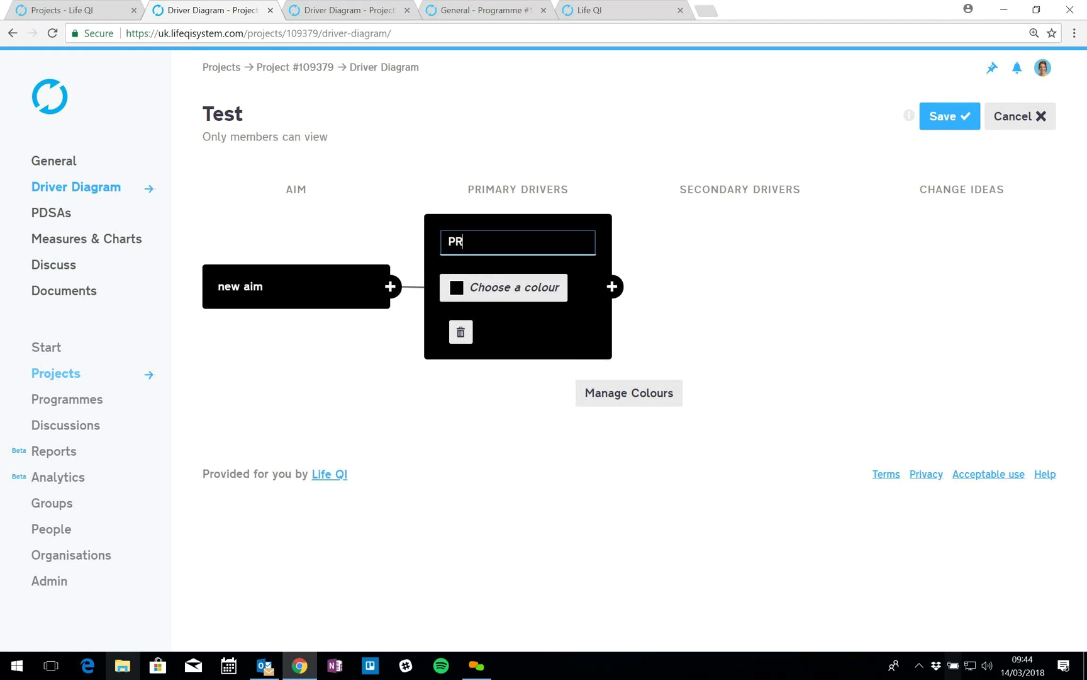
text(IMARY DRIVERT 1)
key(BackSpace)
key(BackSpace)
key(BackSpace)
key(BackSpace)
text(ER)
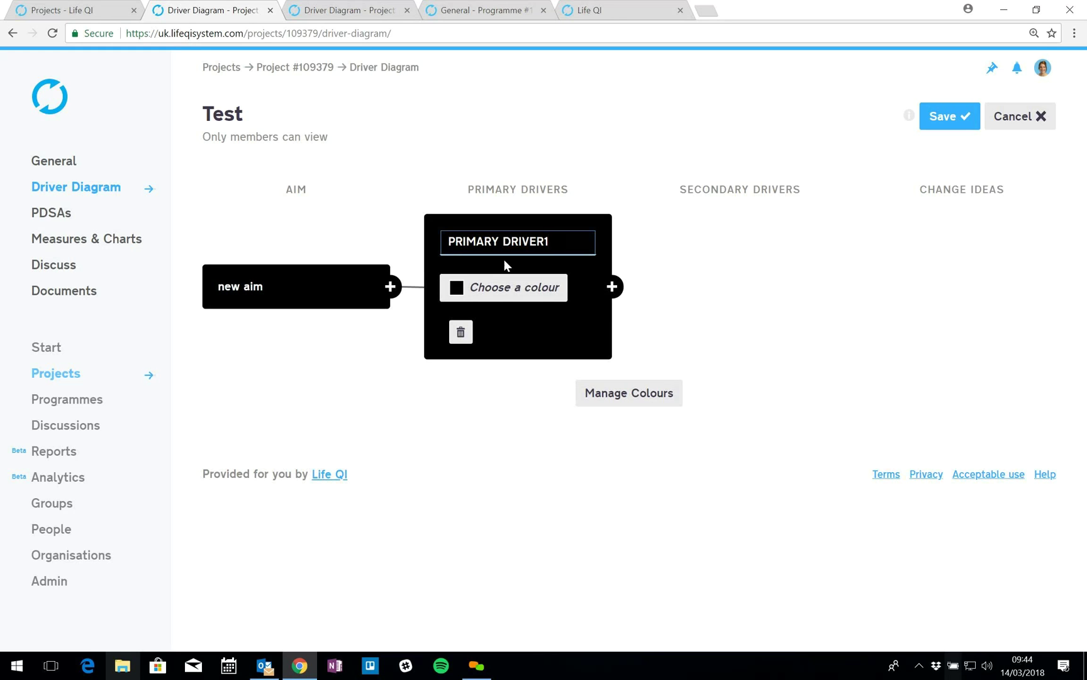
Step: Add a second primary driver to the aim, named "Primary driver 2"
click(390, 287)
text(Primary)
text( draiver)
text(ive)
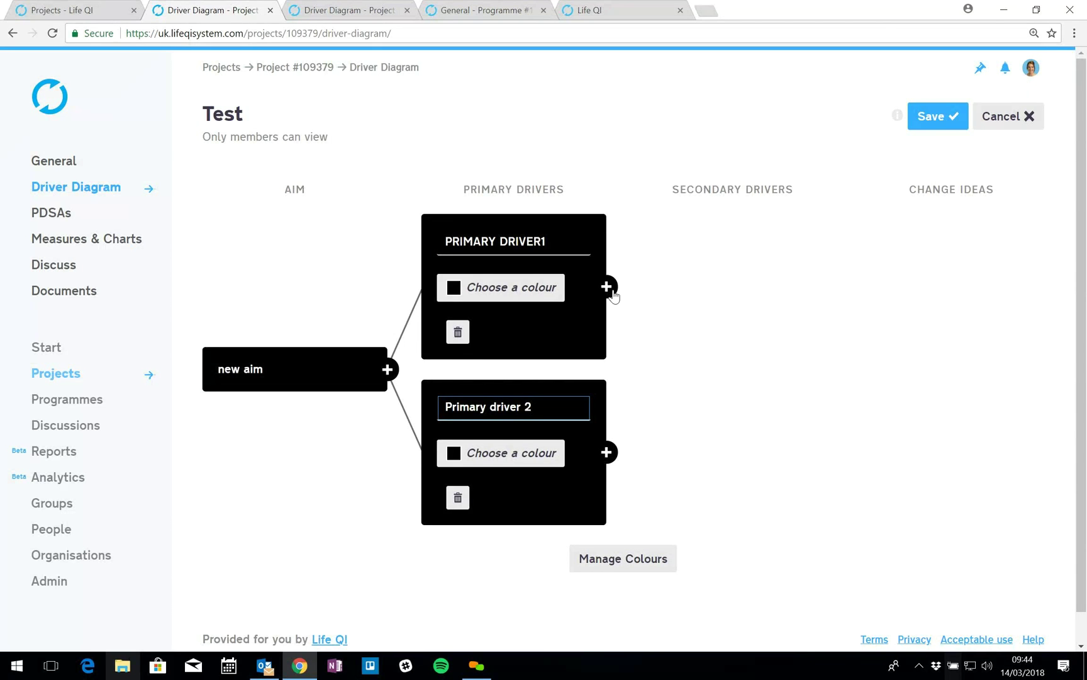
Step: Add the secondary driver "Secondary Driver 2" to PRIMARY DRIVER1 and the secondary driver "secondary 3" to Primary driver 2
click(608, 295)
click(608, 295)
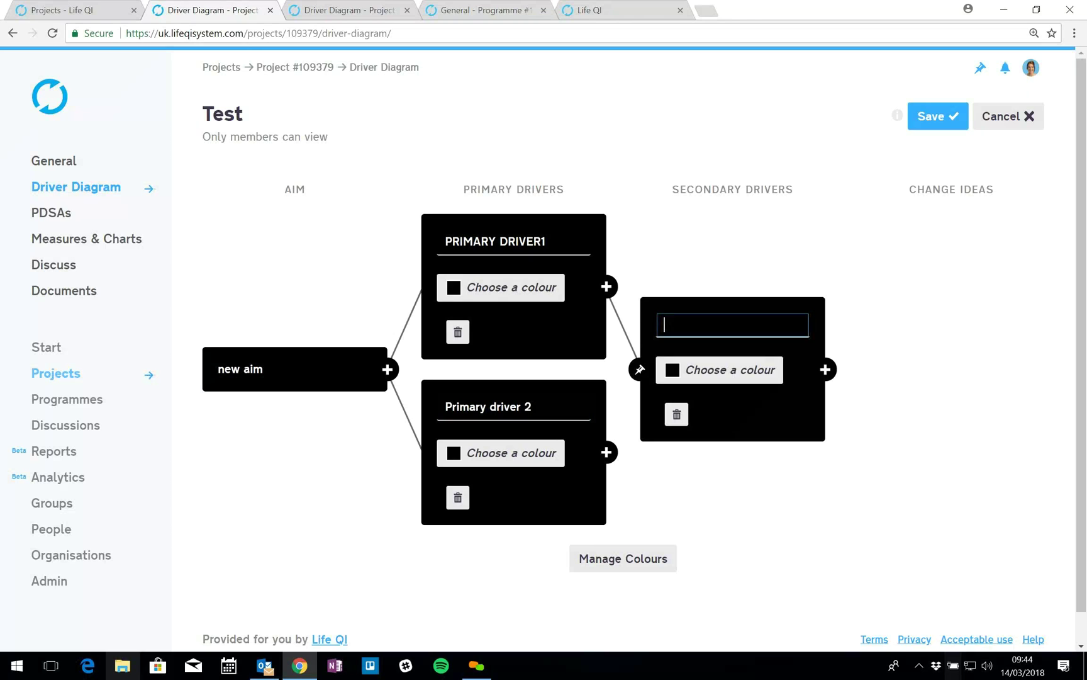
text(Second)
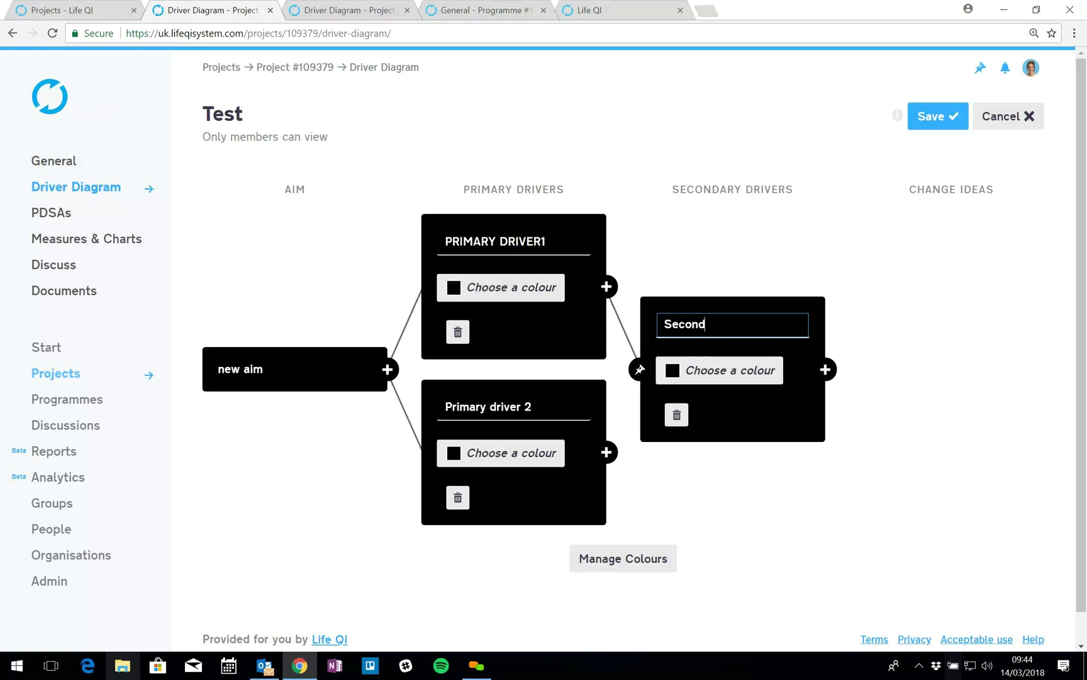
text(ary Driver 2)
click(607, 452)
text(secondary )
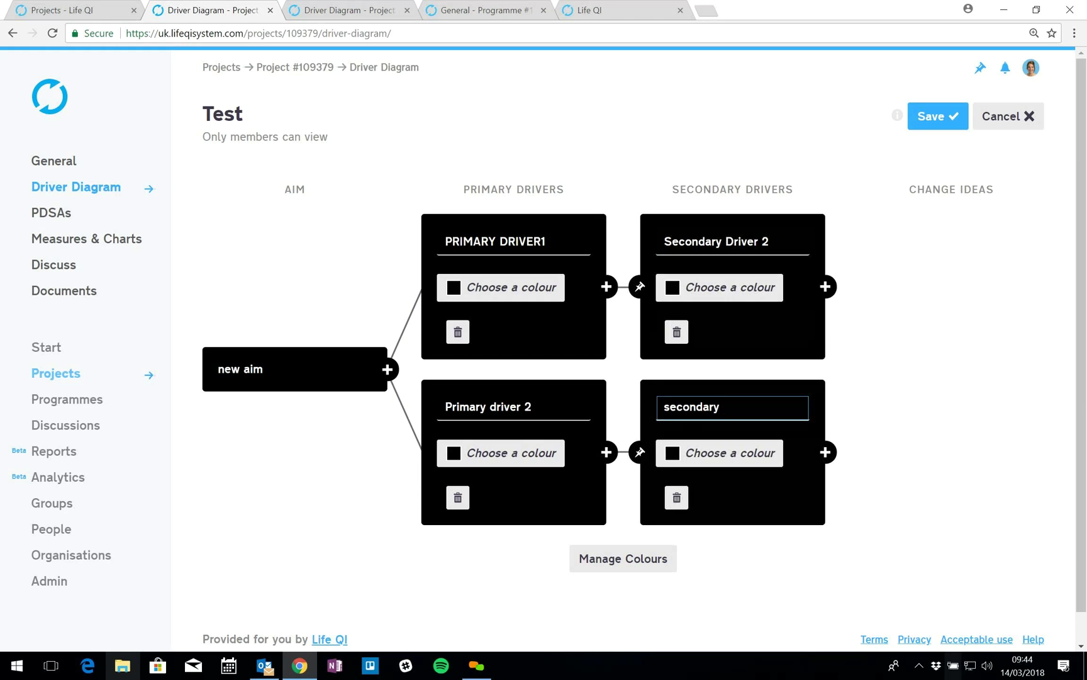
text(3)
Step: Add the change idea "Change idea 1" to Secondary Driver 2 and link it to secondary 3 as well
click(826, 288)
text(Chagn)
key(BackSpace)
key(BackSpace)
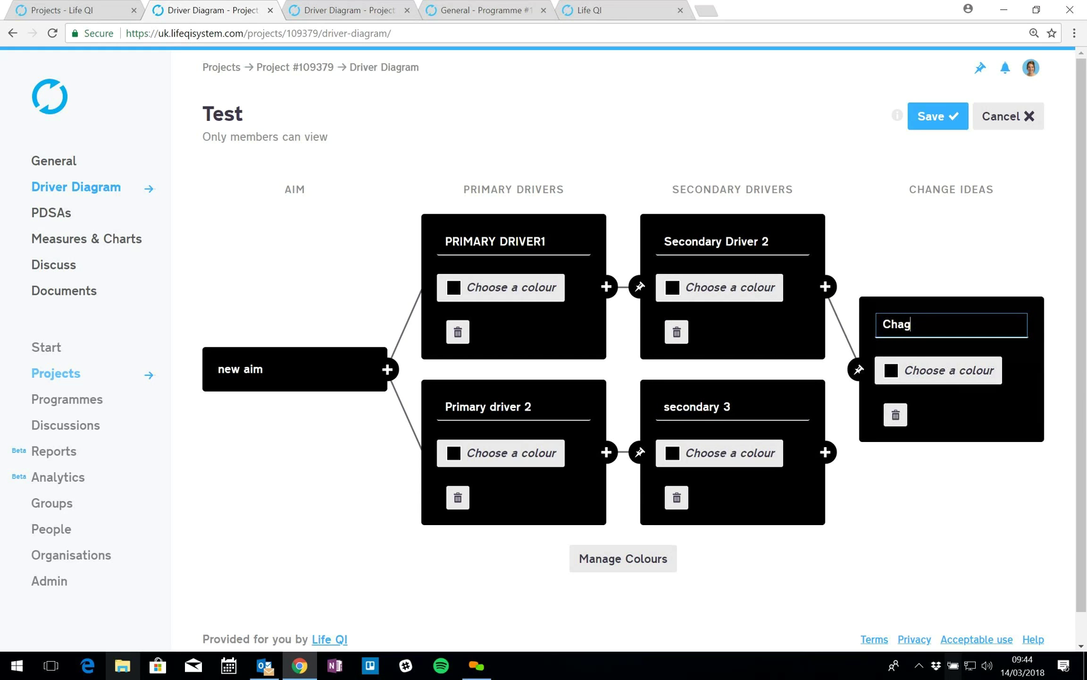
text(nge idea 1)
click(859, 370)
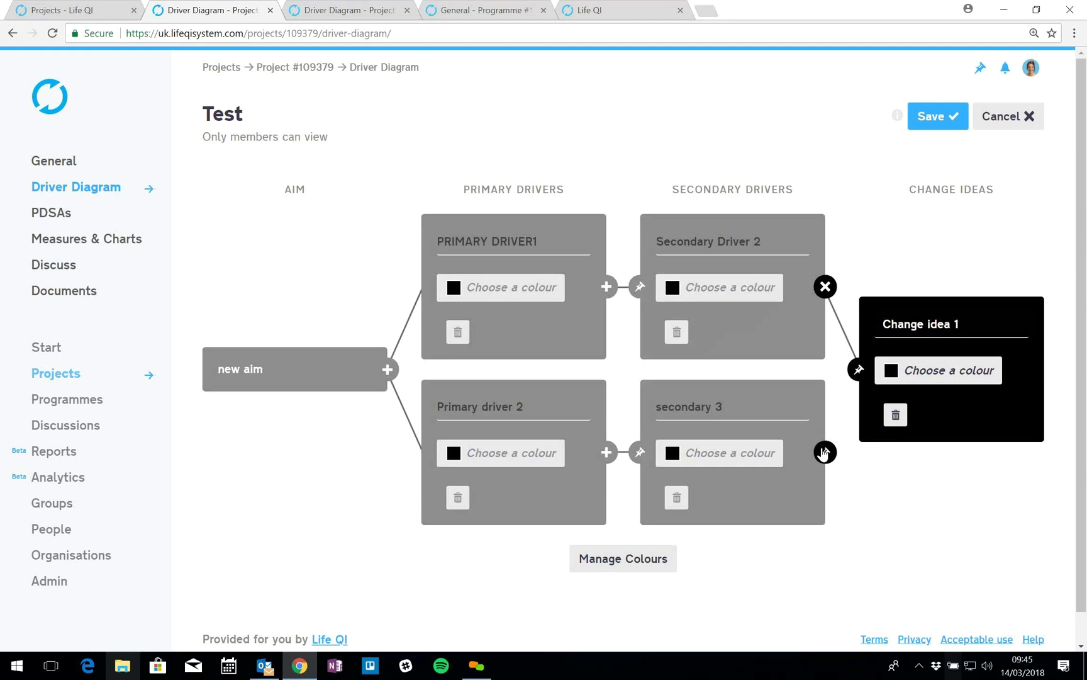
click(825, 453)
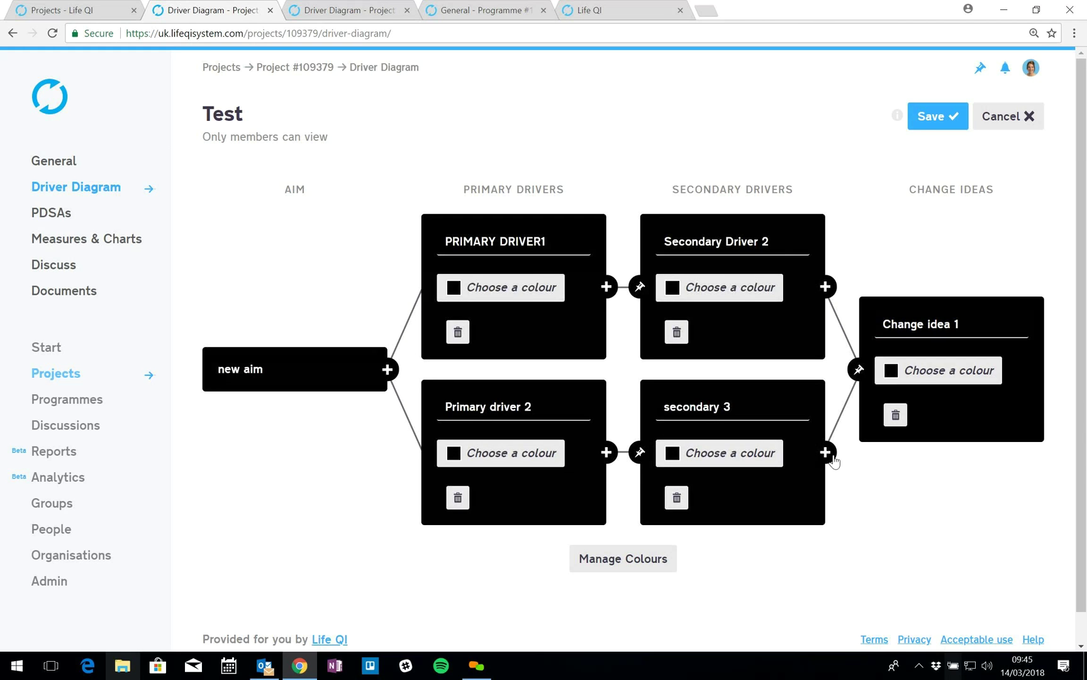
Step: Add a second change idea named "ChaNge idea 2" to secondary 3 and save the driver diagram
click(826, 452)
click(916, 395)
text(vhnage idea 2)
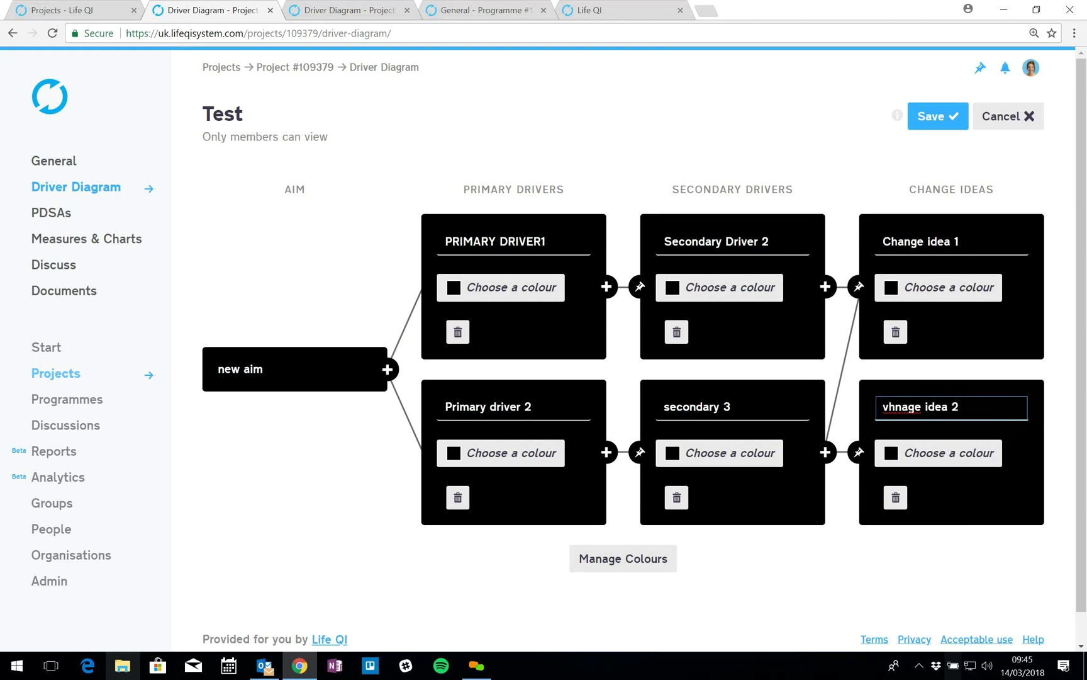
key(BackSpace)
text(C)
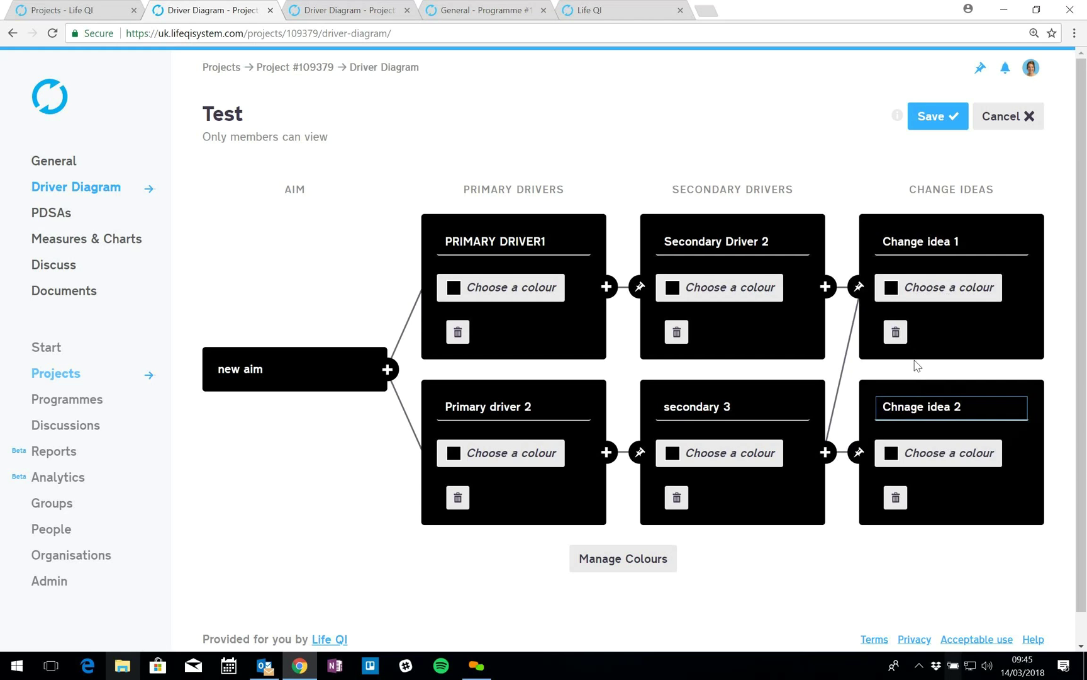
key(Right)
key(Delete)
key(Right)
text(N)
click(938, 125)
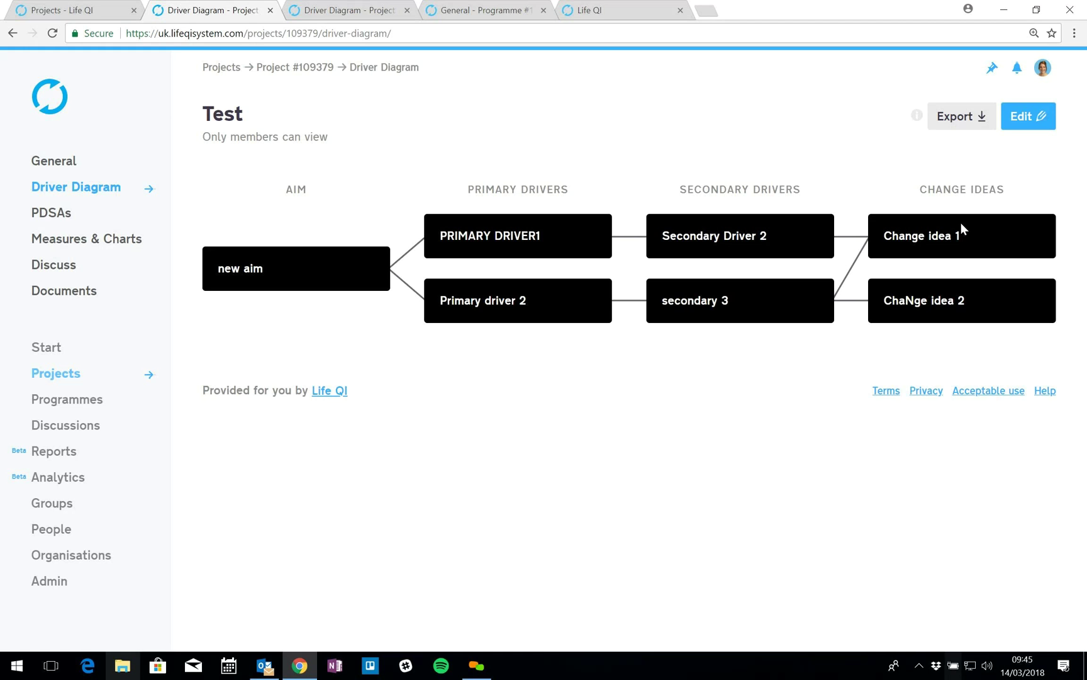
Step: Reopen the diagram for editing and set up light pink as a colour labelled "In progress"
click(1035, 119)
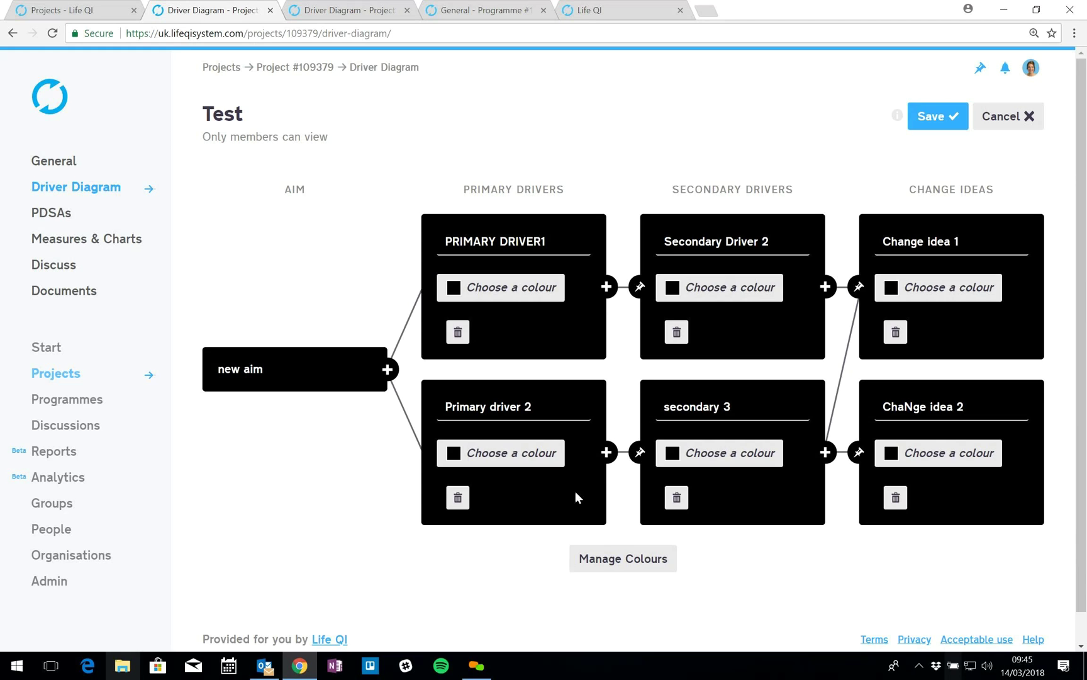
click(609, 562)
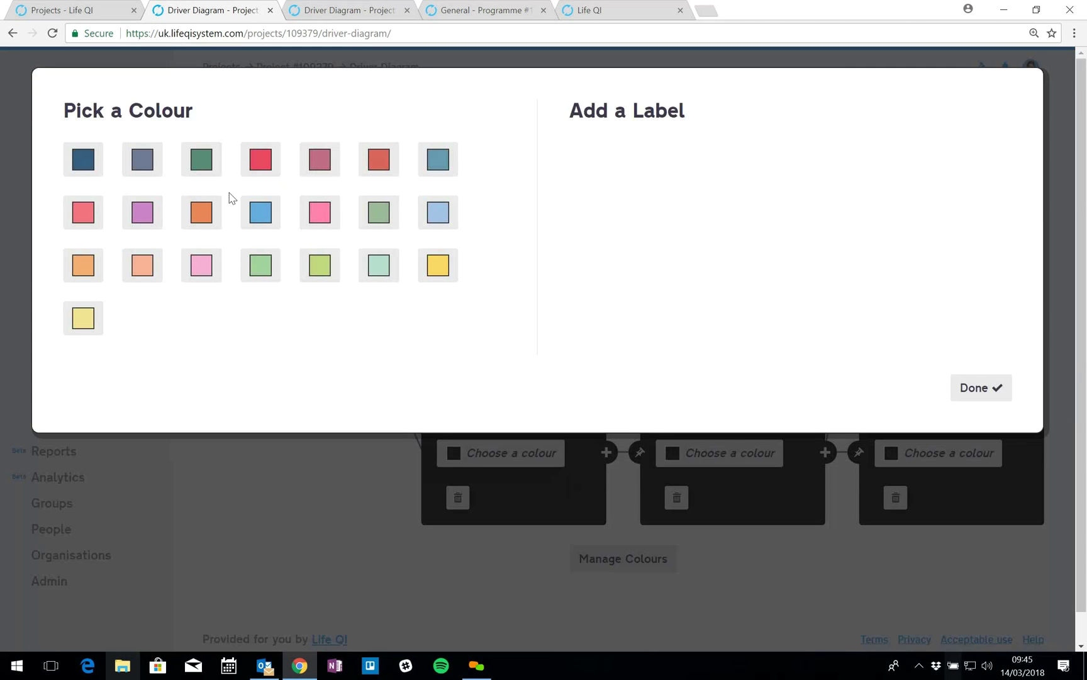
click(203, 272)
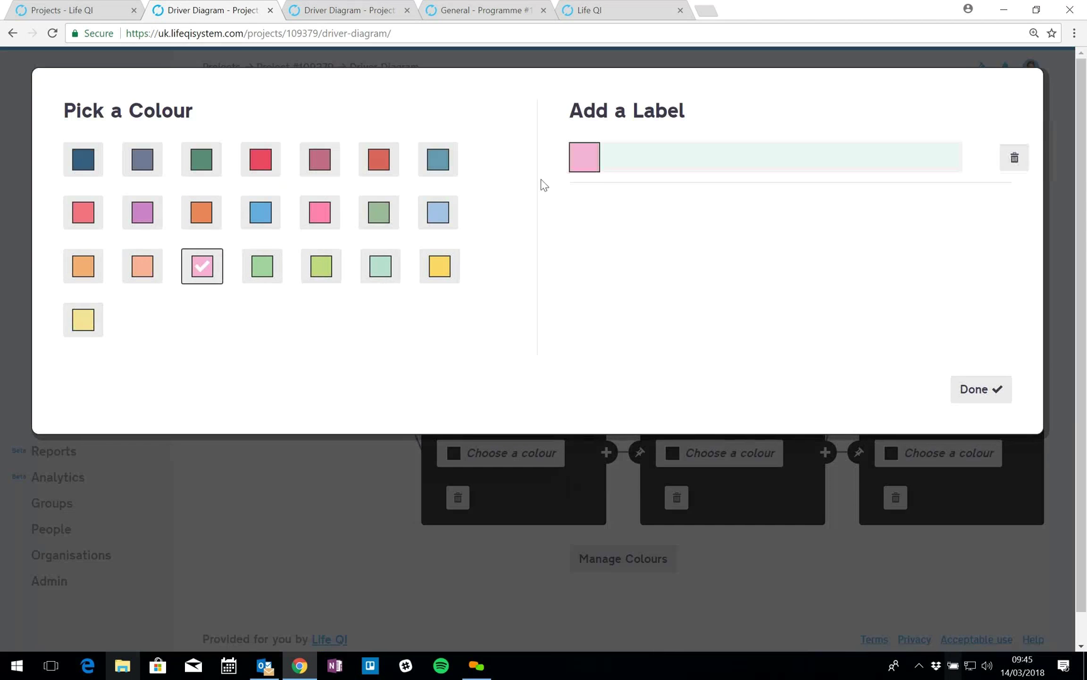
text(iNP)
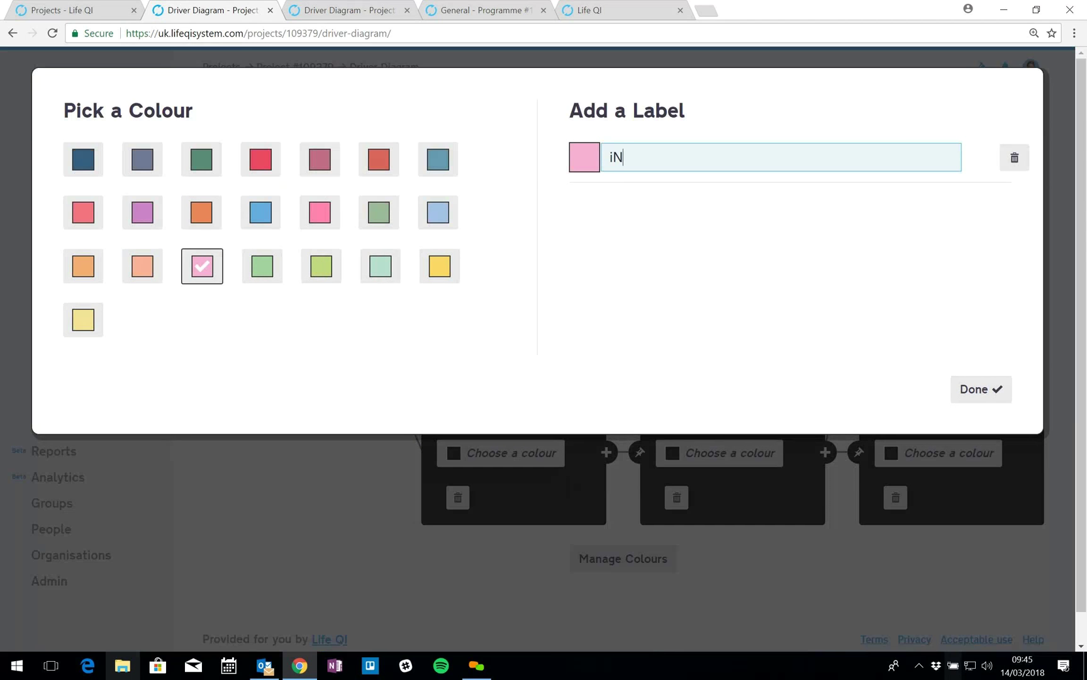
key(BackSpace)
key(BackSpace)
key(BackSpace)
text(In progress)
Step: Set up bright red as a second colour labelled "Complete" and save the driver diagram
click(263, 165)
click(629, 207)
text(Complete)
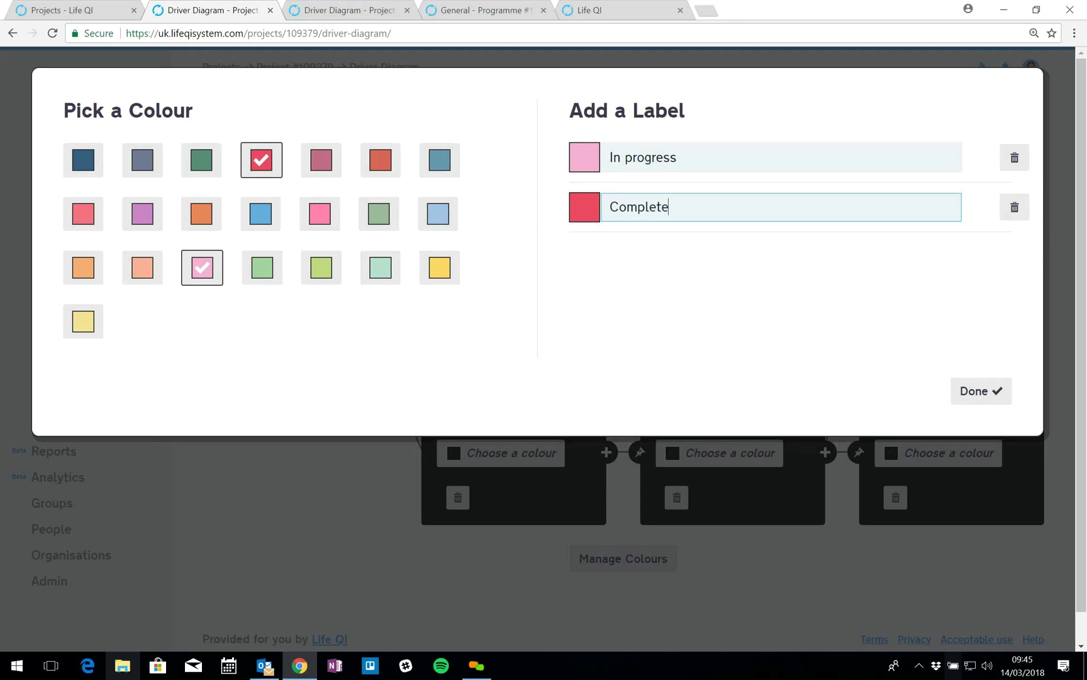
click(980, 391)
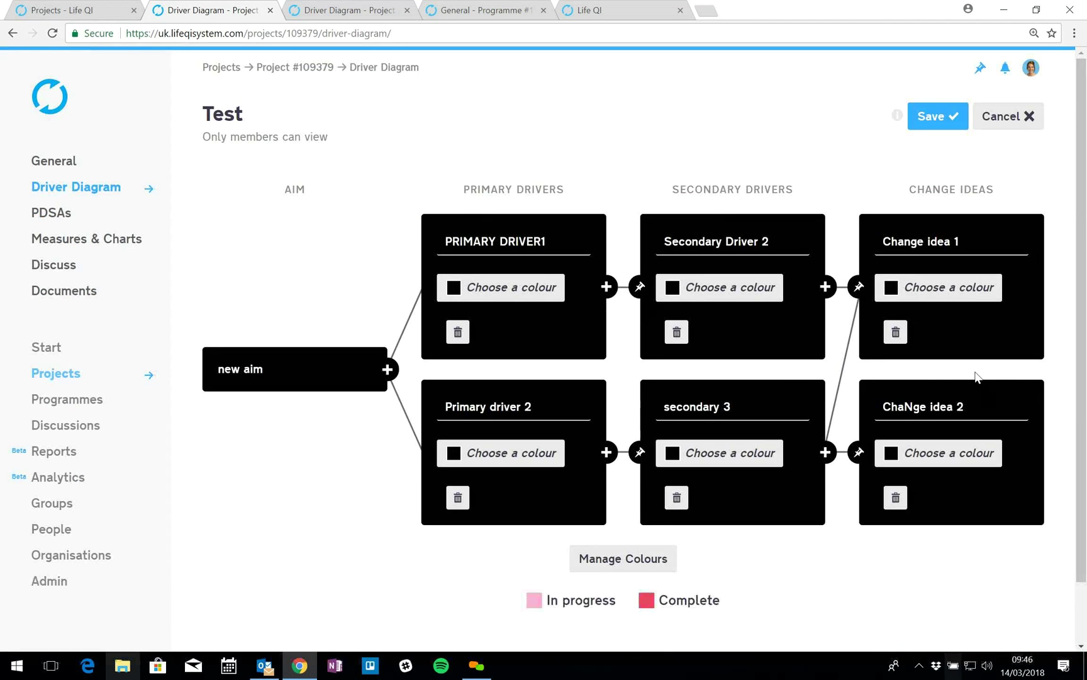
click(934, 125)
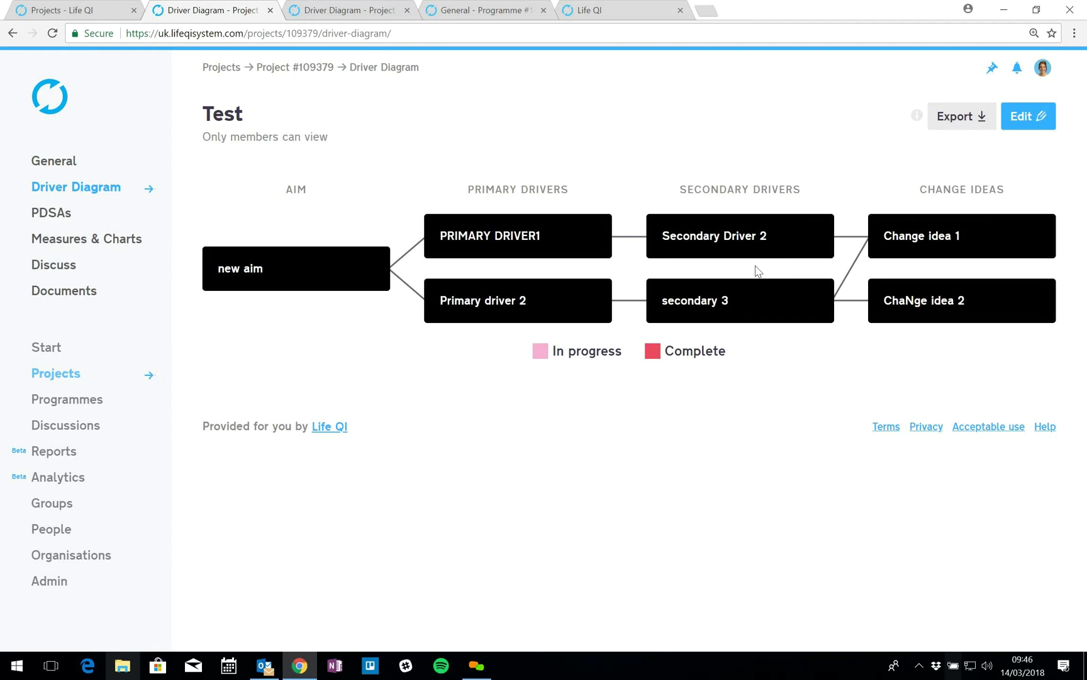
Step: Edit the diagram again, assigning the In progress colour to PRIMARY DRIVER1 and the Complete colour to secondary 3
click(1027, 118)
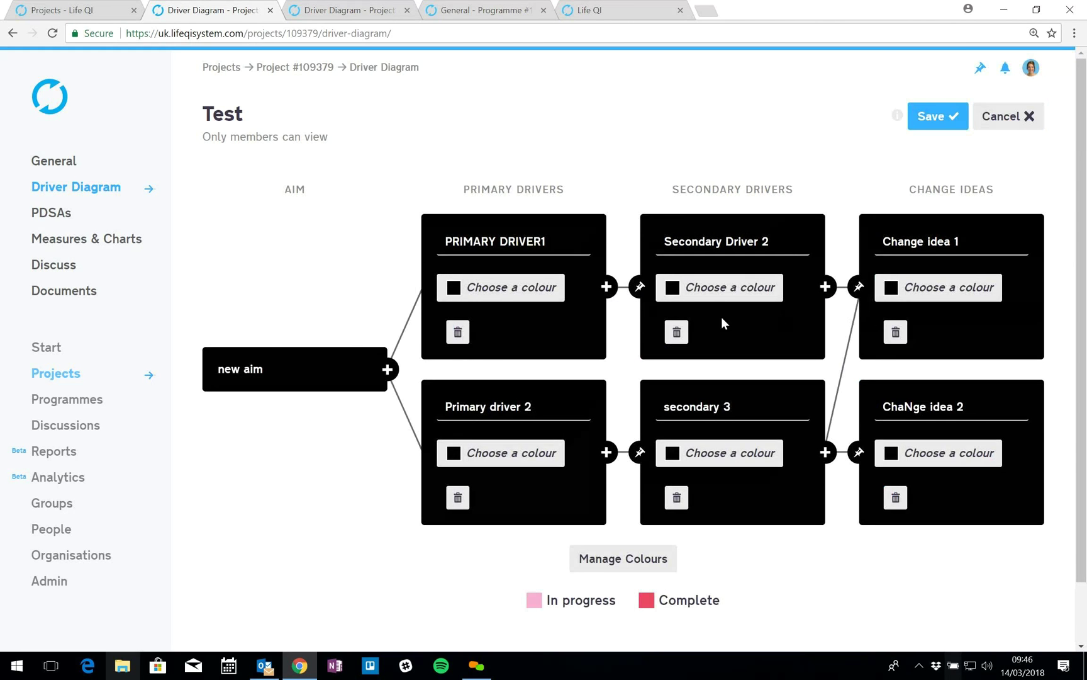
click(511, 301)
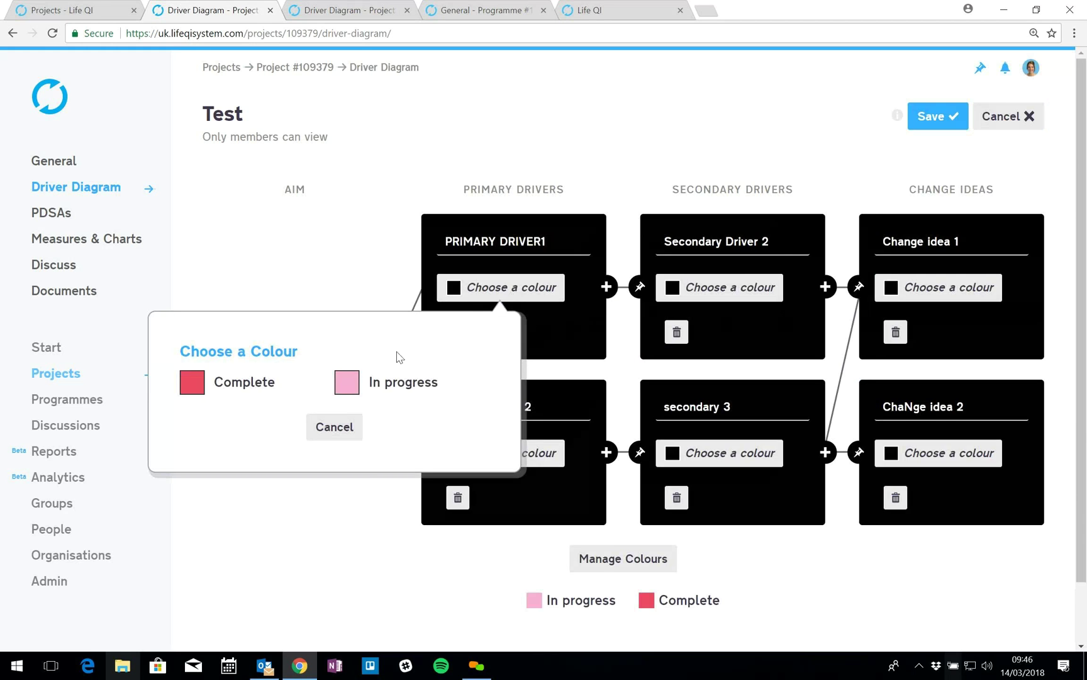
click(348, 385)
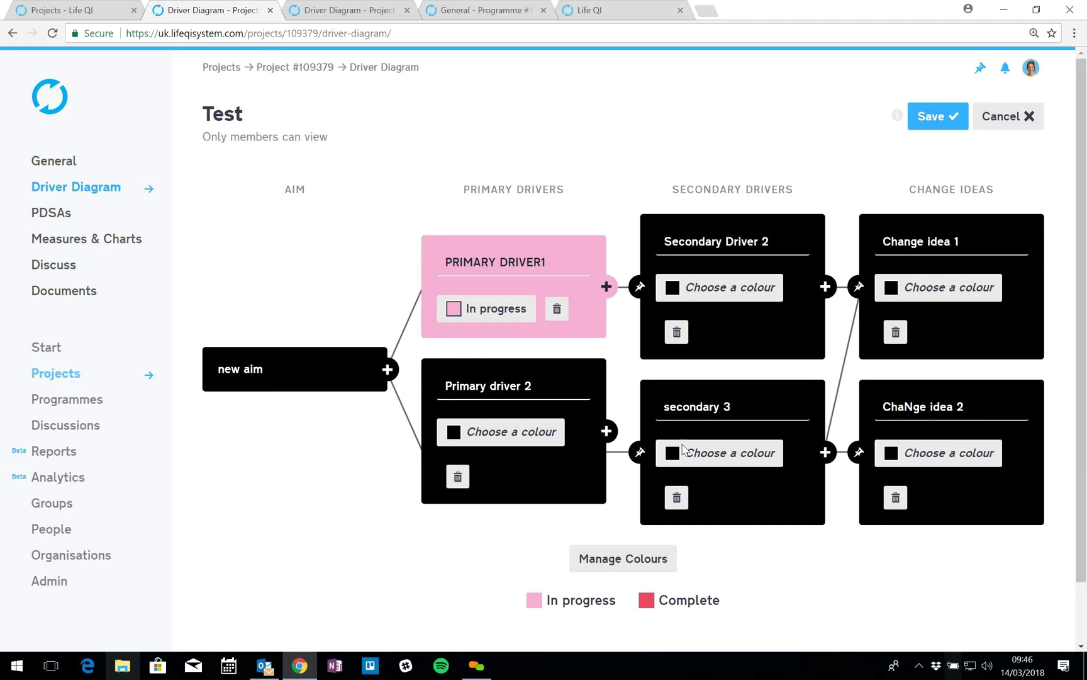
click(735, 454)
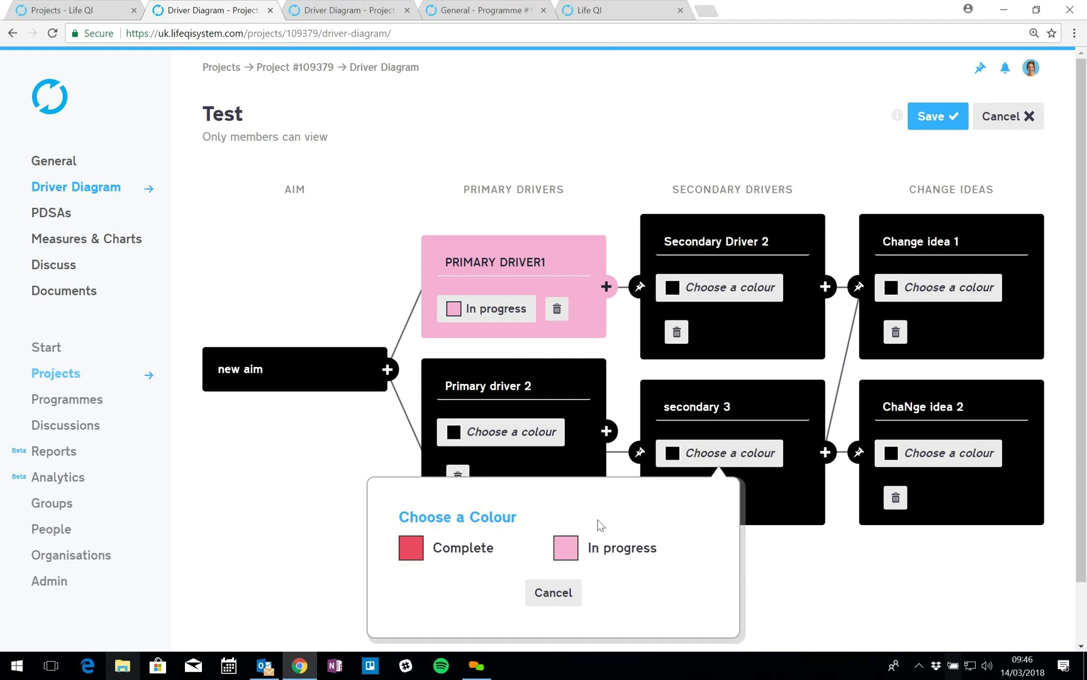
click(465, 552)
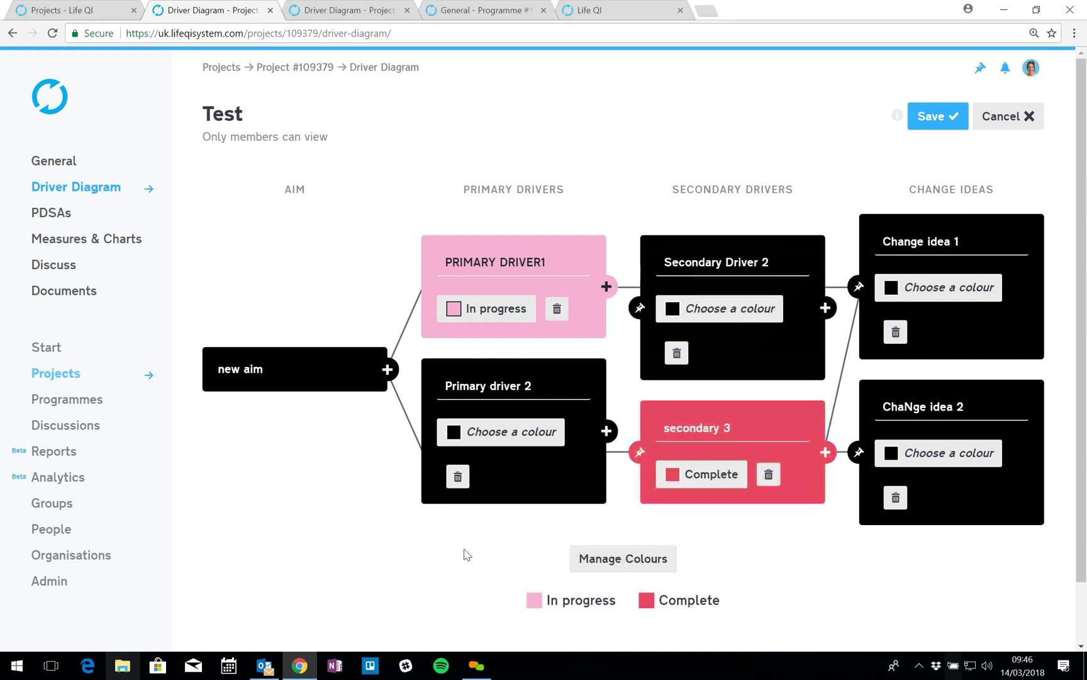
Step: Check the diagram's colour labels without altering them and save the driver diagram
click(632, 559)
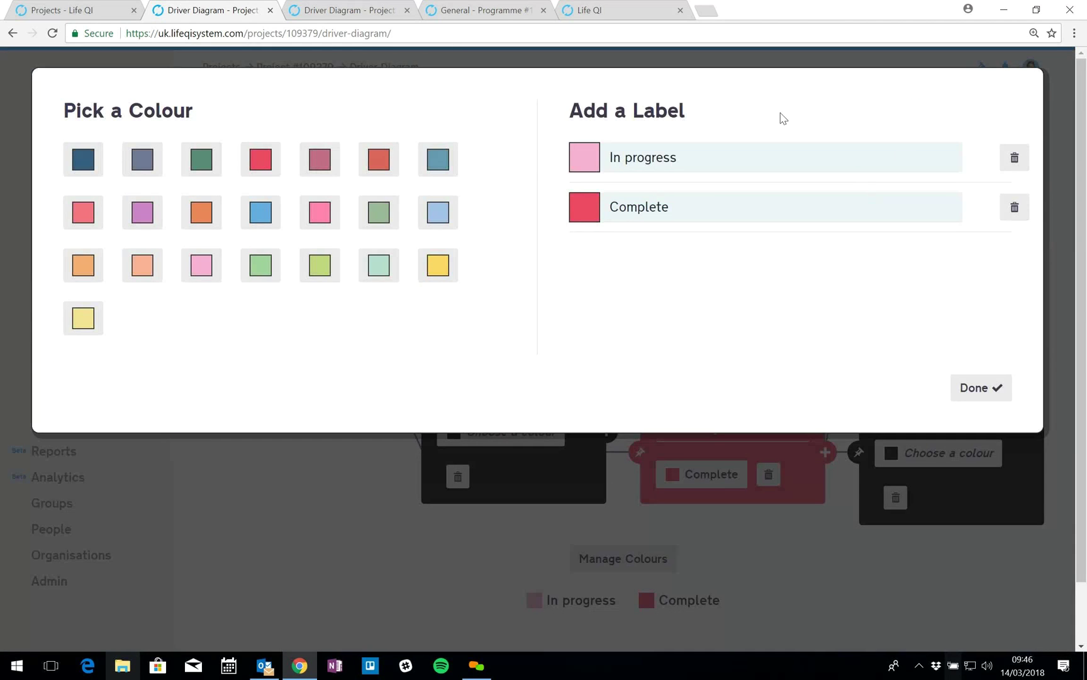
click(980, 387)
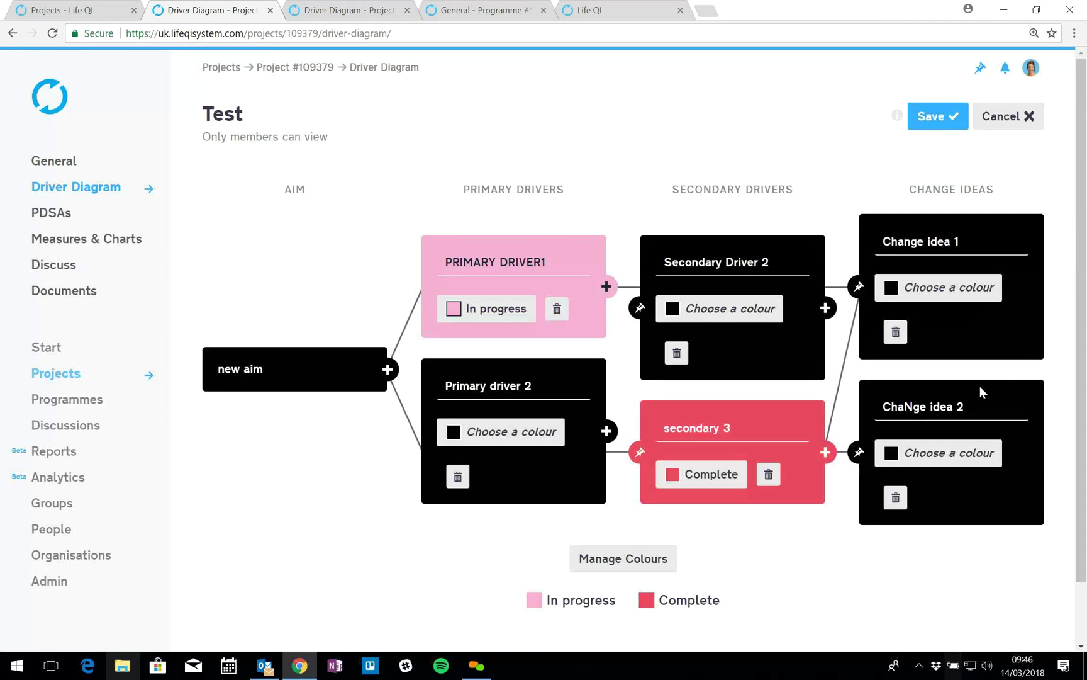
click(939, 118)
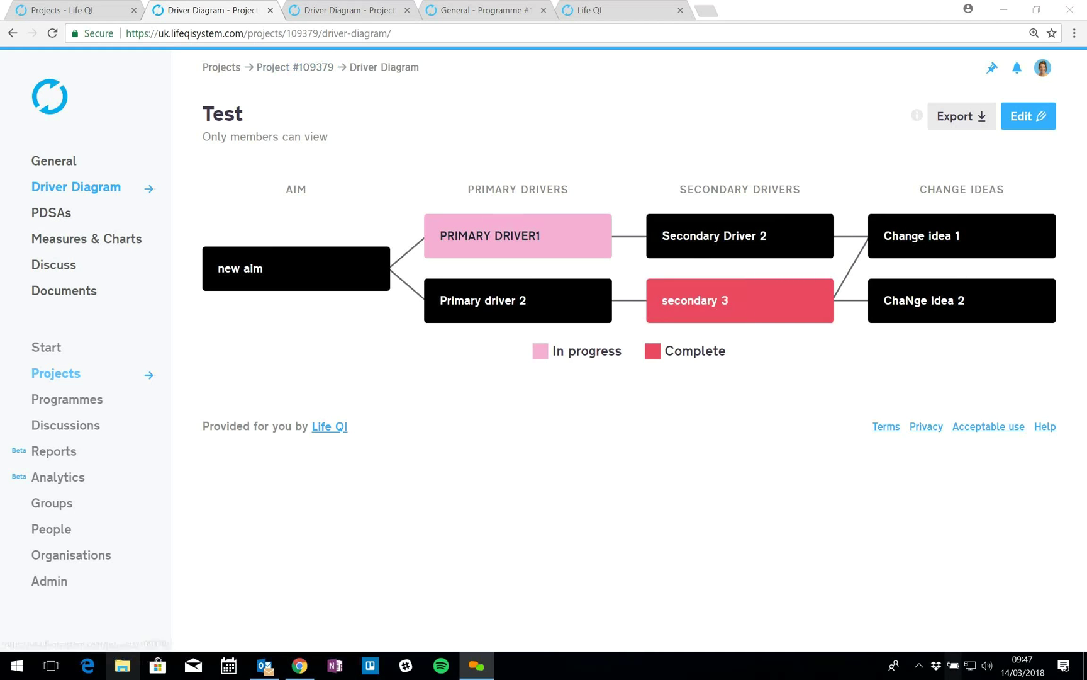
Step: Switch to the Reducing Pressure Sores project, compare its PDSAs with the change ideas in its driver diagram, and return to the PDSAs
click(368, 12)
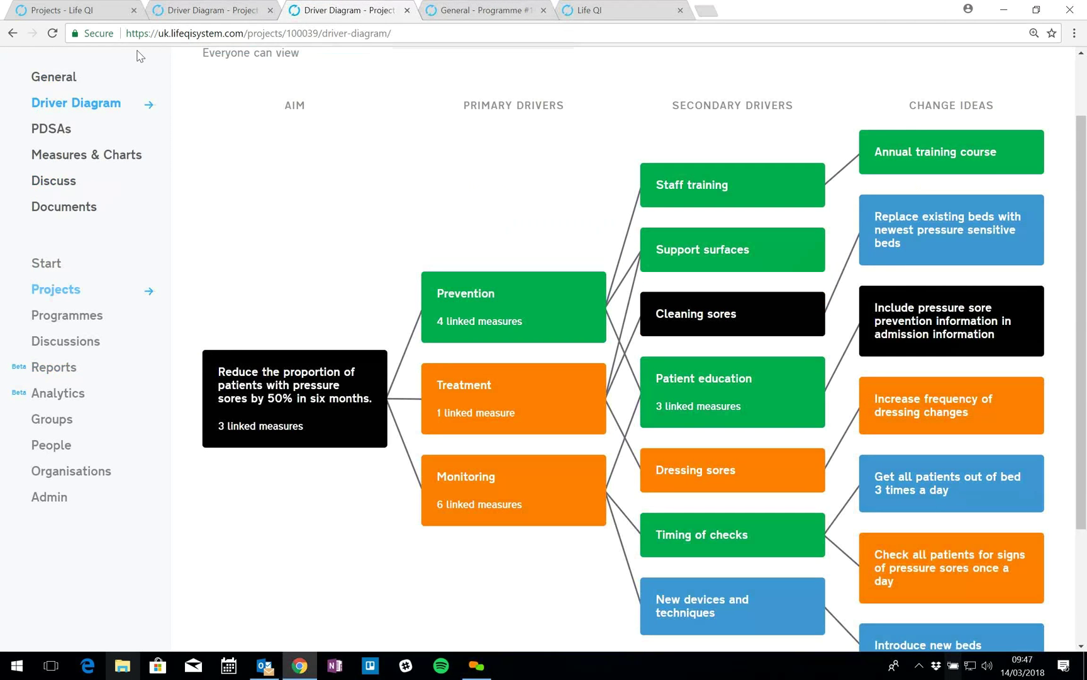
click(51, 128)
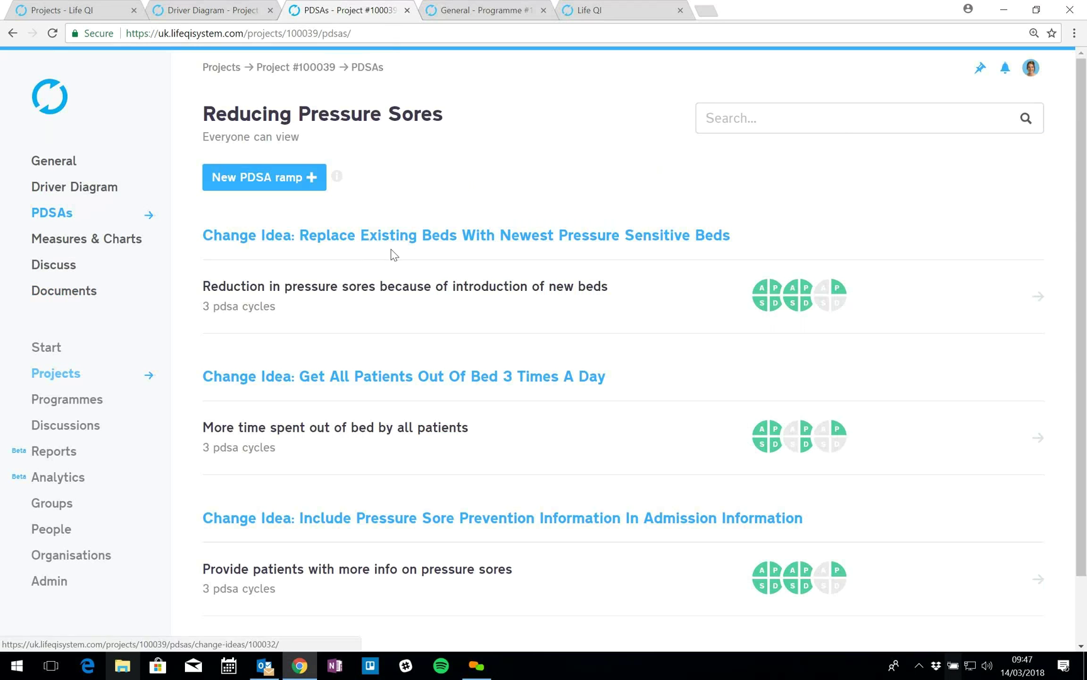
click(104, 195)
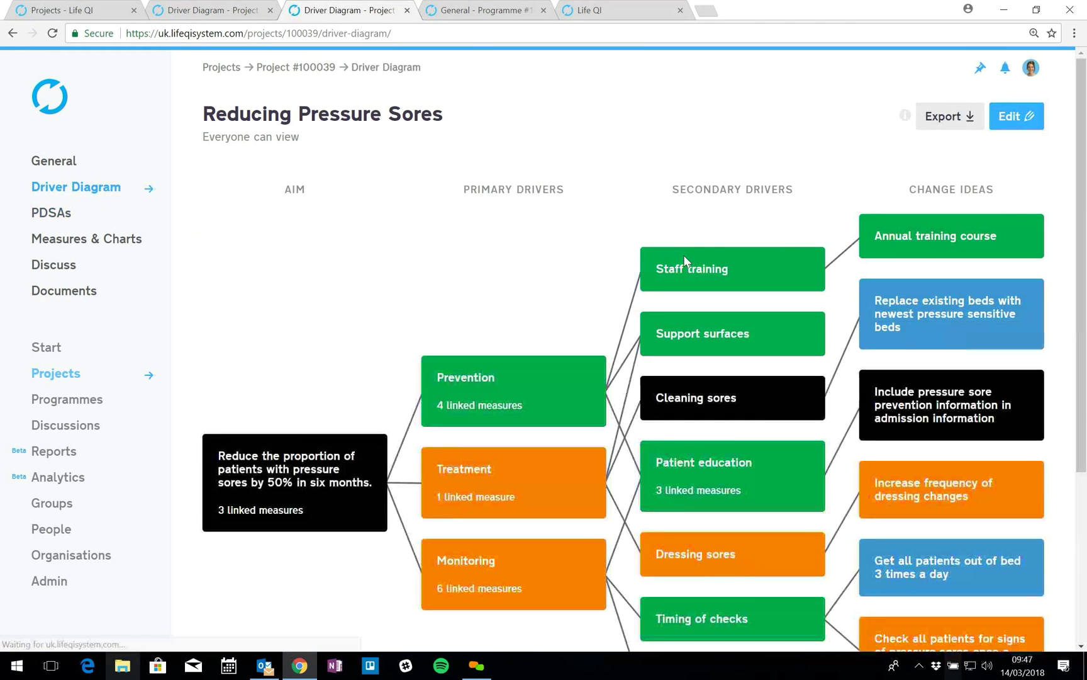
drag(1082, 281, 1085, 415)
scroll(63, 309, up, 4)
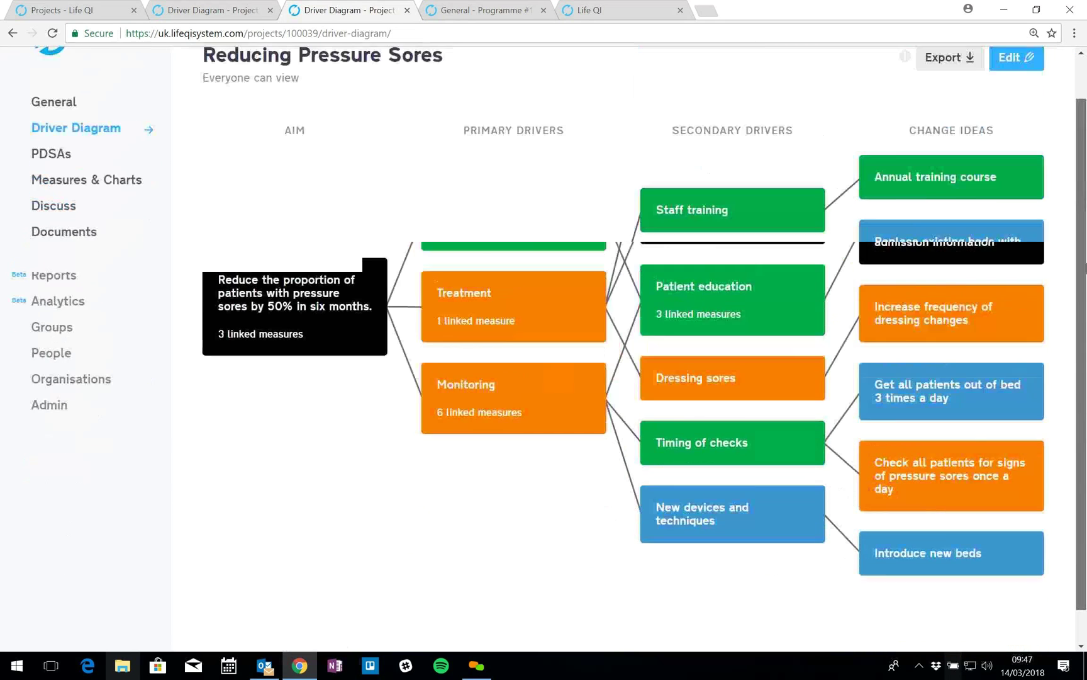
click(45, 215)
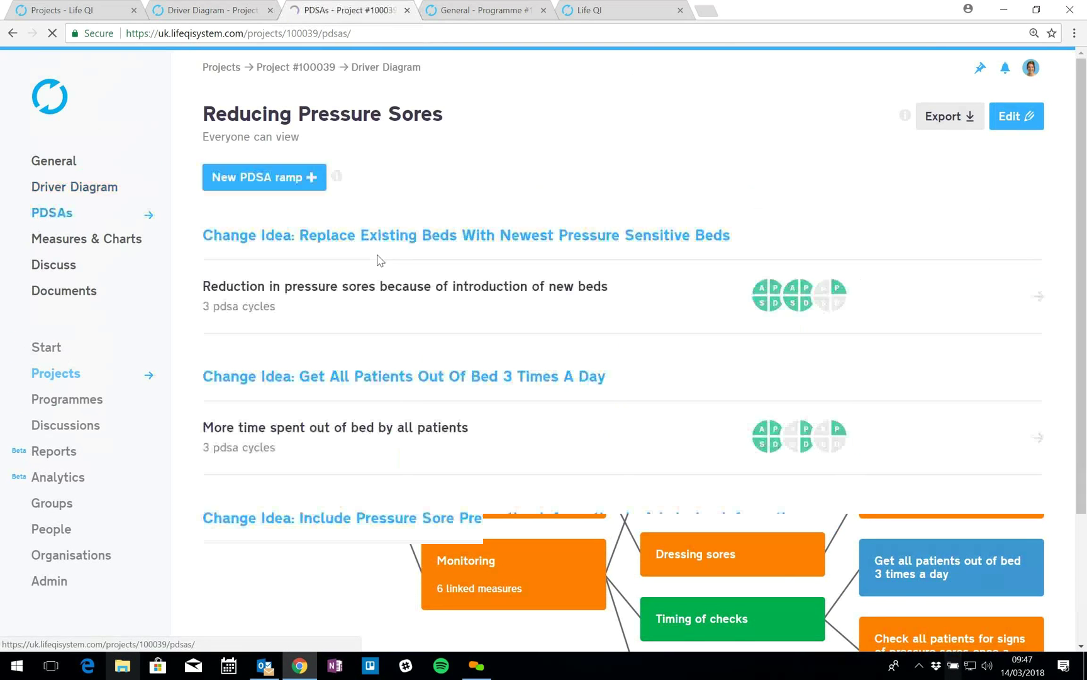
Step: Start a new PDSA ramp titled "Test 1" for the Annual training course change idea, and title its first cycle "Test 1"
click(299, 181)
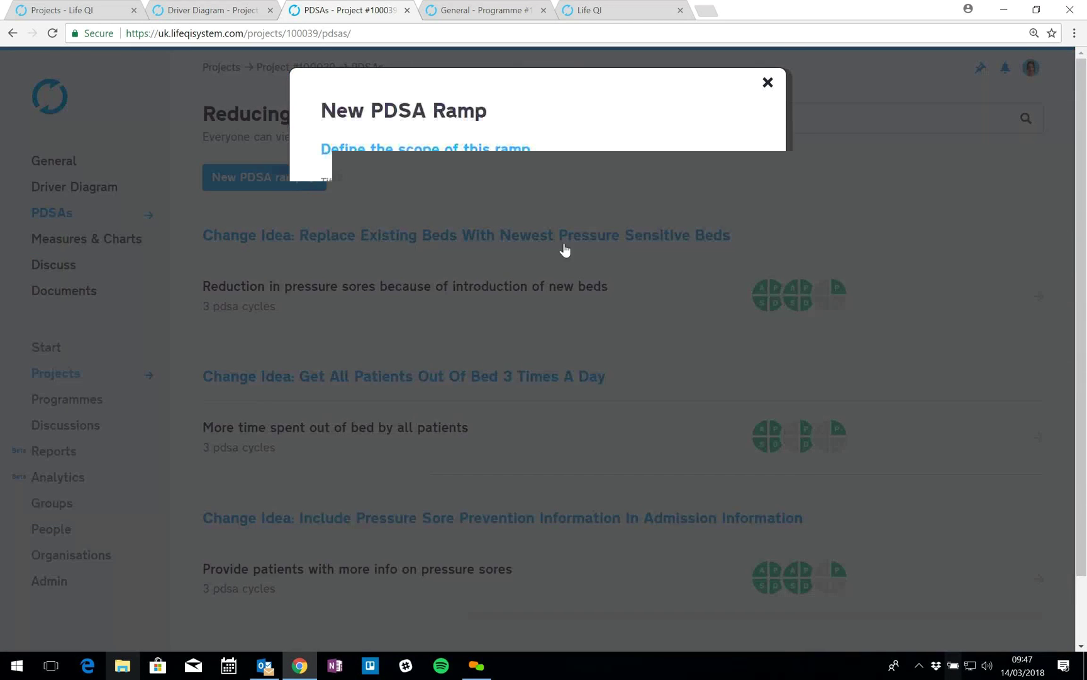
text(Test 1)
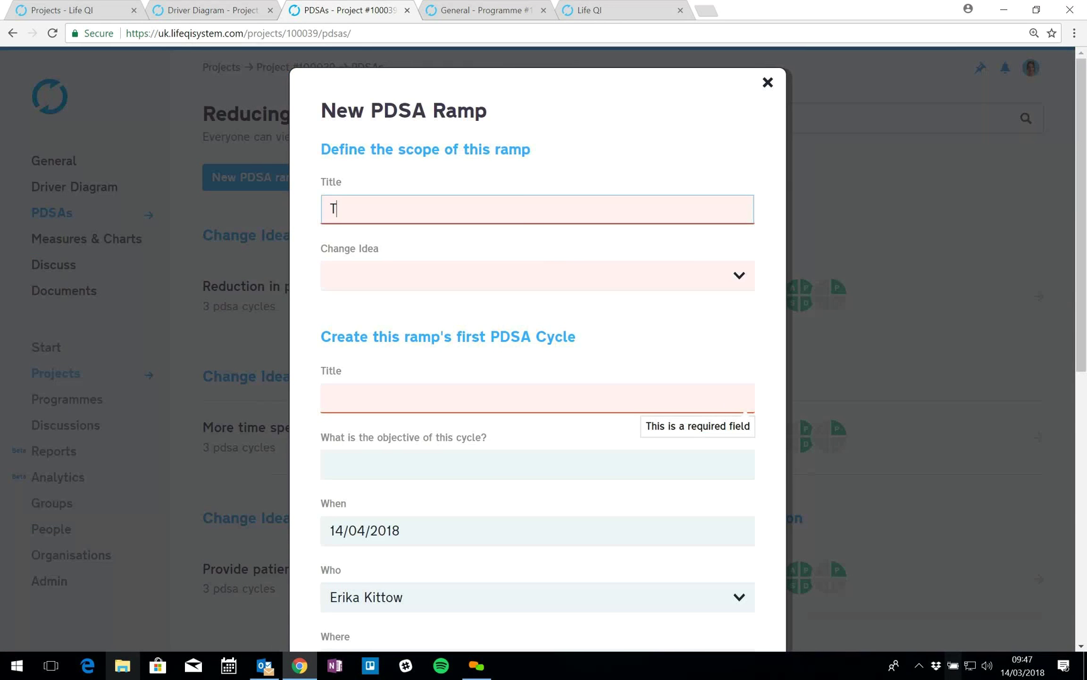
click(535, 275)
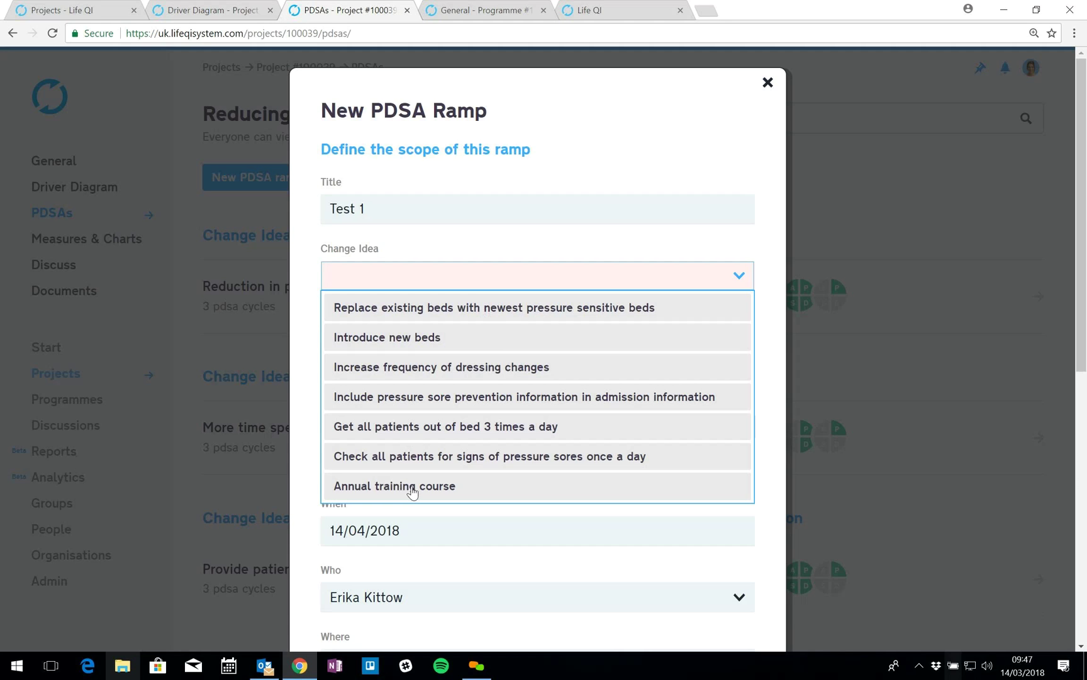
click(412, 487)
click(457, 399)
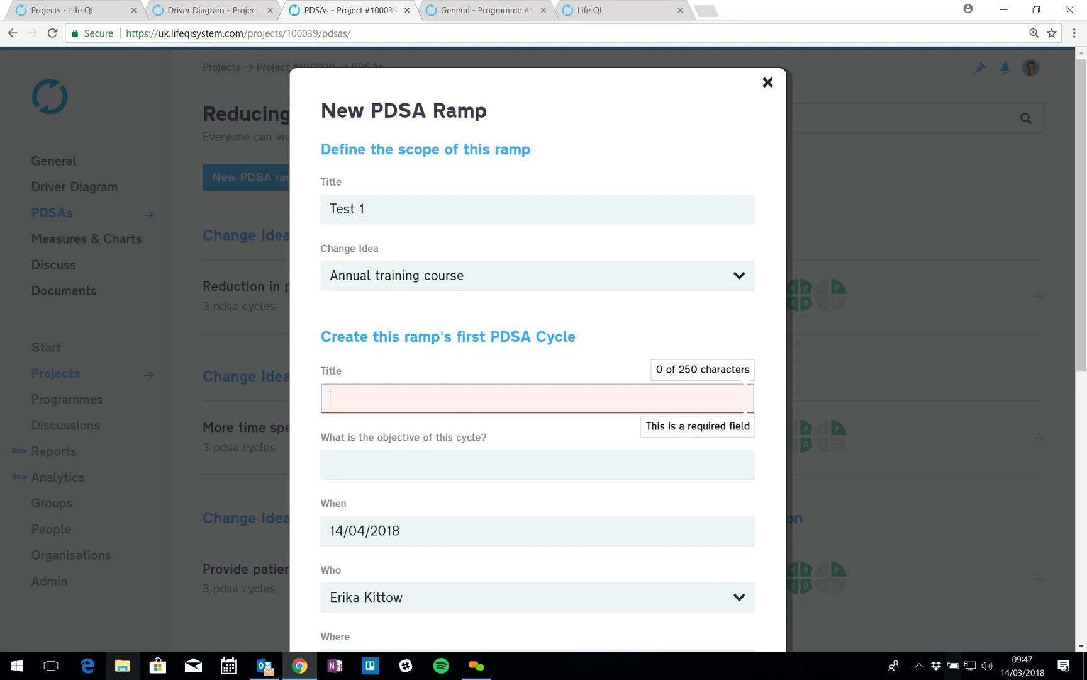
text(Test 1)
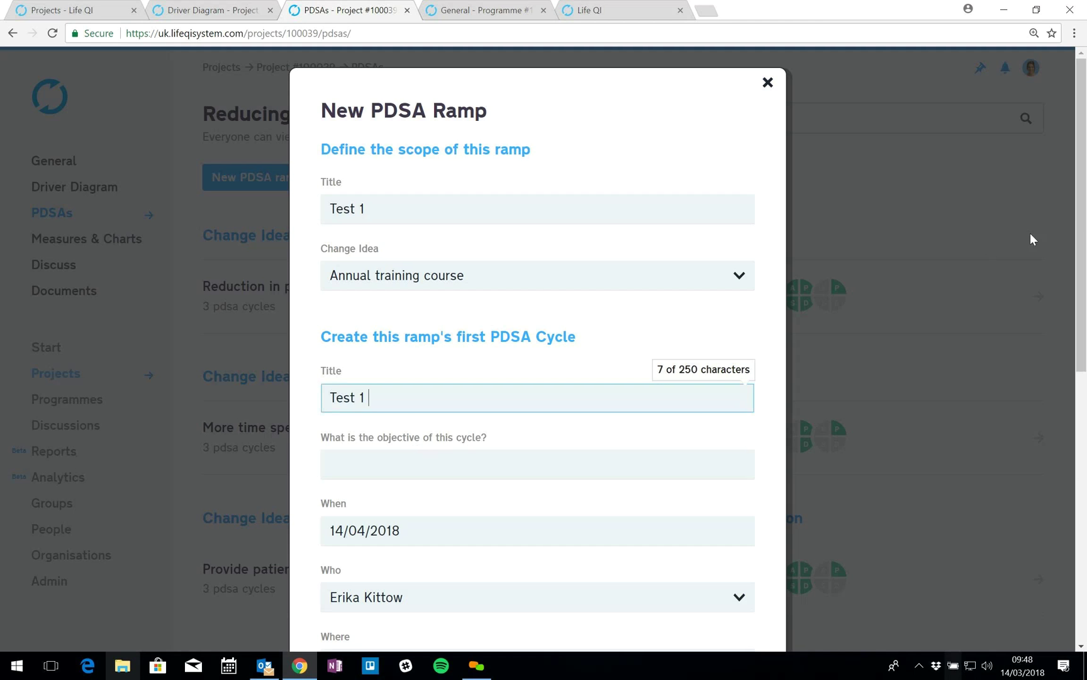
Step: Add the measure "Number of sores (RDE)" to the ramp's plan and create the PDSA ramp
drag(1082, 251, 1084, 357)
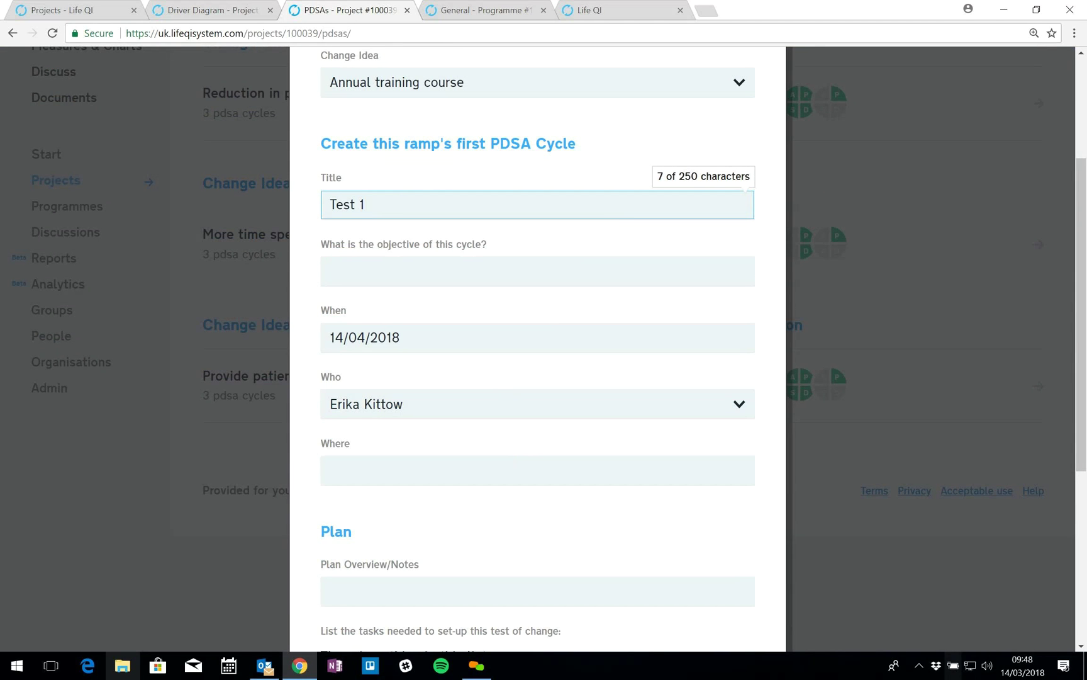
drag(1080, 371, 1078, 481)
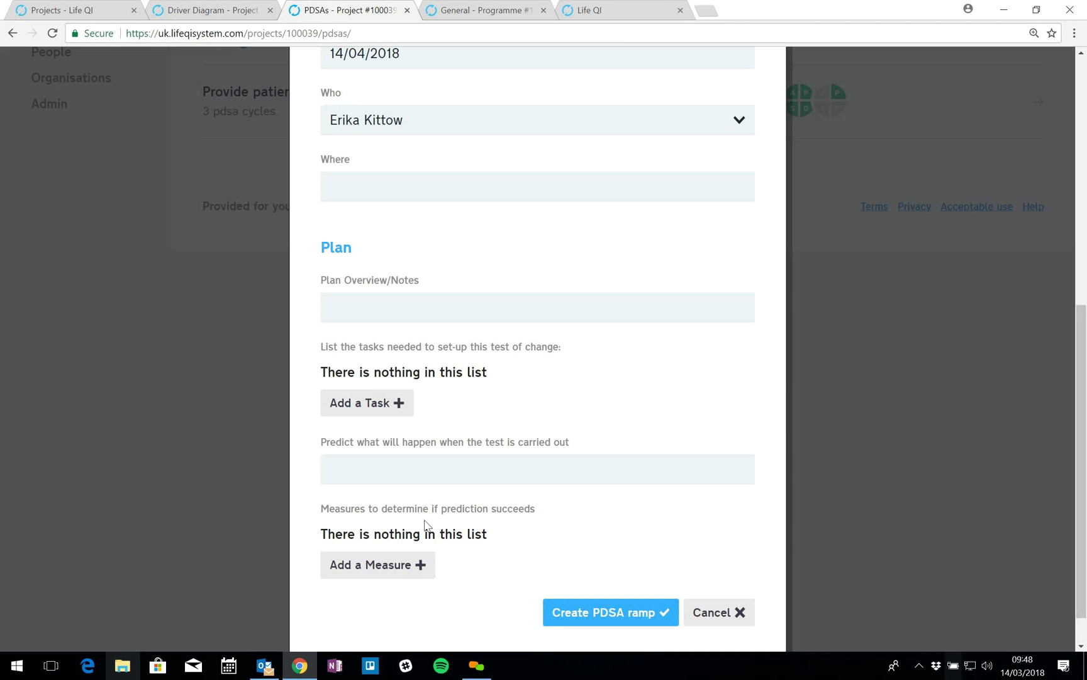
click(413, 565)
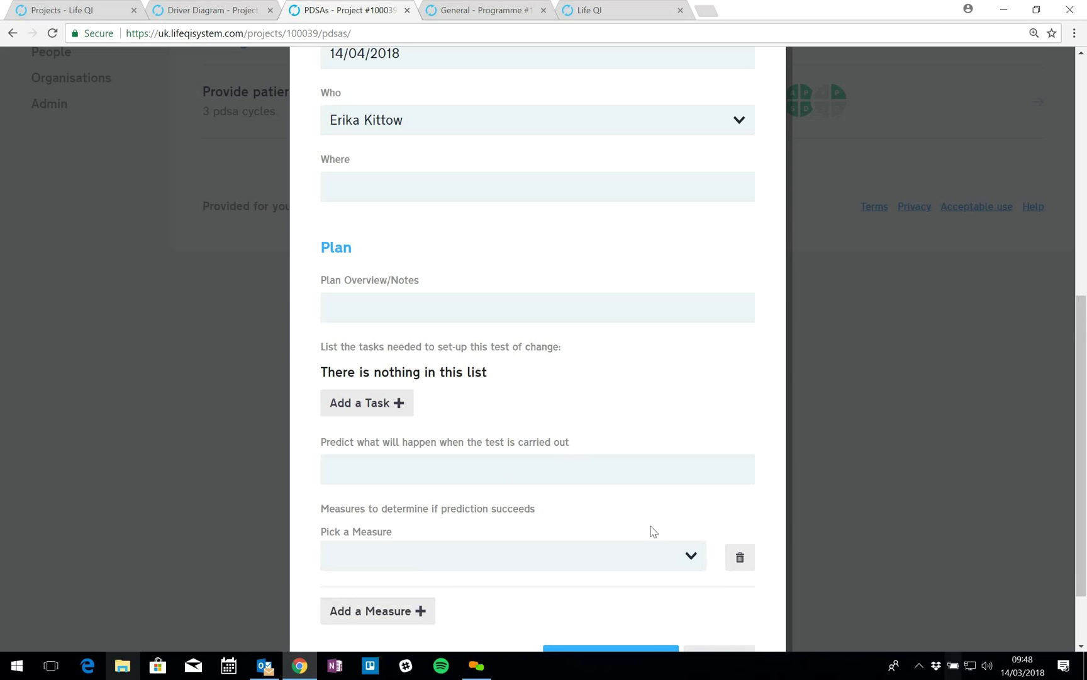
click(697, 560)
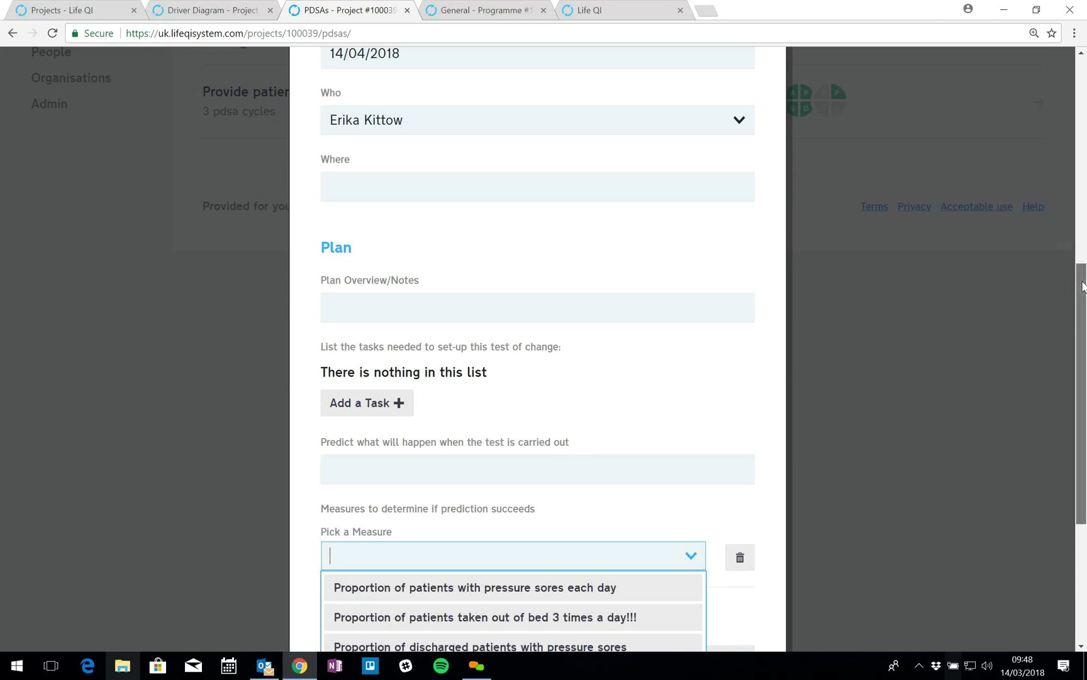
drag(1081, 397, 1081, 472)
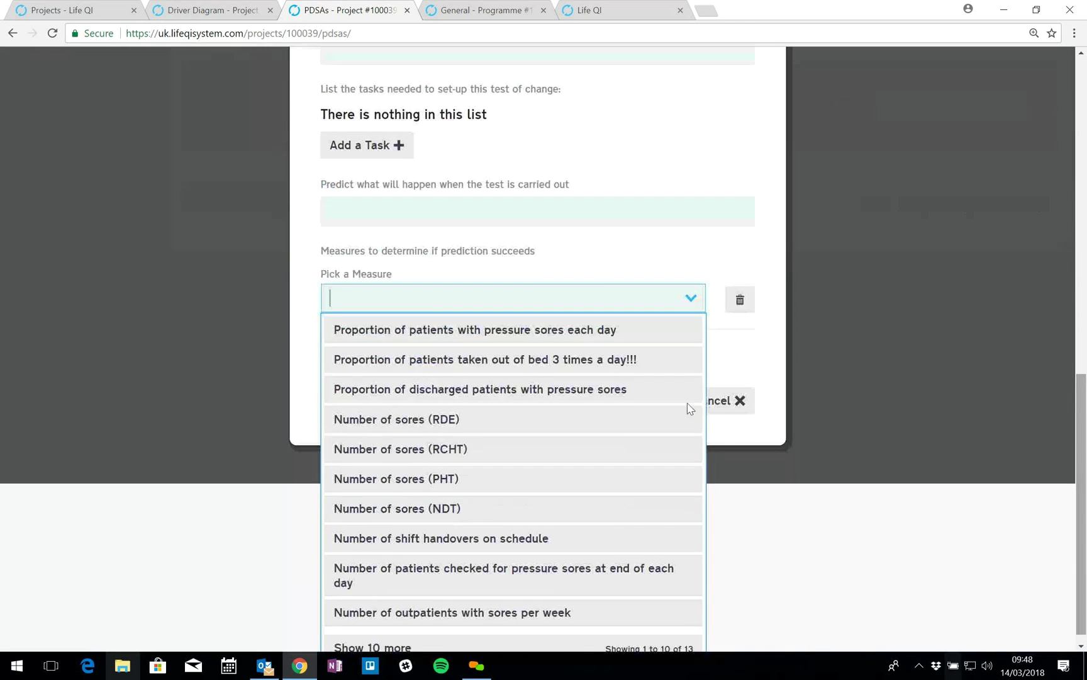
click(646, 416)
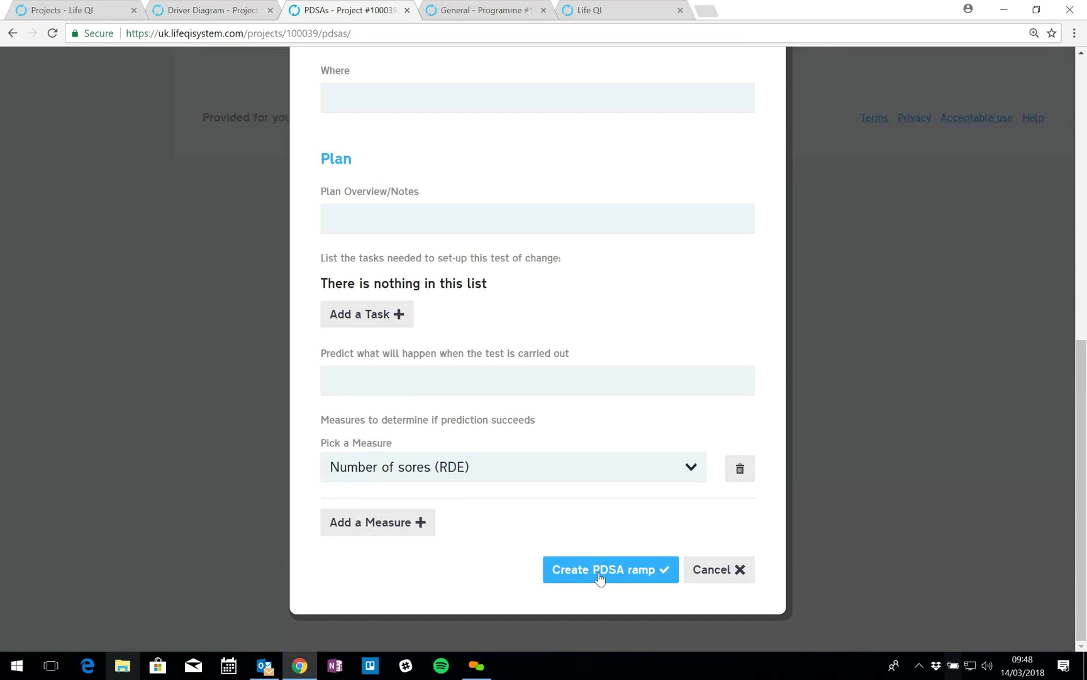
click(599, 573)
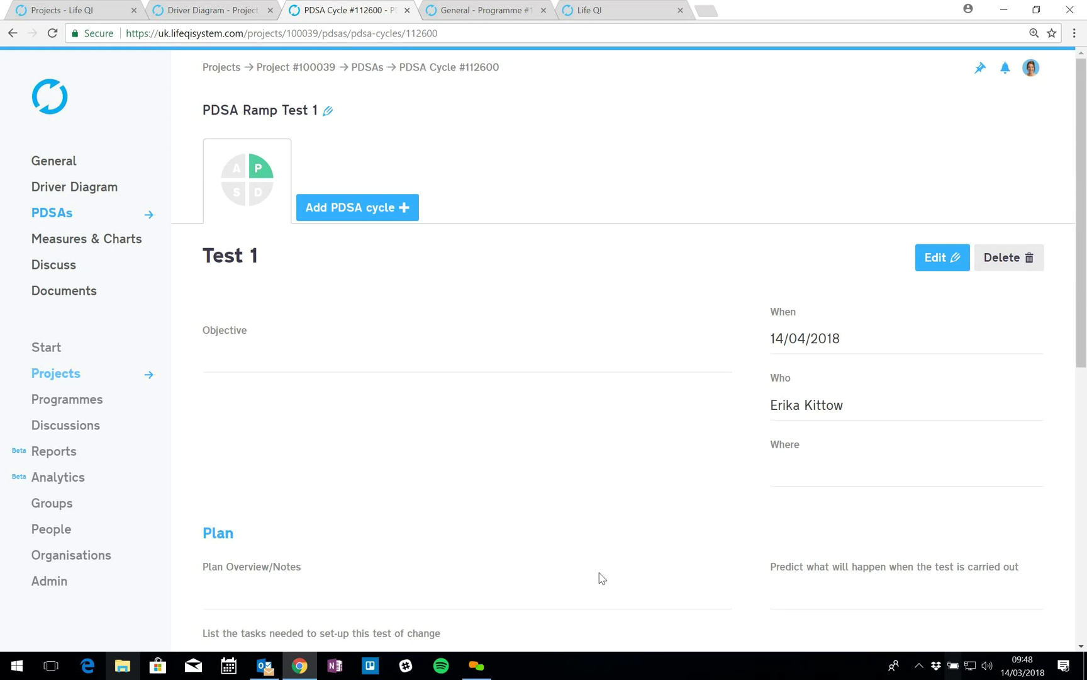
Step: Edit the Test 1 cycle, enter "test" as the Do description, and save the cycle
scroll(1085, 203, down, 2)
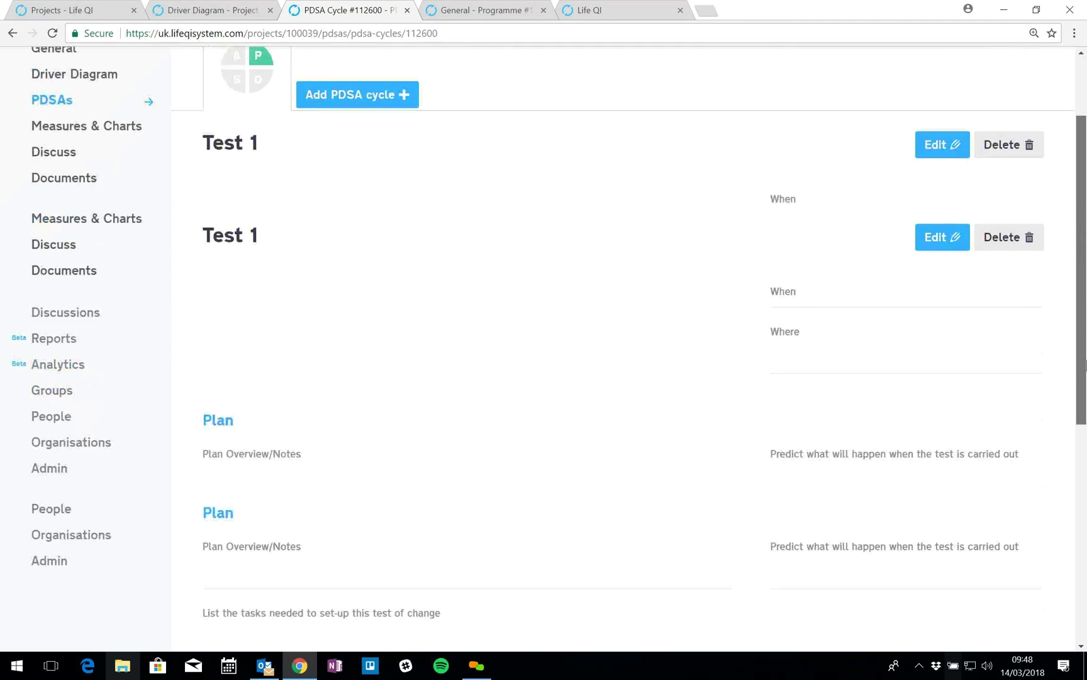
click(937, 220)
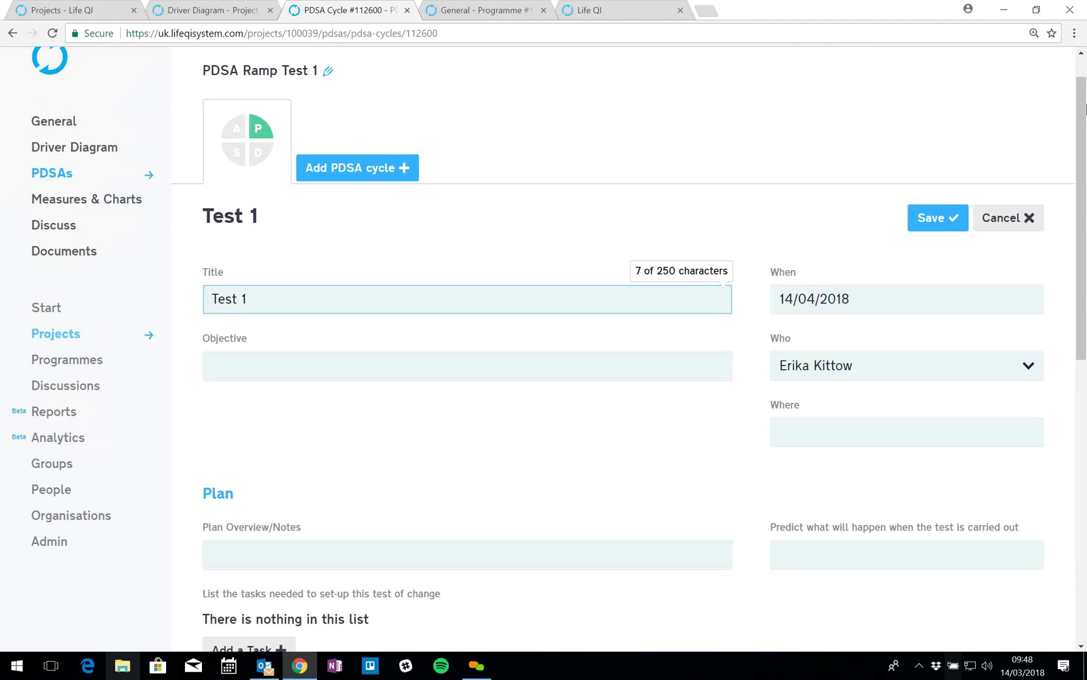
drag(1082, 107, 1083, 382)
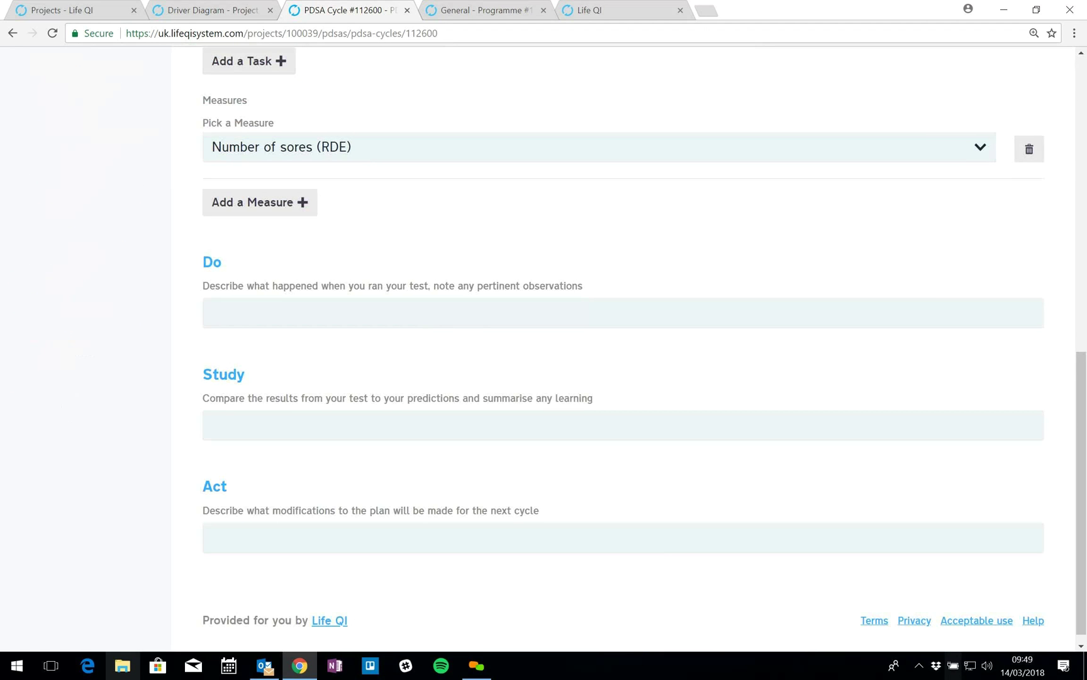
click(440, 313)
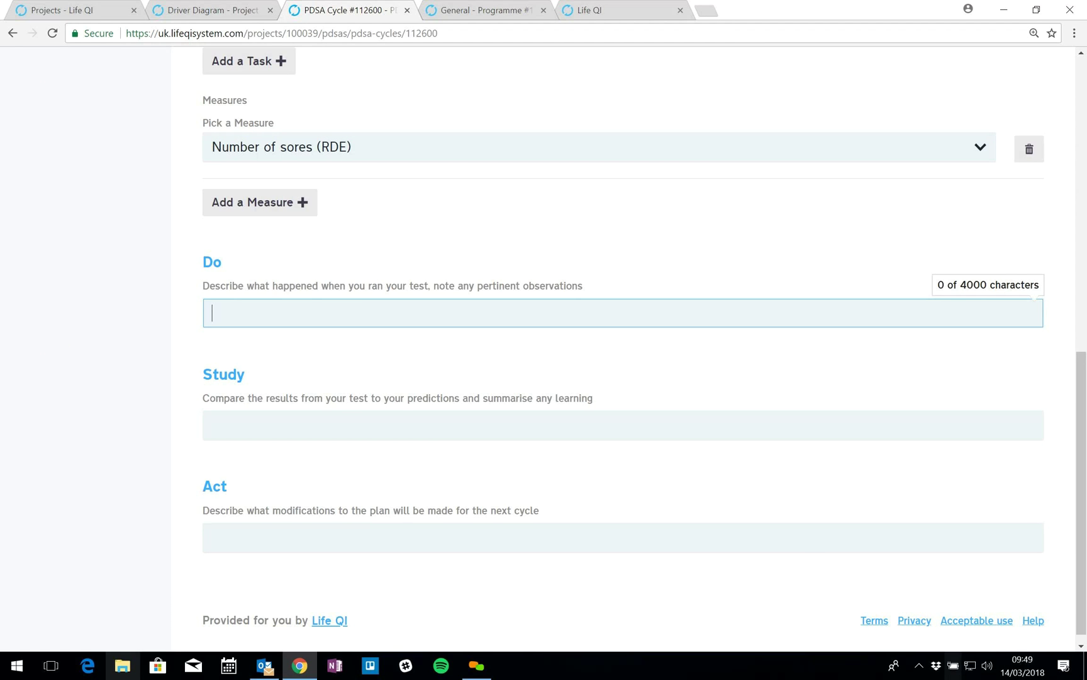
text(test)
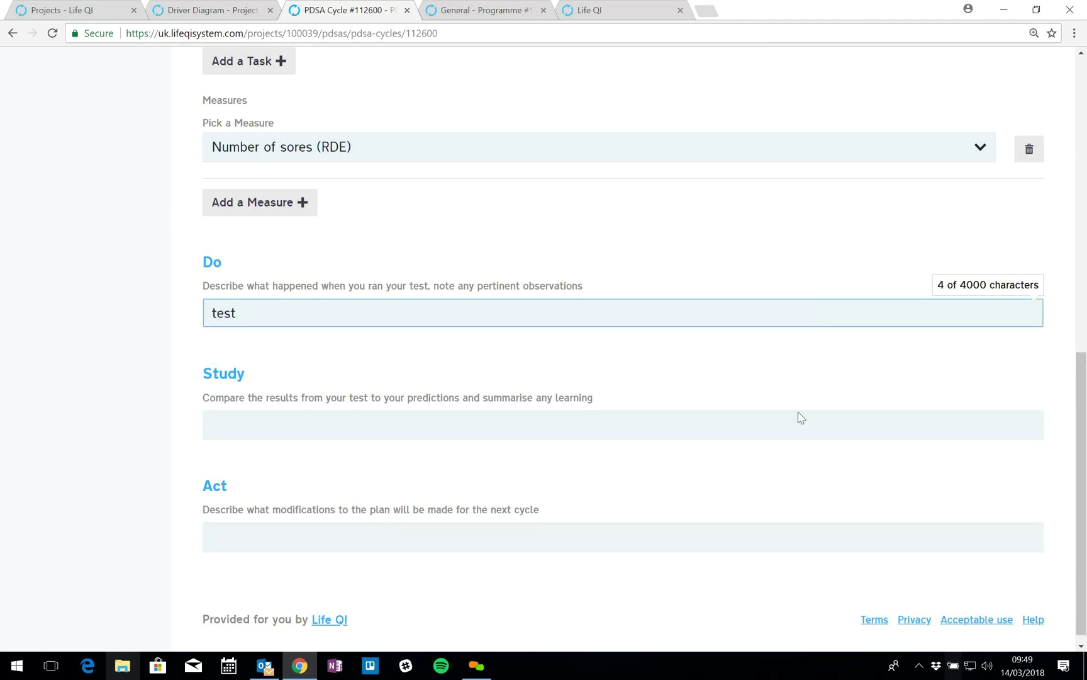
drag(1083, 415, 1084, 119)
click(951, 263)
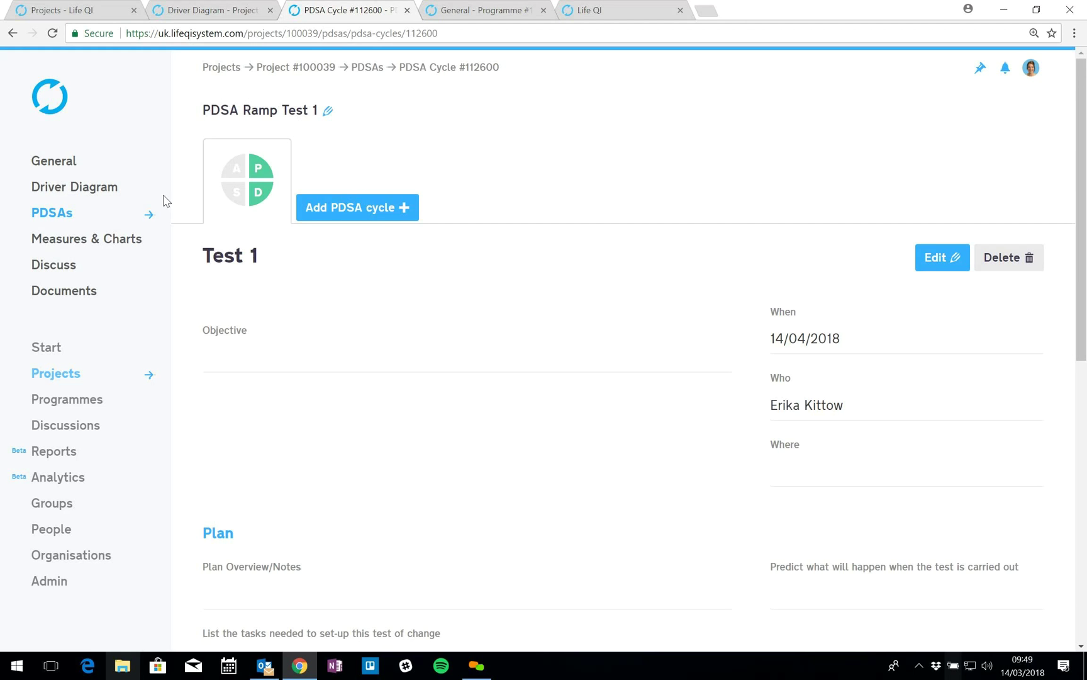
Step: Add a second PDSA cycle titled "Test 2" to the ramp, keeping the Number of sores (RDE) measure
click(383, 210)
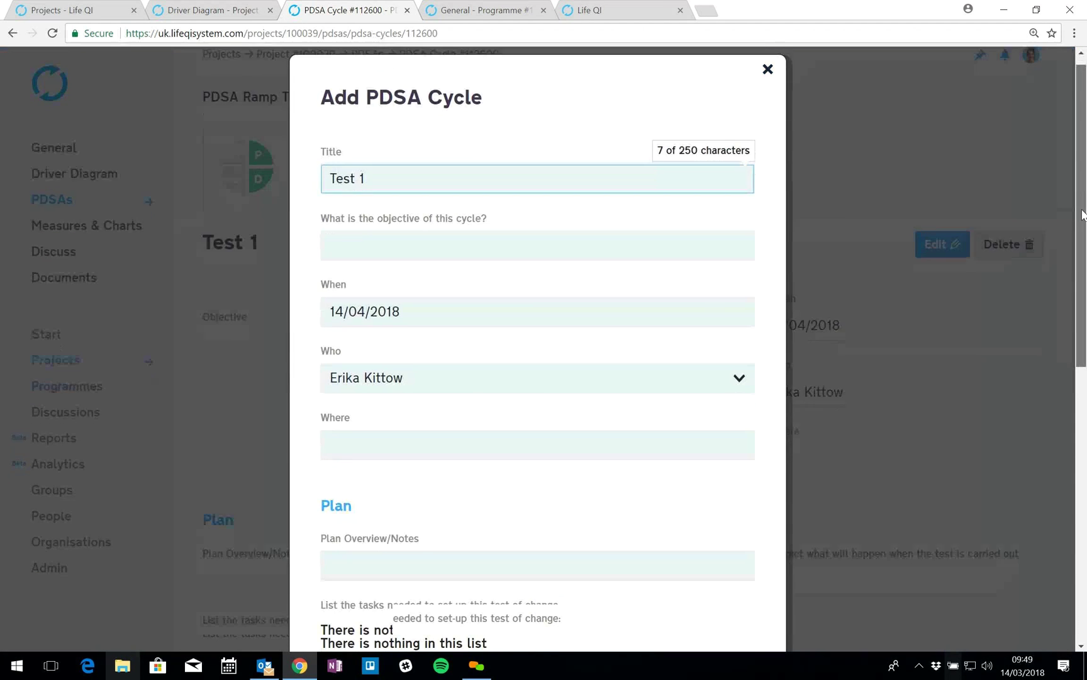
scroll(678, 493, down, 6)
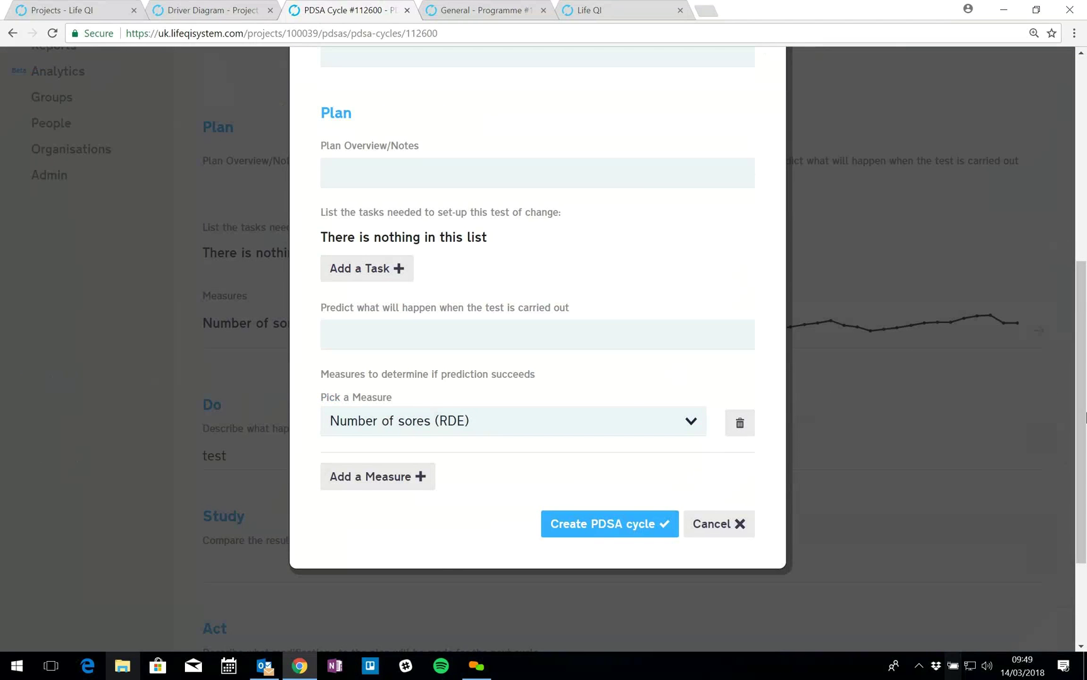
scroll(503, 165, up, 6)
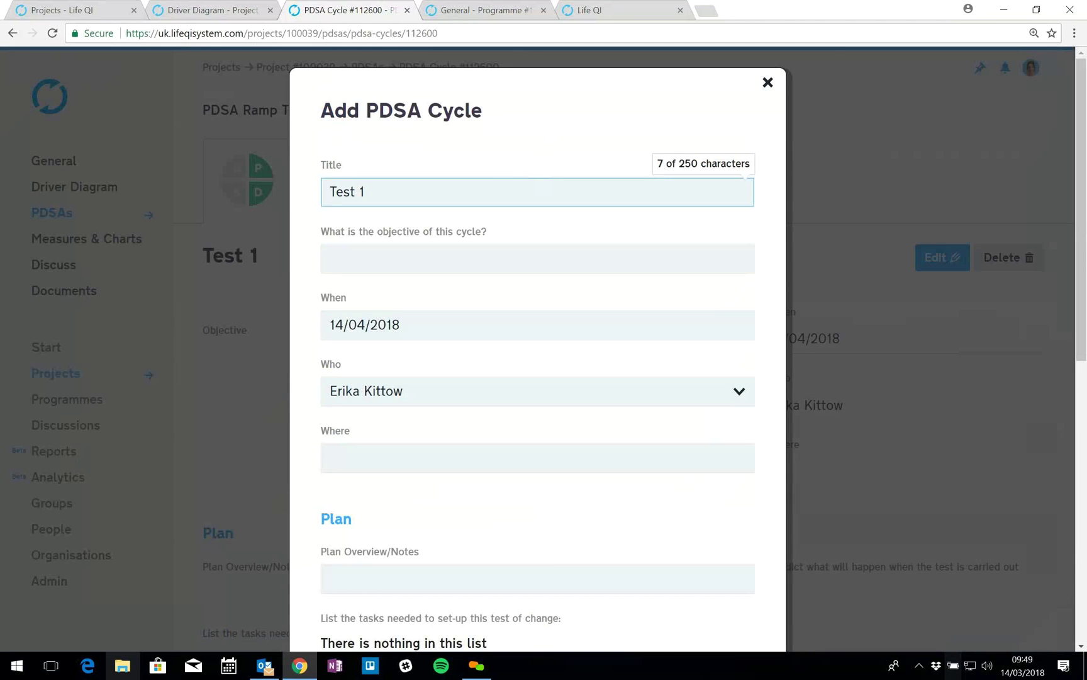
key(BackSpace)
text(2)
scroll(1065, 369, down, 7)
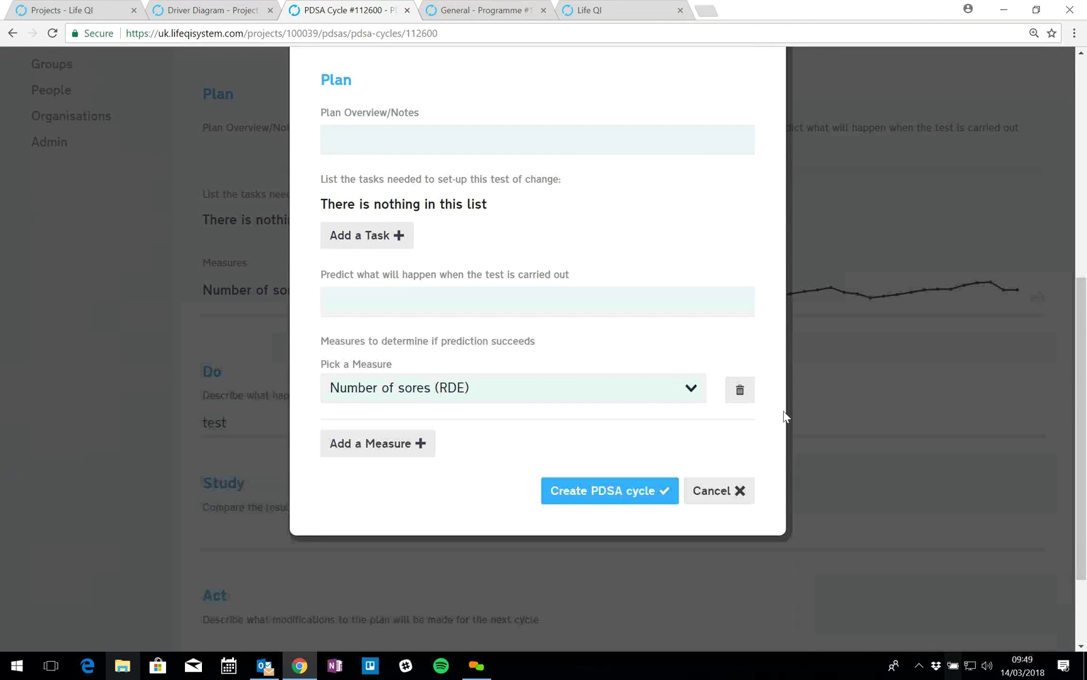
click(658, 494)
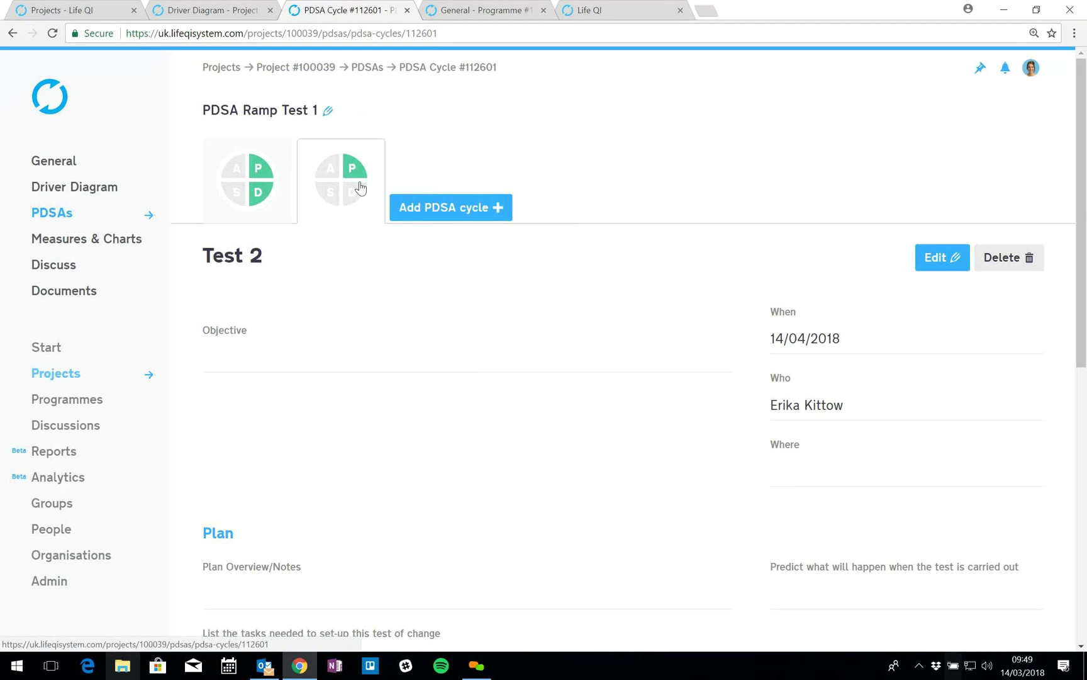
Step: Review the project's PDSA ramps by change idea, including the cycles of the ramp about the introduction of new beds
click(59, 216)
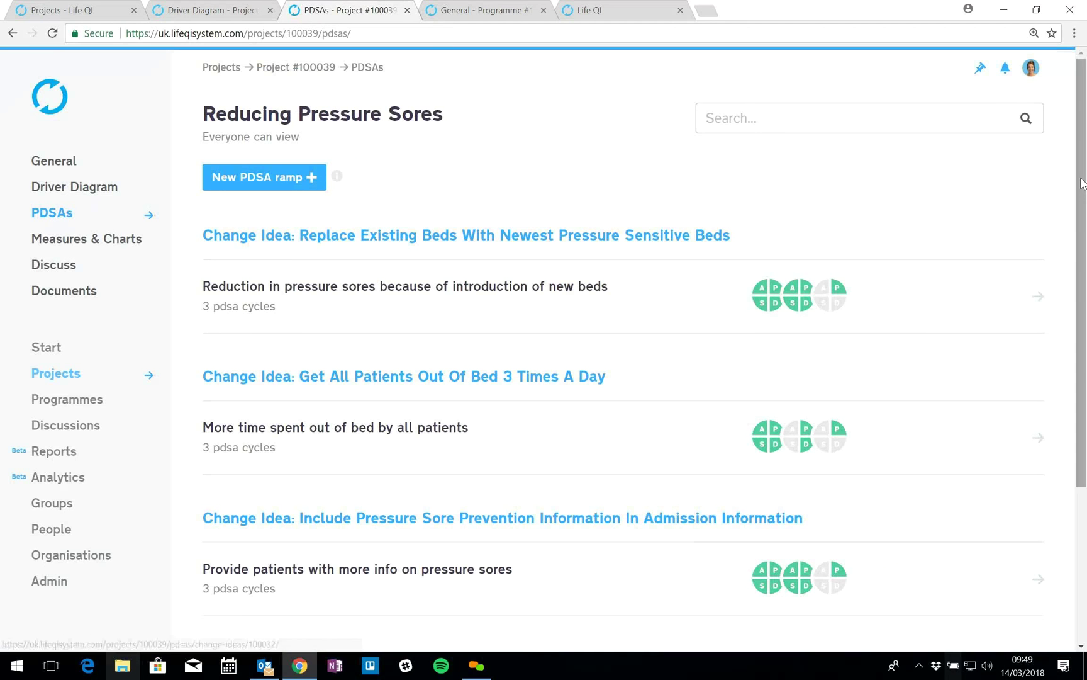
scroll(1082, 182, down, 3)
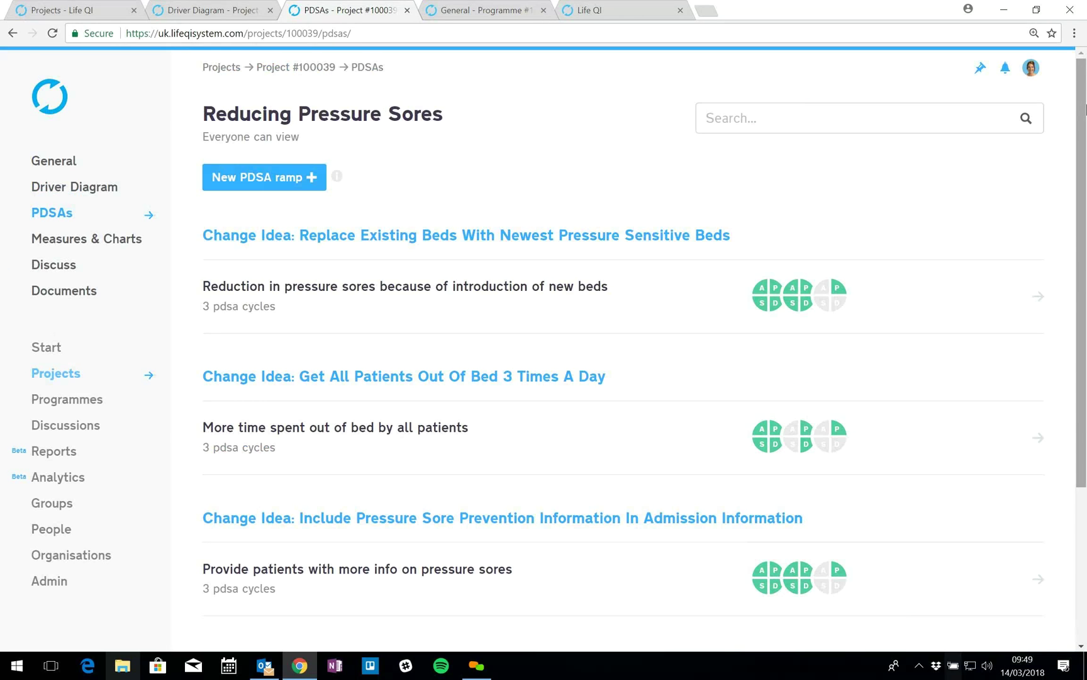
click(708, 302)
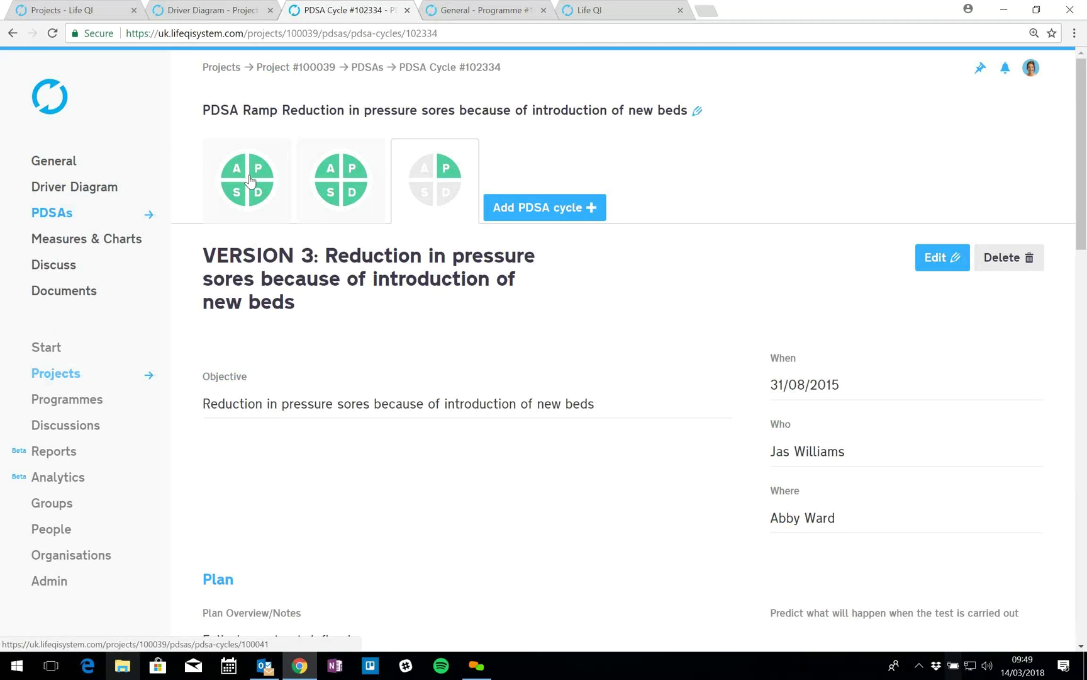
click(12, 35)
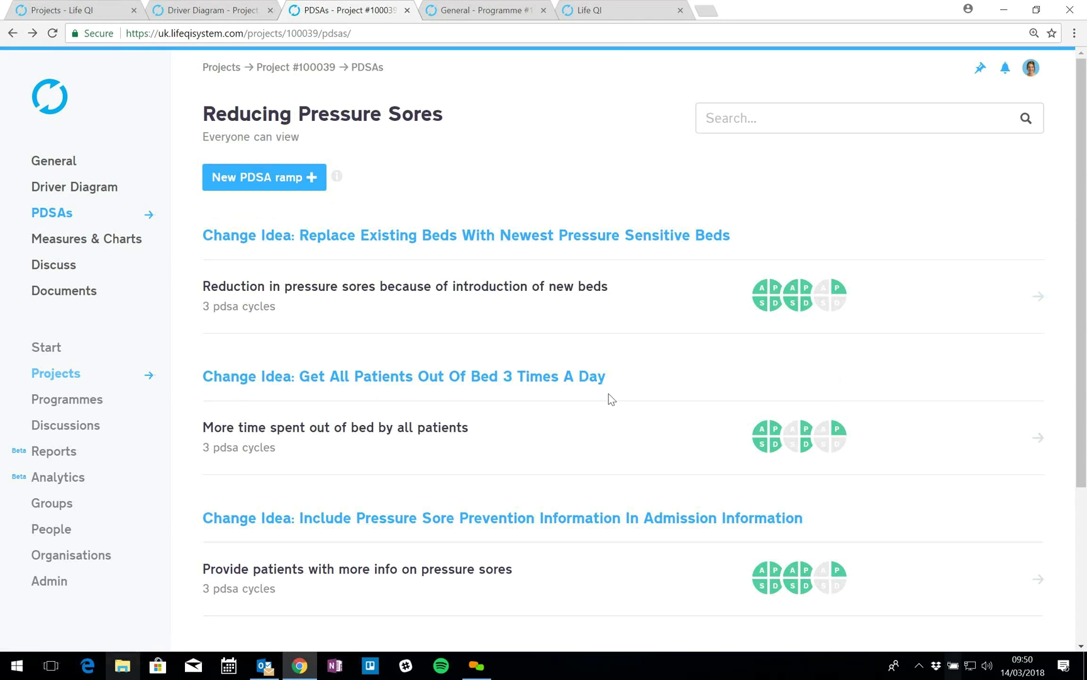
drag(1083, 179, 1085, 295)
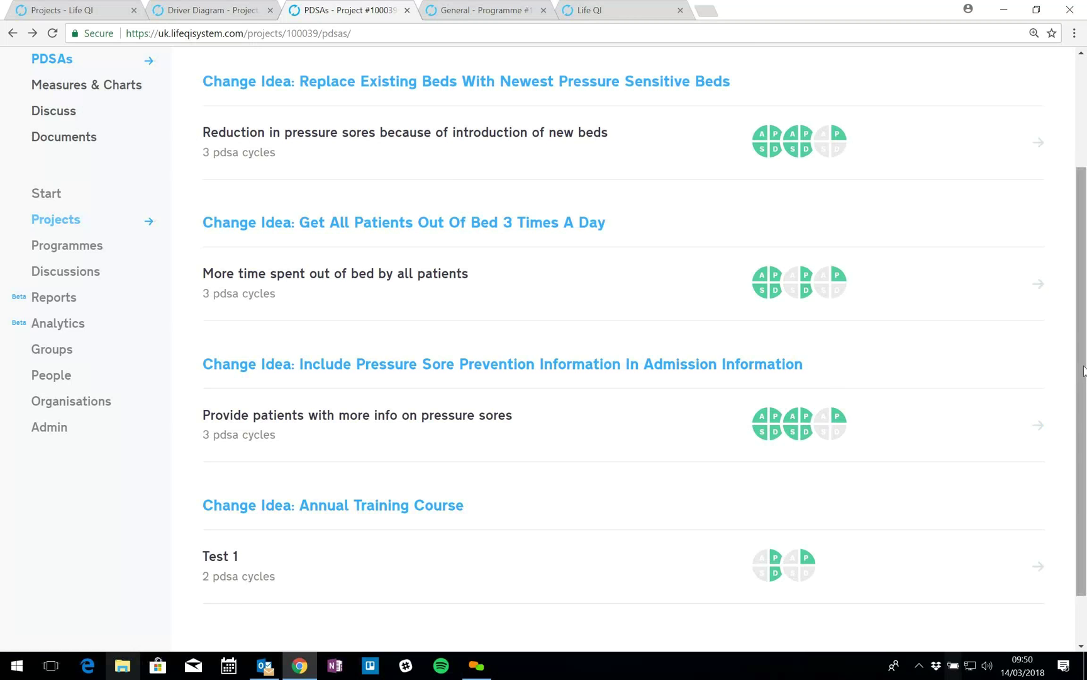
drag(1084, 378, 433, 230)
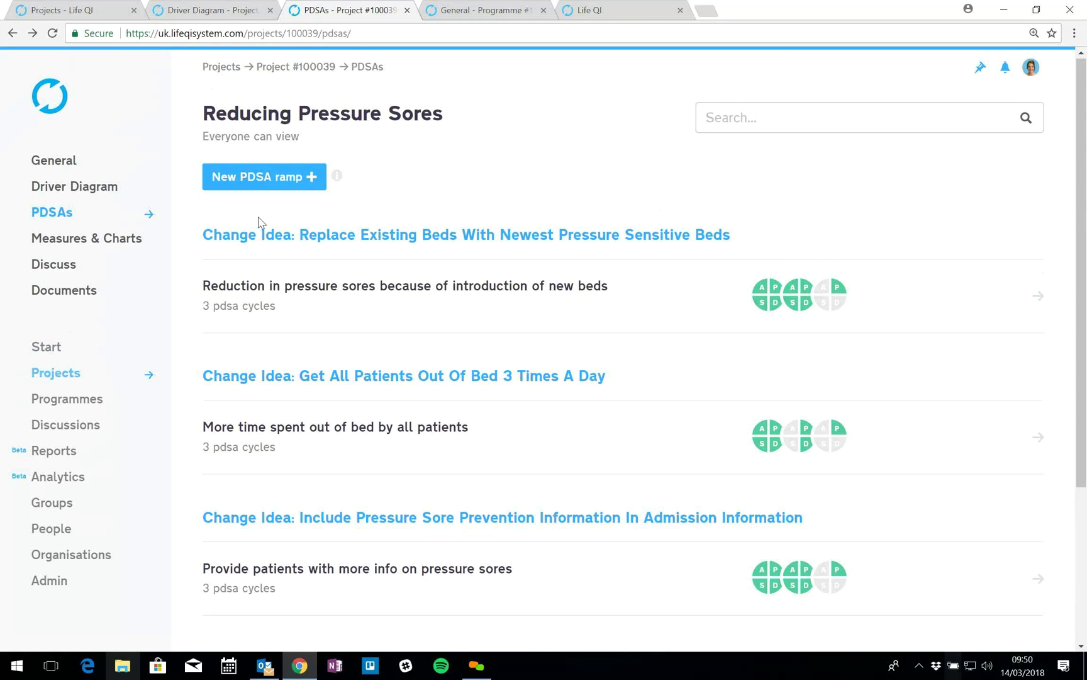
Step: Open the project's measures and review the aggregated P chart of "Proportion of patients taken out of bed 3 times a day!!!"
click(114, 245)
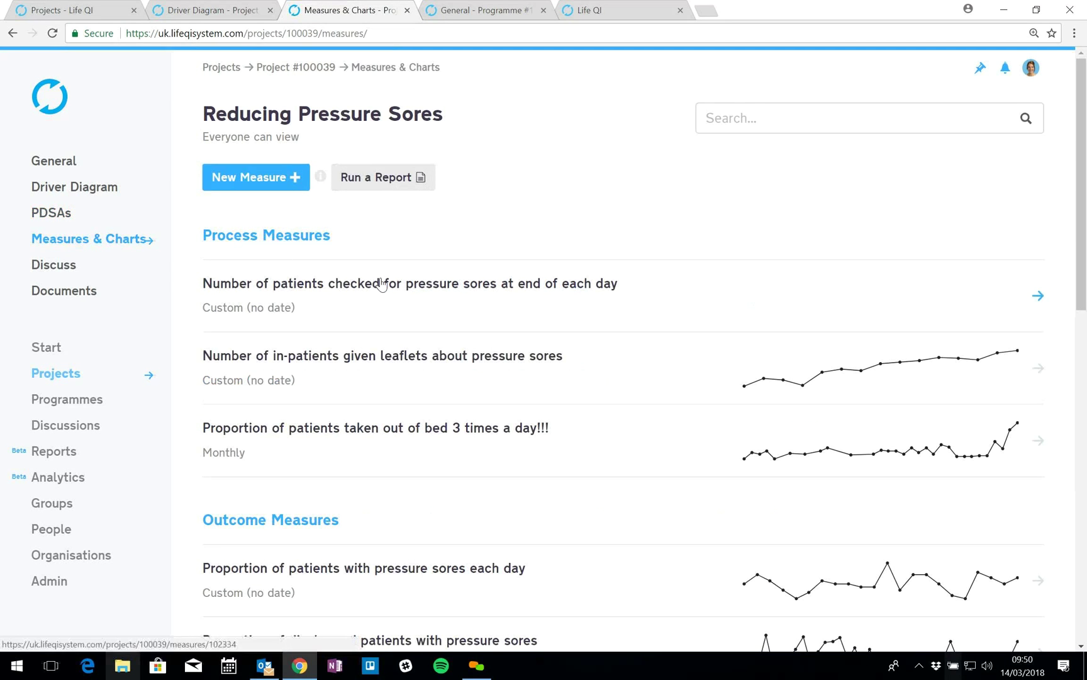
mouse_move(1081, 173)
mouse_down()
mouse_move(1084, 315)
mouse_move(1086, 158)
mouse_move(1086, 381)
mouse_move(1086, 175)
mouse_up()
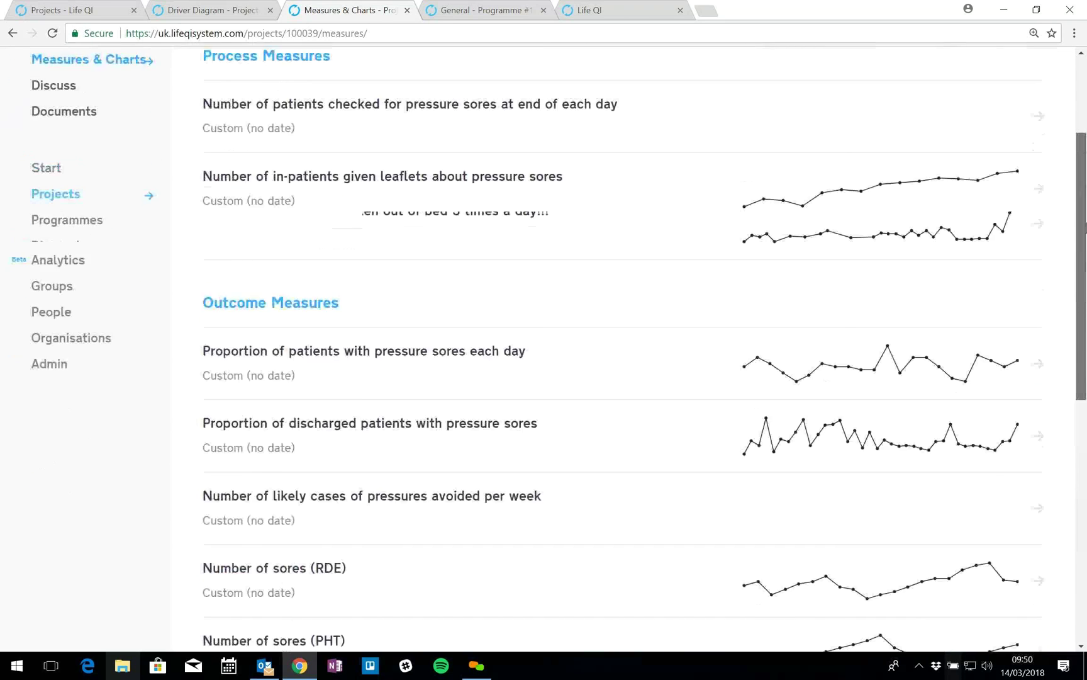
click(708, 219)
click(13, 33)
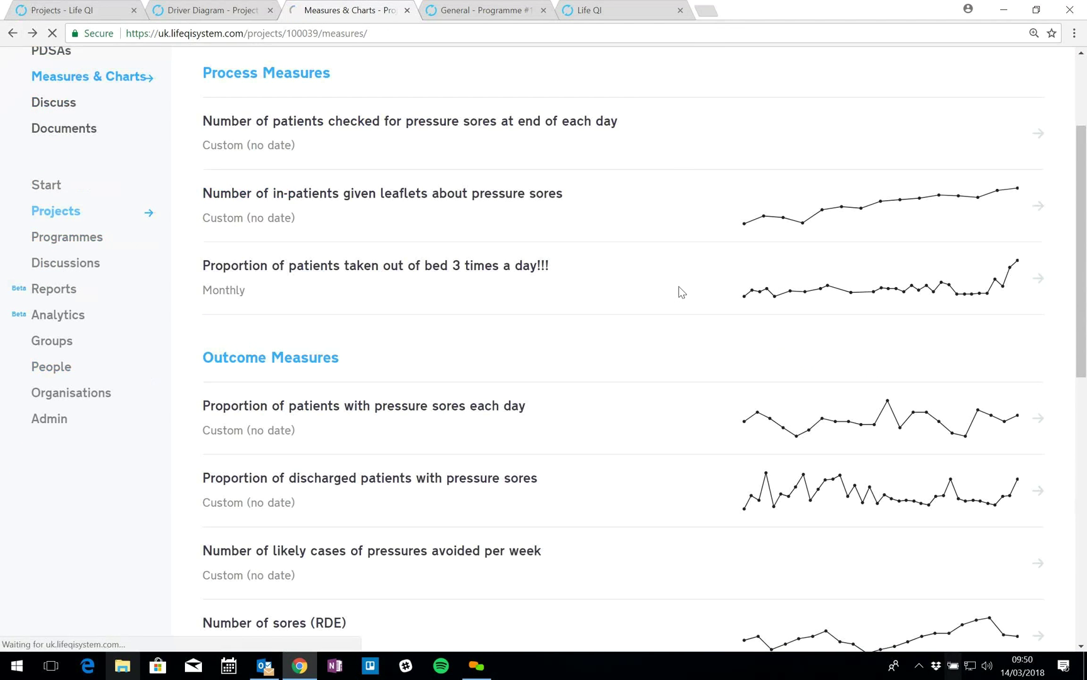
click(680, 292)
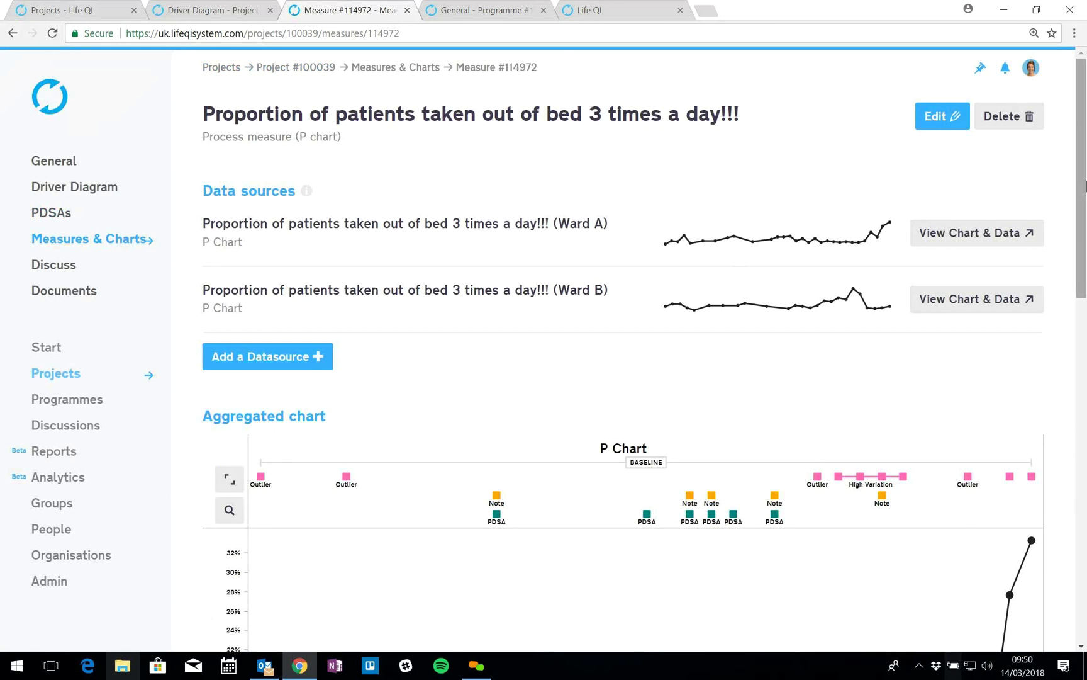
scroll(1083, 185, down, 2)
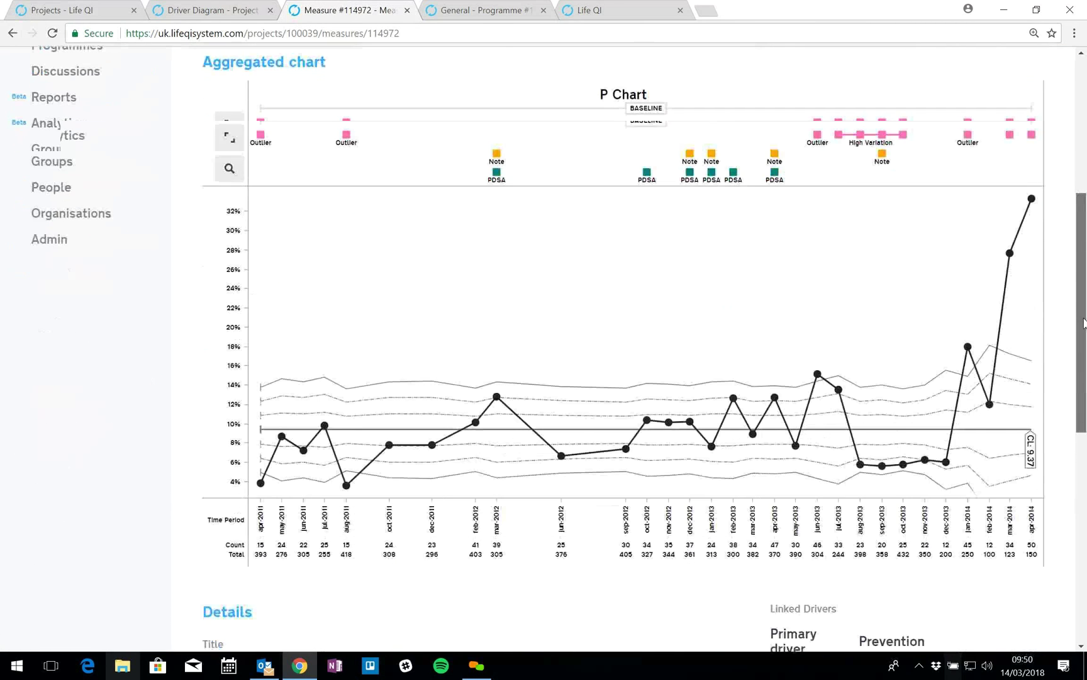
scroll(1085, 170, up, 2)
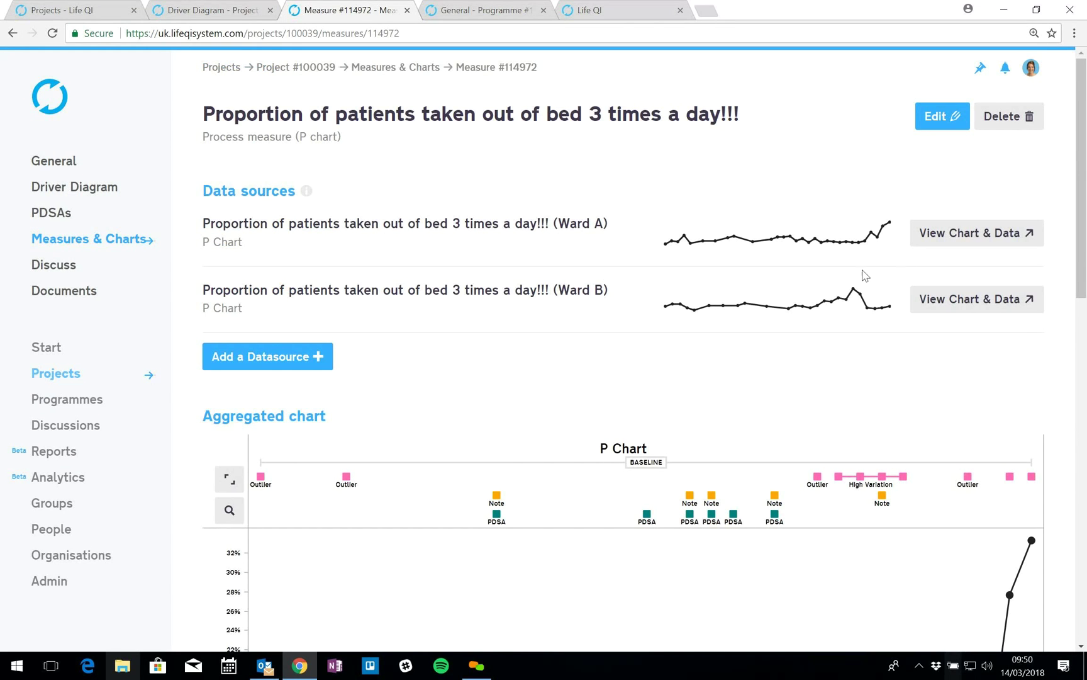
Step: Examine the Ward A P chart of the measure together with its time period, count and total data
click(938, 233)
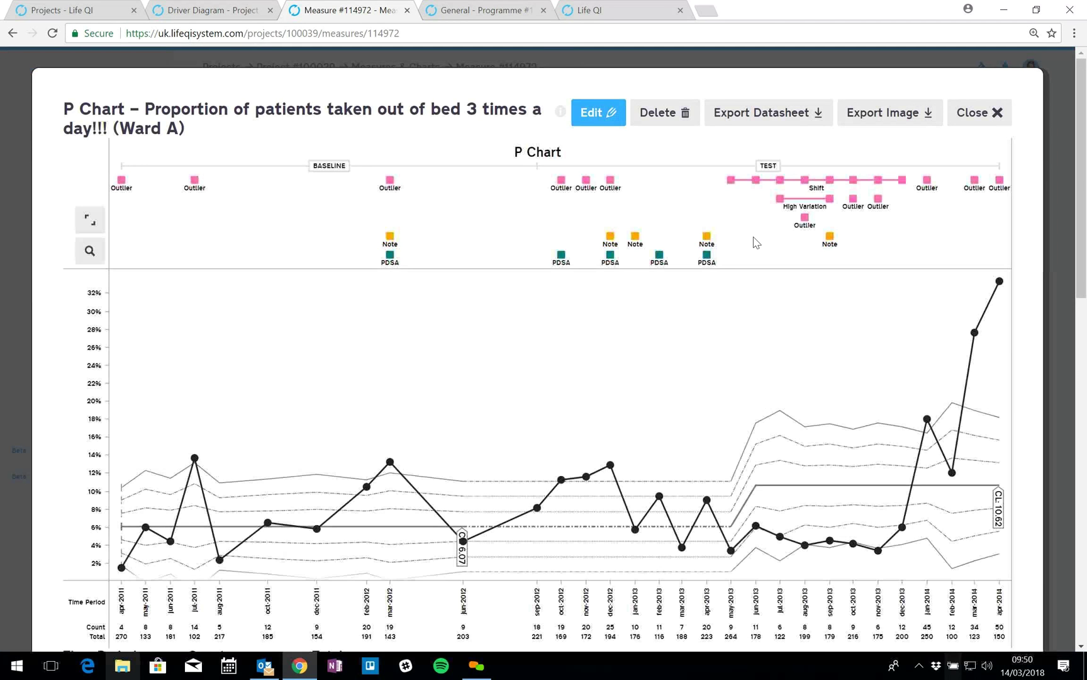
mouse_move(1085, 192)
mouse_down()
mouse_move(1084, 226)
mouse_move(1085, 178)
mouse_up()
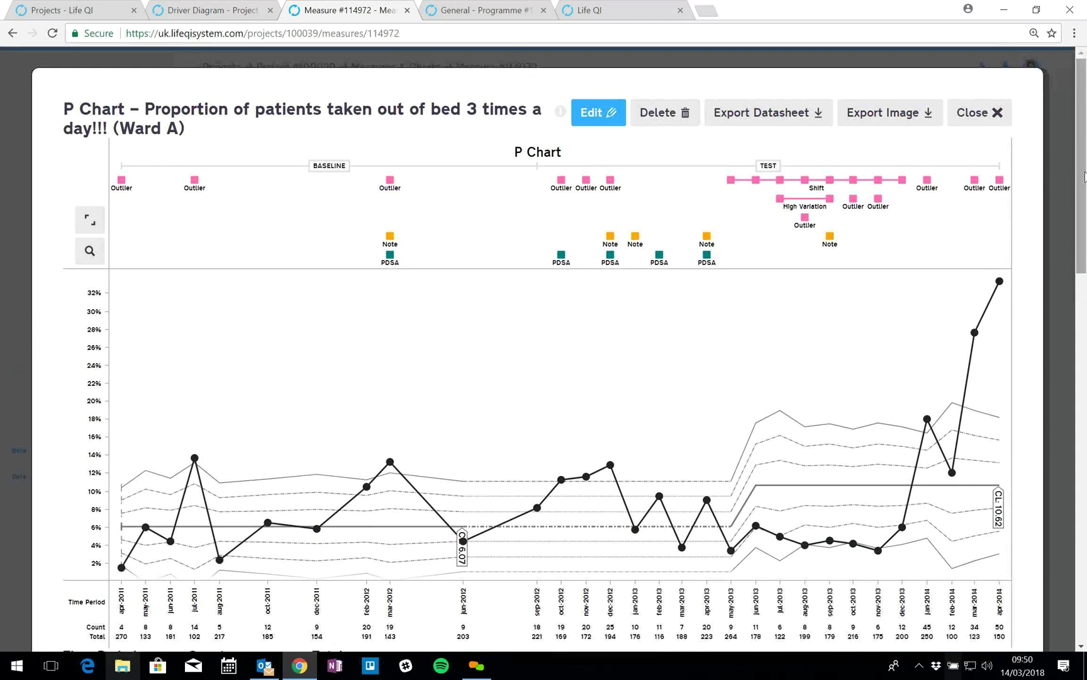
drag(1084, 179, 1085, 574)
drag(1085, 513, 1085, 197)
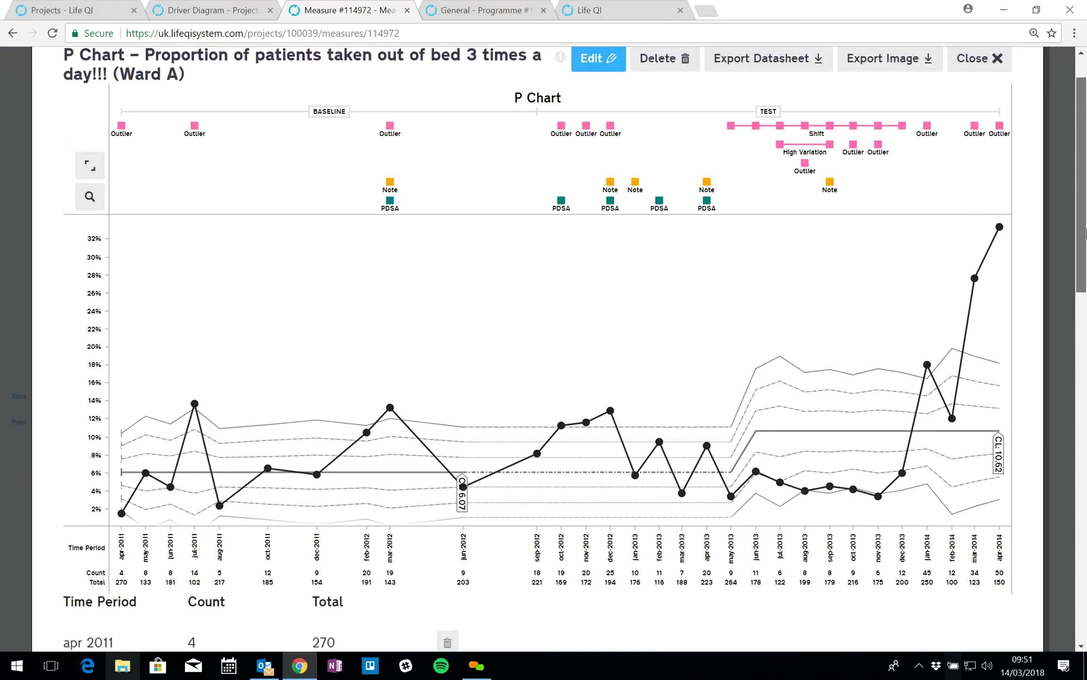
scroll(1085, 234, down, 3)
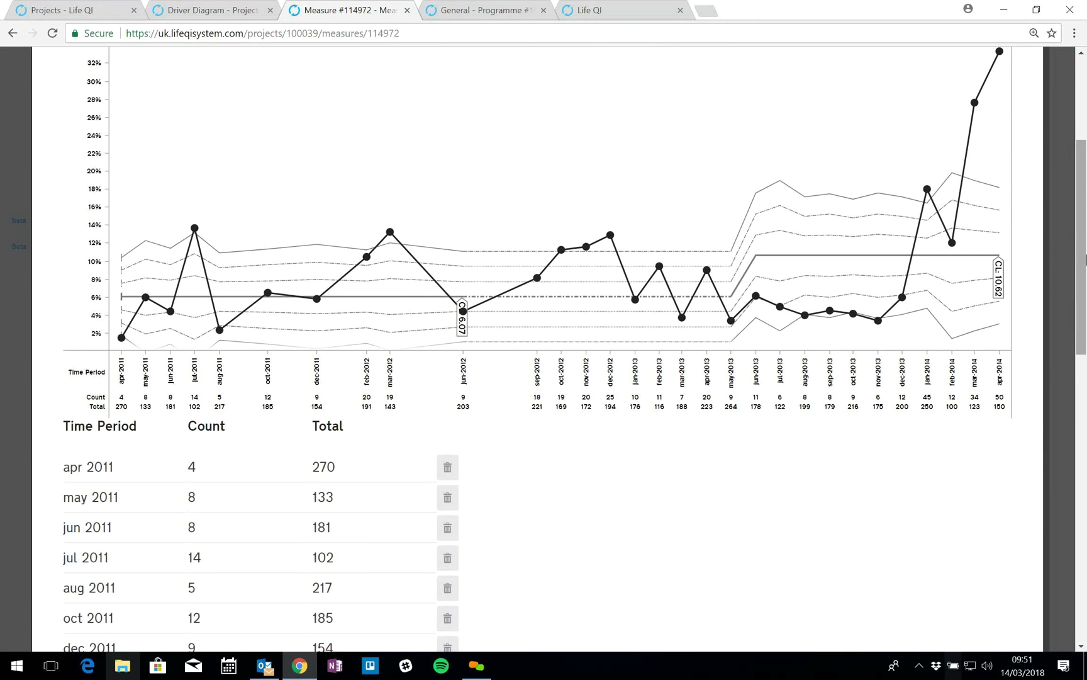
drag(1086, 259, 1083, 207)
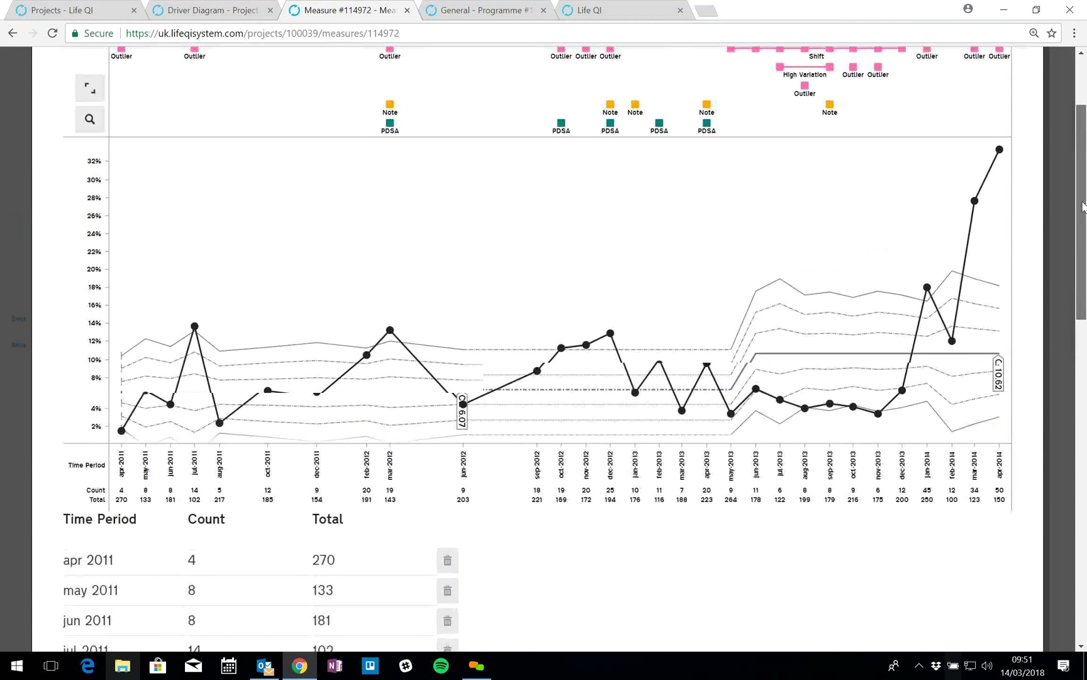
scroll(1070, 186, up, 2)
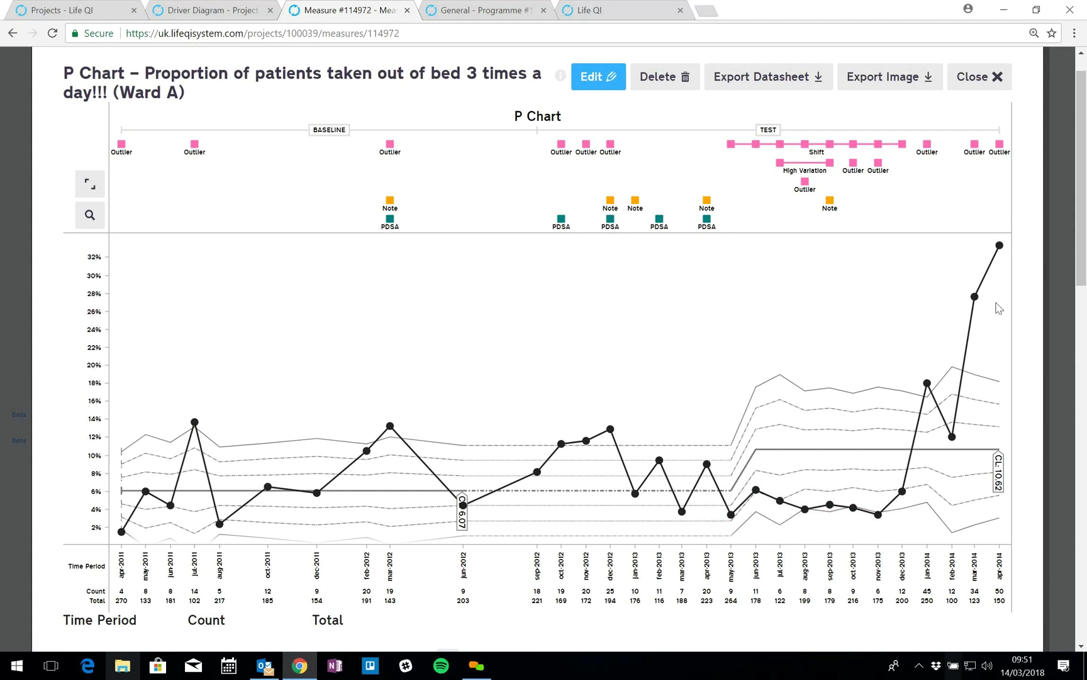
drag(1082, 270, 1082, 359)
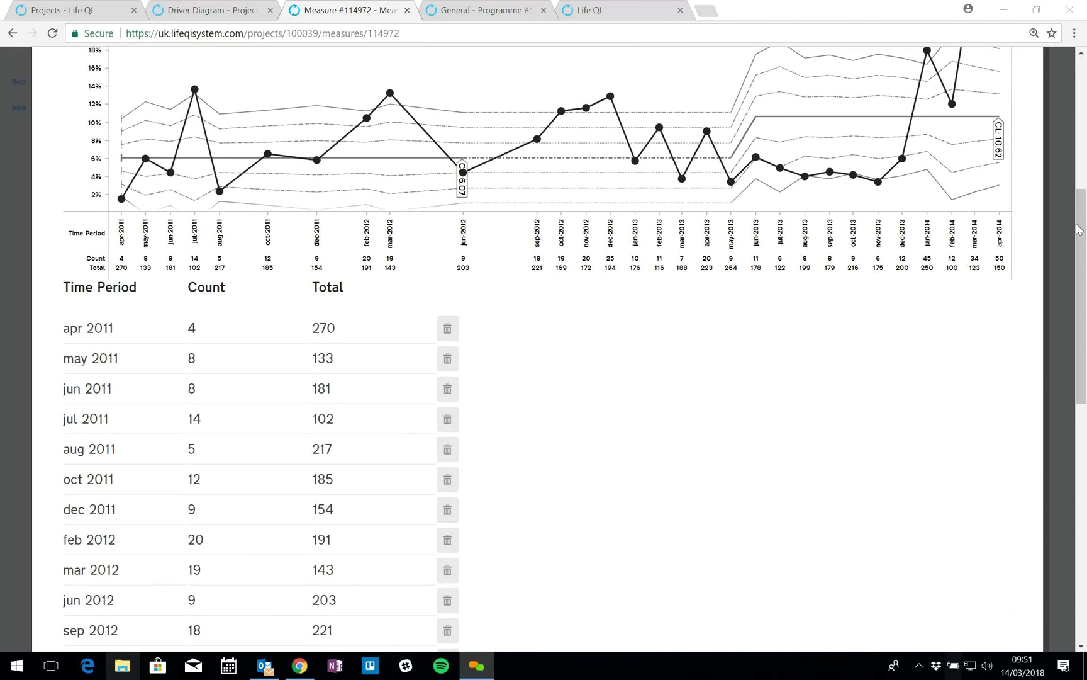
drag(1080, 228, 1061, 123)
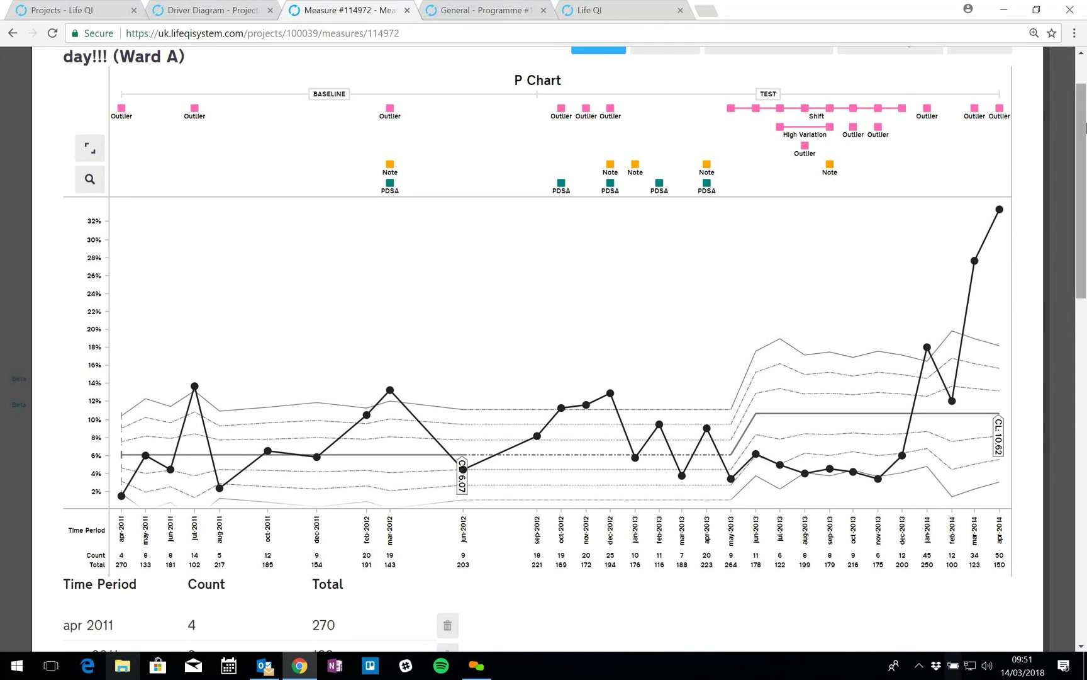
drag(1082, 135, 1083, 264)
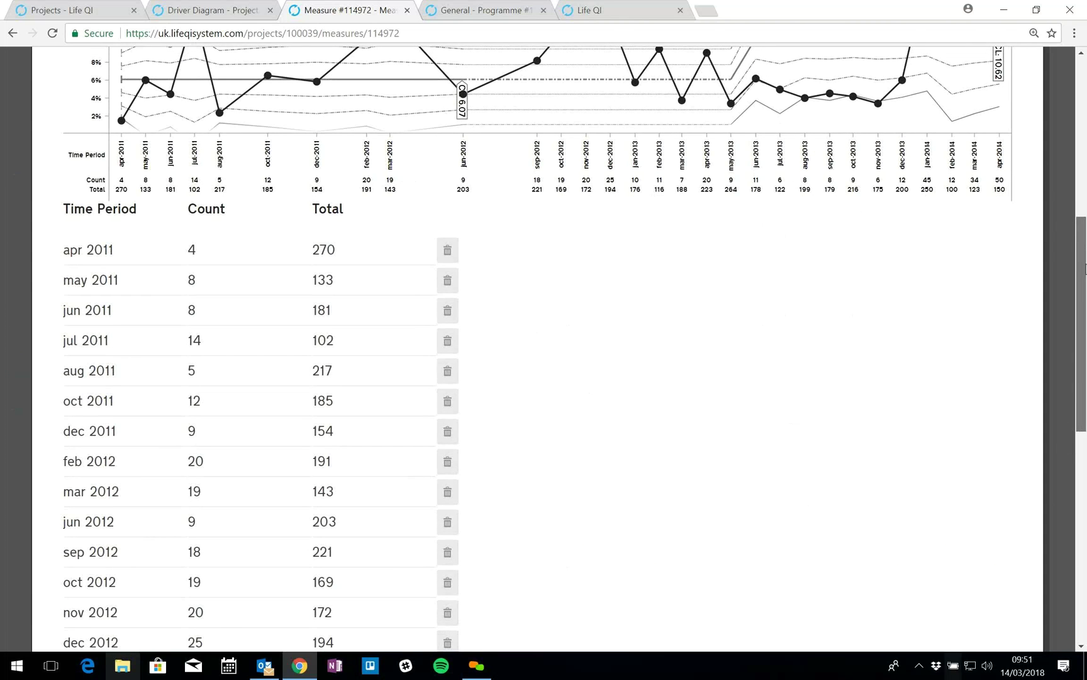
drag(1085, 268, 1084, 113)
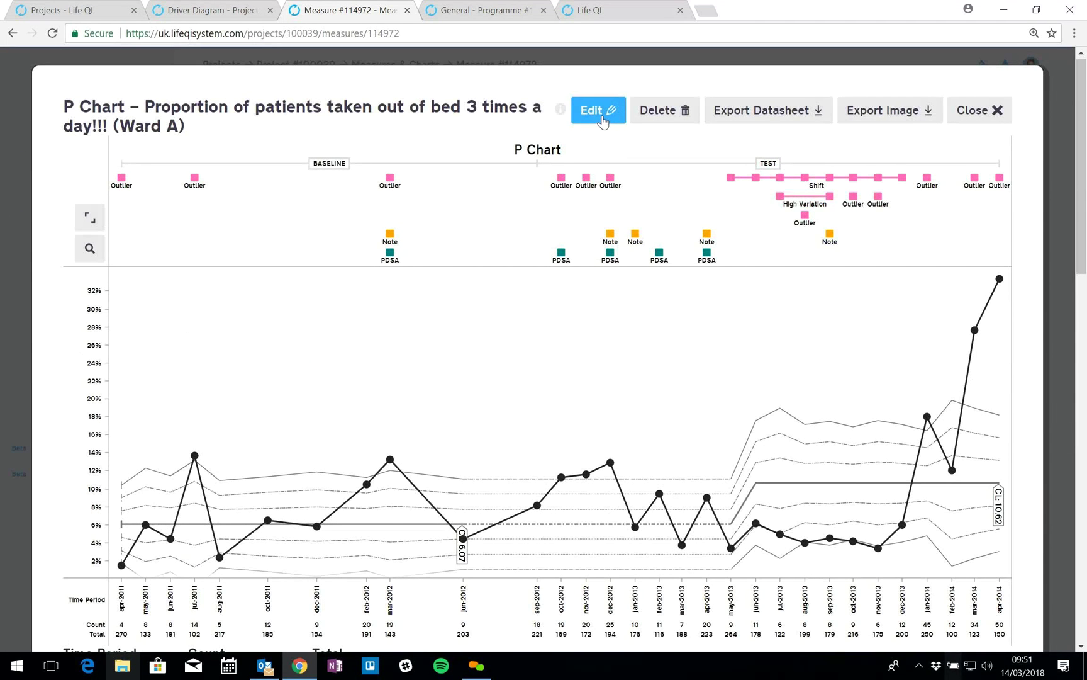
Step: Put the Ward A chart into edit mode and set the dec 2012 count to 27
click(602, 117)
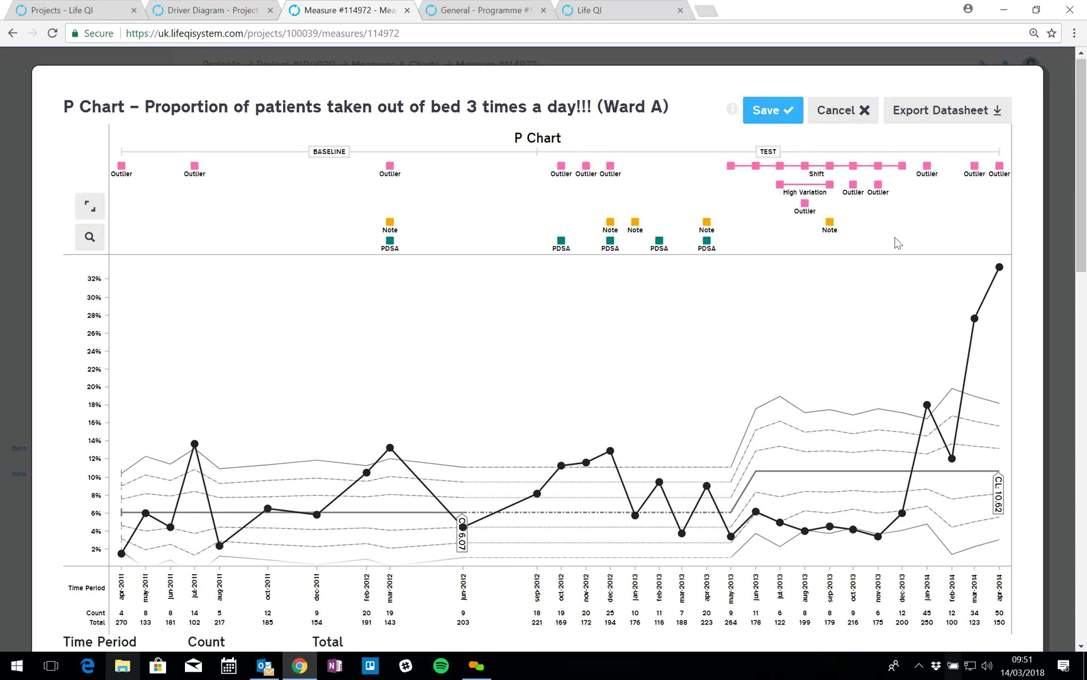
drag(1081, 202, 1082, 344)
drag(1082, 280, 1071, 414)
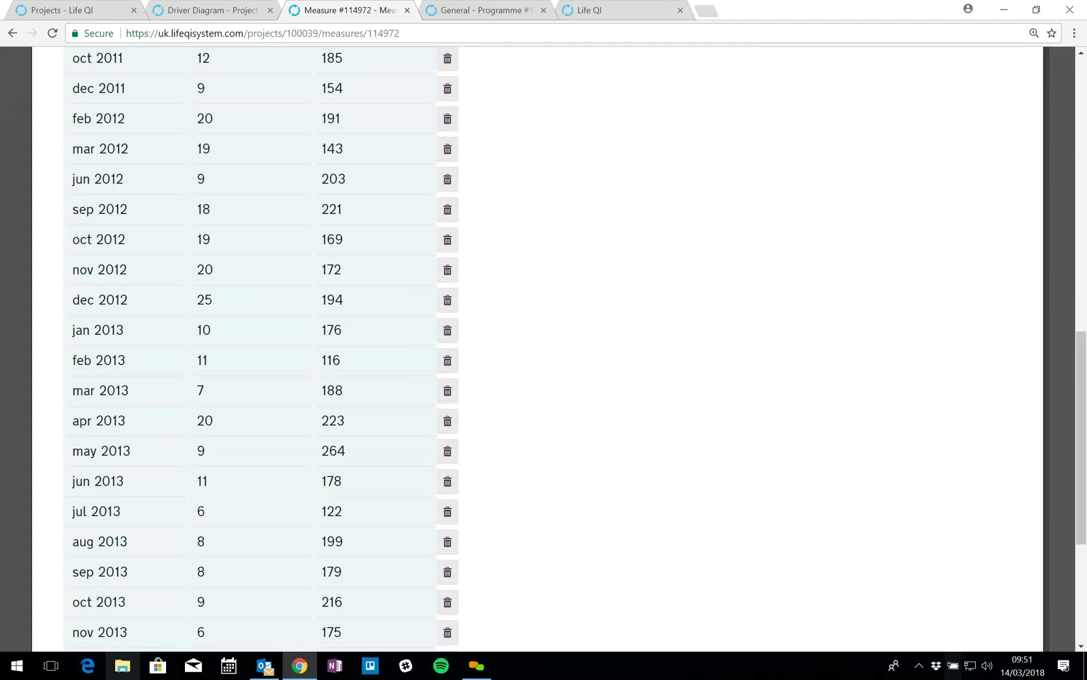
click(213, 299)
click(518, 352)
Step: Add a data row for may 2014 with a count of 75 and a total of 125
scroll(518, 353, down, 5)
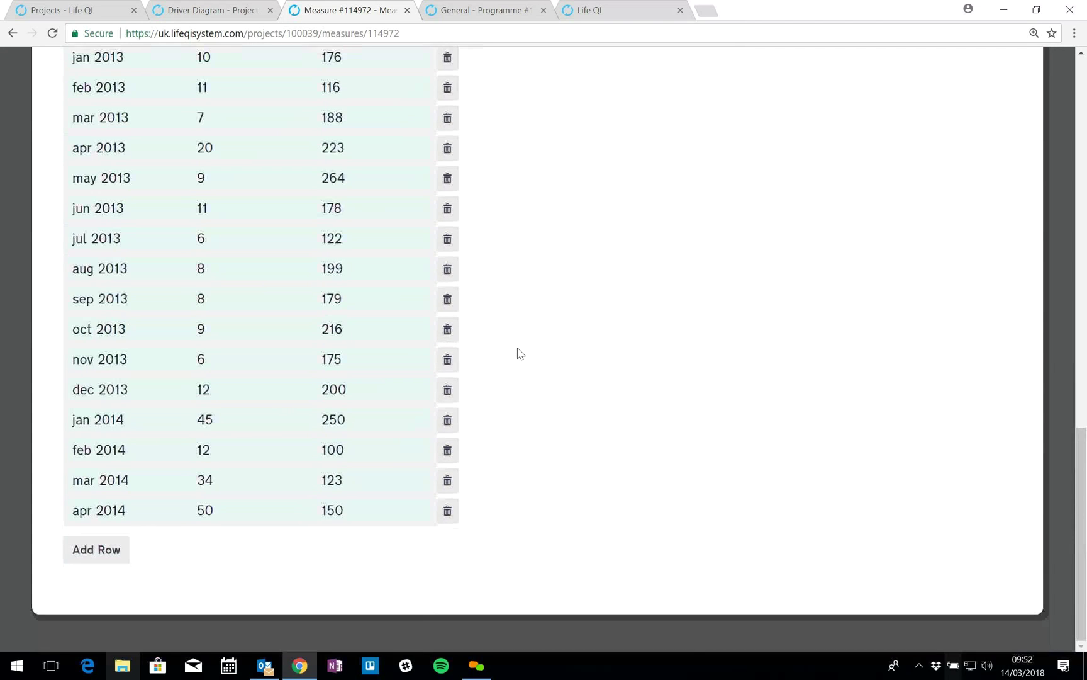
click(94, 551)
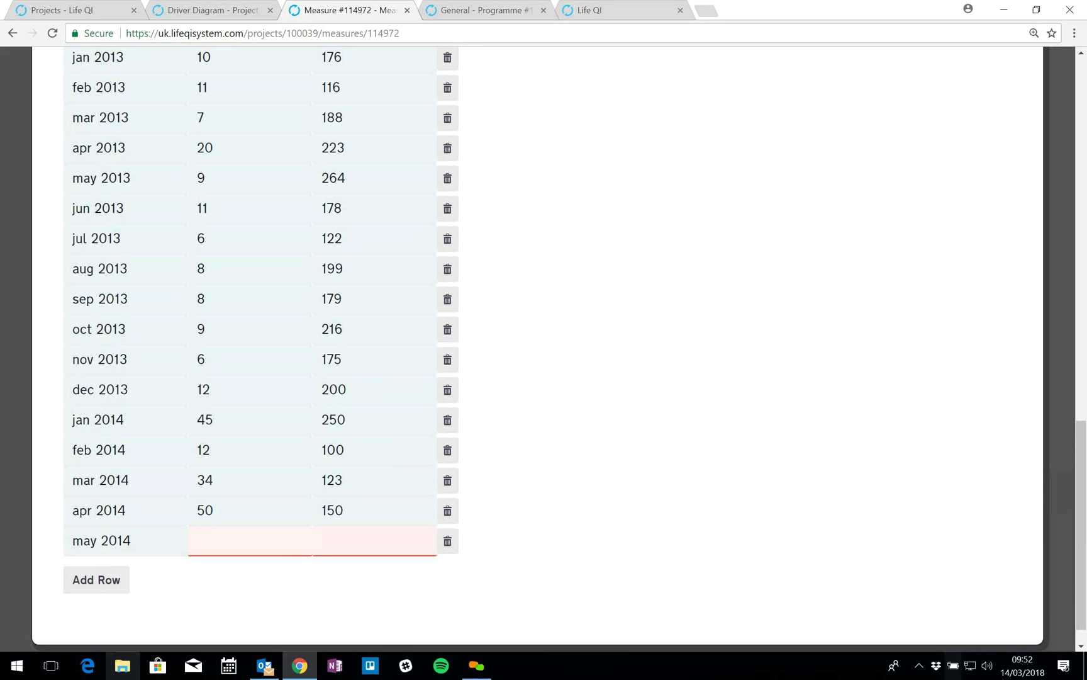
click(250, 541)
text(75)
click(374, 541)
text(125)
click(531, 497)
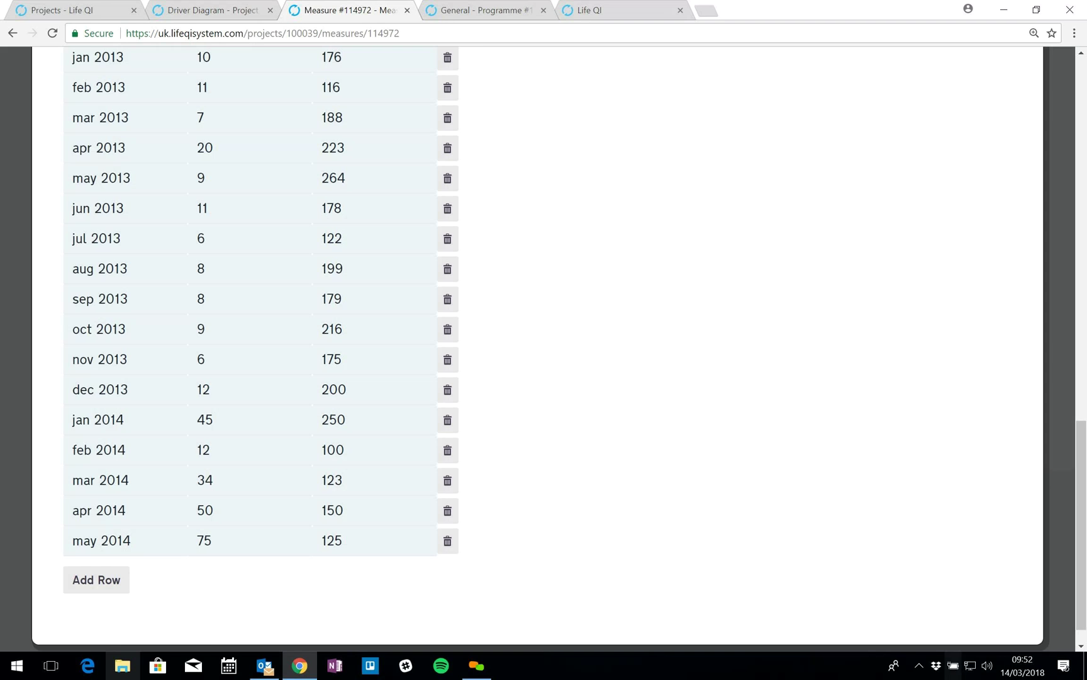
Step: Re-draw the Ward A P chart with the changed data
scroll(543, 349, up, 10)
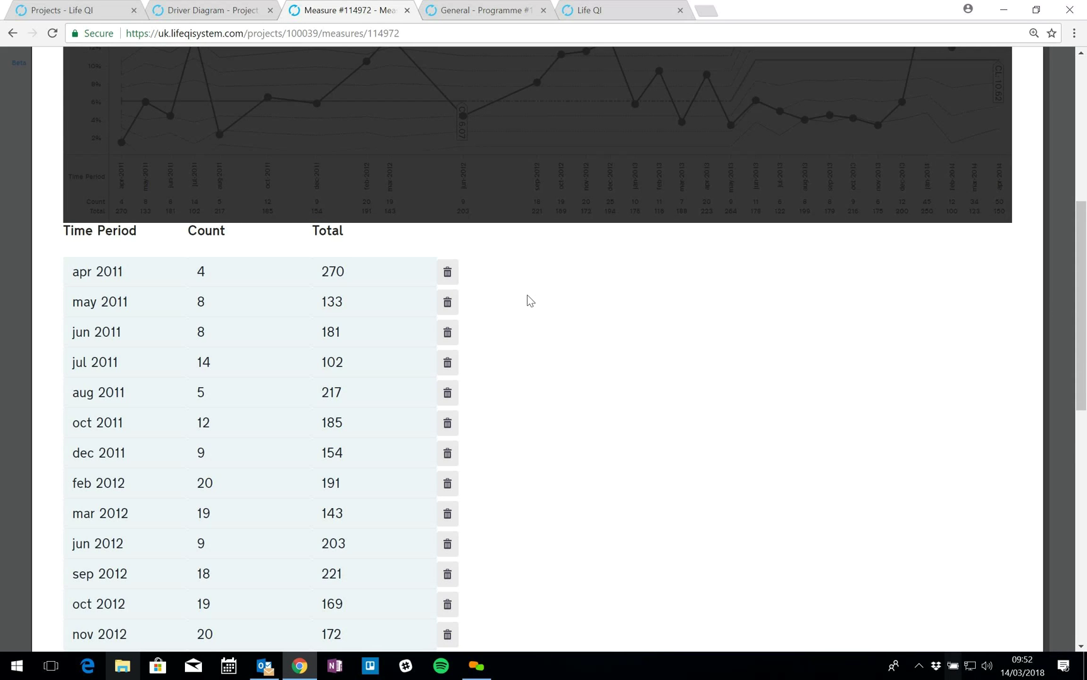
scroll(530, 301, up, 2)
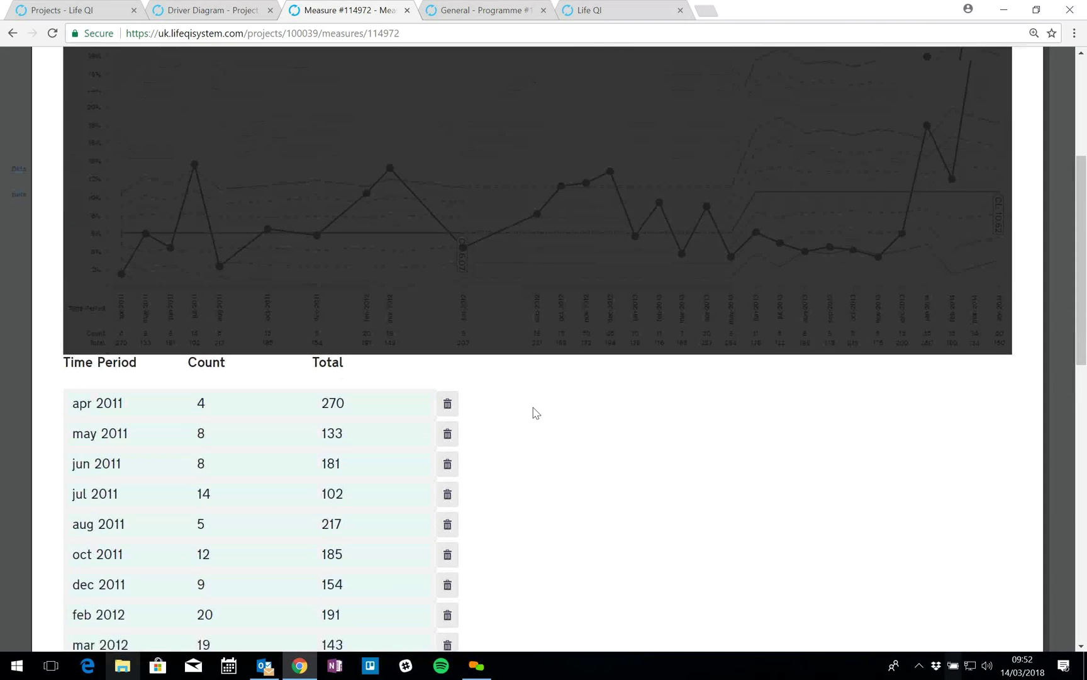
scroll(536, 413, down, 6)
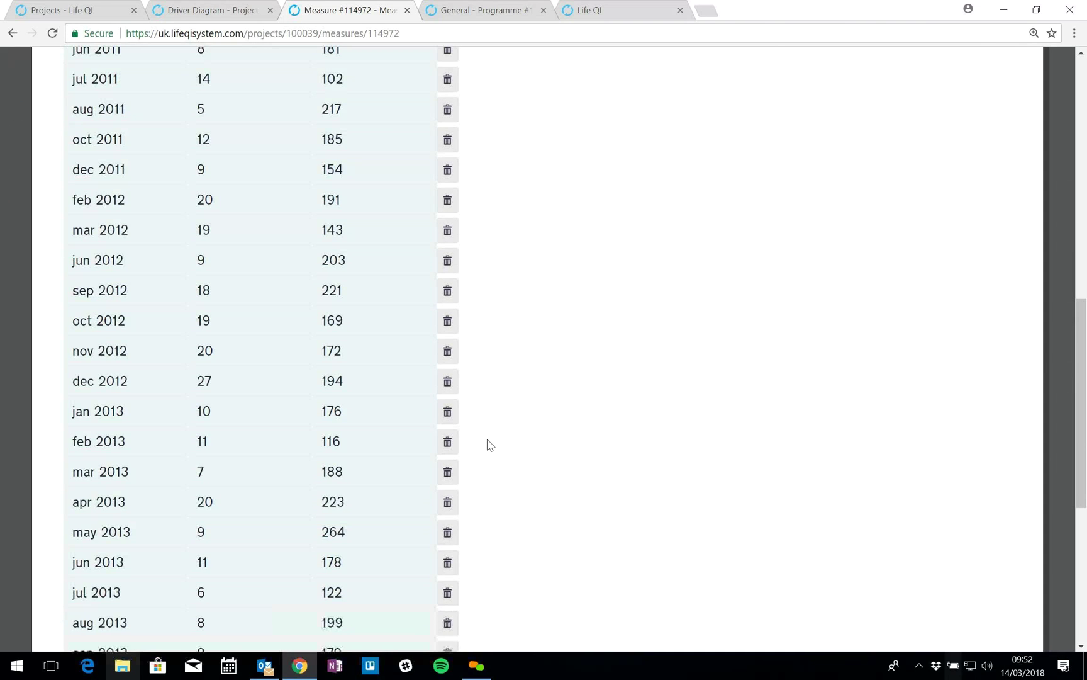
scroll(490, 445, down, 6)
scroll(490, 445, up, 6)
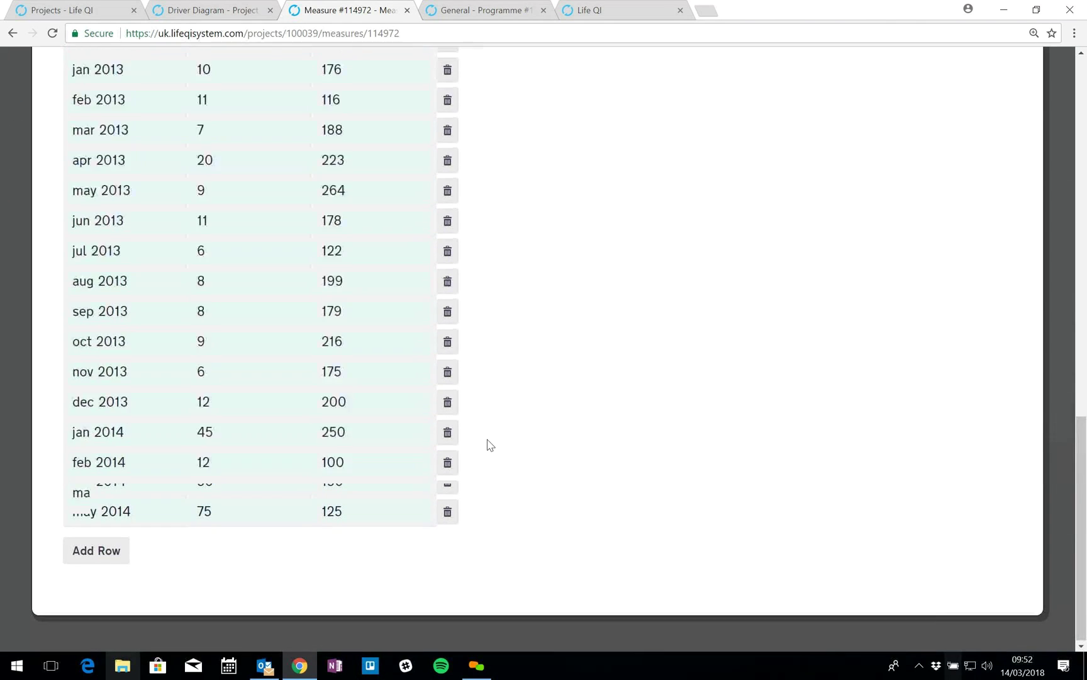
scroll(488, 441, up, 7)
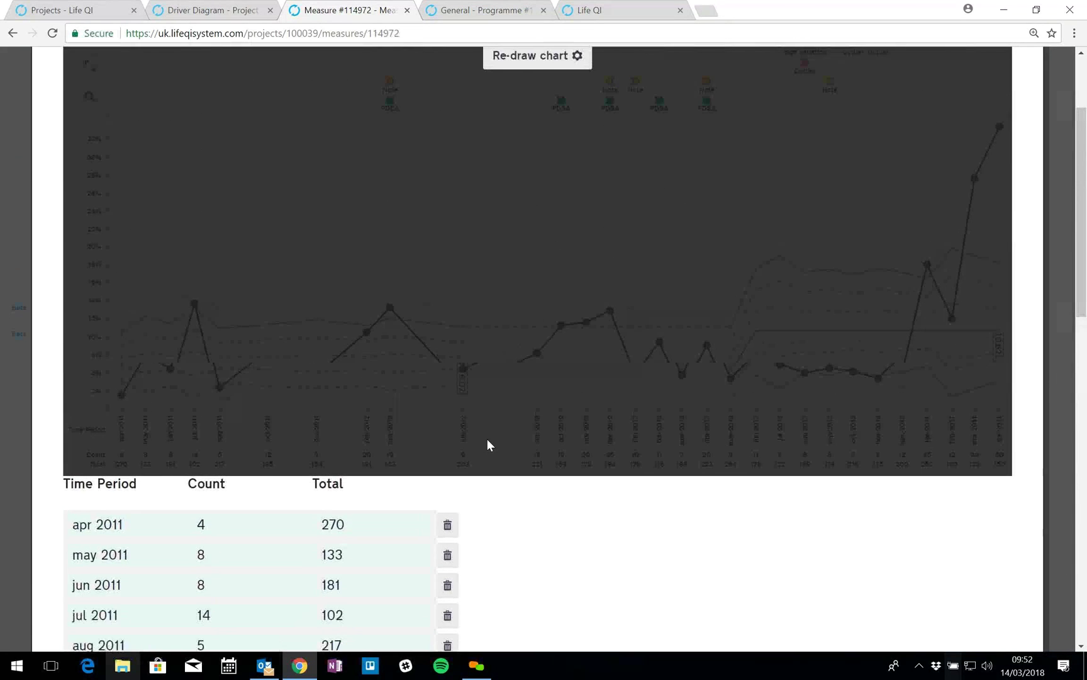
scroll(489, 445, up, 1)
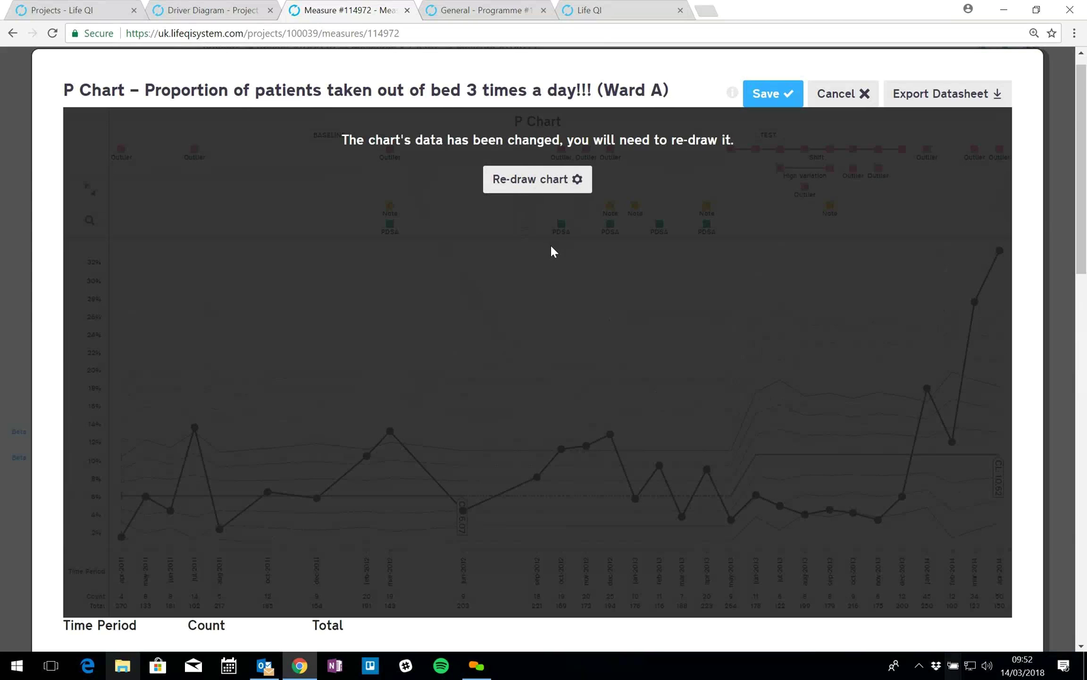
click(539, 184)
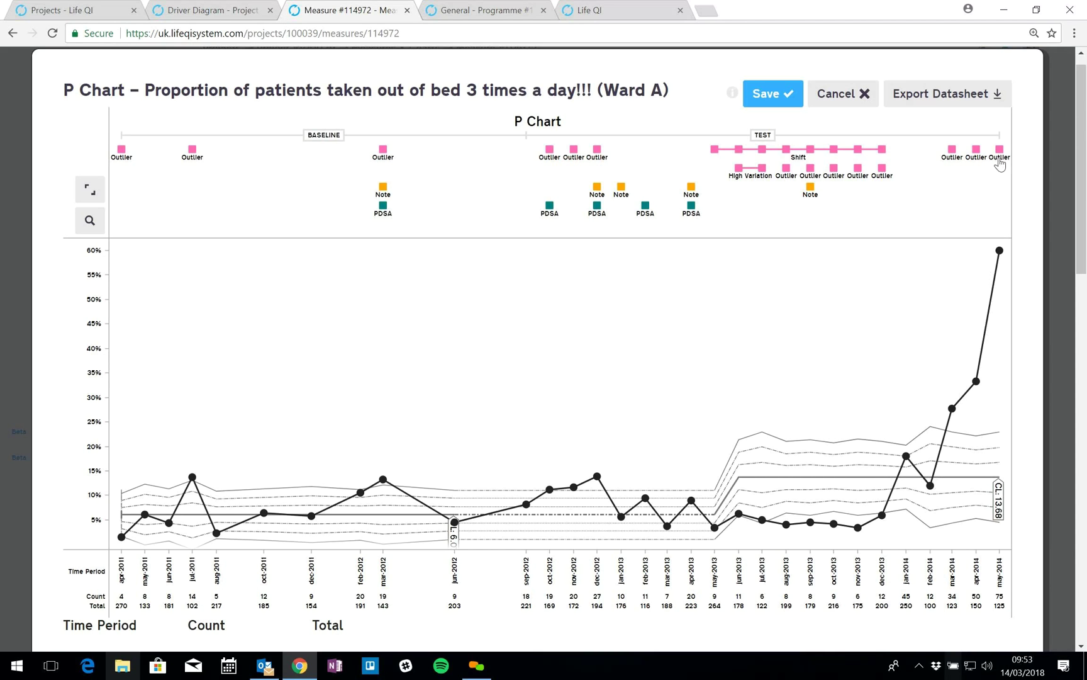
Step: Read the rule explanations for the may 2014 Outlier marker and the High Variation marker above the chart
mouse_move(855, 162)
mouse_move(575, 153)
mouse_move(952, 161)
click(1000, 150)
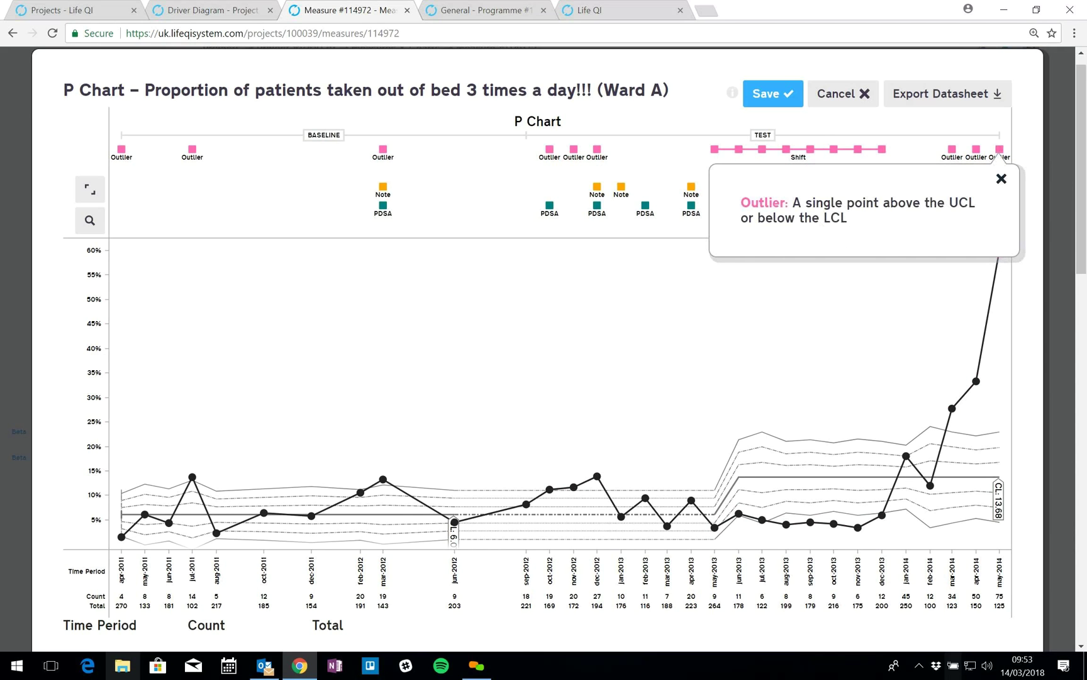
click(1002, 179)
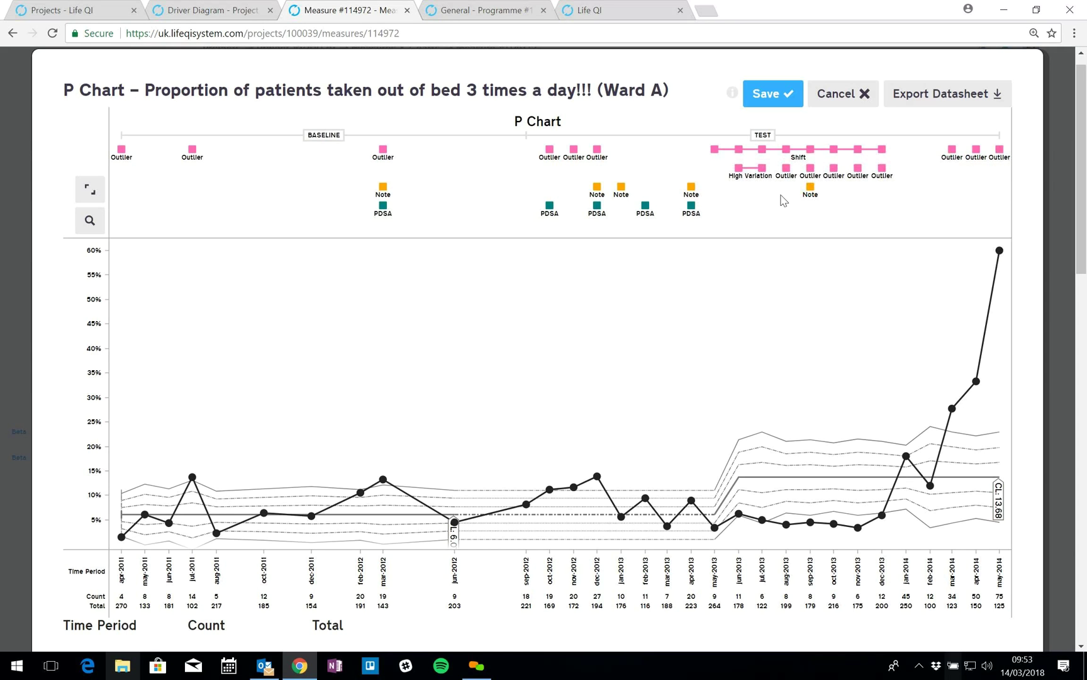
click(753, 179)
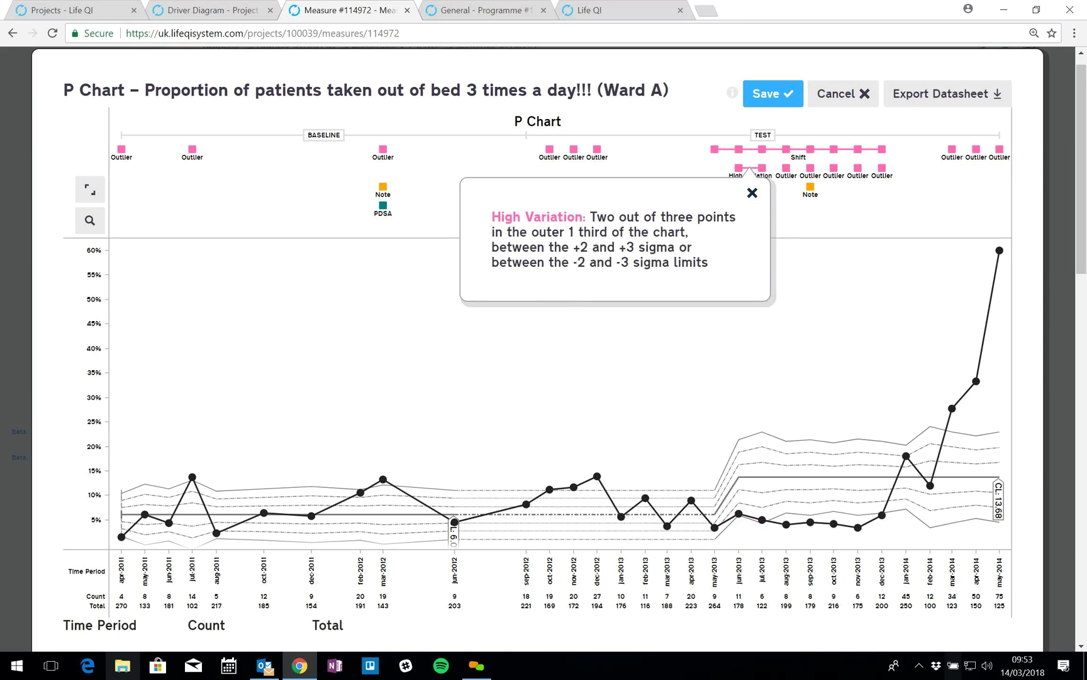
click(752, 194)
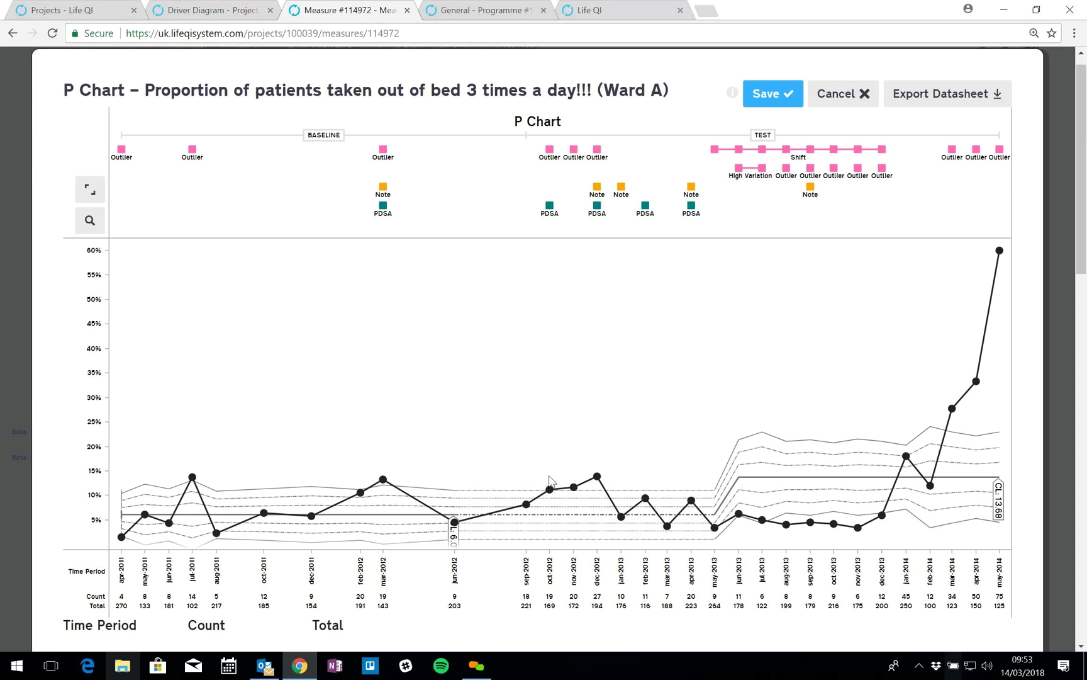
Step: View the details of the oct 2012 data point through its PDSA marker on the Ward A chart
click(550, 210)
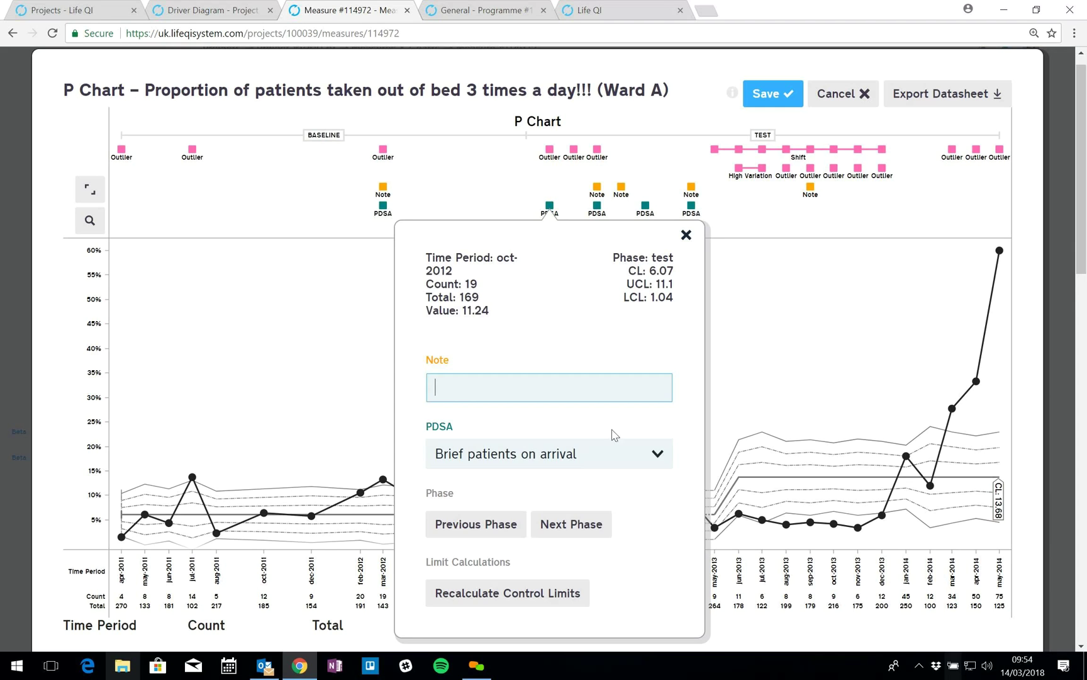
click(686, 235)
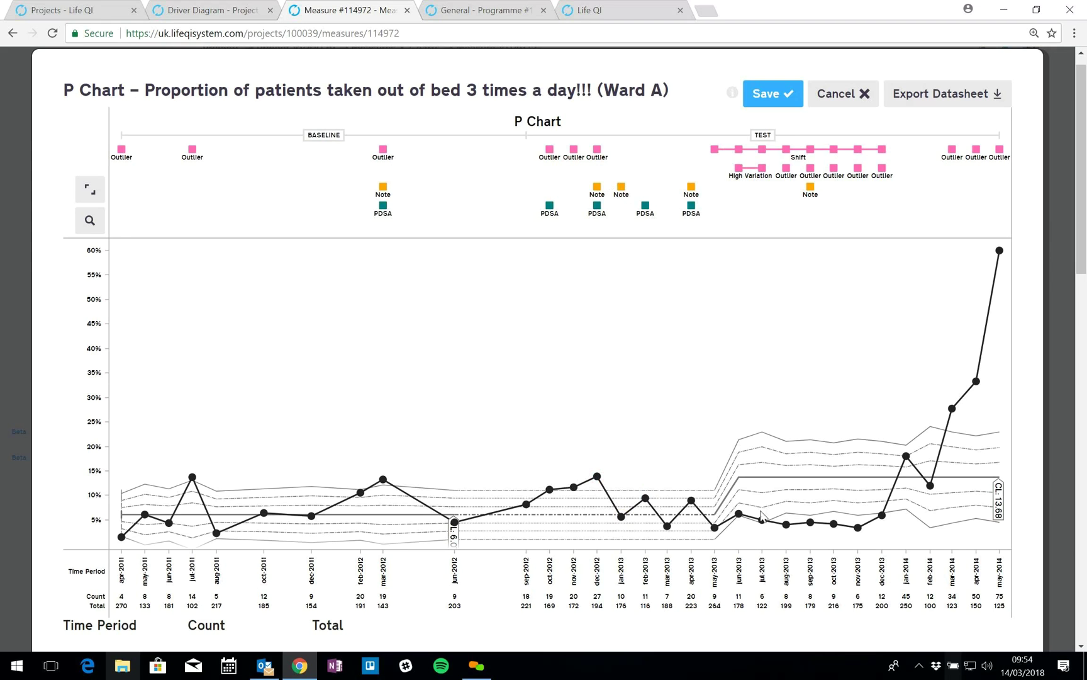
Step: Annotate the aug 2013 point with the note "fhjdsifsflfhjflhfsdlh" and the PDSA "Reduction in pressure sores because of introduction of new beds", and save the chart
click(786, 524)
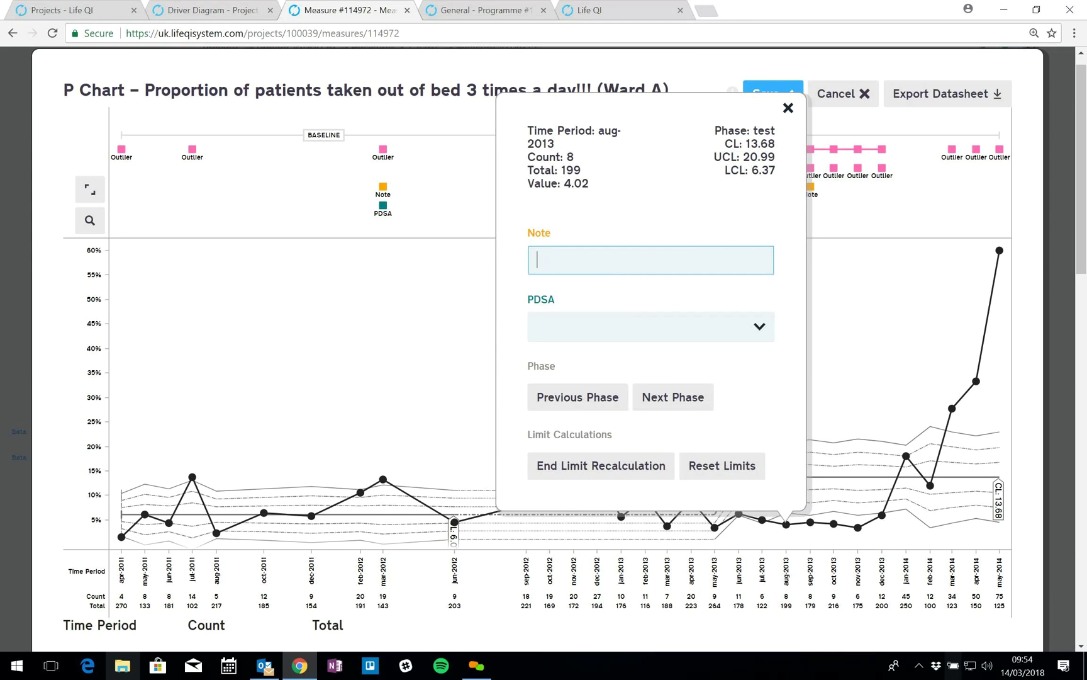
text(fhjdsifsflfhjflhfsdlh)
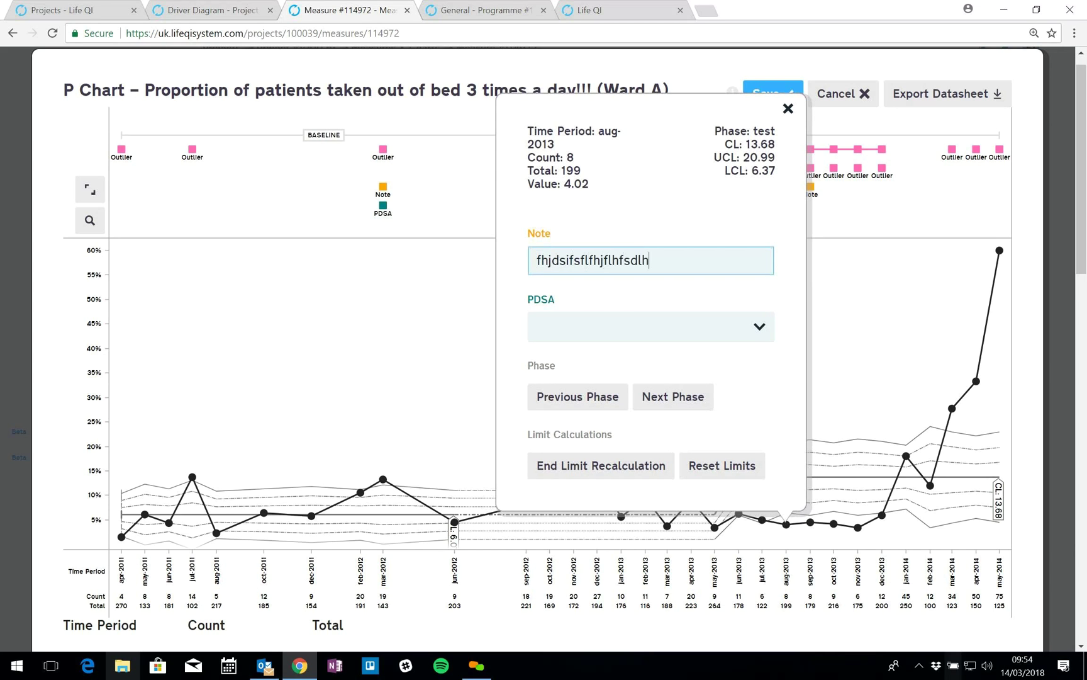
key(Tab)
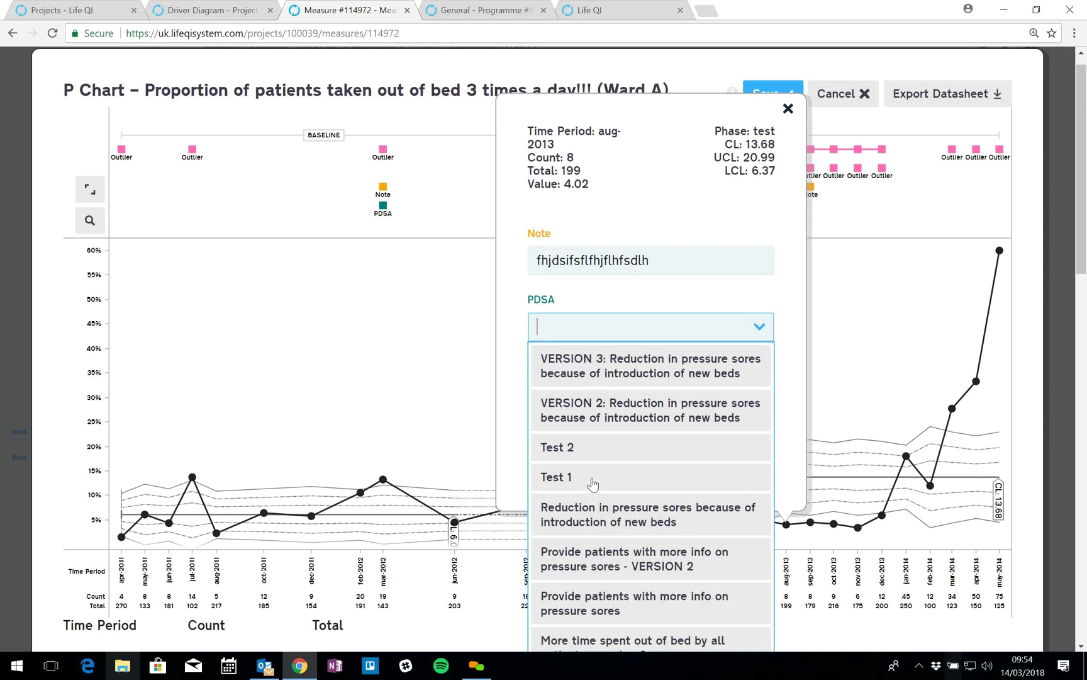
click(586, 513)
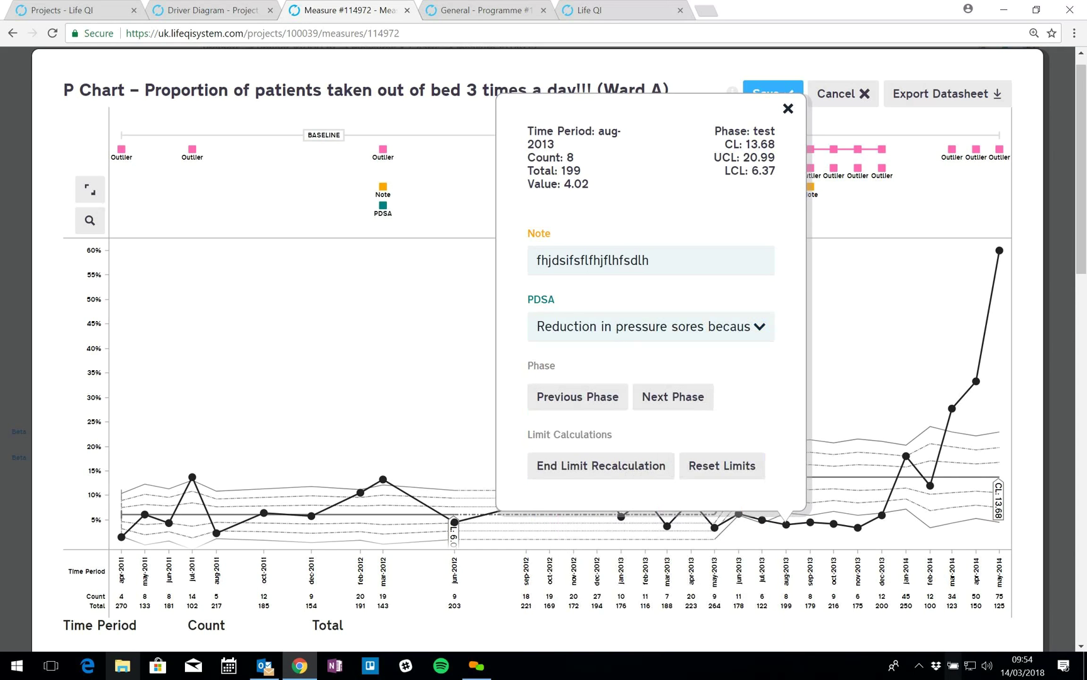
click(789, 109)
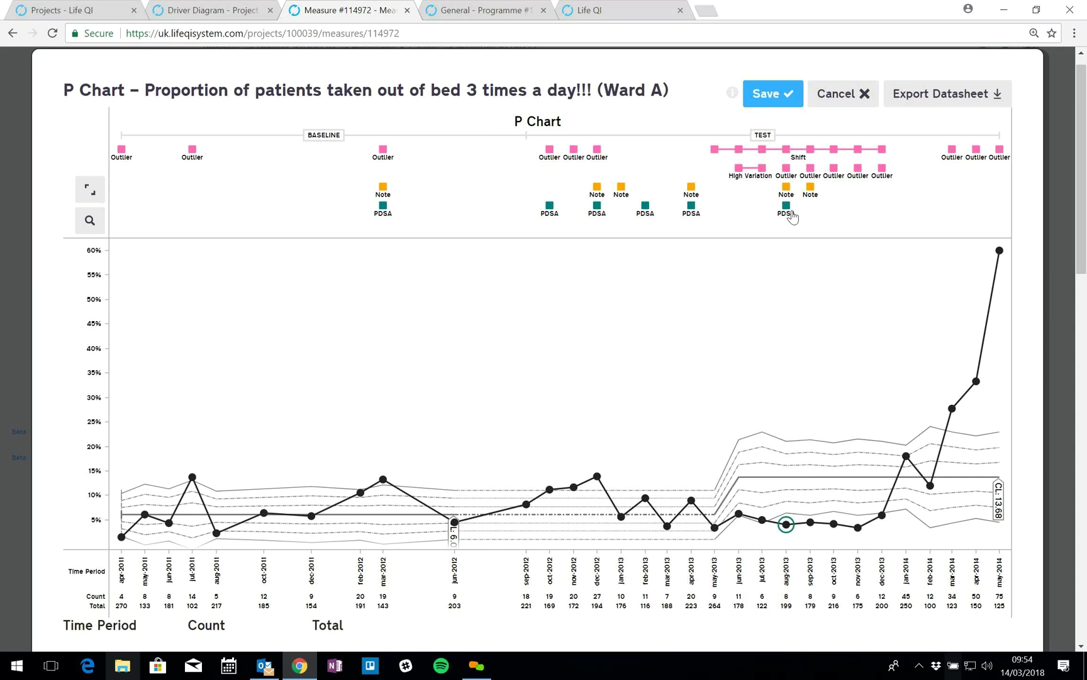
click(772, 96)
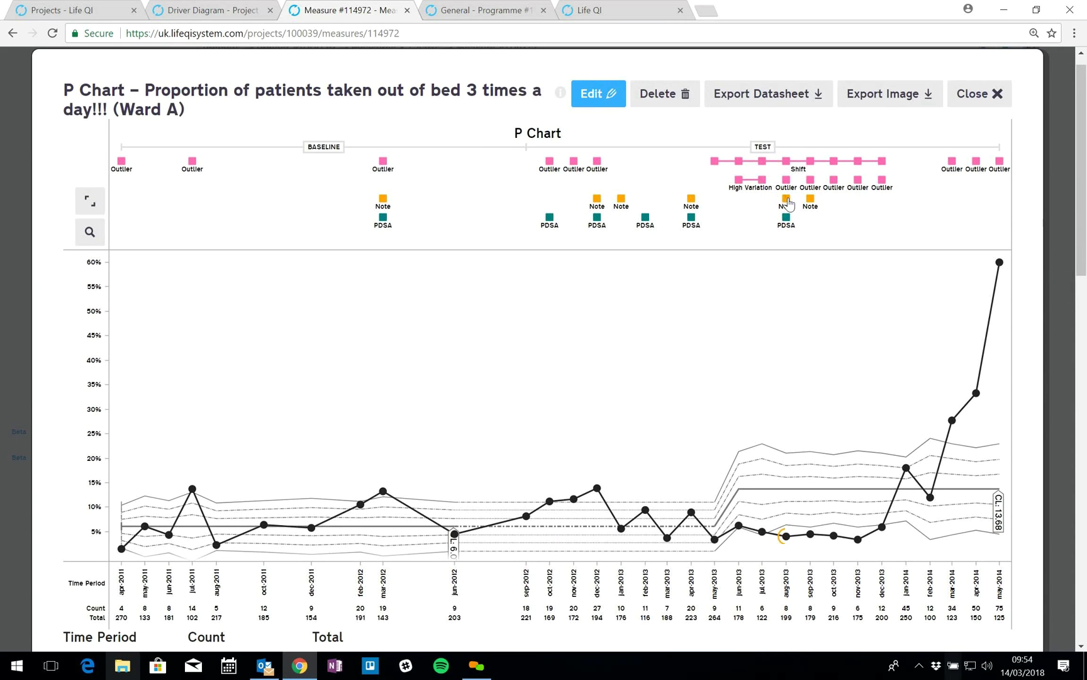
Step: Read the note and the linked PDSA at the aug 2013 markers of the Ward A chart
click(787, 200)
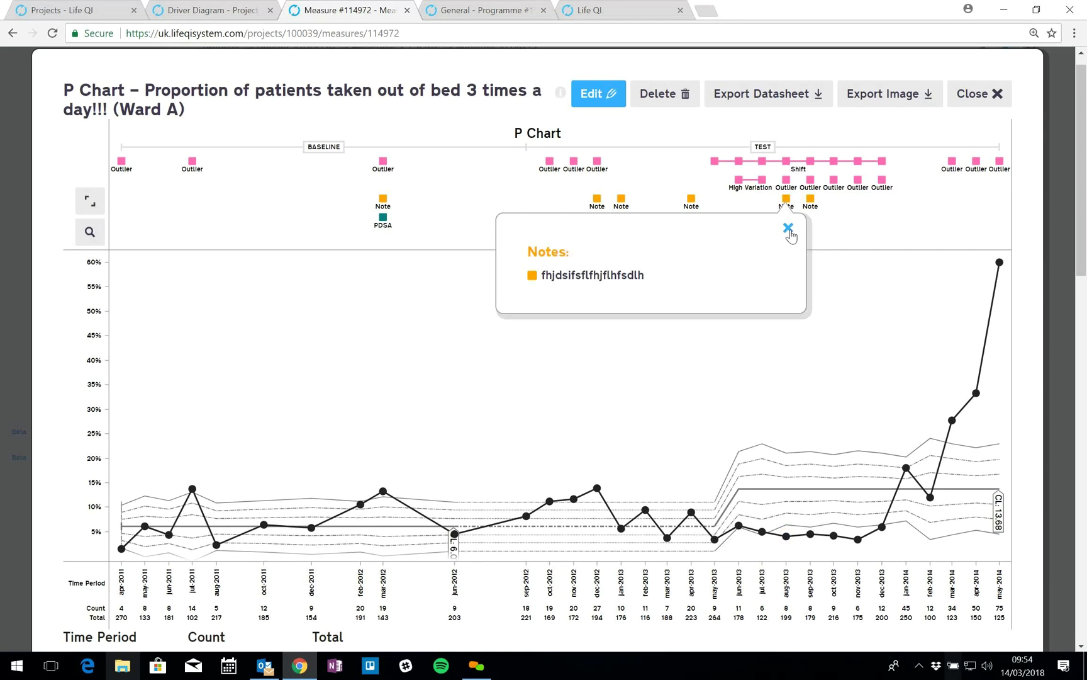
click(788, 228)
click(784, 228)
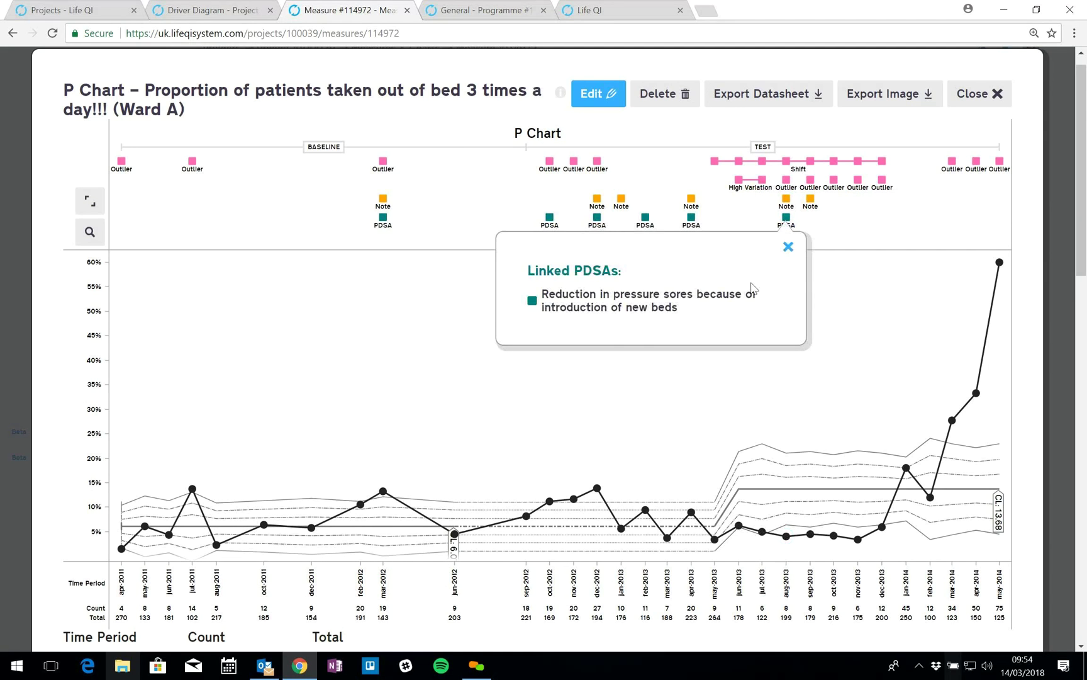
click(788, 247)
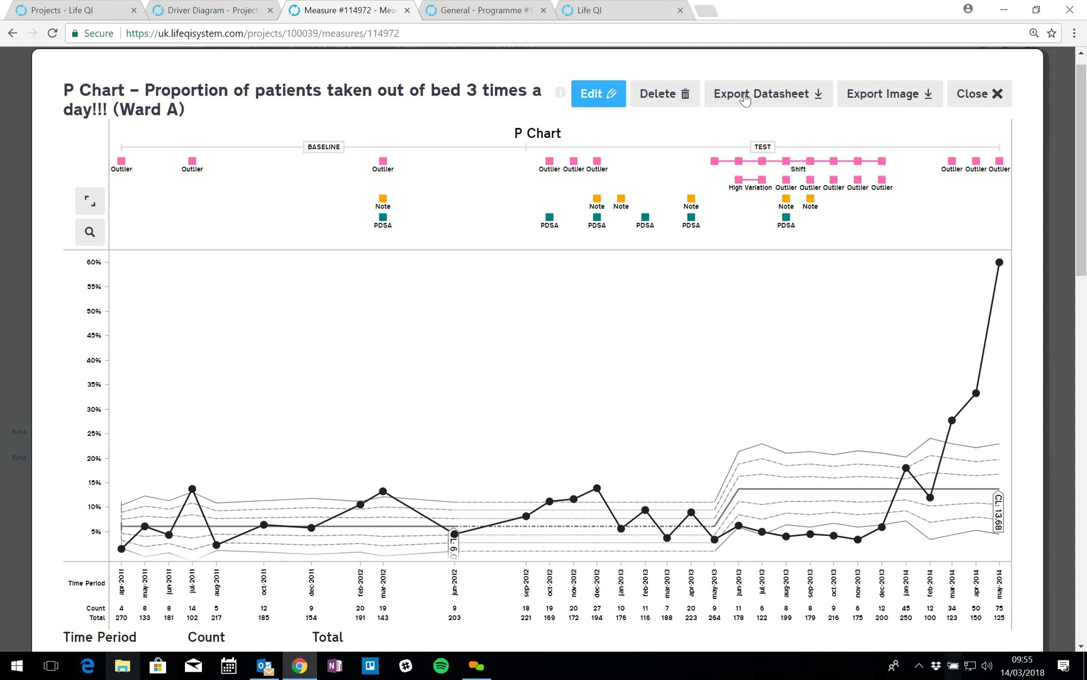
Step: Review the time period, count and total rows below the Ward A chart, and close the chart
scroll(715, 149, down, 9)
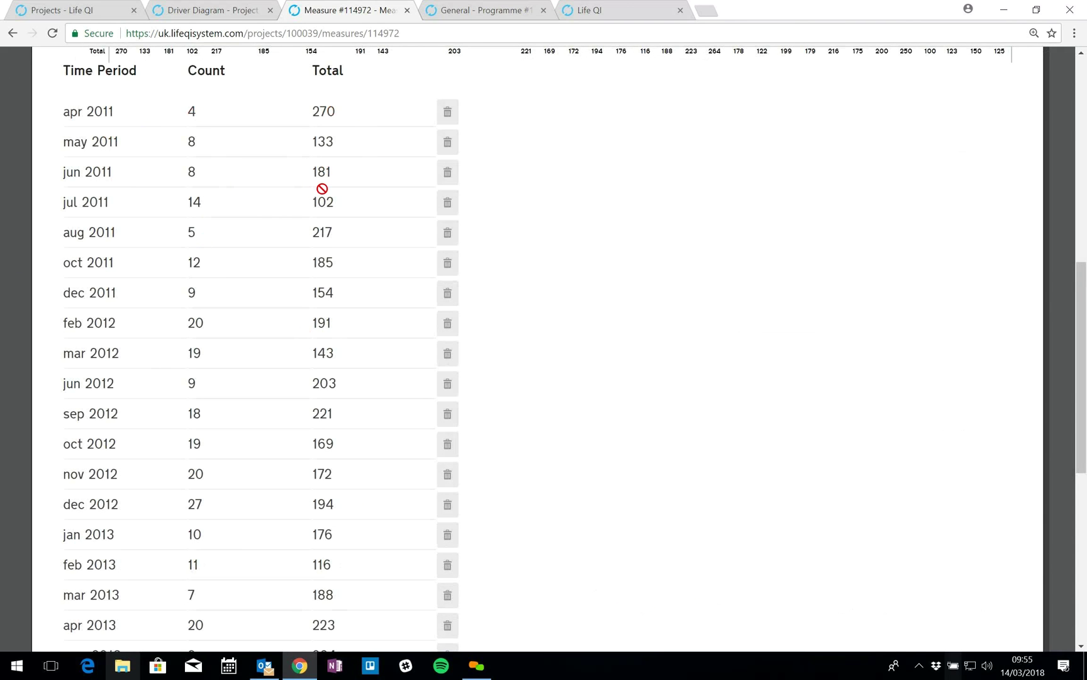
scroll(322, 188, up, 1)
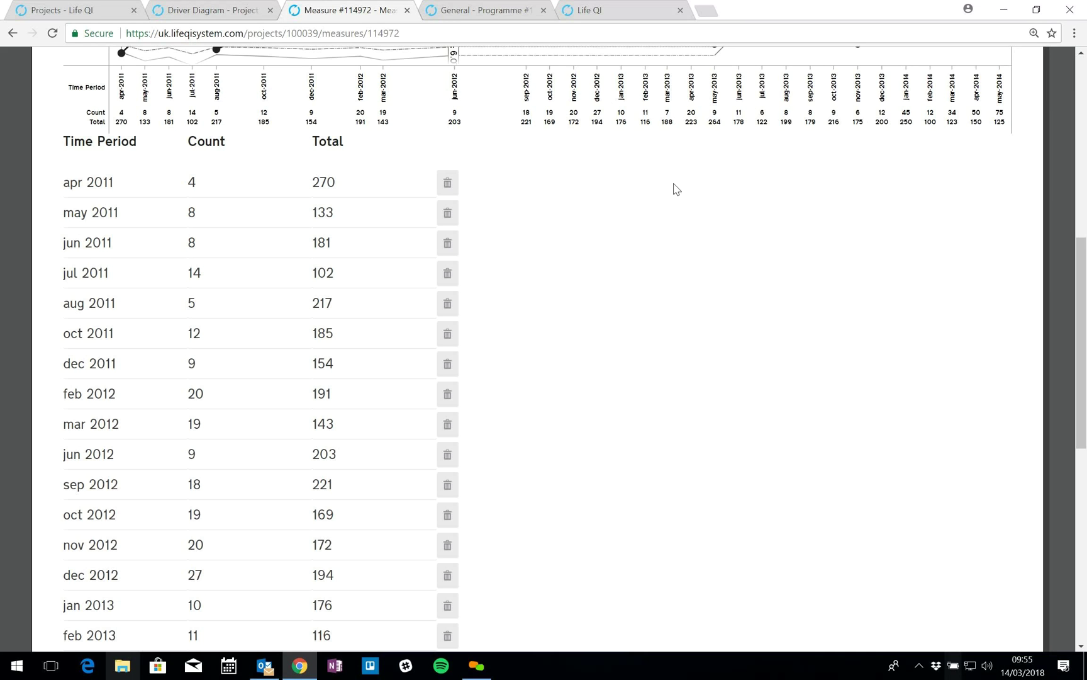
scroll(729, 185, up, 8)
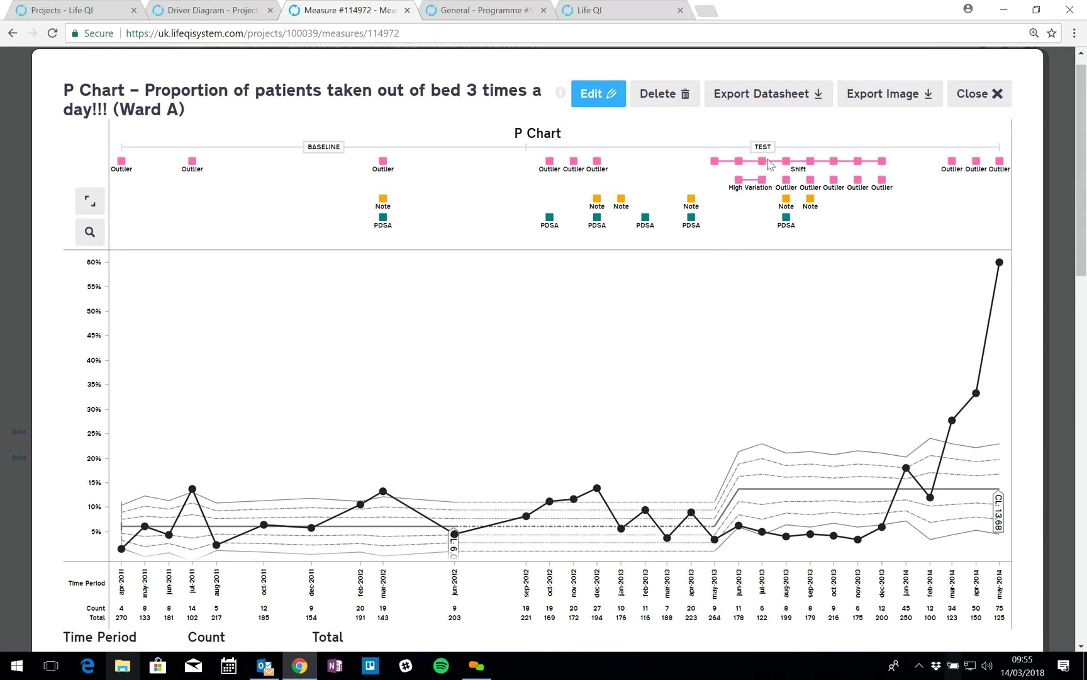
click(972, 94)
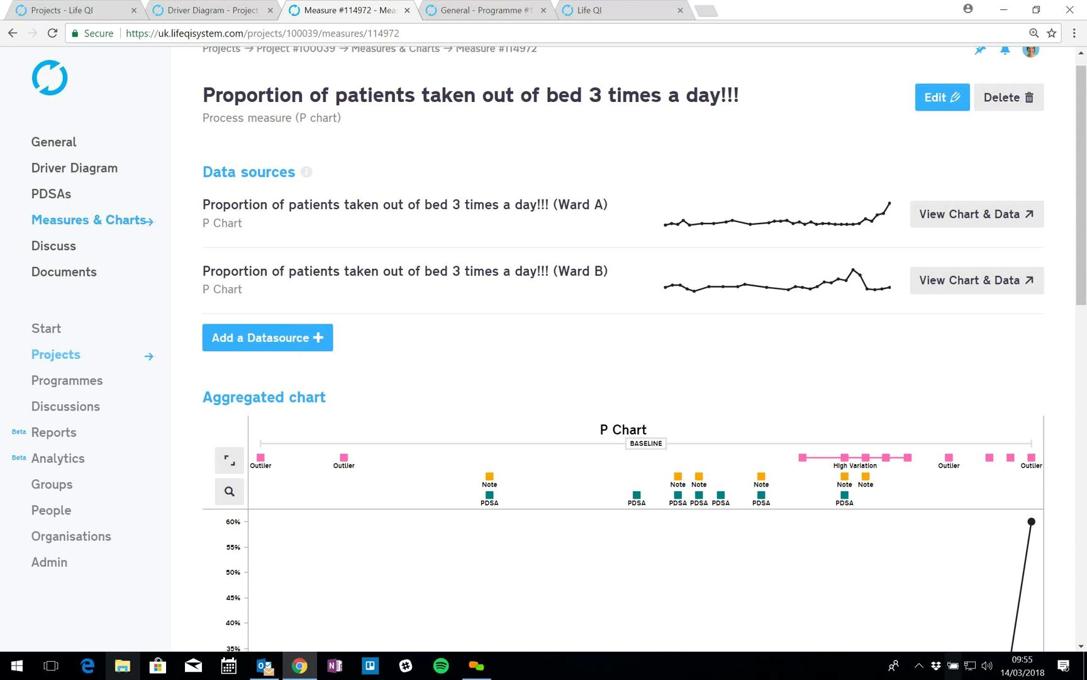
Step: Compare the Ward A and Ward B data sources with the aggregated P chart on the measure page
click(944, 216)
scroll(905, 223, down, 5)
scroll(905, 224, up, 5)
key(Escape)
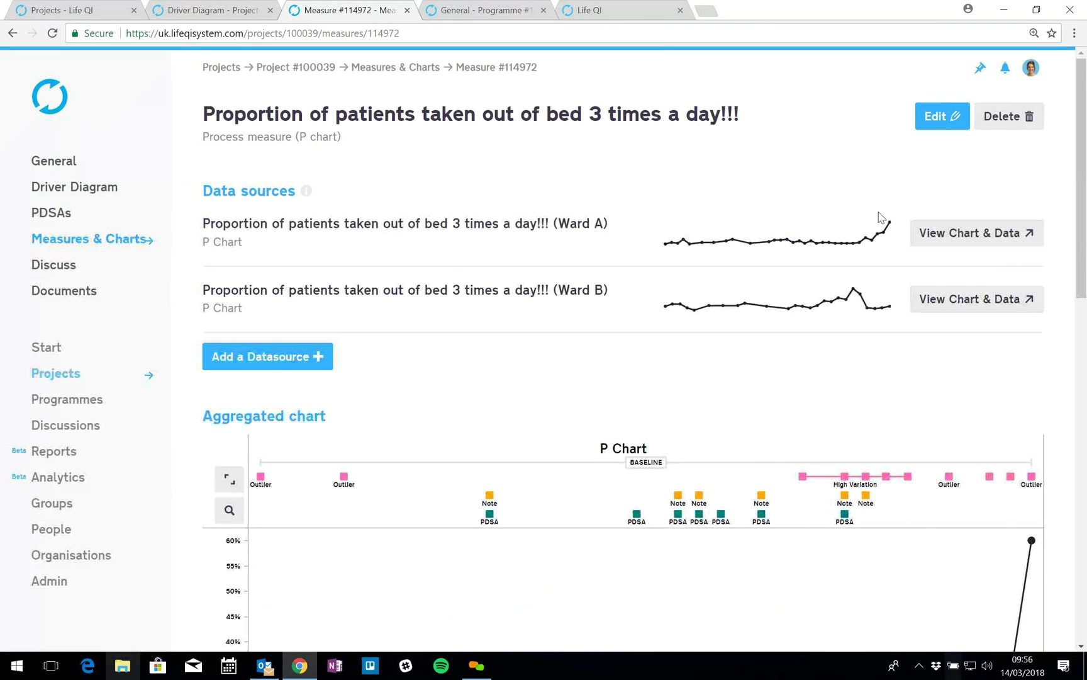
scroll(847, 260, down, 3)
scroll(847, 260, down, 2)
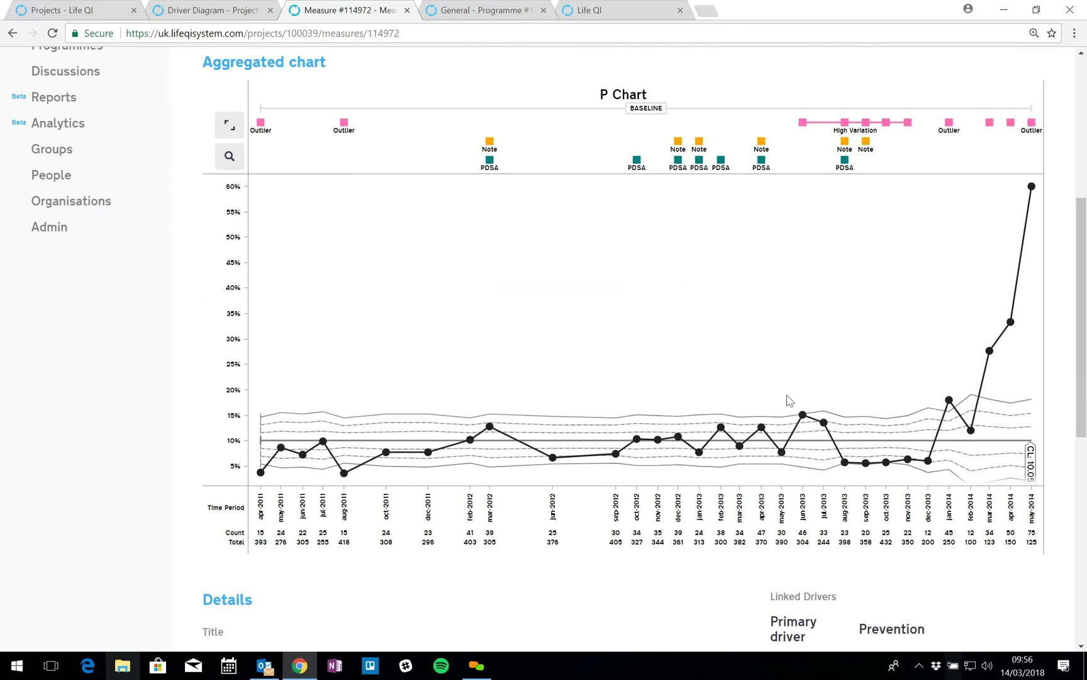
scroll(790, 400, up, 5)
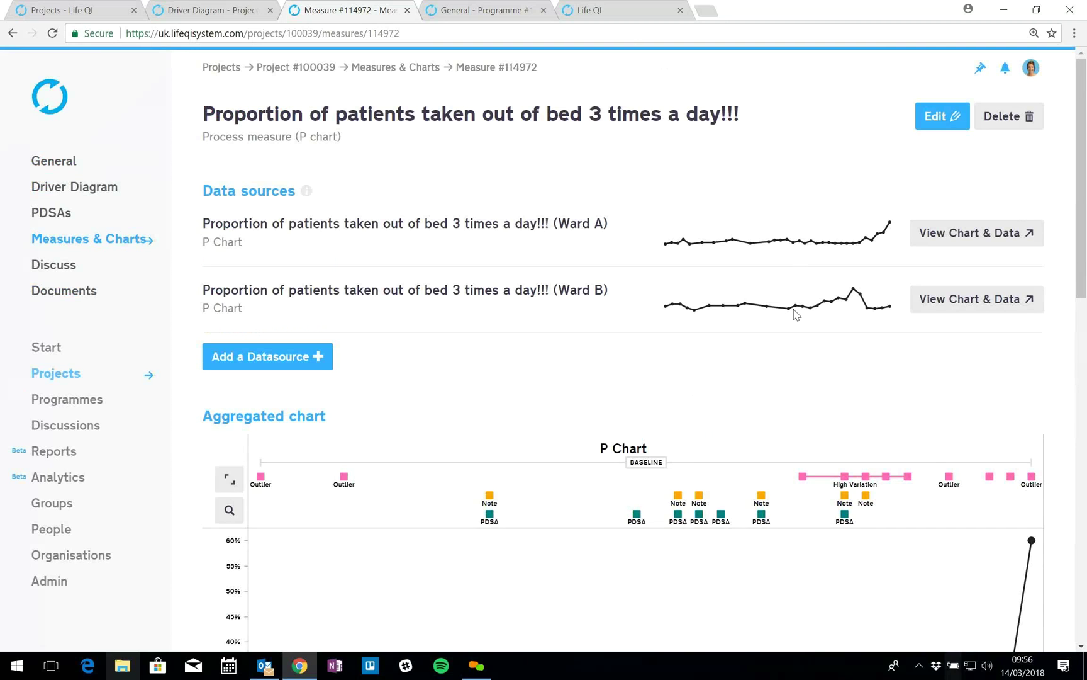
scroll(784, 349, down, 1)
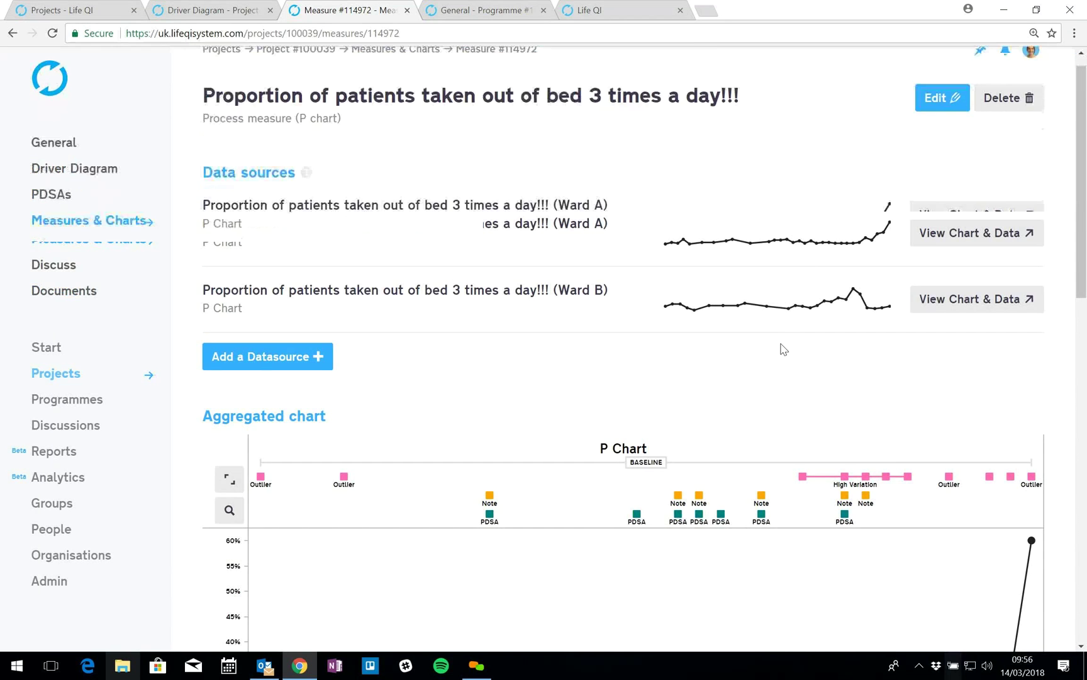
scroll(784, 349, down, 4)
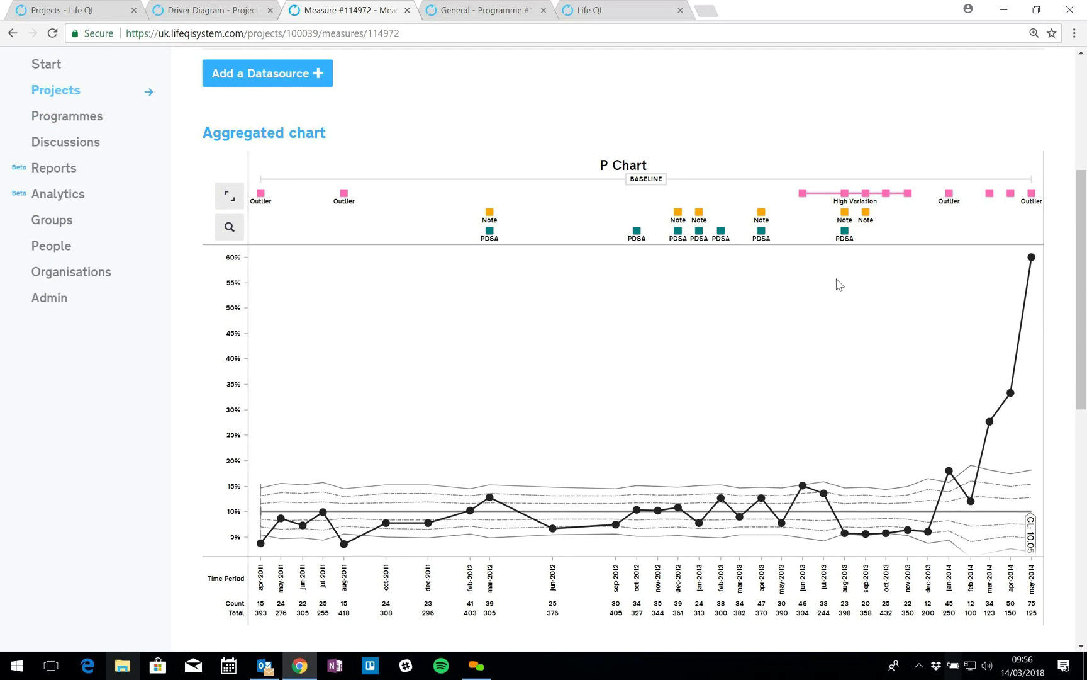
scroll(717, 309, up, 5)
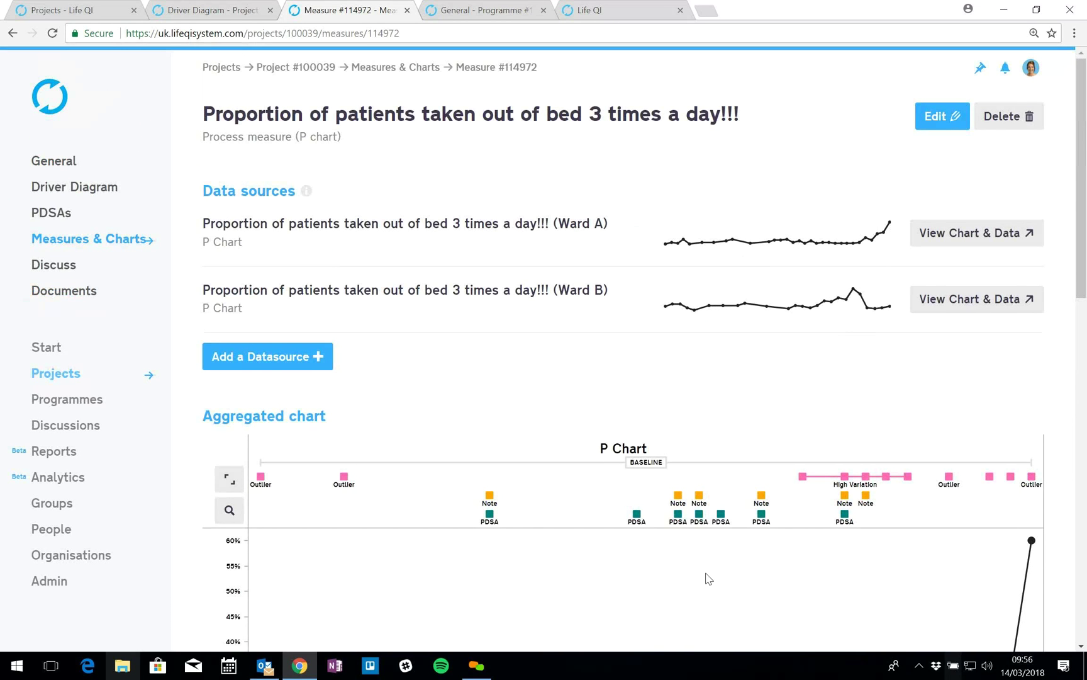
scroll(827, 593, down, 5)
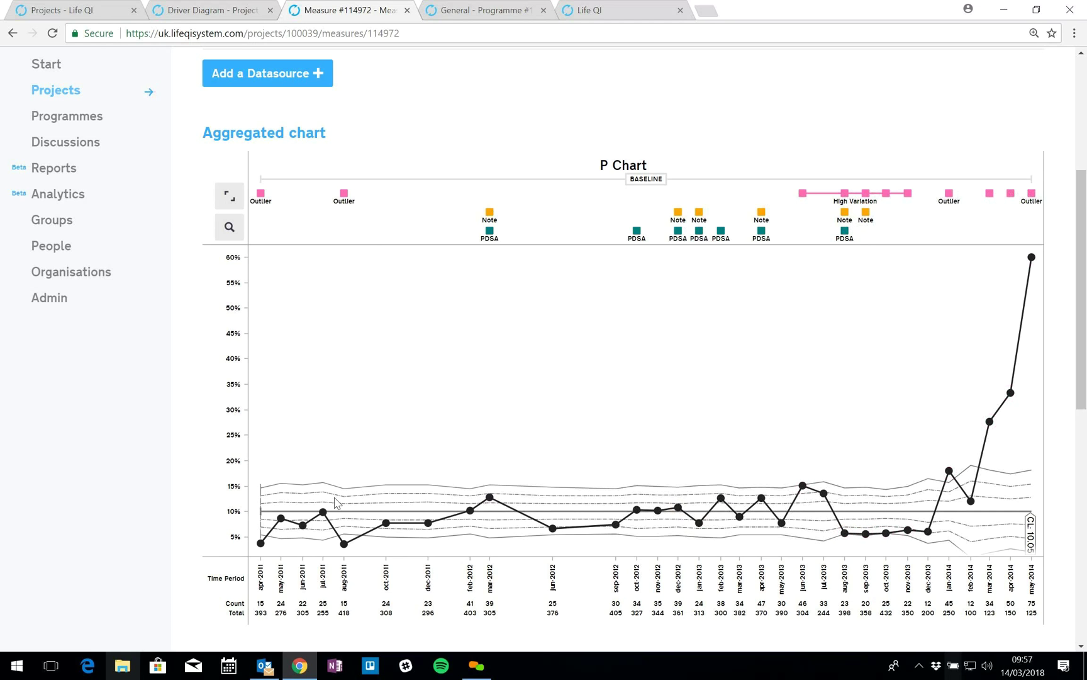
scroll(673, 425, up, 3)
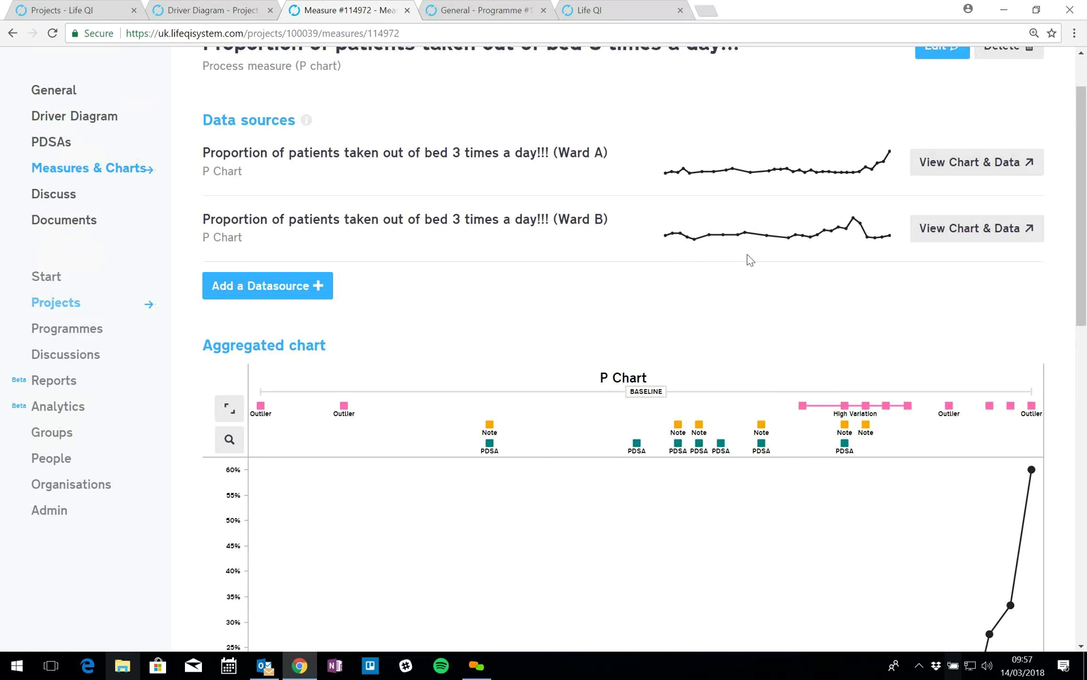
scroll(749, 260, down, 2)
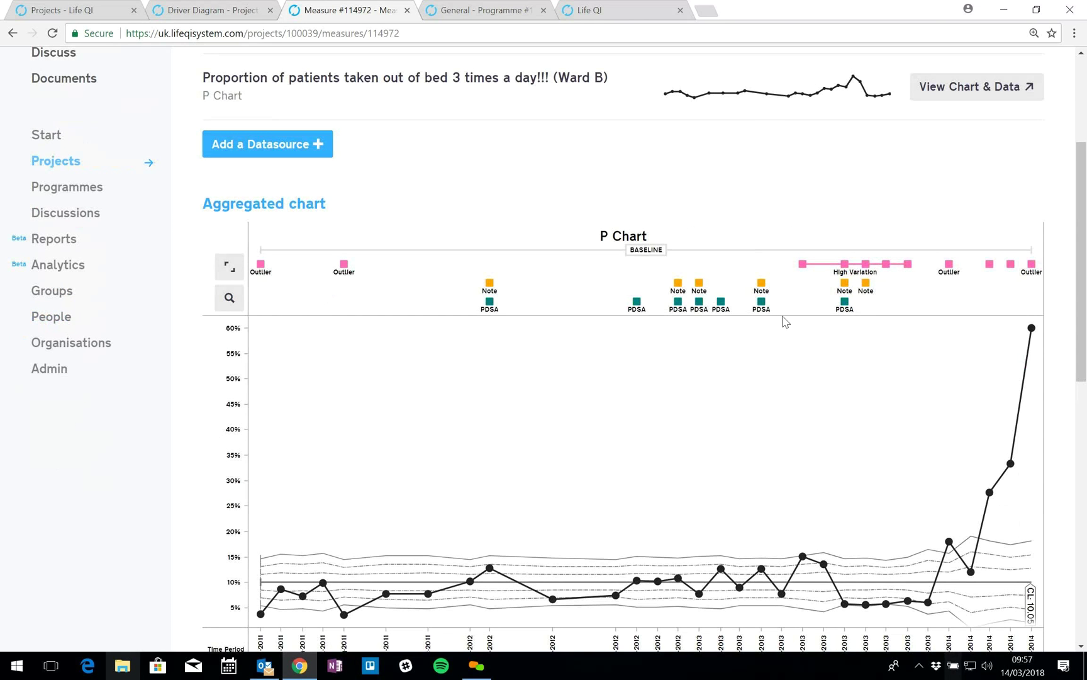
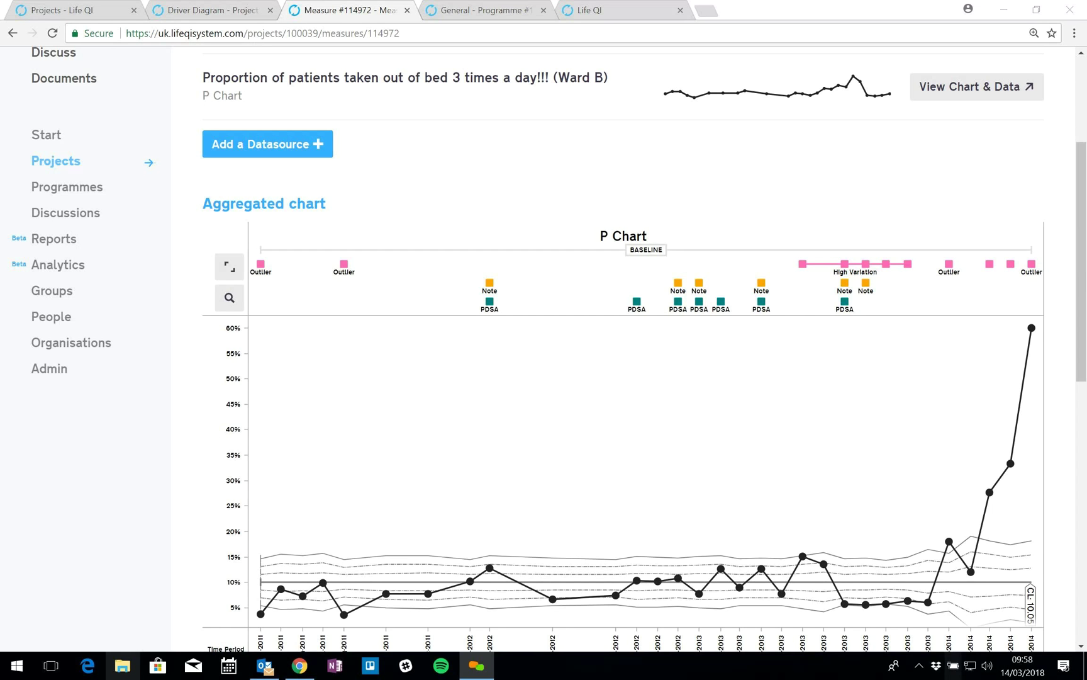
scroll(680, 148, up, 2)
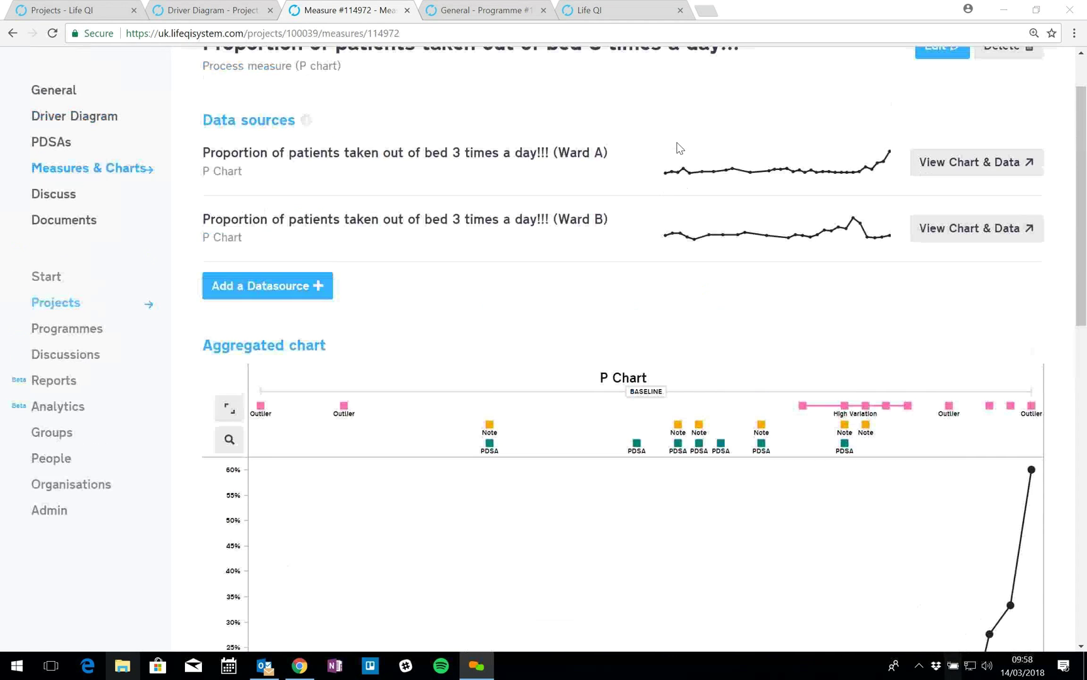
scroll(680, 148, up, 1)
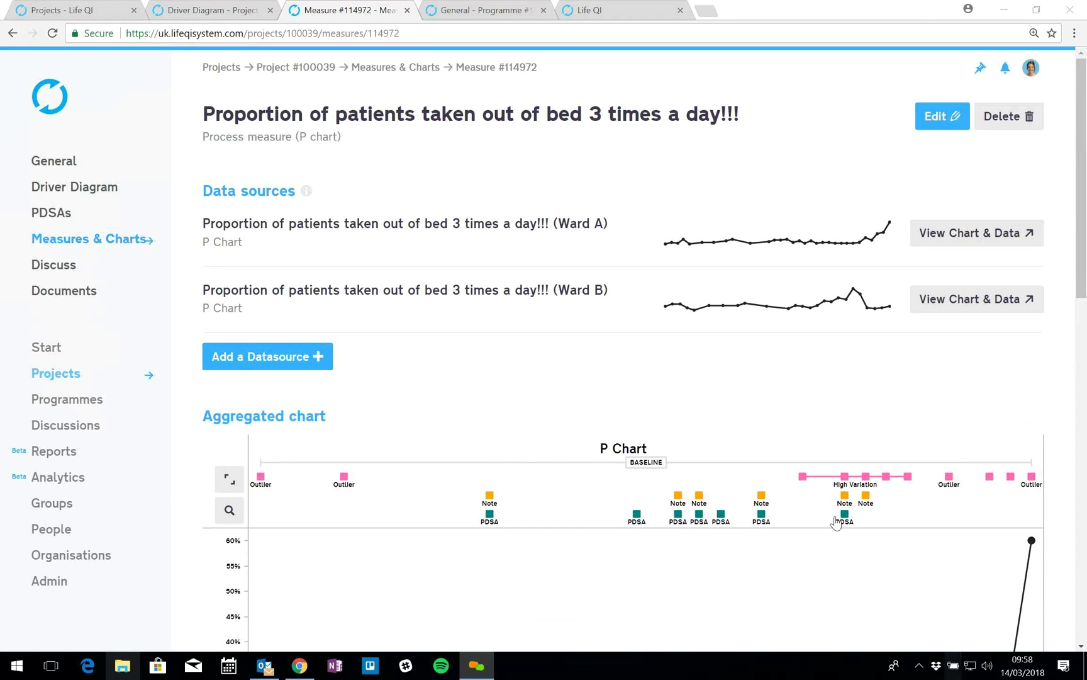
Step: Start a new measure in the Reducing Pressure Sores project's measures and look through the available chart types
click(120, 242)
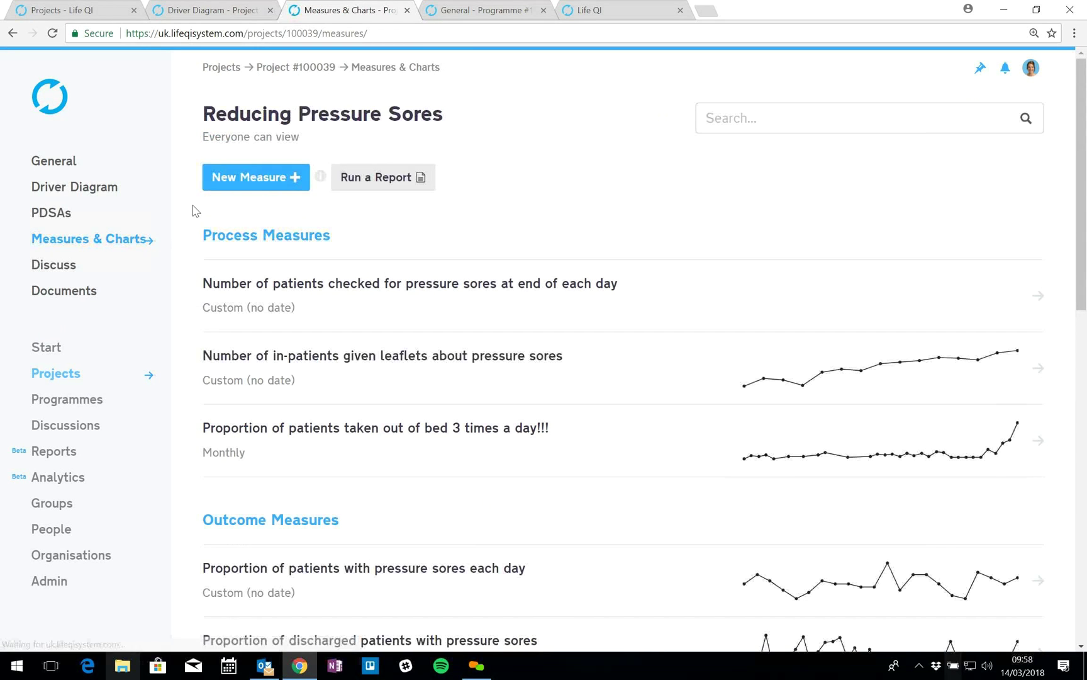
click(274, 177)
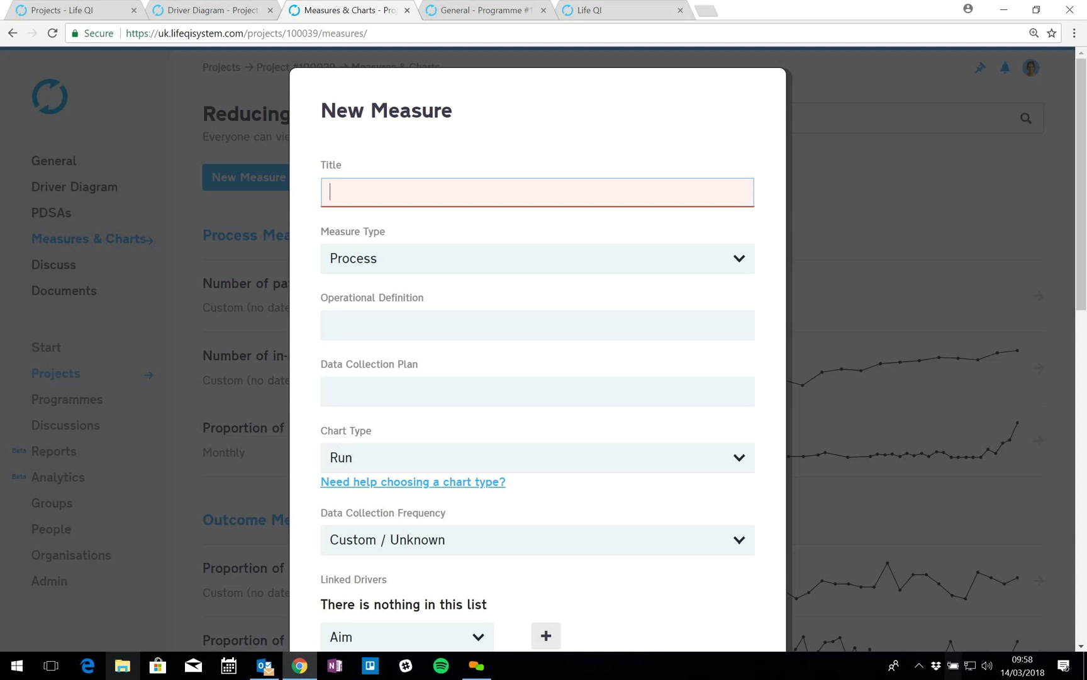
scroll(420, 251, down, 3)
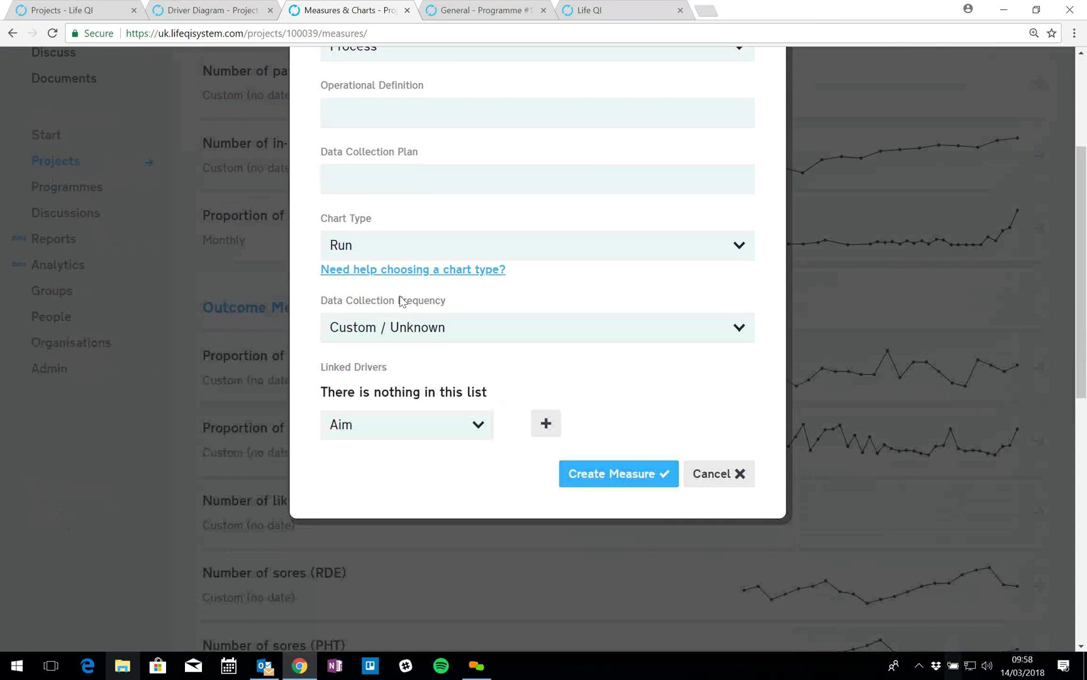
click(419, 251)
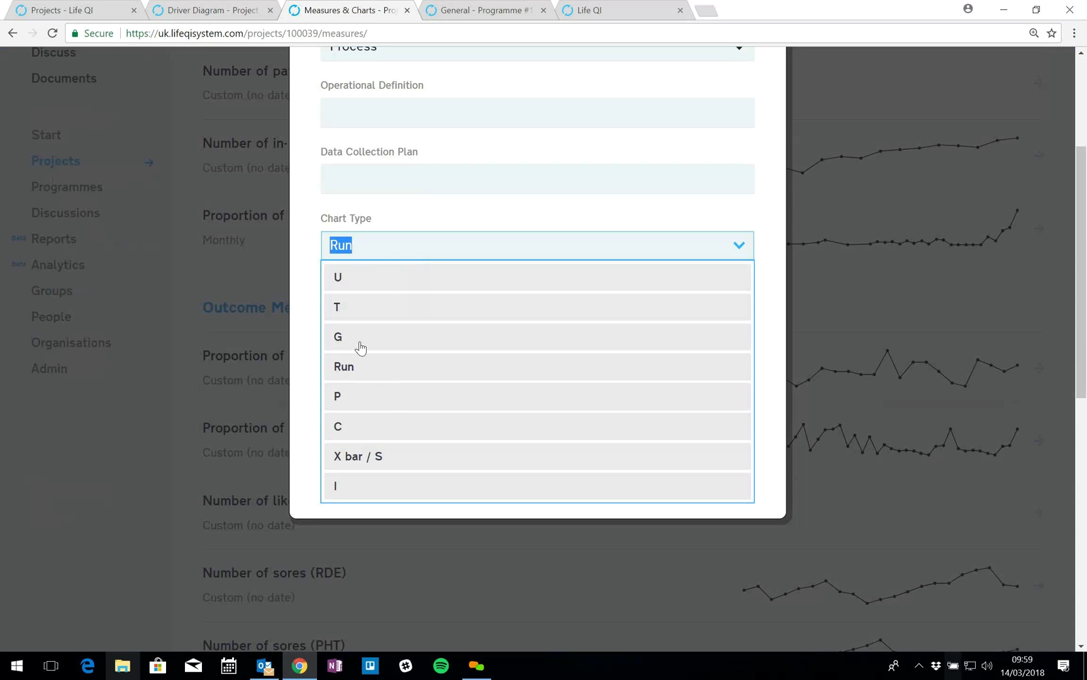
click(308, 282)
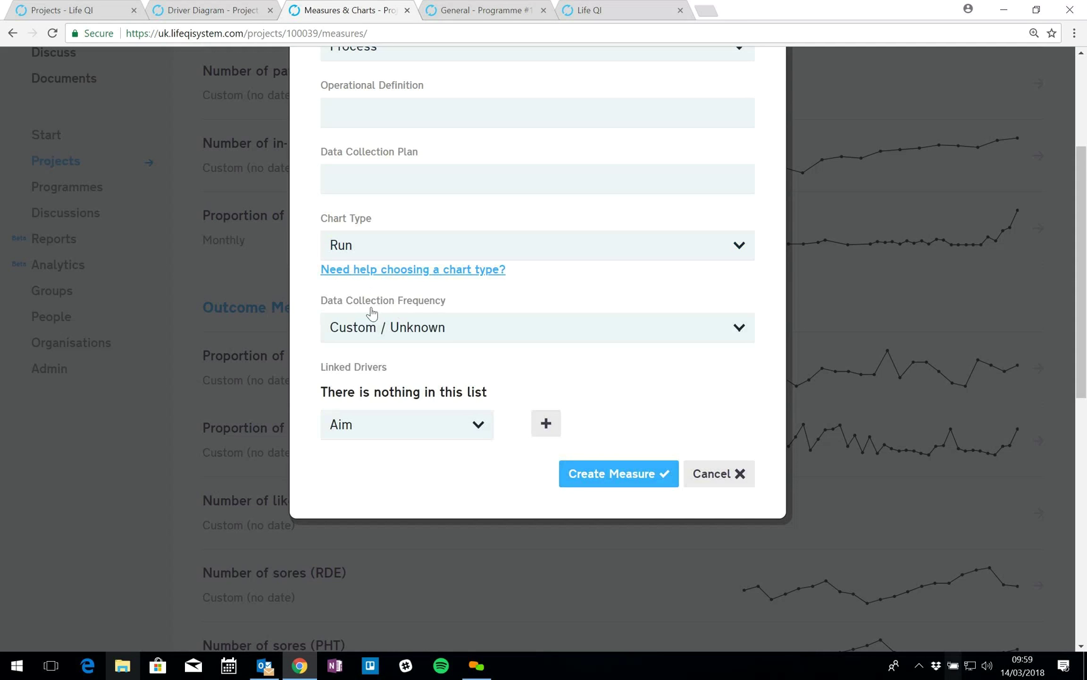
Step: Read the chart type guidance for Run, I, C and P charts from the New Measure form, and close the guidance
click(404, 272)
scroll(460, 350, down, 4)
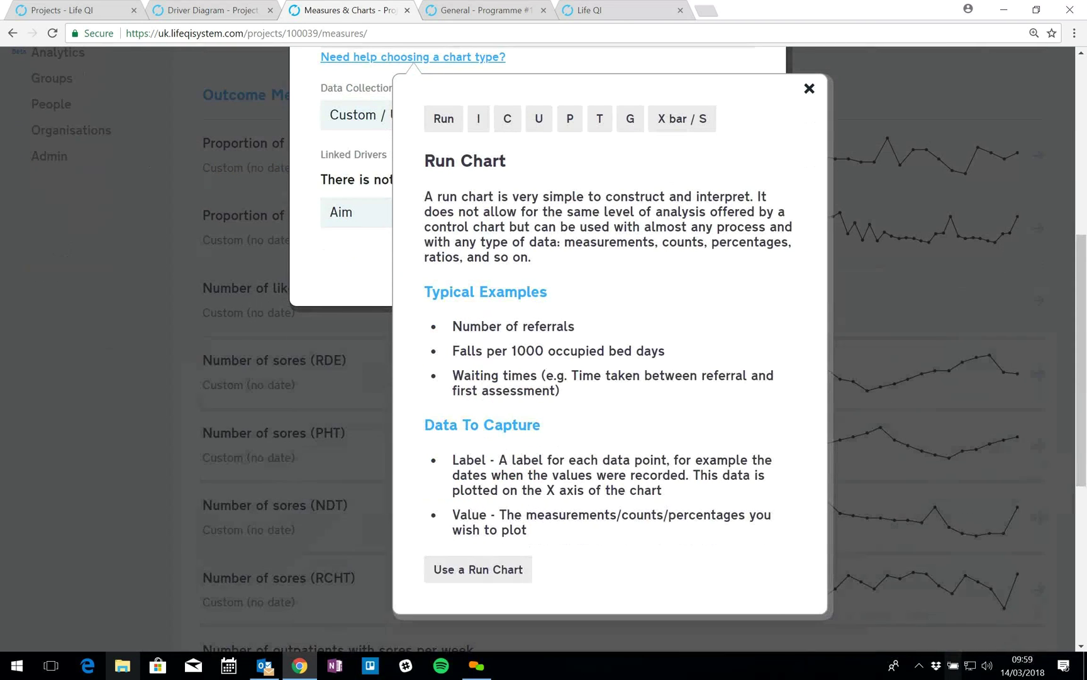
click(479, 120)
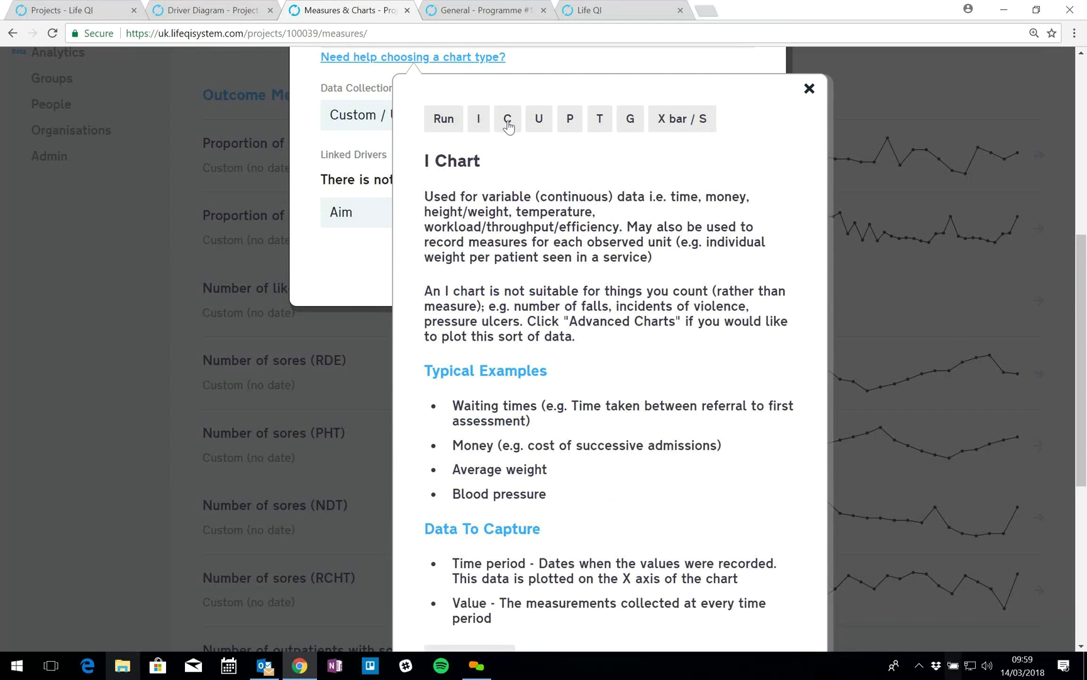
click(507, 120)
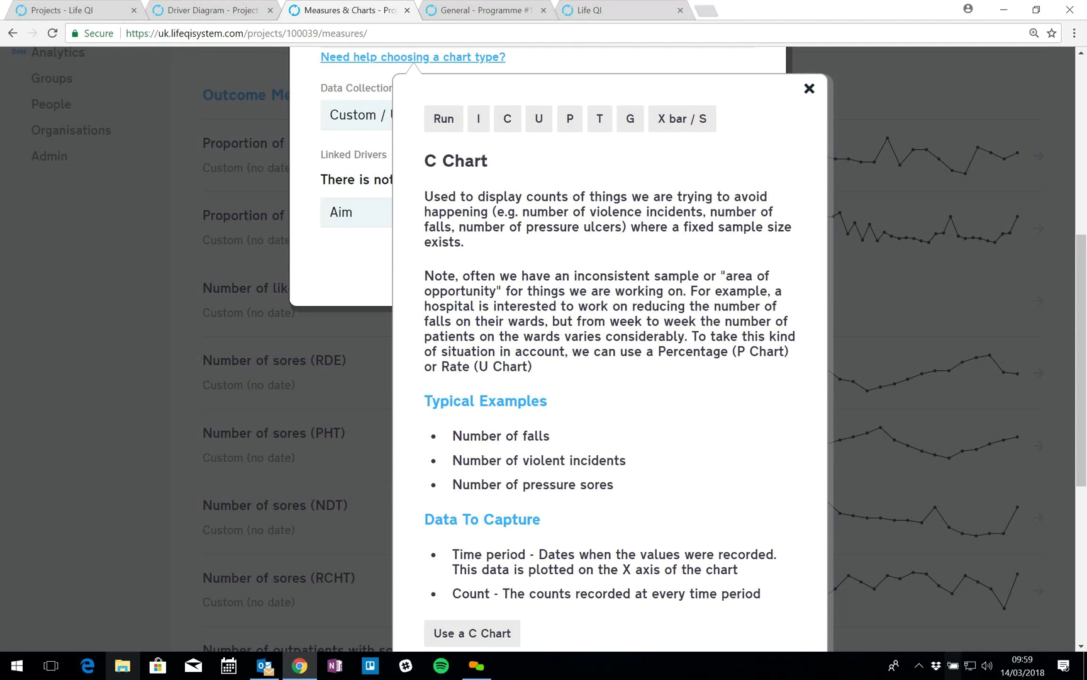
click(565, 126)
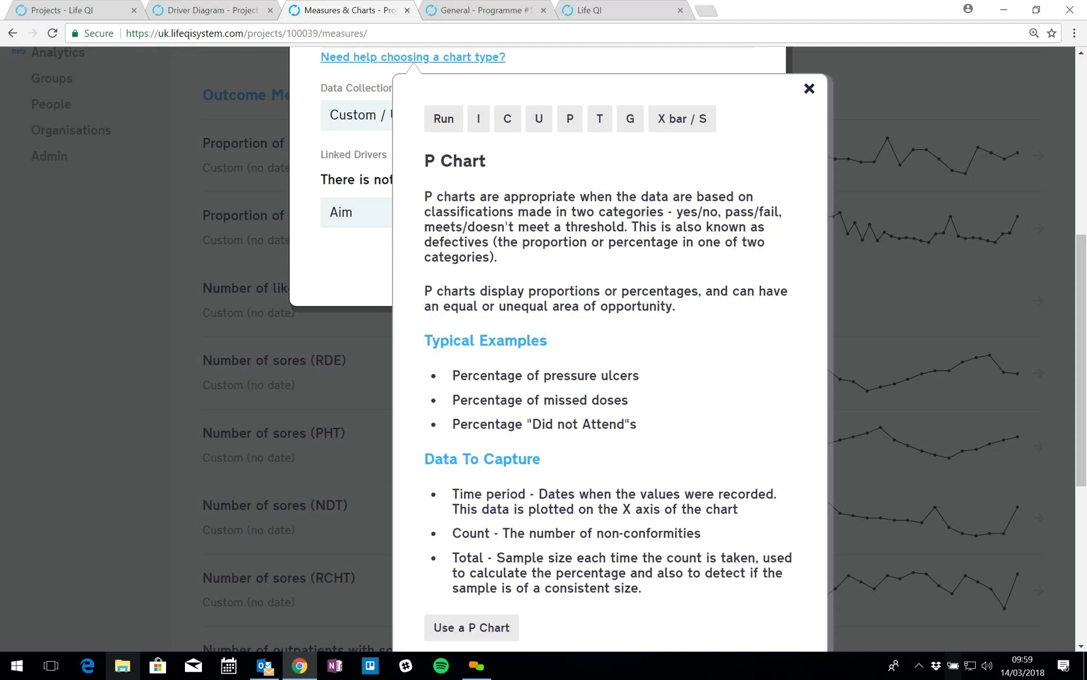
scroll(491, 554, up, 5)
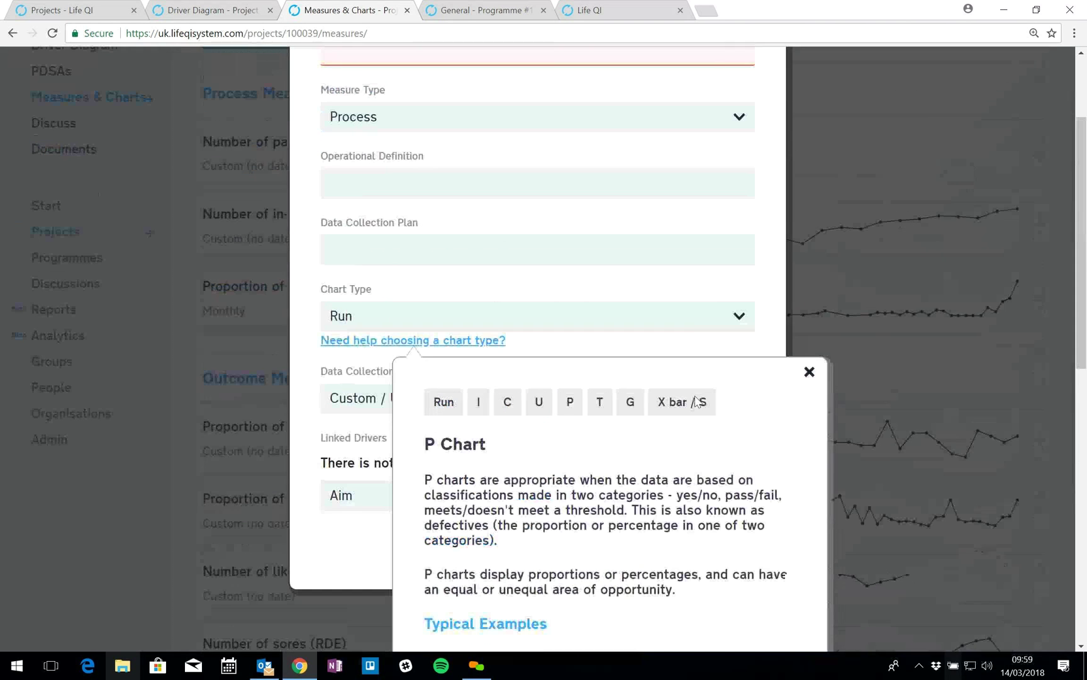
click(809, 372)
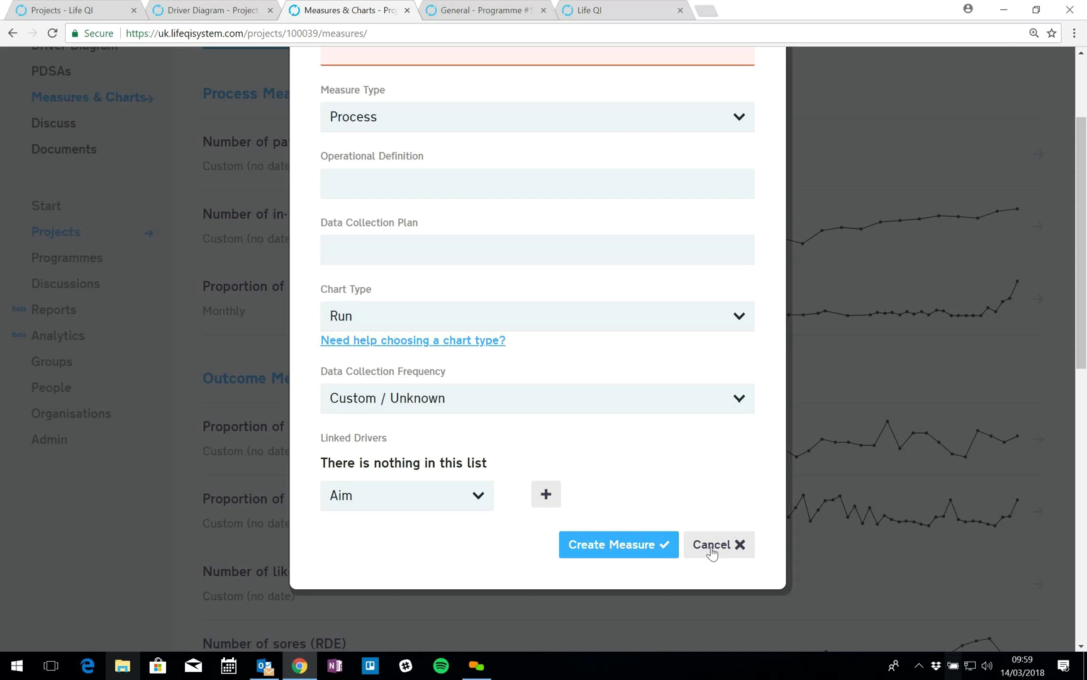
Step: Look over the fields of the New Measure form and cancel it without creating a measure
scroll(712, 552, up, 3)
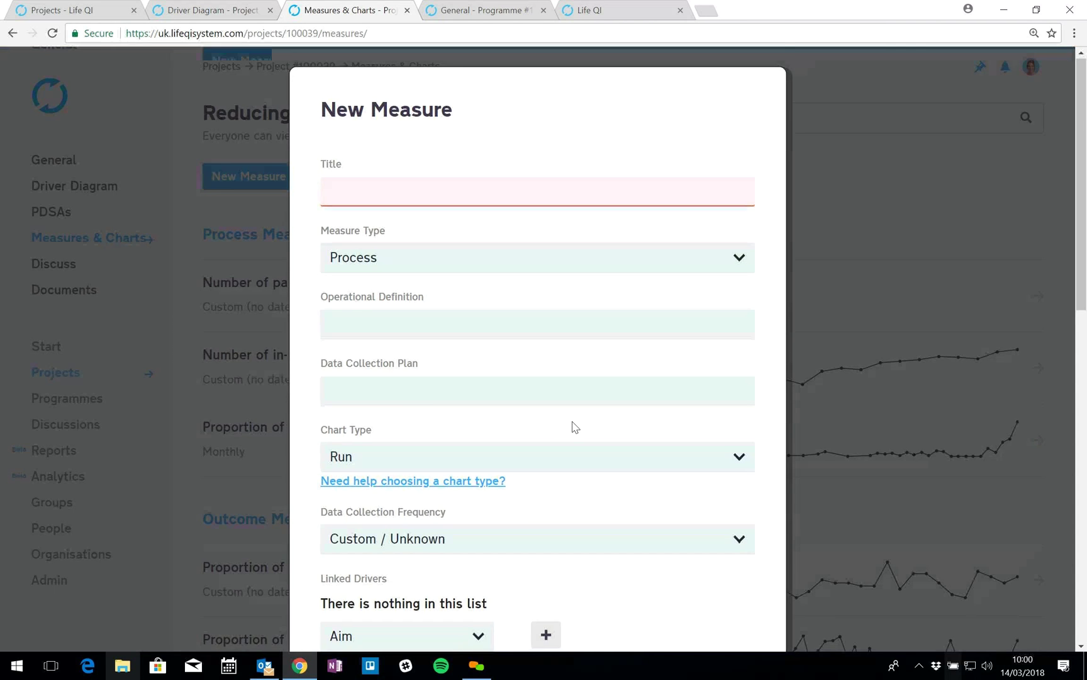
scroll(574, 427, down, 3)
click(720, 546)
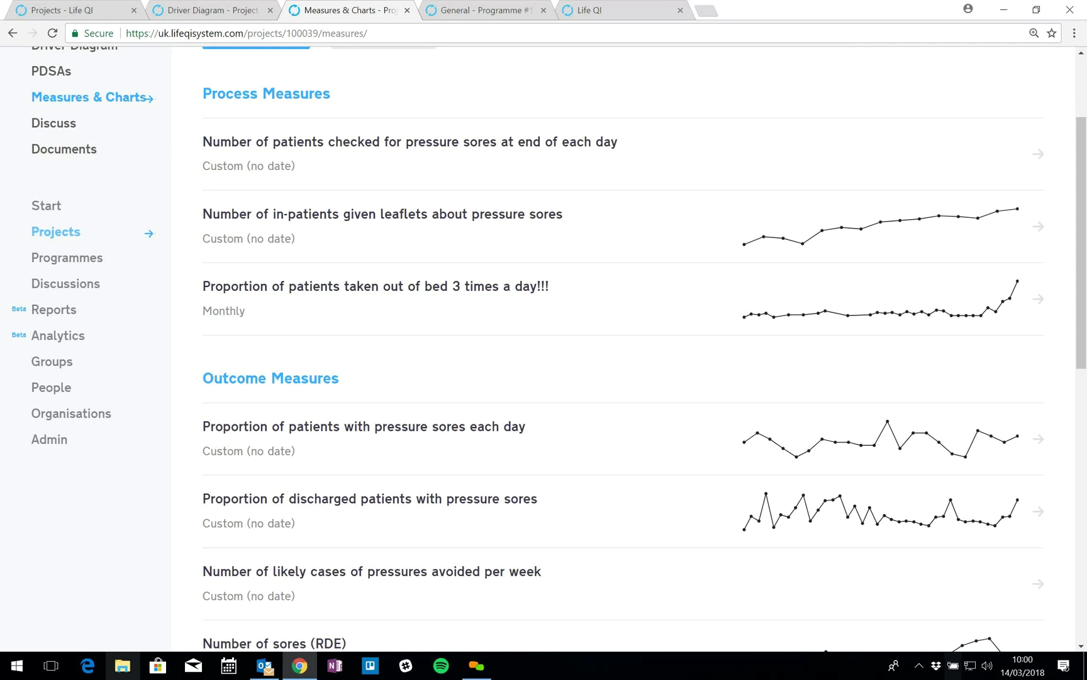
Step: Open the process measure "Proportion of patients taken out of bed 3 times a day!!!" and review its data sources and aggregated P chart
click(637, 310)
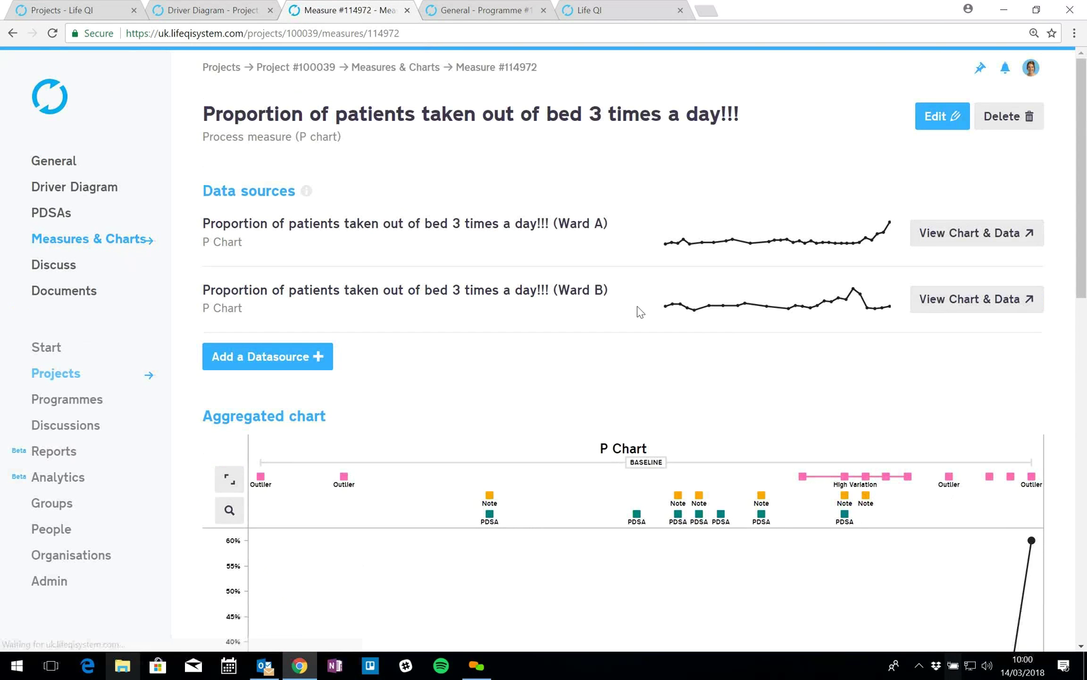
scroll(639, 311, down, 3)
scroll(640, 313, down, 3)
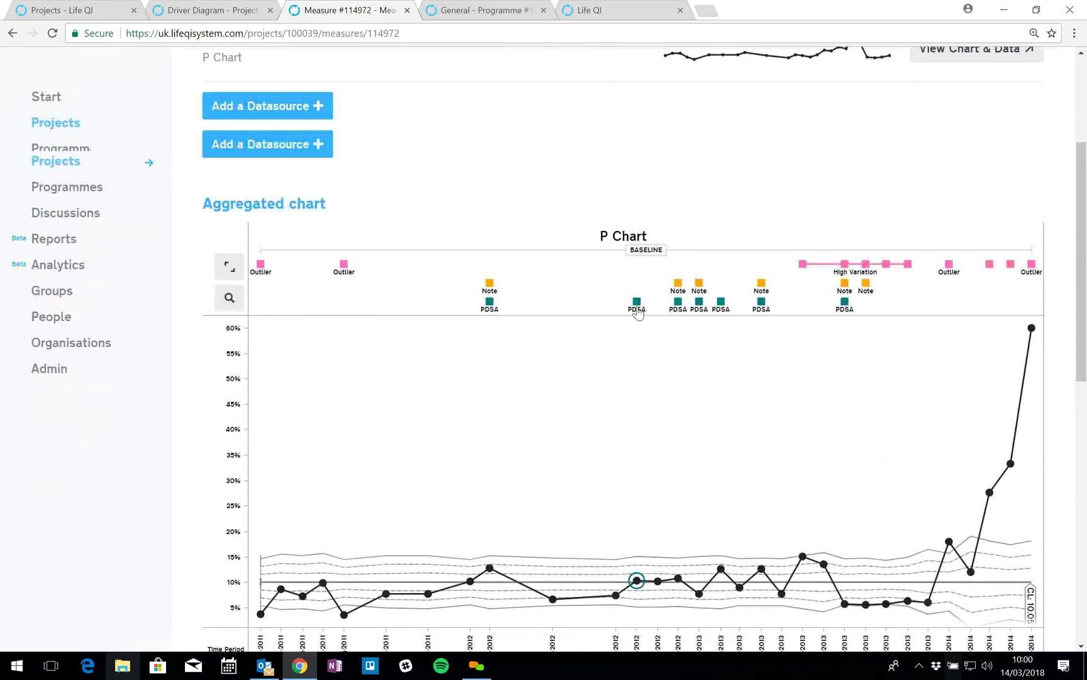
scroll(640, 312, up, 2)
scroll(639, 311, up, 3)
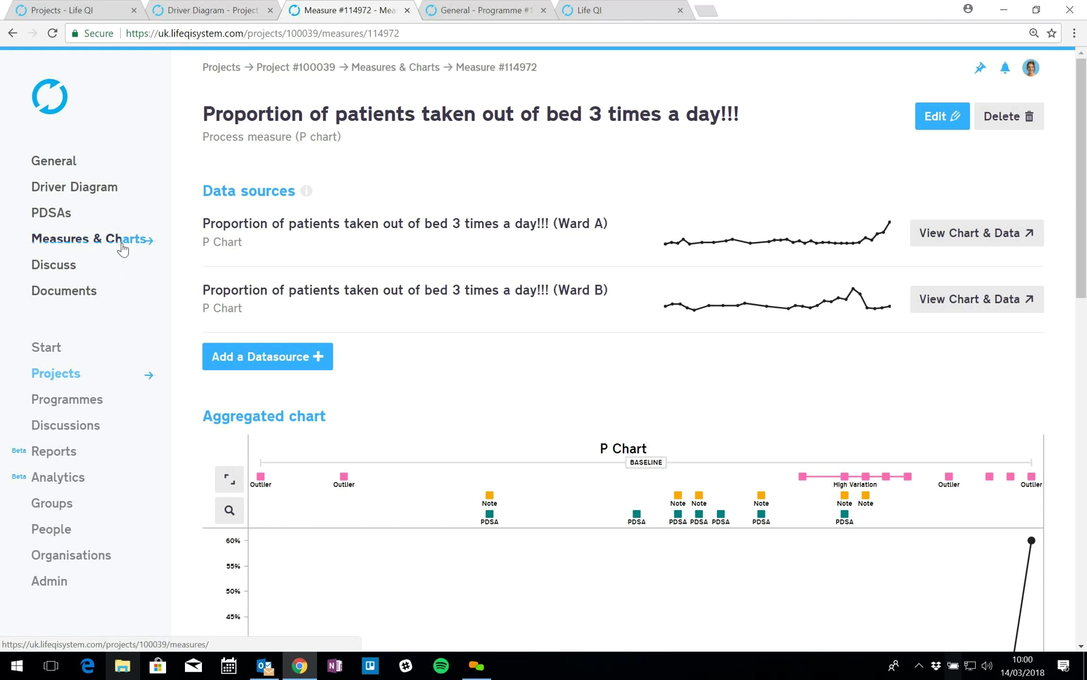
Step: View the Reducing Pressure Sores project's driver diagram and open the project's documents
click(100, 194)
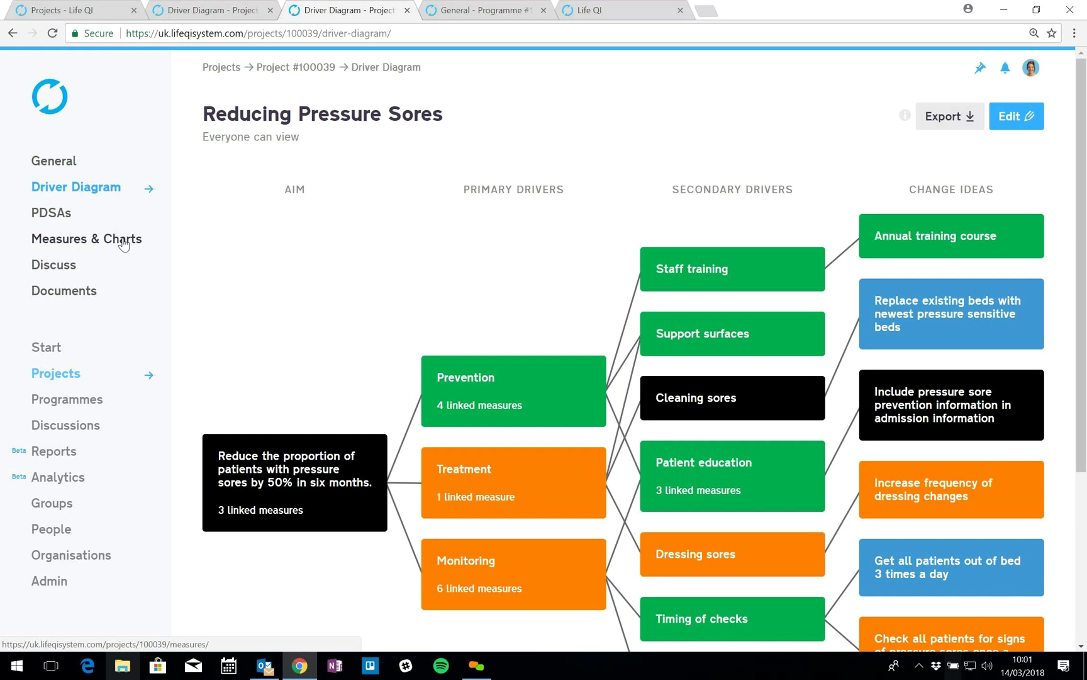
click(71, 294)
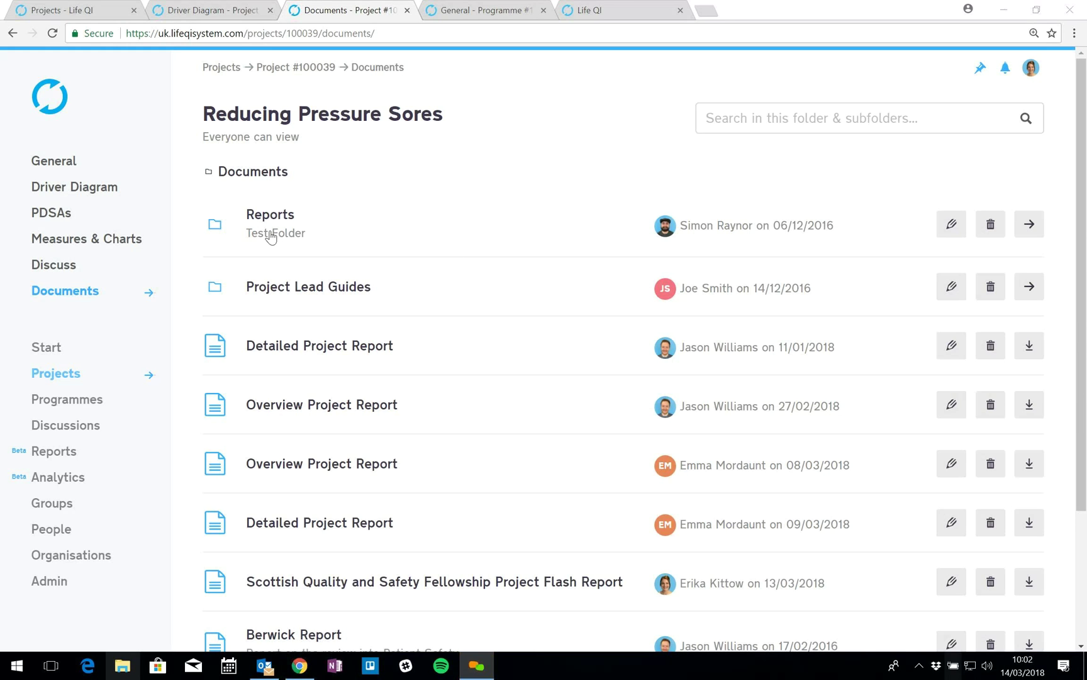
Step: Open the Reducing Pressure Sores project's Measures & Charts and review its process, outcome and balance measures
click(129, 242)
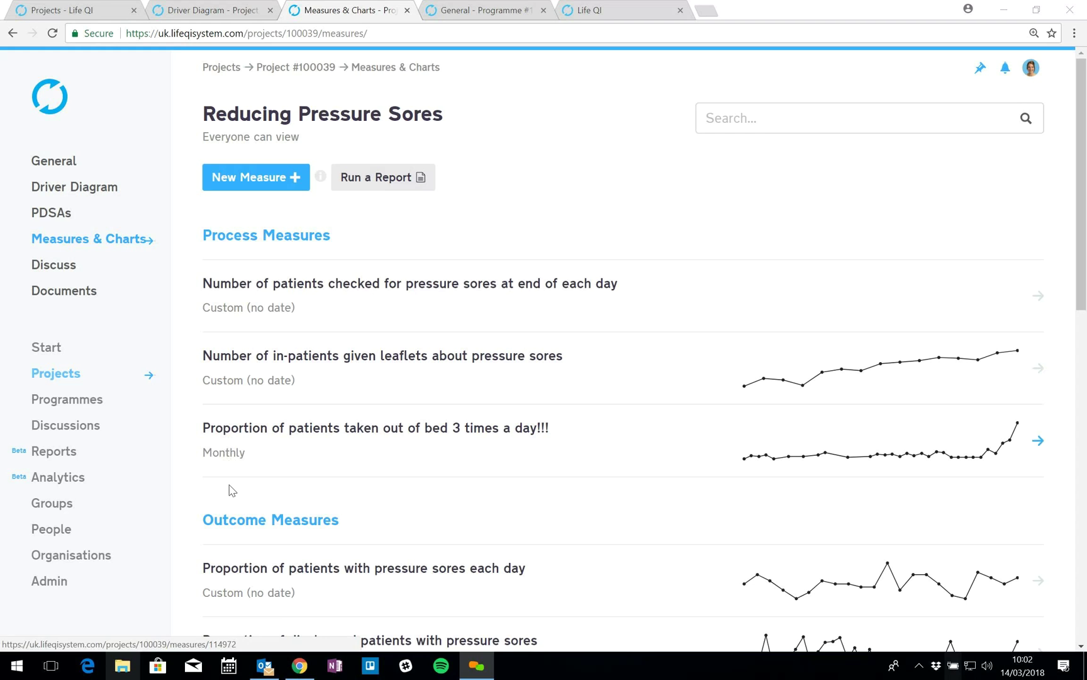
scroll(230, 490, down, 1)
scroll(230, 489, down, 3)
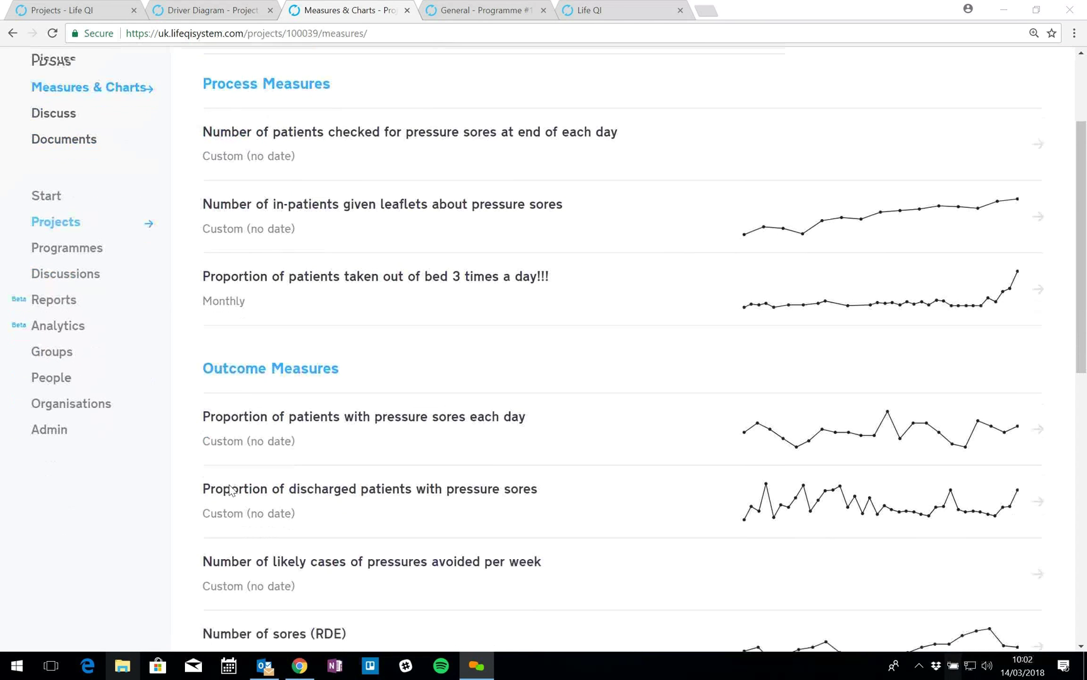
scroll(230, 490, up, 4)
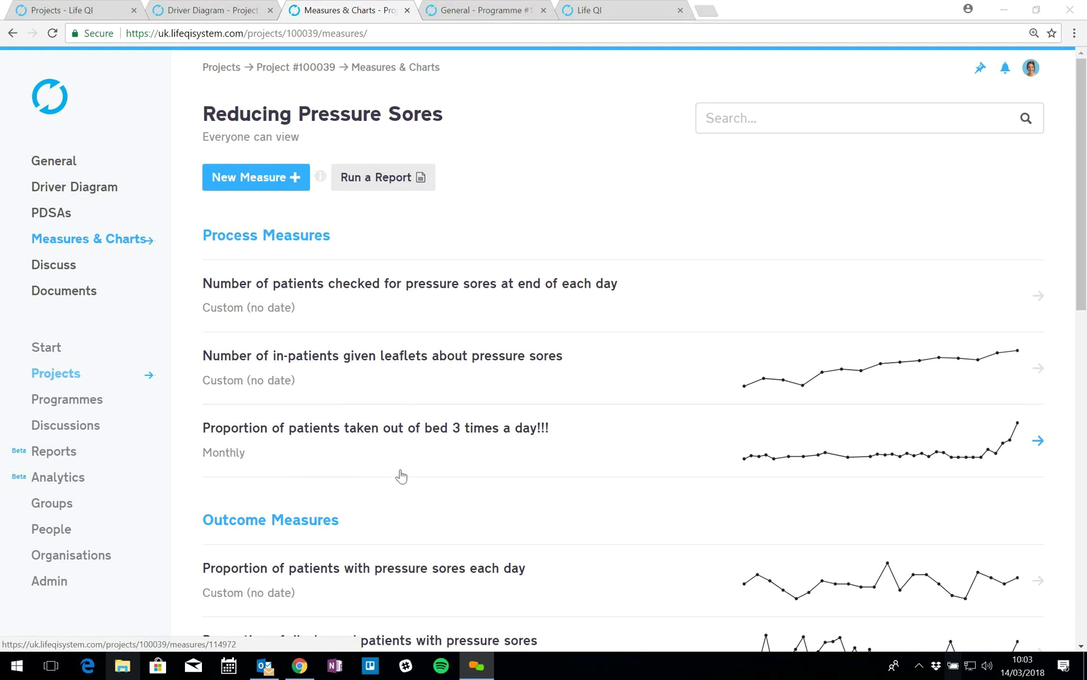
scroll(412, 480, down, 3)
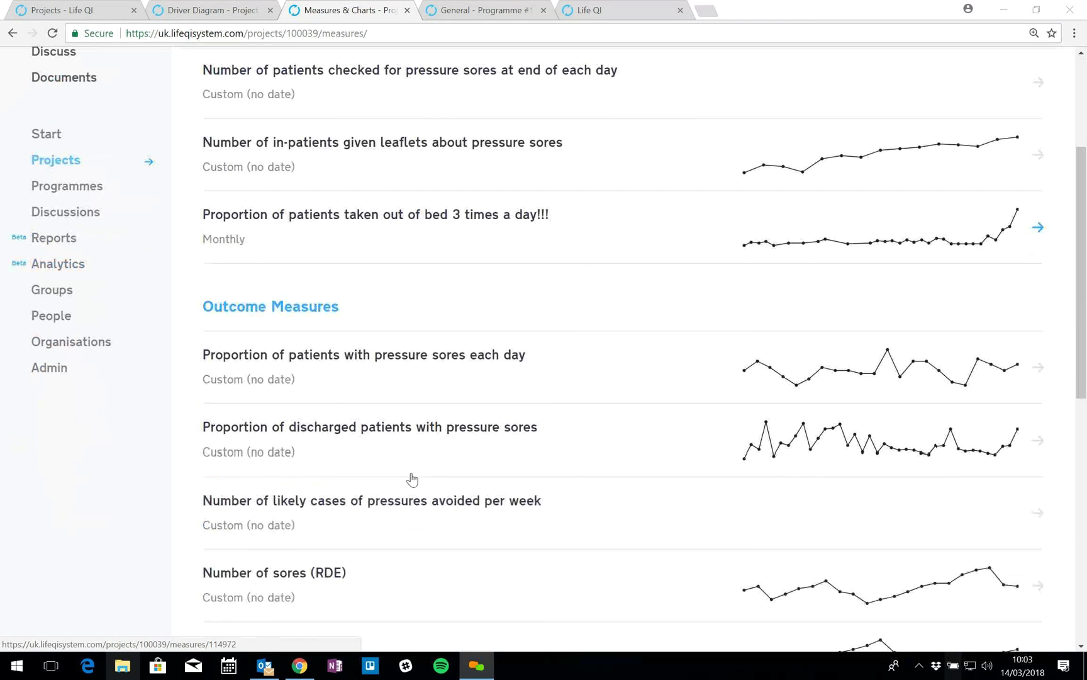
scroll(412, 479, down, 3)
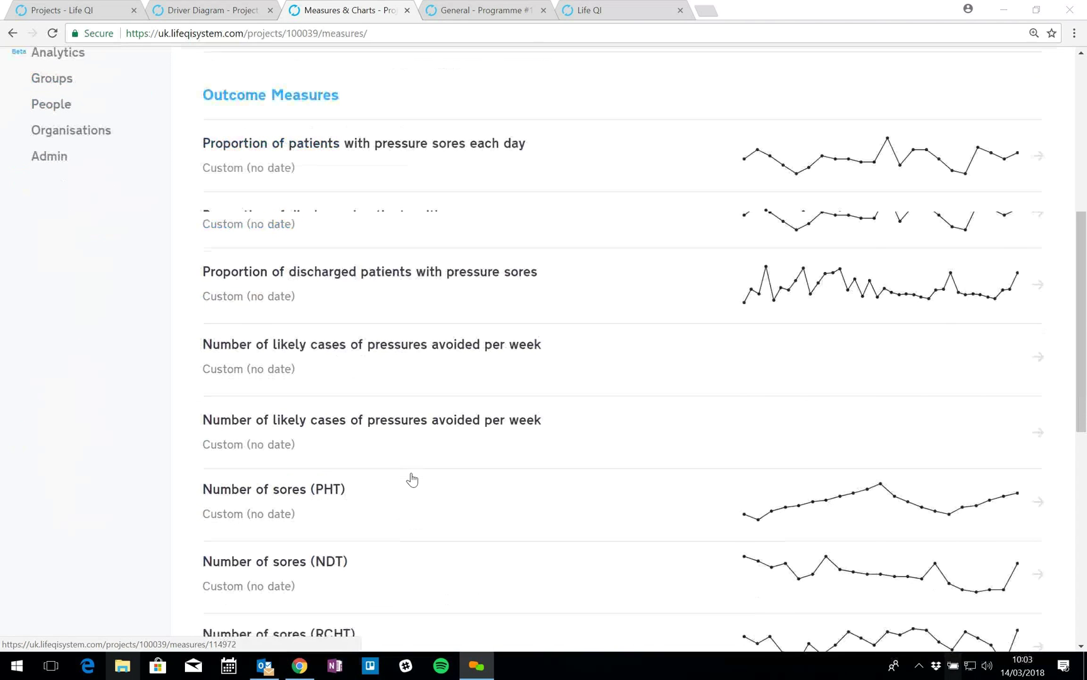
scroll(412, 480, down, 2)
scroll(413, 480, up, 6)
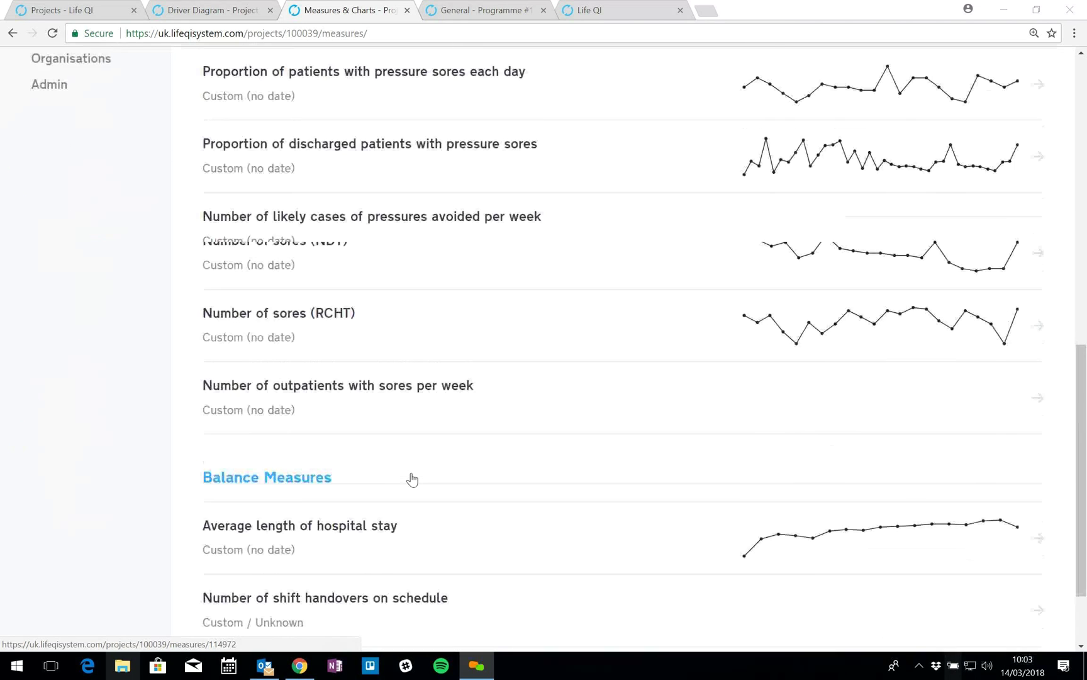
scroll(412, 479, up, 1)
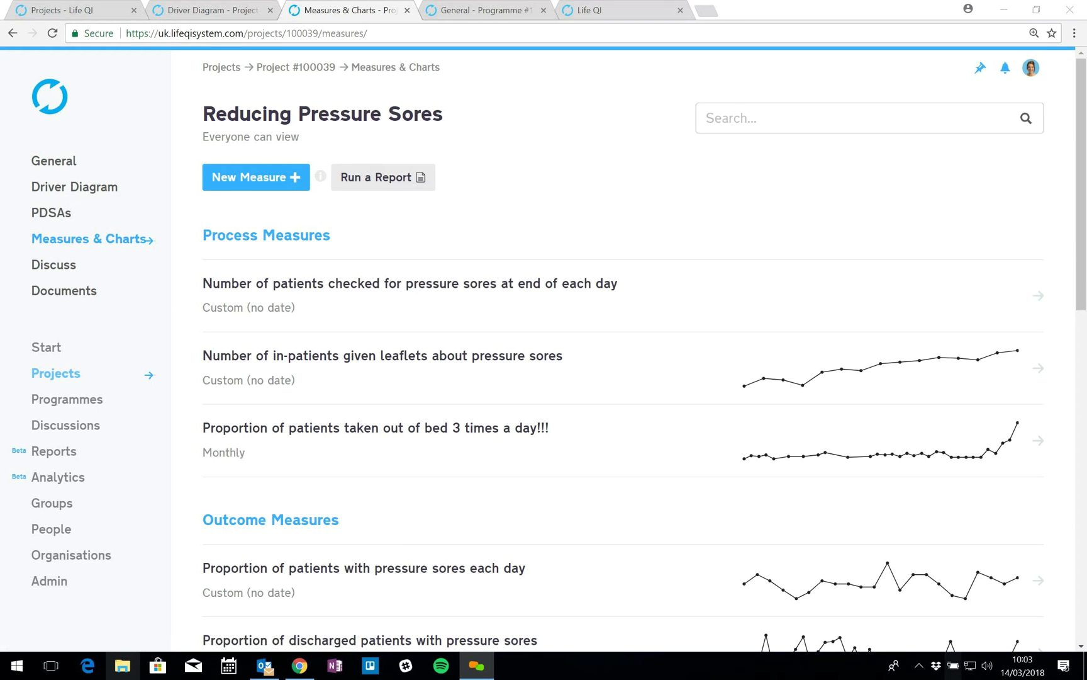
Step: Open the project team general discussion thread among the project's discussions and view its comments and full member list
click(63, 269)
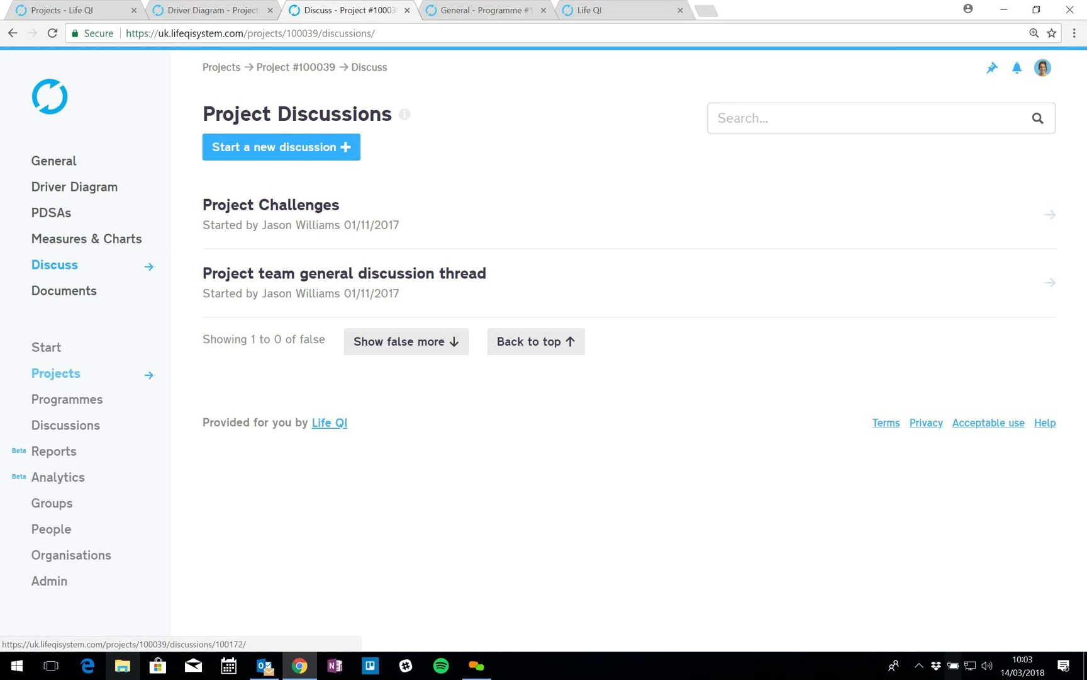
click(547, 296)
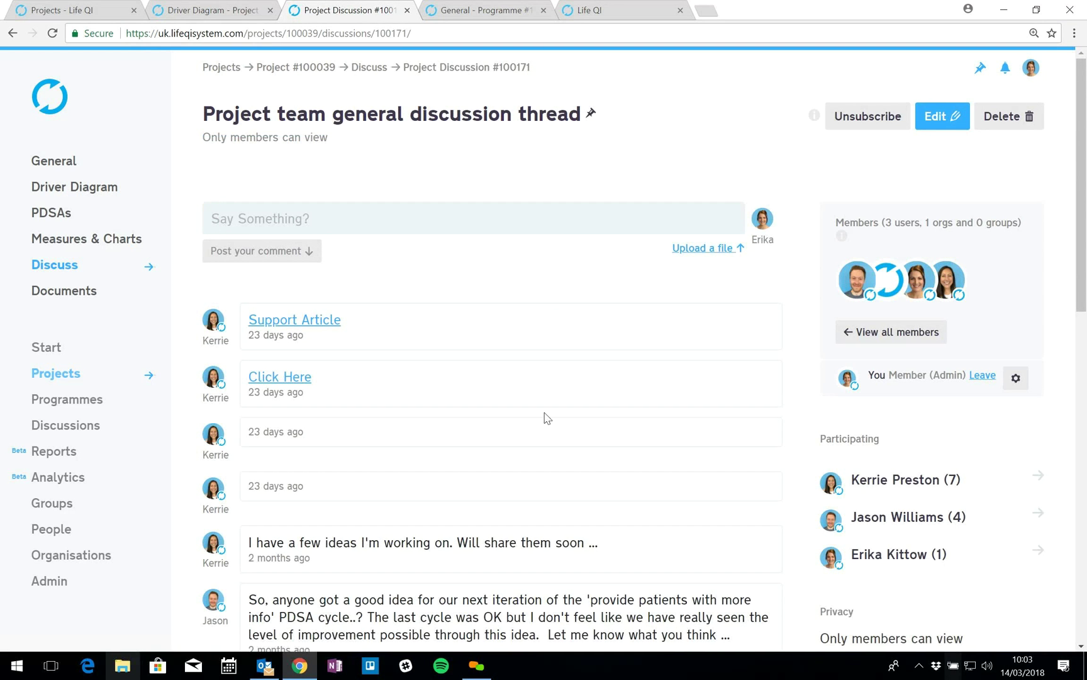
scroll(1086, 198, down, 3)
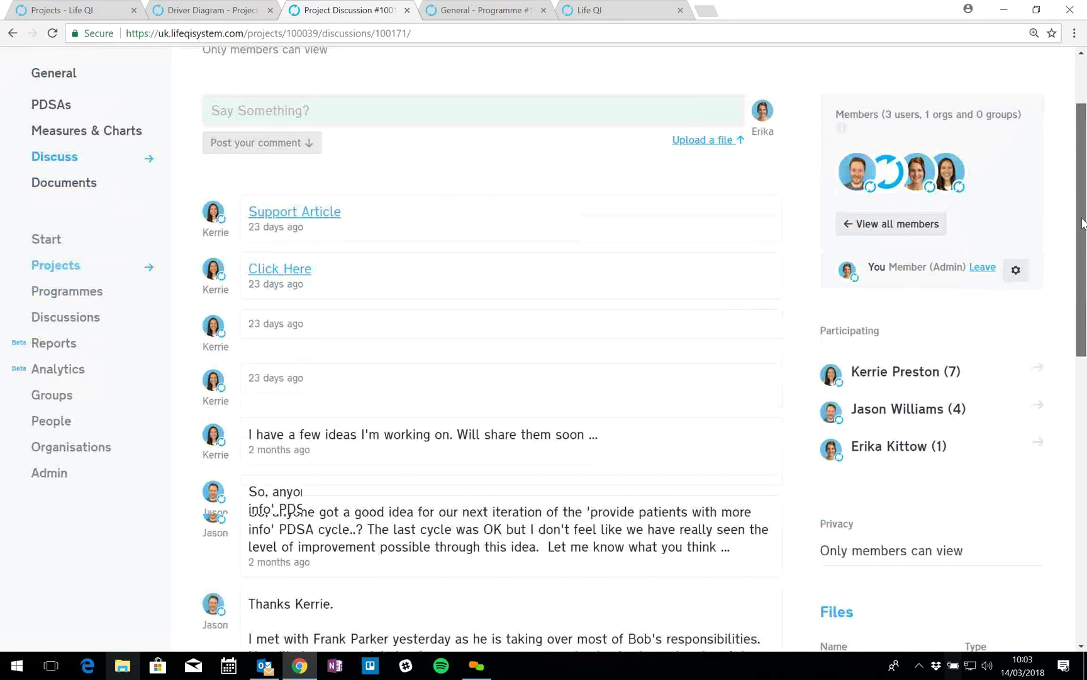
scroll(1086, 253, up, 3)
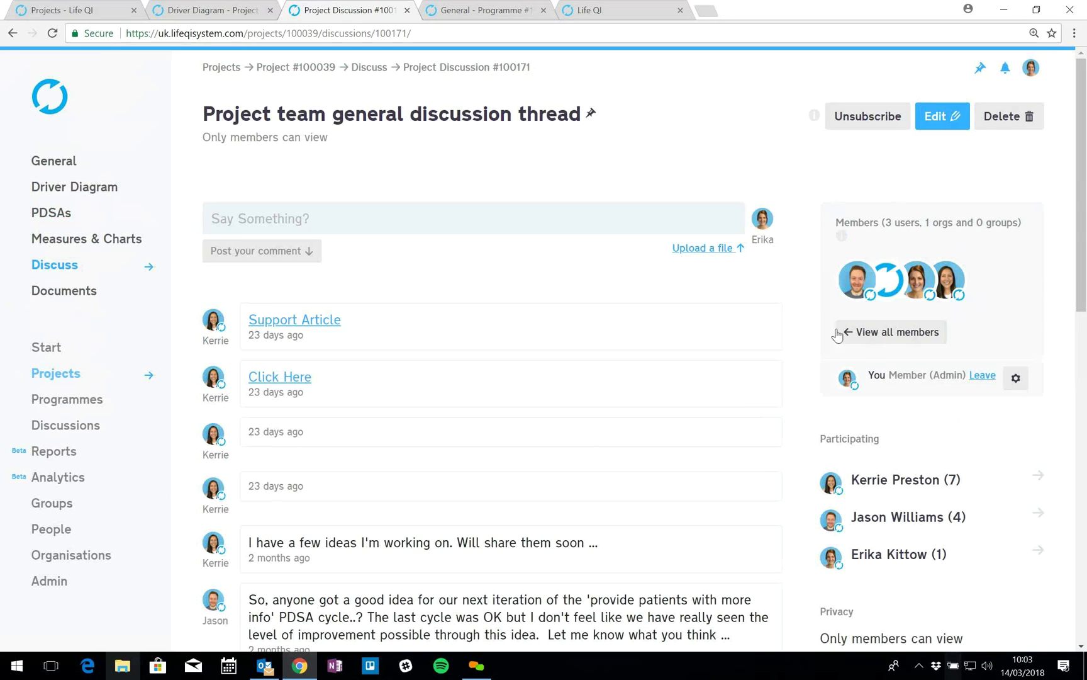
click(878, 342)
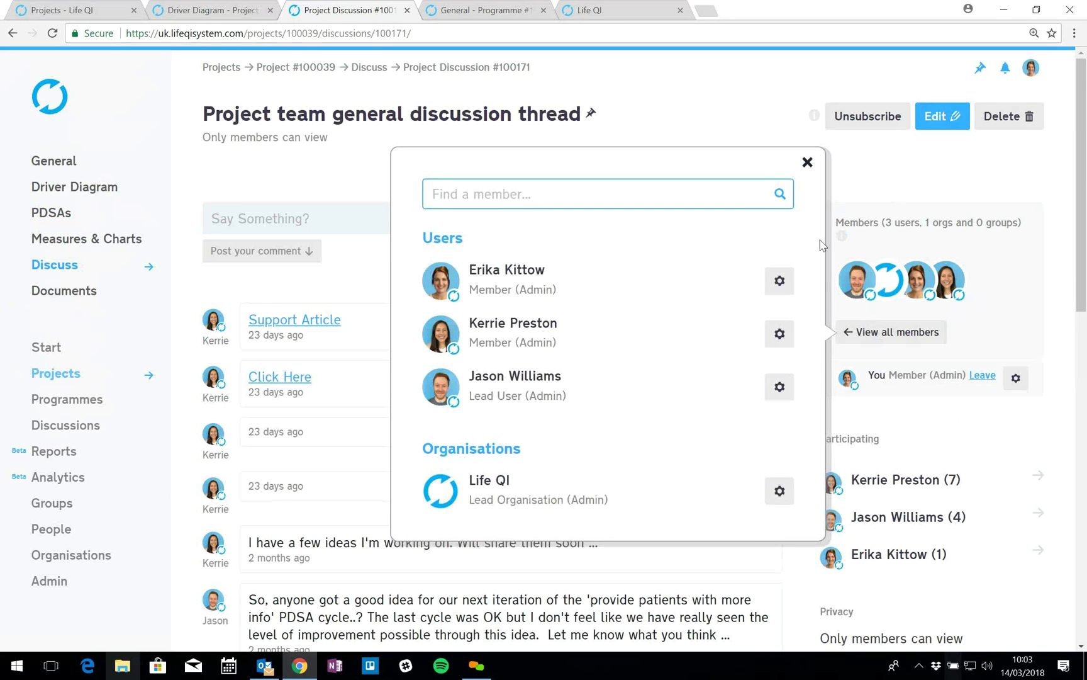
click(806, 163)
mouse_move(1083, 154)
mouse_down()
mouse_move(1085, 250)
mouse_move(1085, 145)
mouse_up()
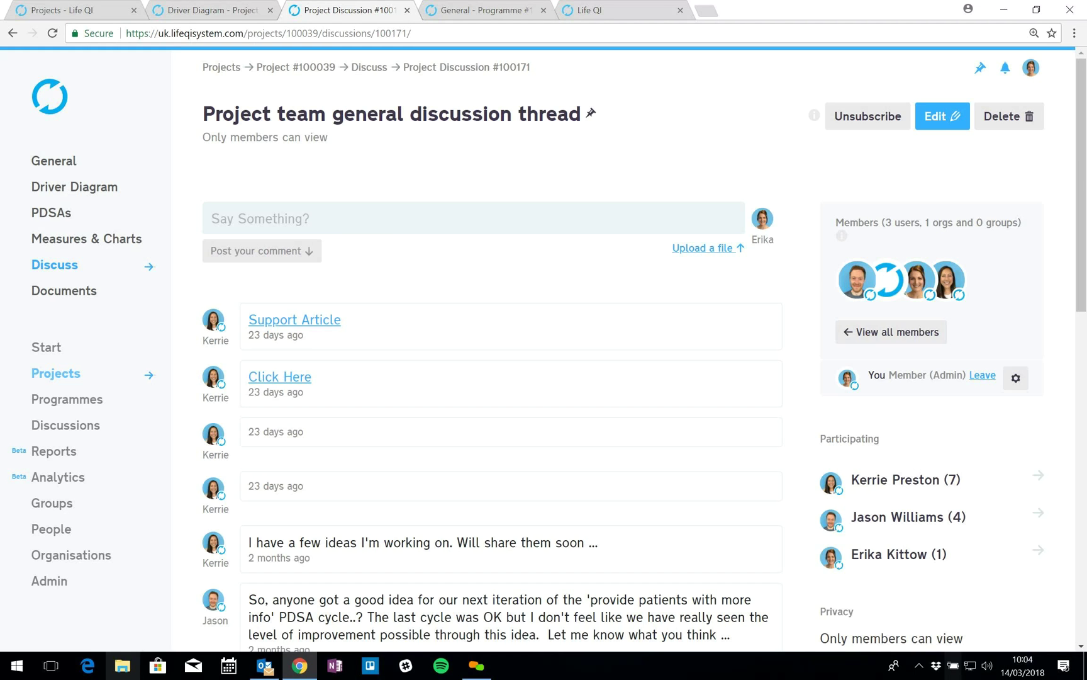
Step: Return to the project's discussions list and inspect the privacy options for a new discussion without creating one
click(45, 269)
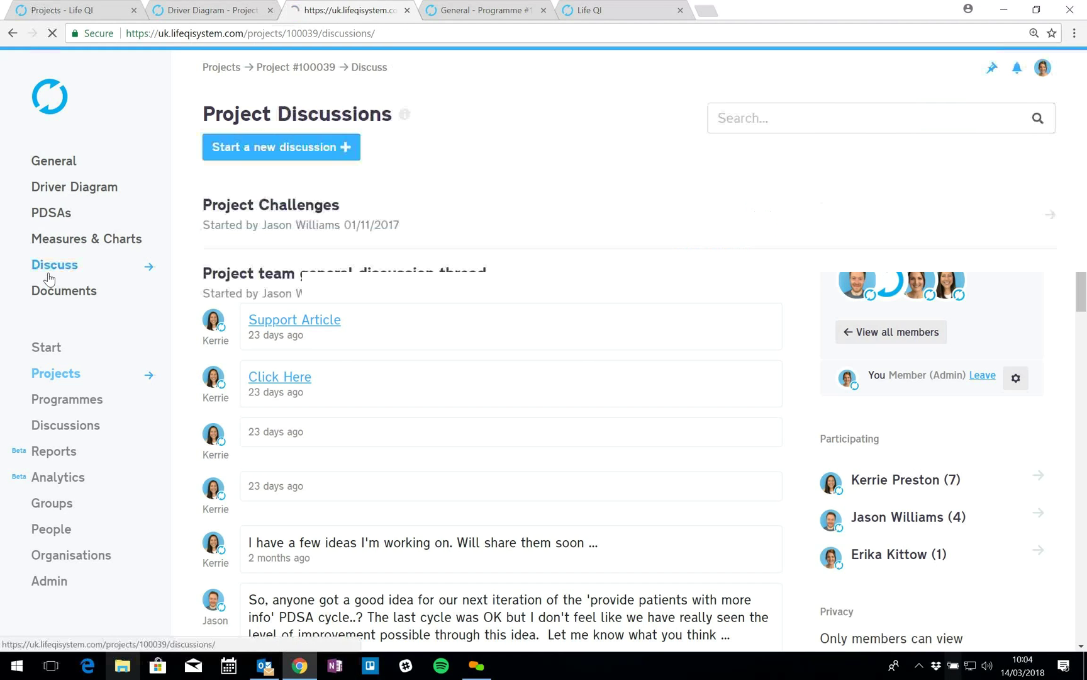
click(319, 156)
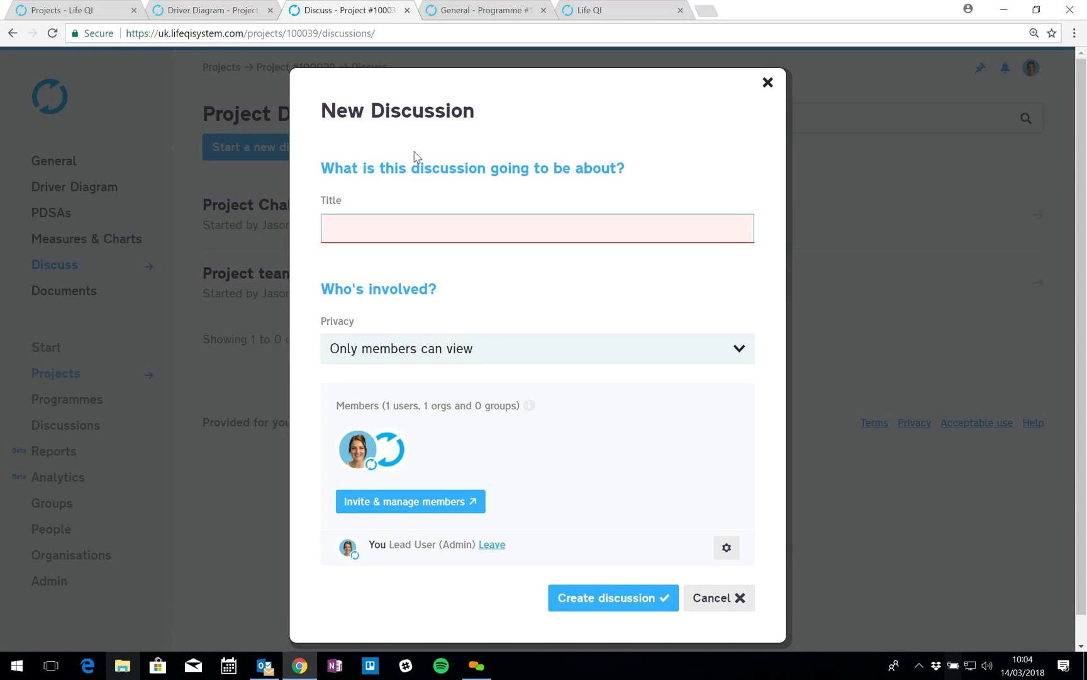
click(504, 341)
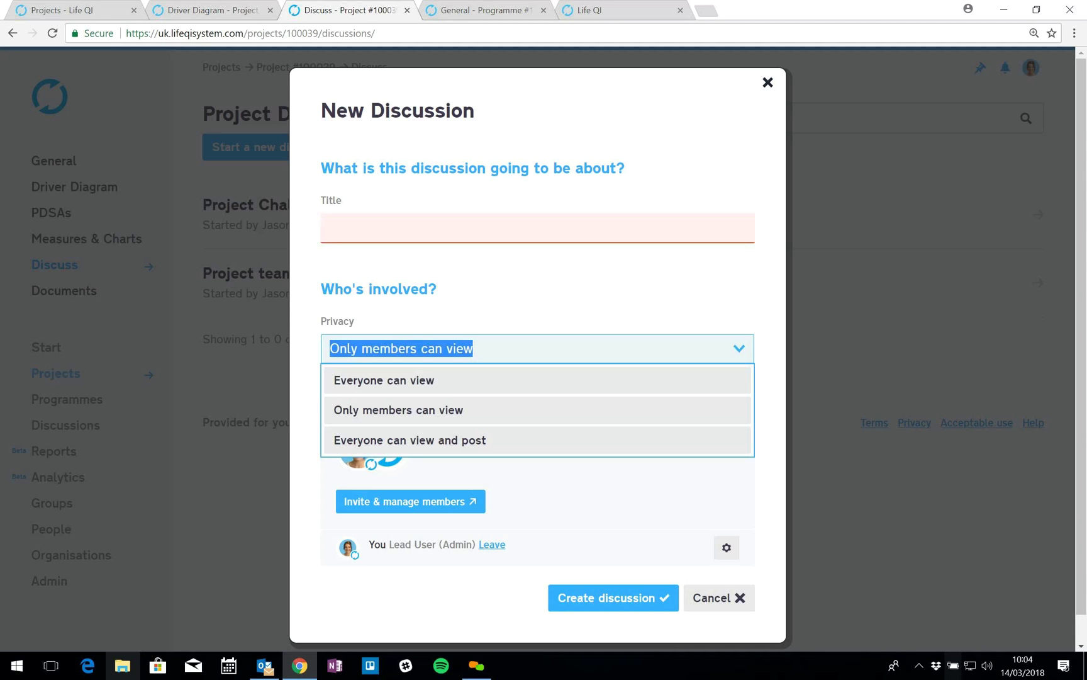
click(768, 83)
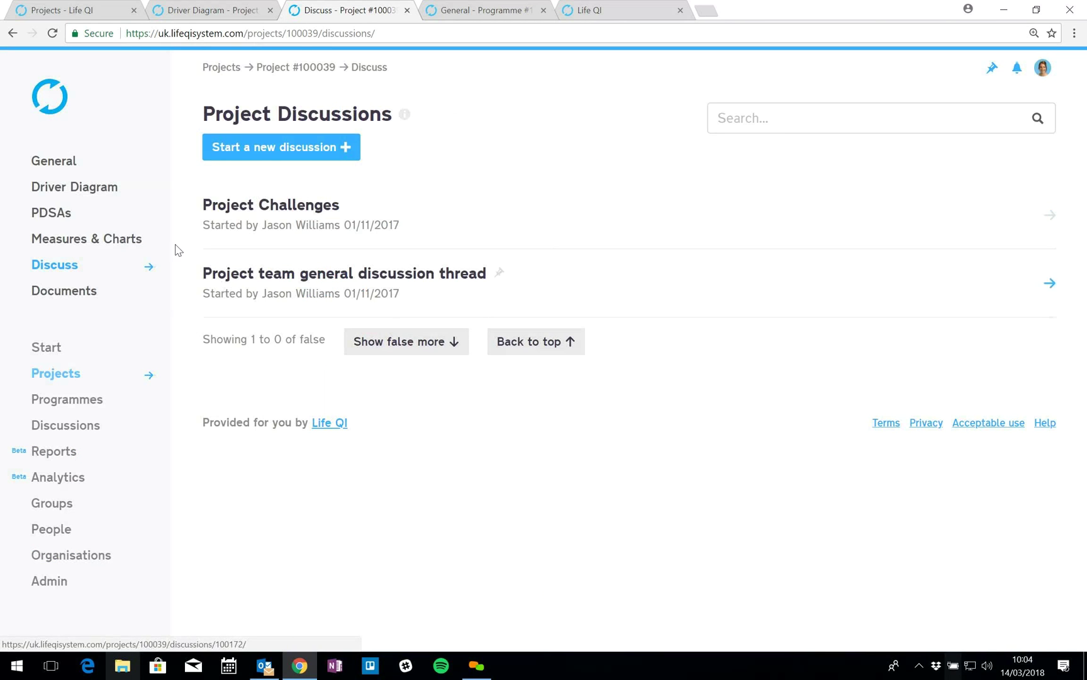
Step: Look through the Learning Centre's help articles on Discussions, reached from the Project Discussions heading, and return to the project
click(404, 122)
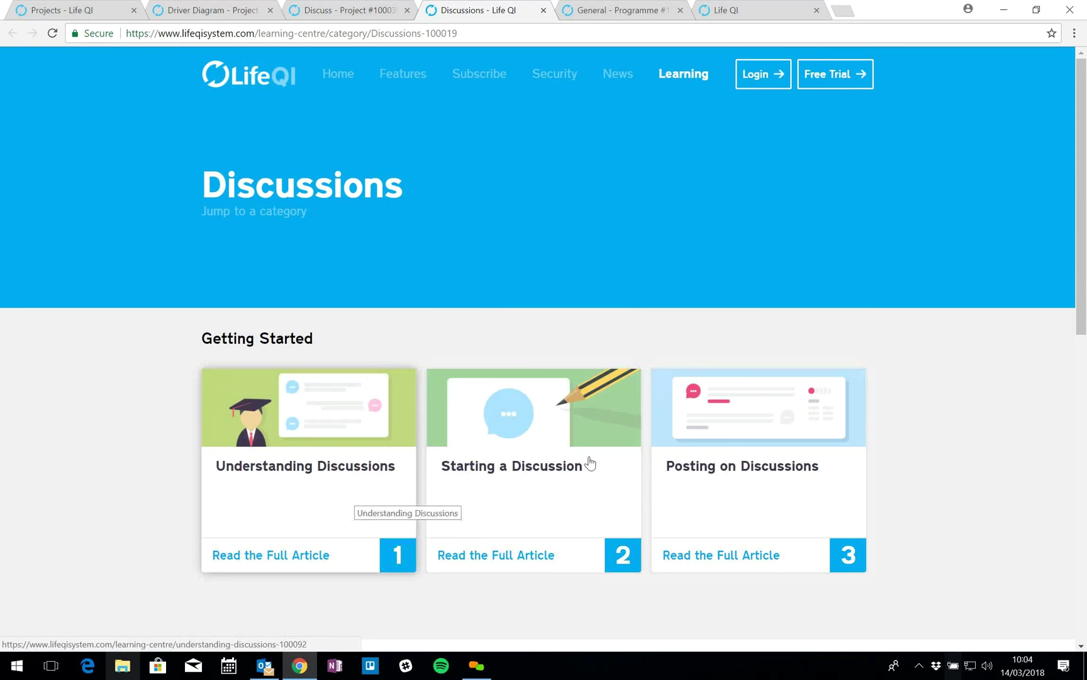
scroll(1082, 381, down, 1)
scroll(1082, 381, down, 3)
scroll(1085, 110, up, 4)
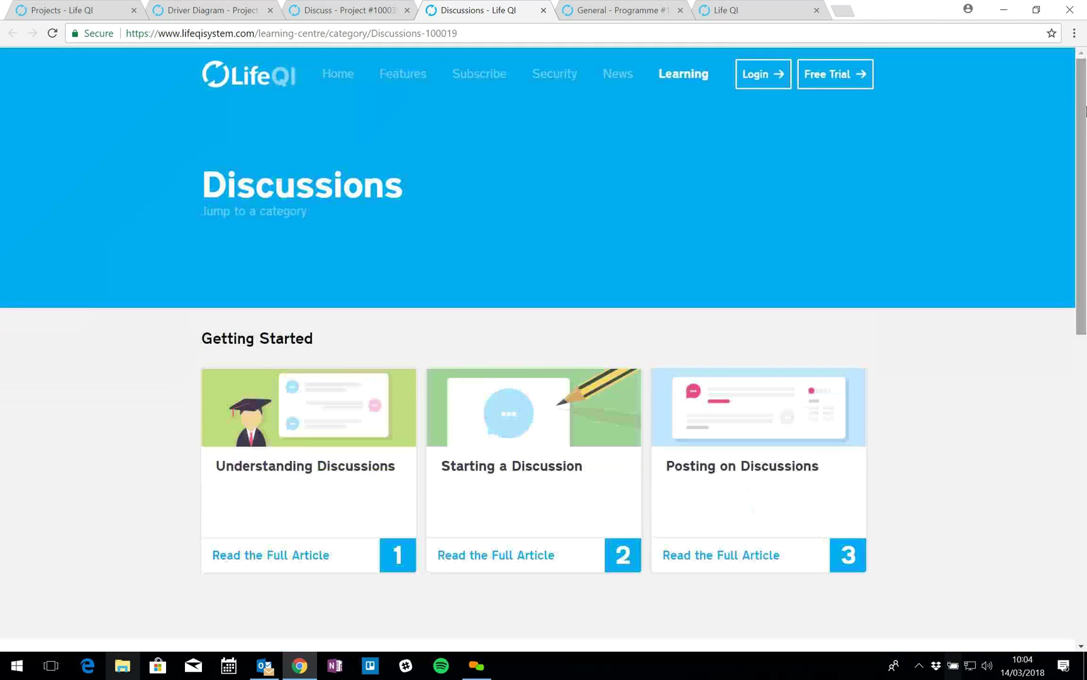
click(373, 8)
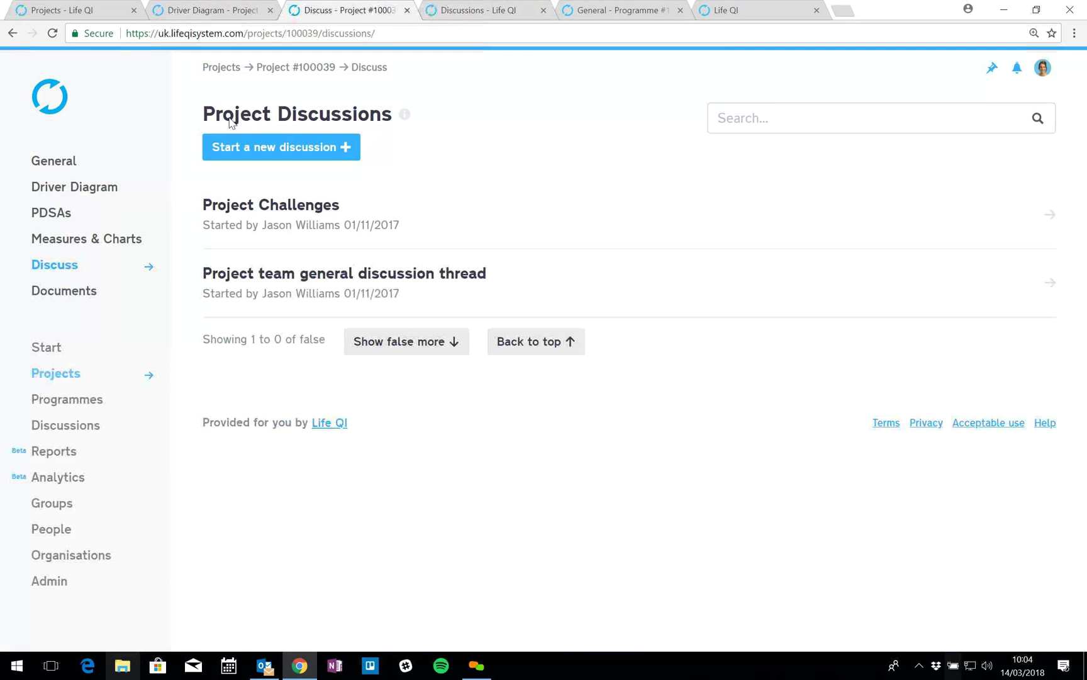
Step: Review the folders and files in the project's Documents, and return to the project's General page
click(64, 292)
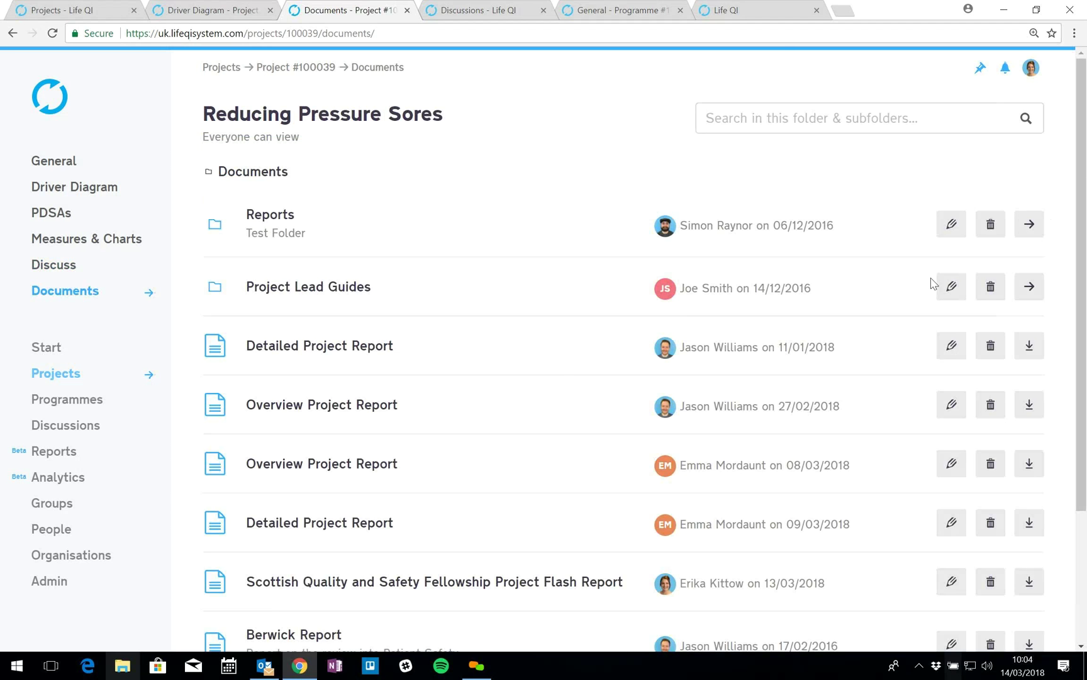
scroll(1079, 155, down, 2)
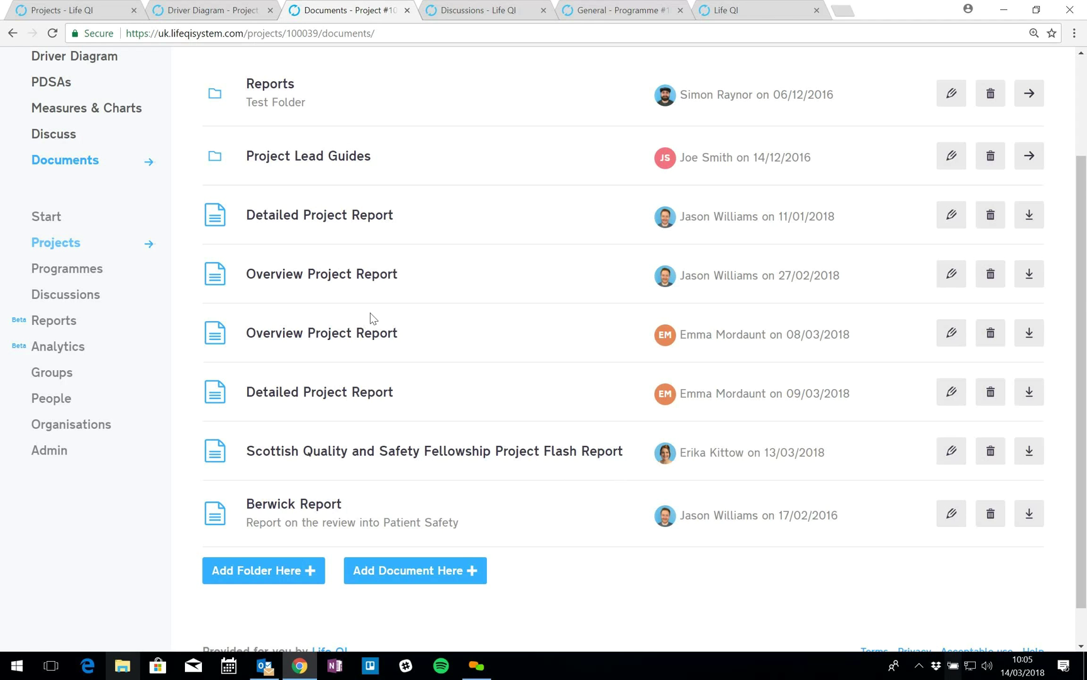
drag(1083, 217, 1083, 114)
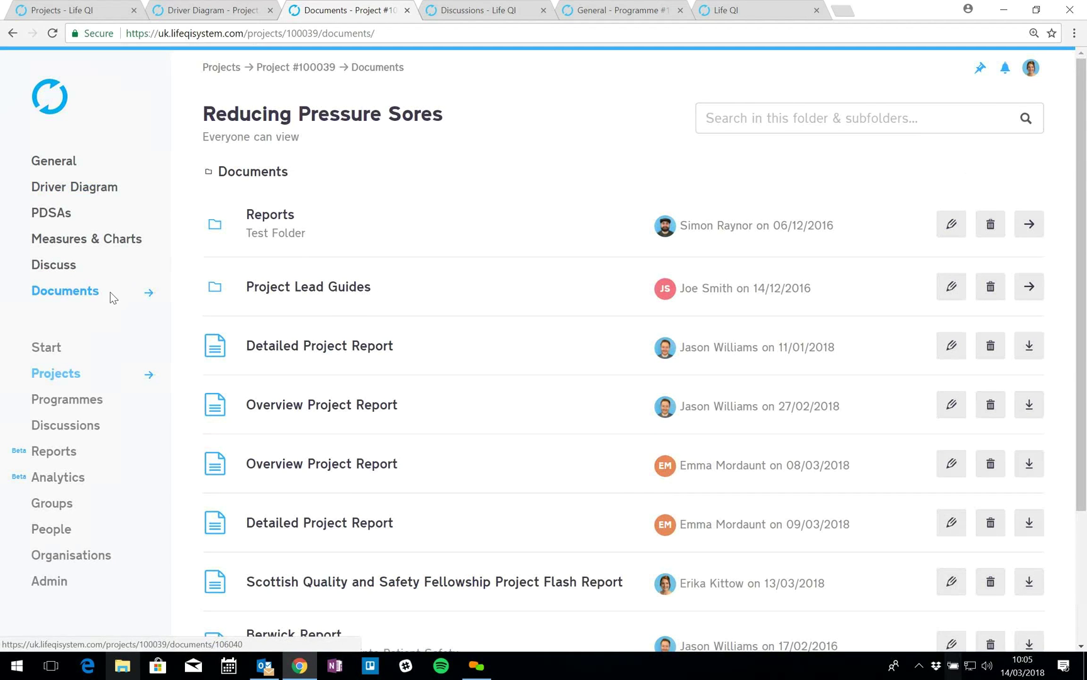
click(58, 160)
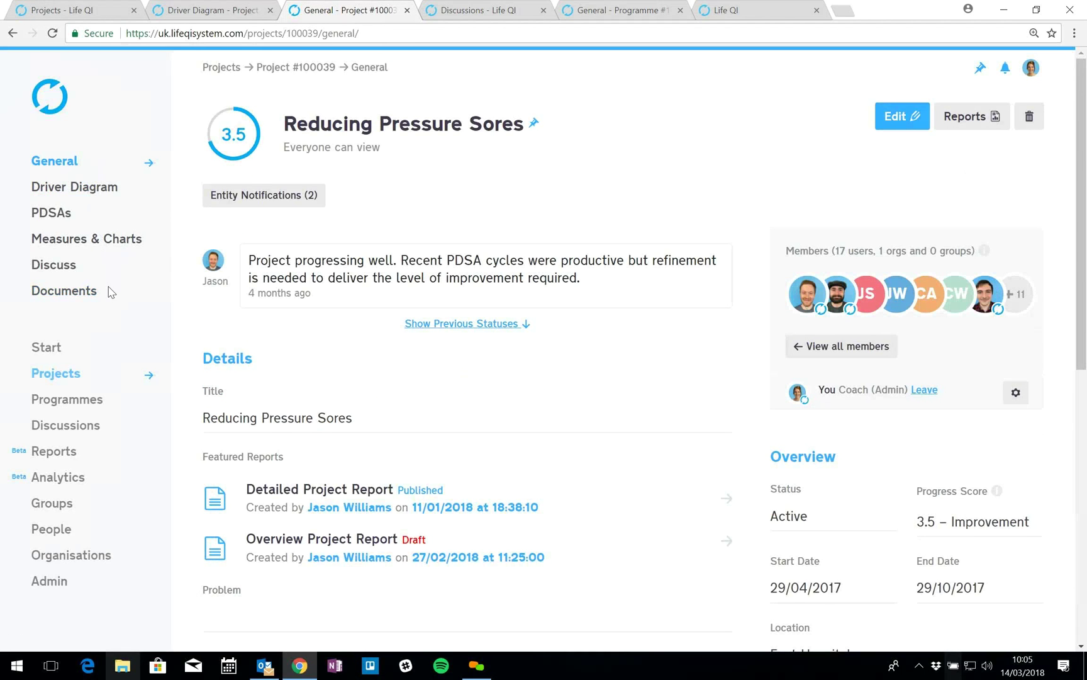
Step: Open the Programmes list, clear its search, and view the refreshed overview of the RCEM Clinical Audit 18/19: Feverish Child programme
click(97, 404)
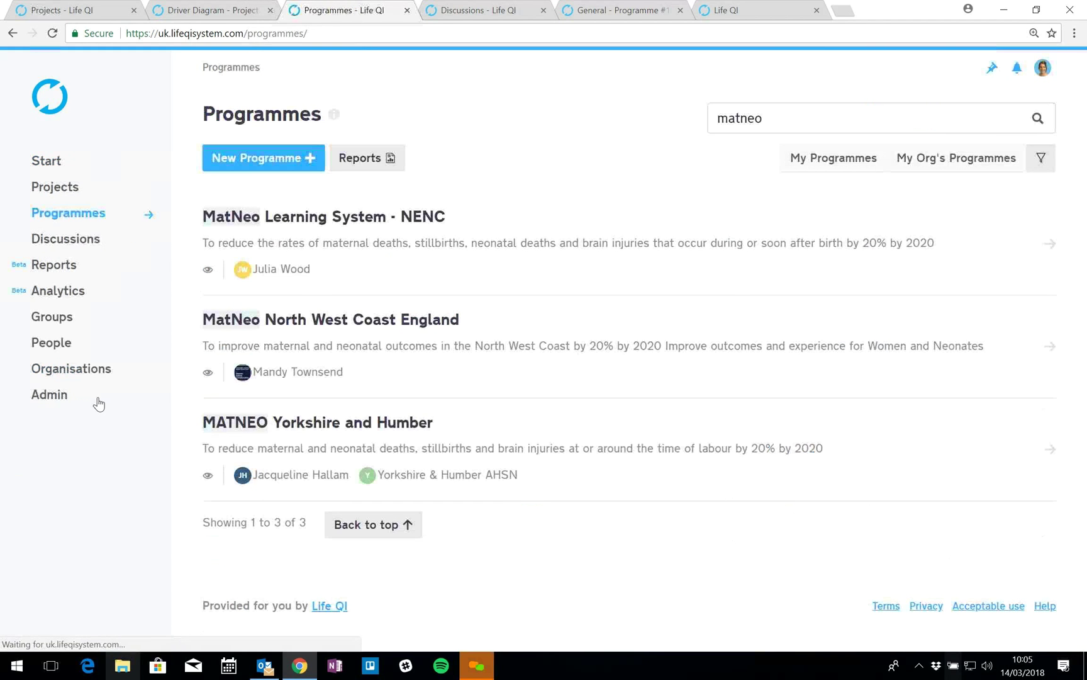
key(BackSpace)
click(606, 16)
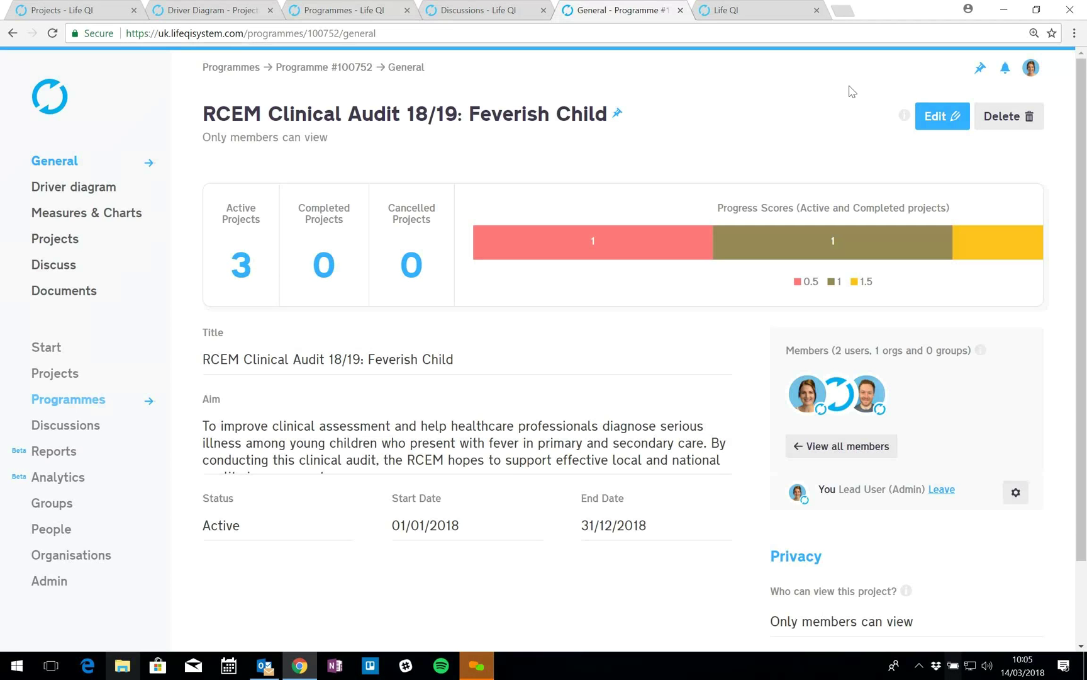
click(890, 89)
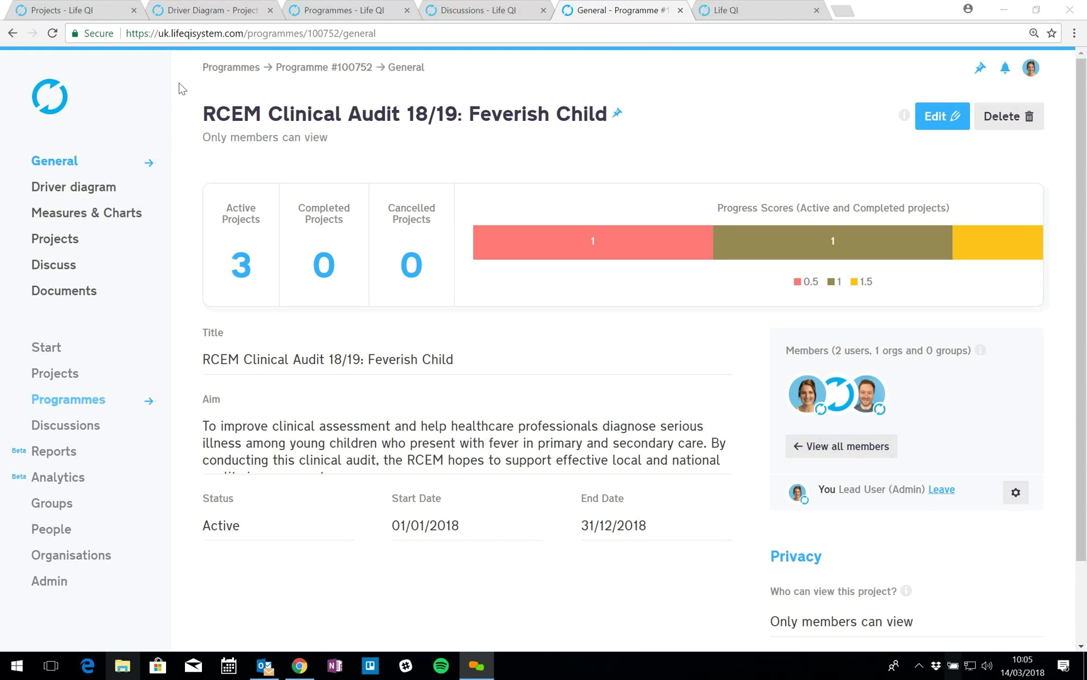
click(52, 33)
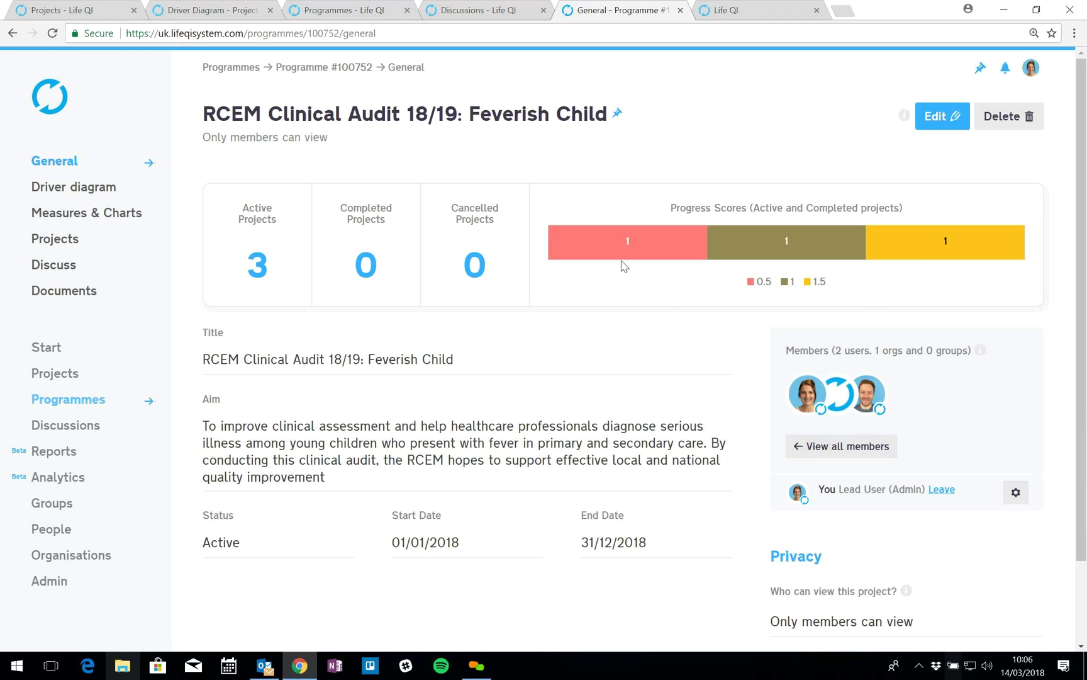
Step: Search the programmes list for "cypic" and open the CYPIC Improvement Practicum programme
click(332, 11)
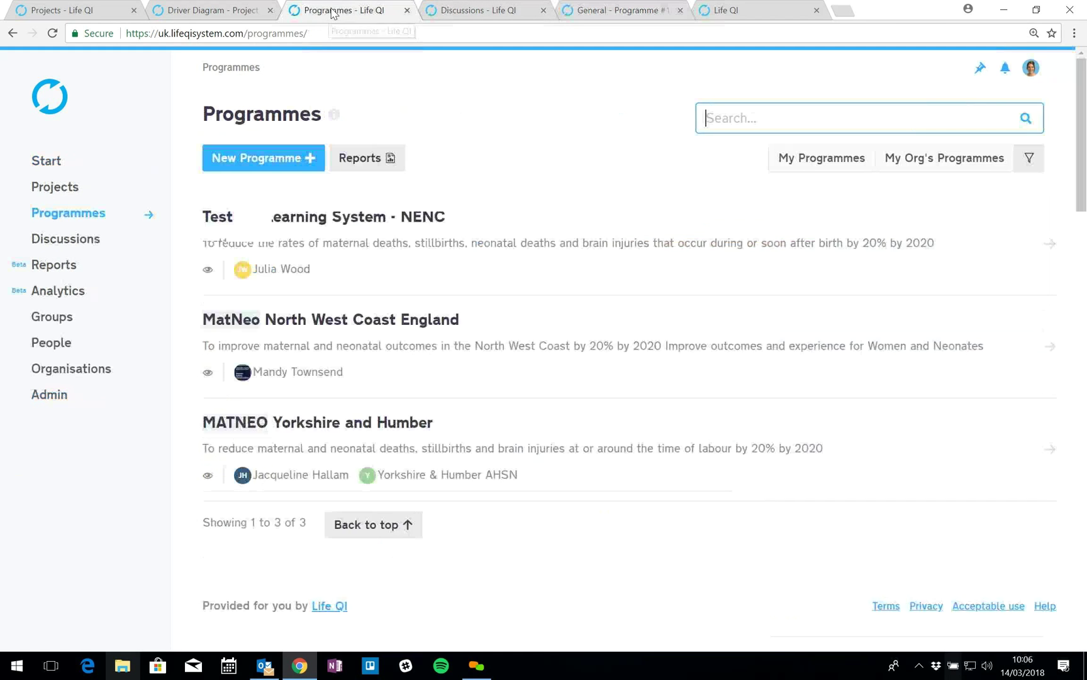
text(cypic)
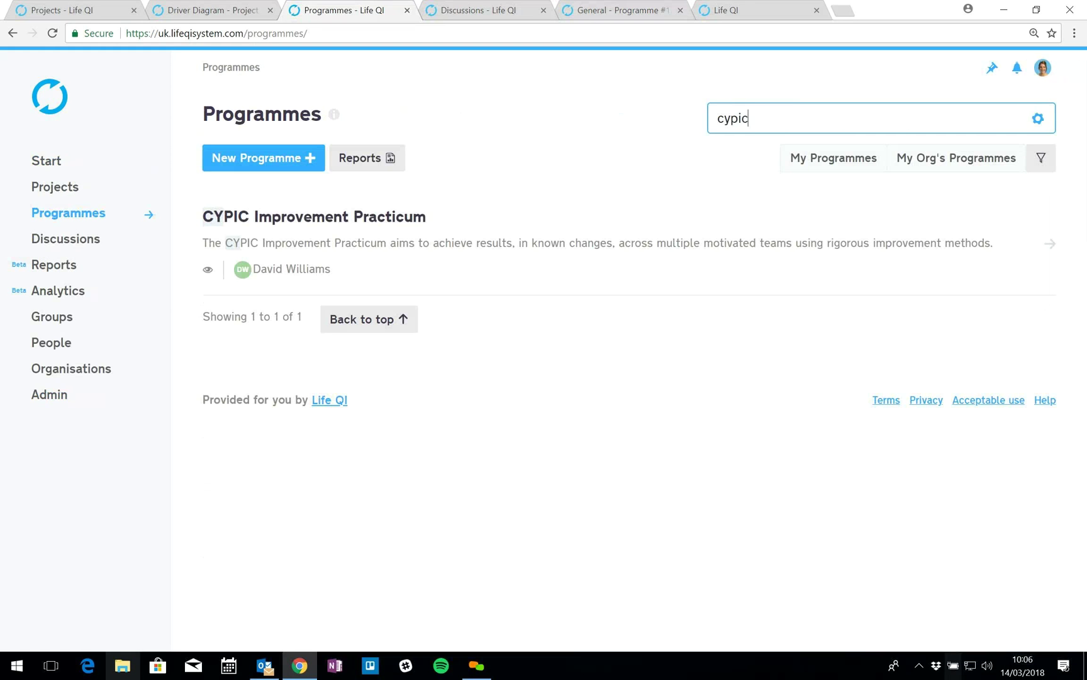
click(363, 249)
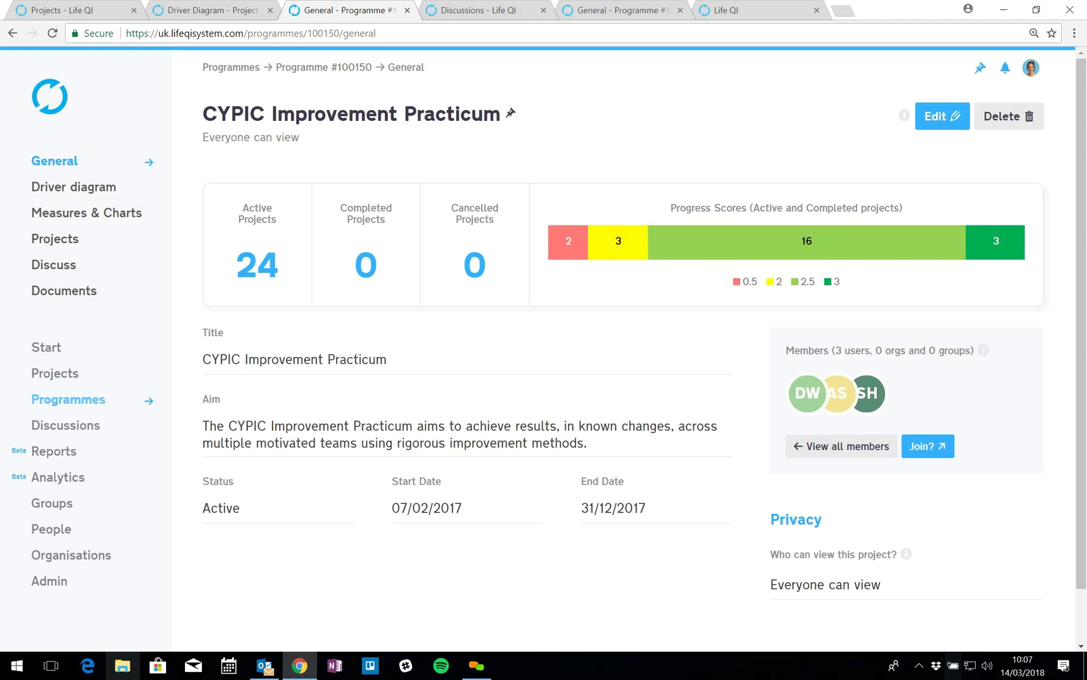
Step: Bring up the Test project's driver diagram from among the already open project and programme pages
click(223, 13)
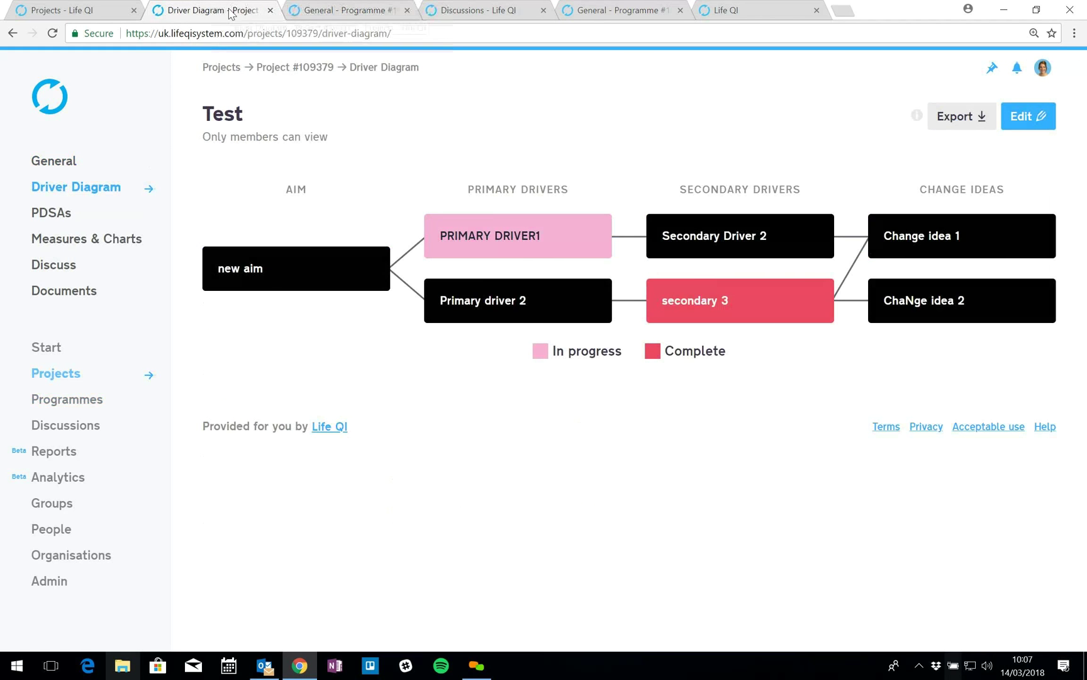
click(79, 11)
click(183, 11)
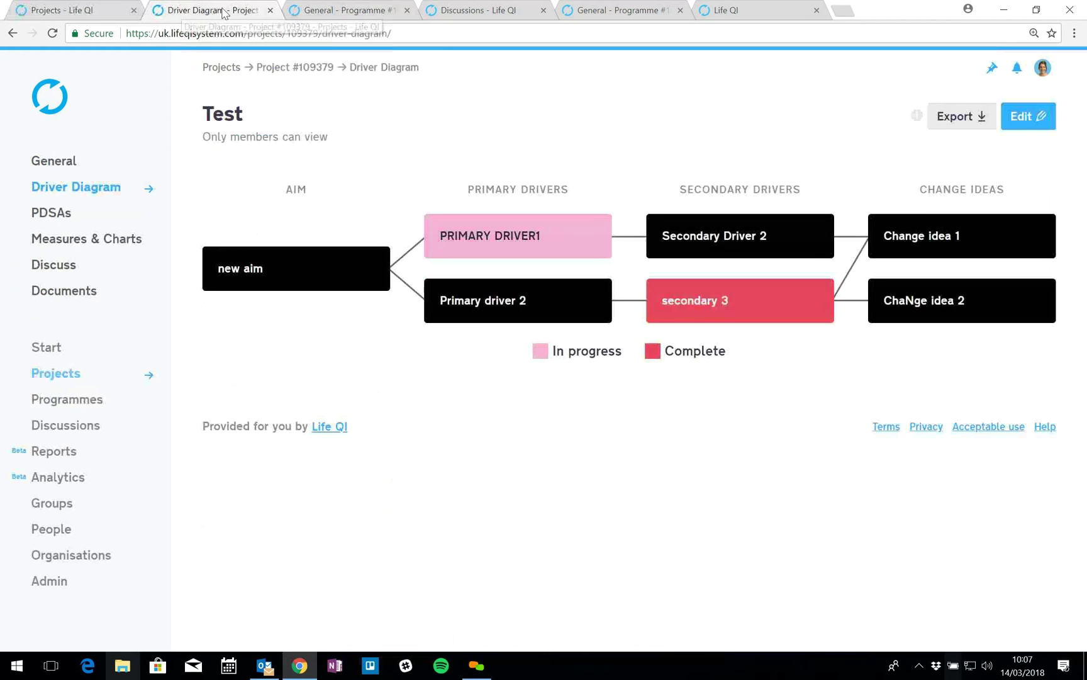
click(353, 13)
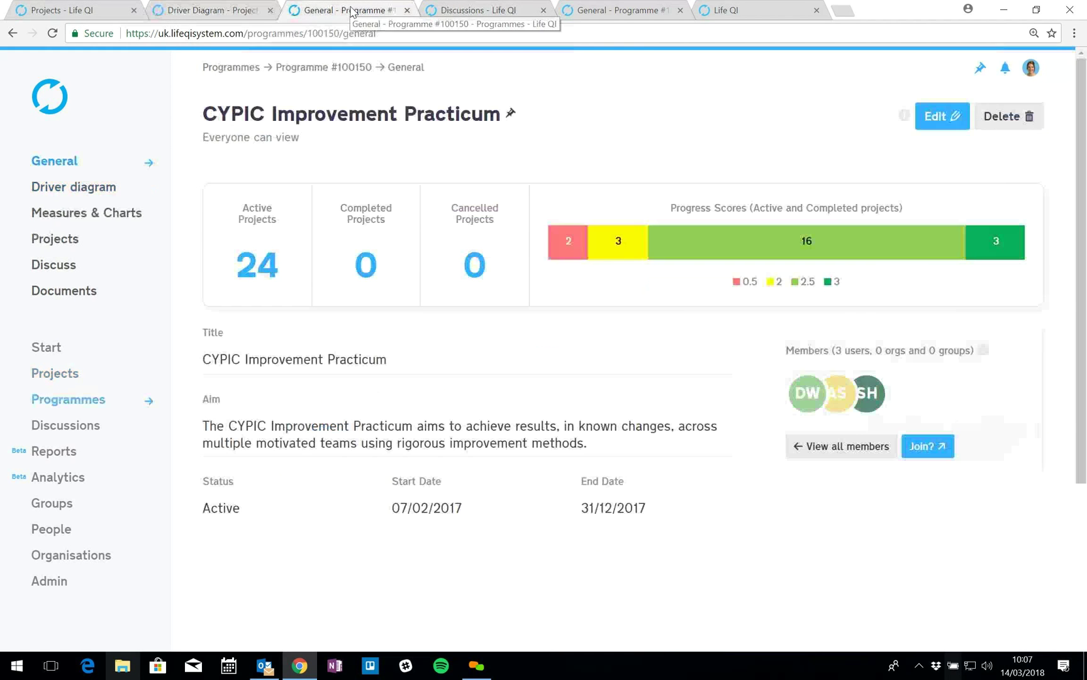
click(214, 12)
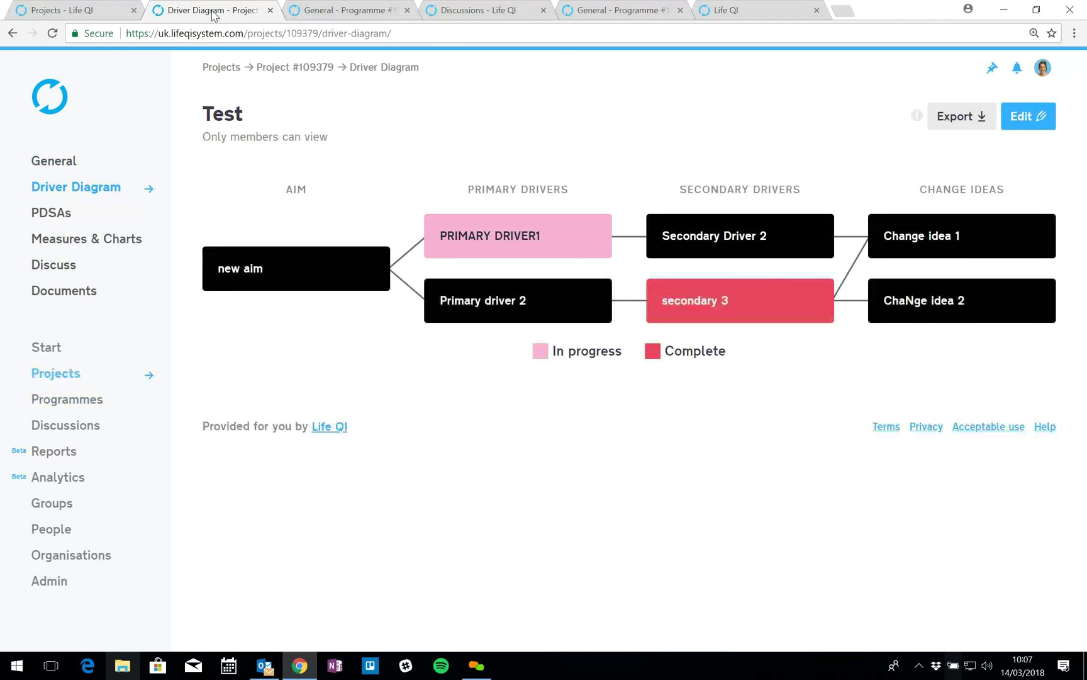
Step: Open the driver diagram of the RCEM Clinical Audit 18/19: Feverish Child programme and examine its aim, primary drivers and secondary drivers
click(570, 10)
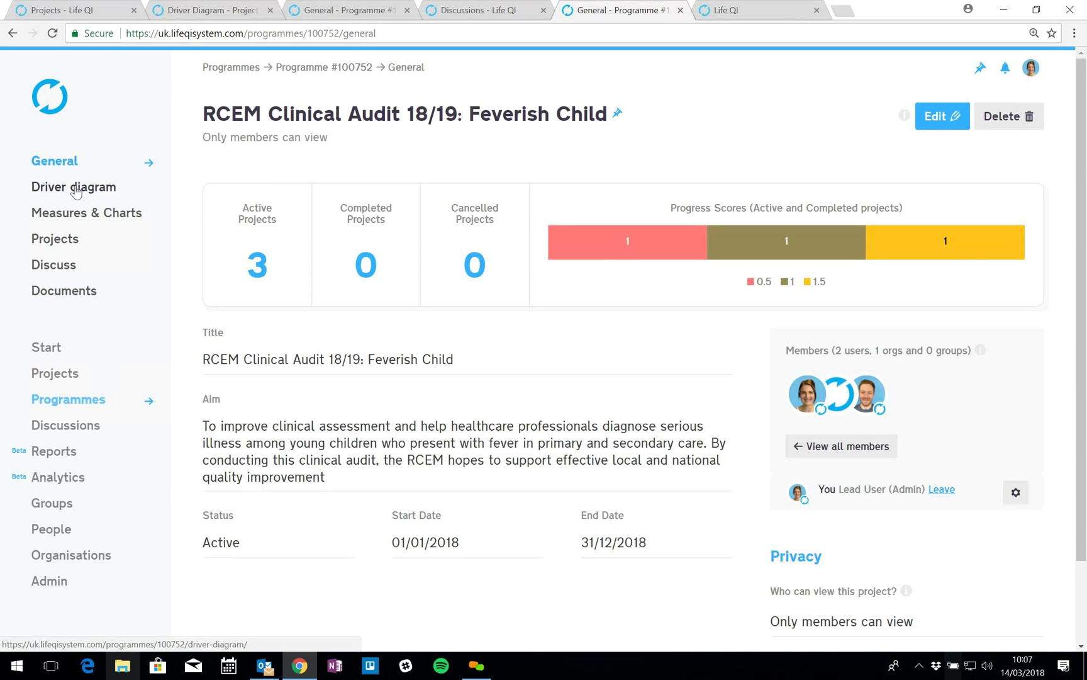
drag(277, 411, 504, 403)
click(103, 195)
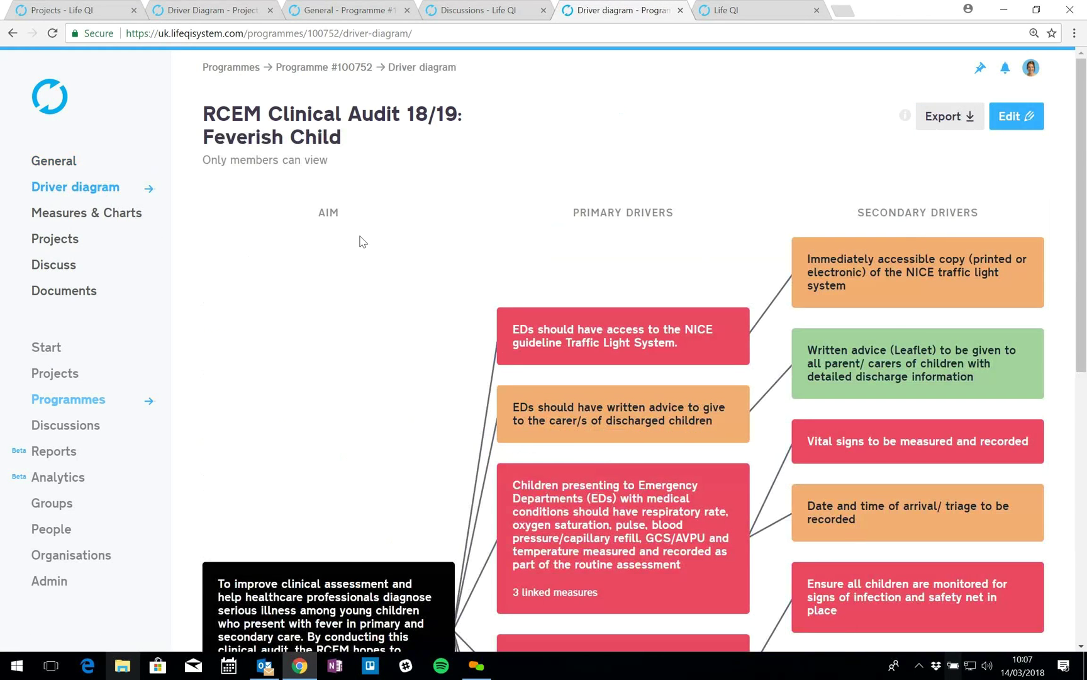
scroll(521, 213, down, 2)
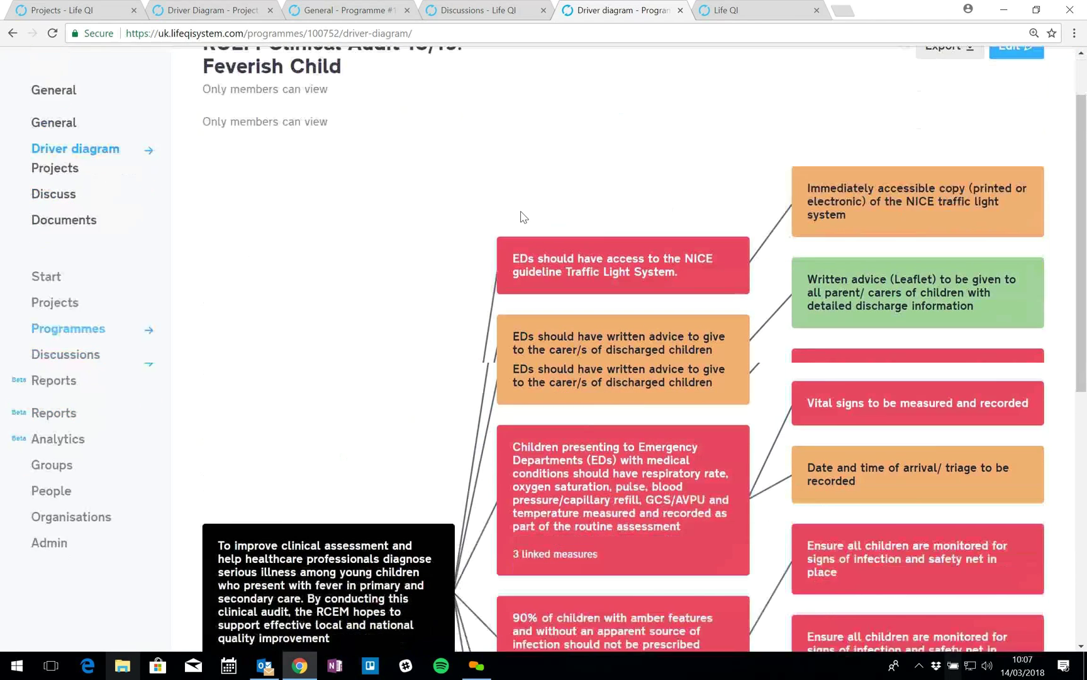
scroll(521, 218, down, 2)
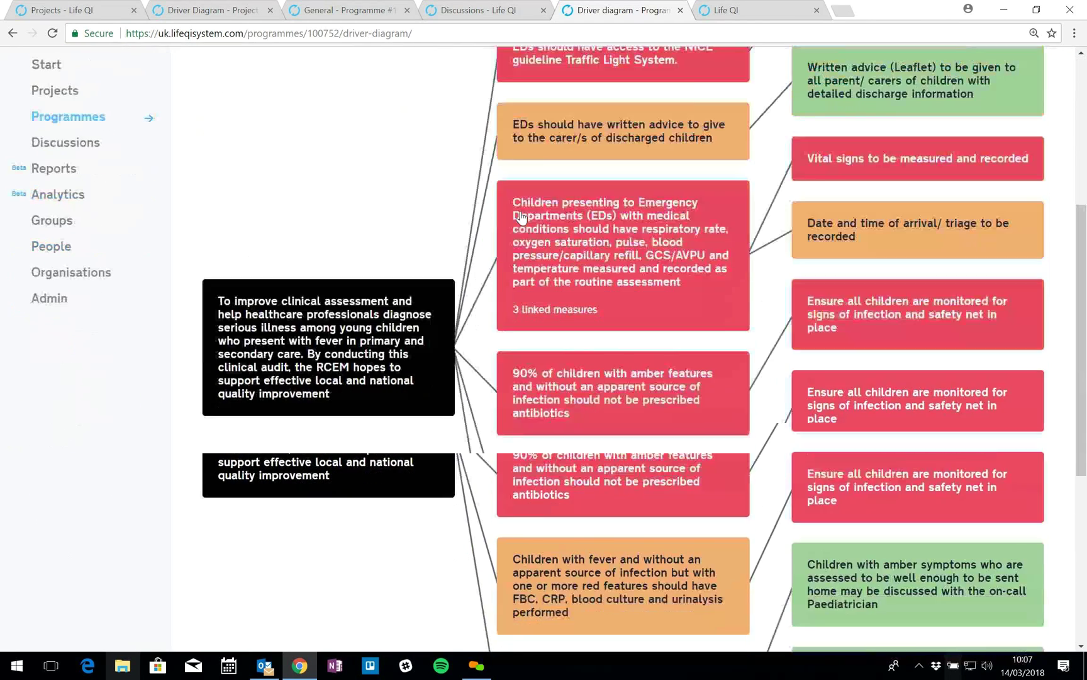
scroll(521, 217, down, 2)
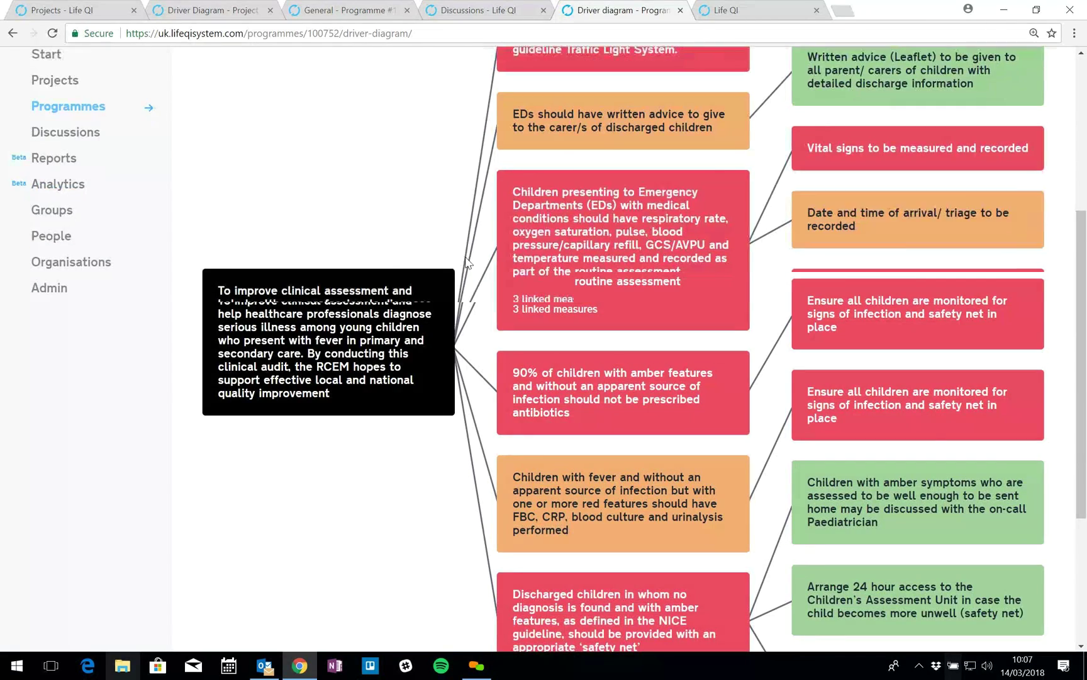
scroll(466, 261, up, 5)
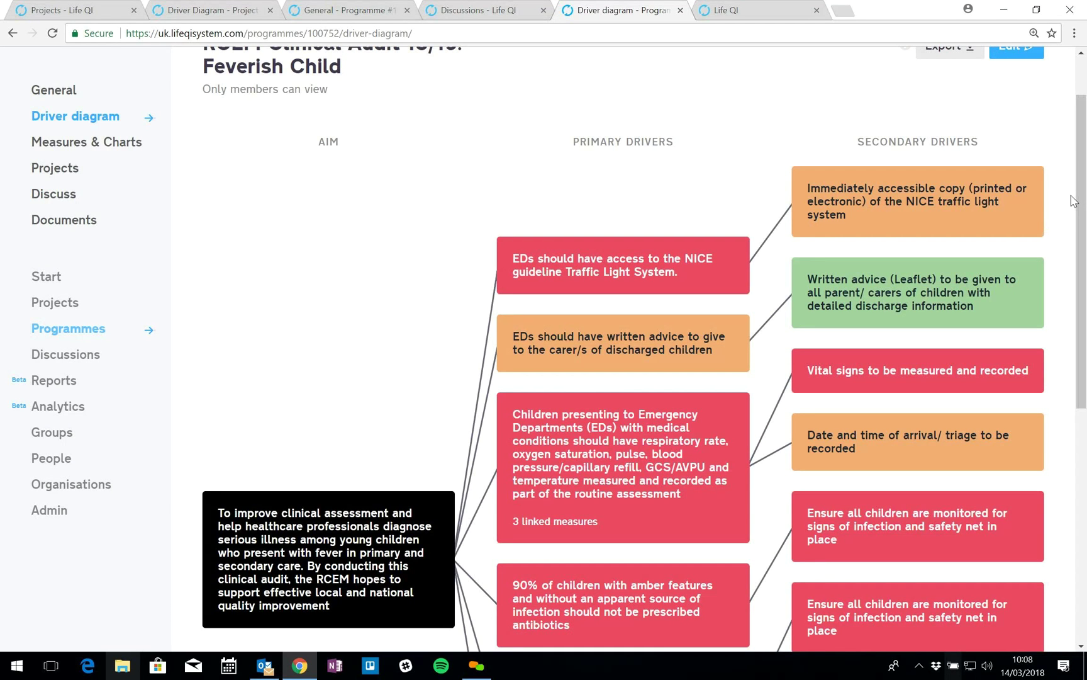
scroll(1073, 201, up, 1)
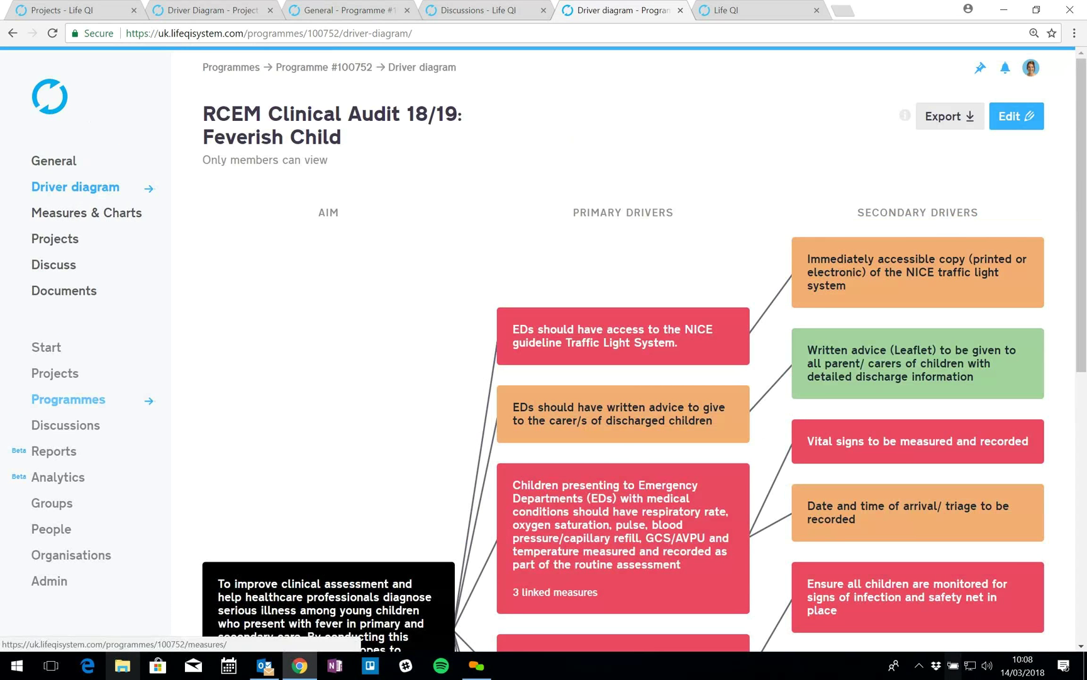
Step: Open the Q4 Vital Signs- Respiratory rate process measure from the Feverish Child programme's measures
click(86, 216)
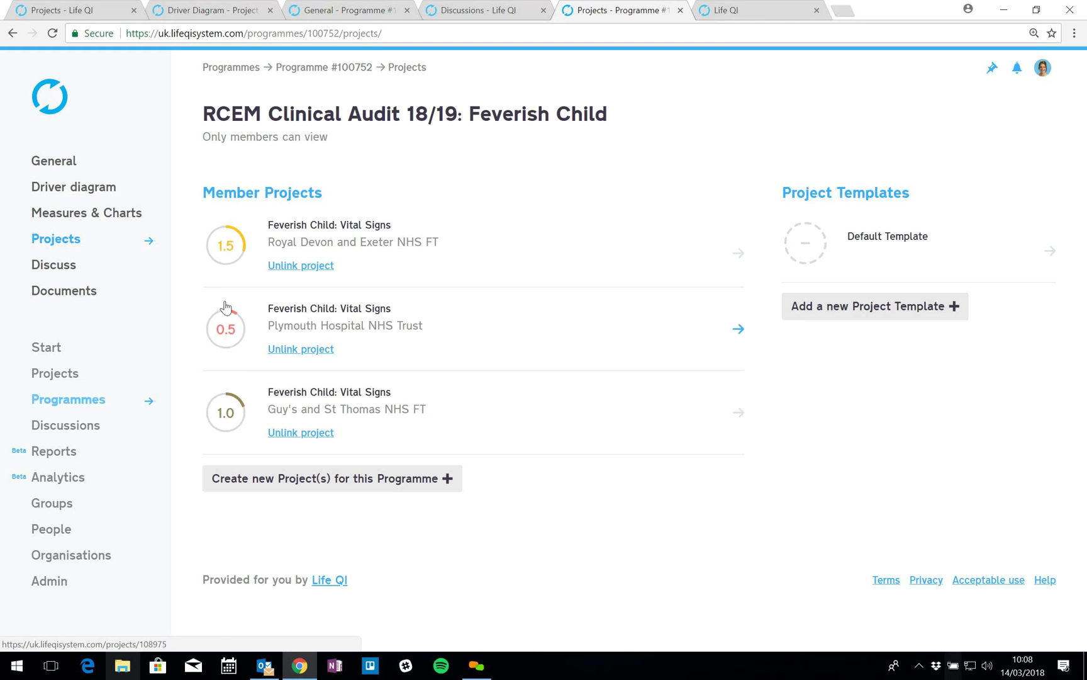
click(108, 217)
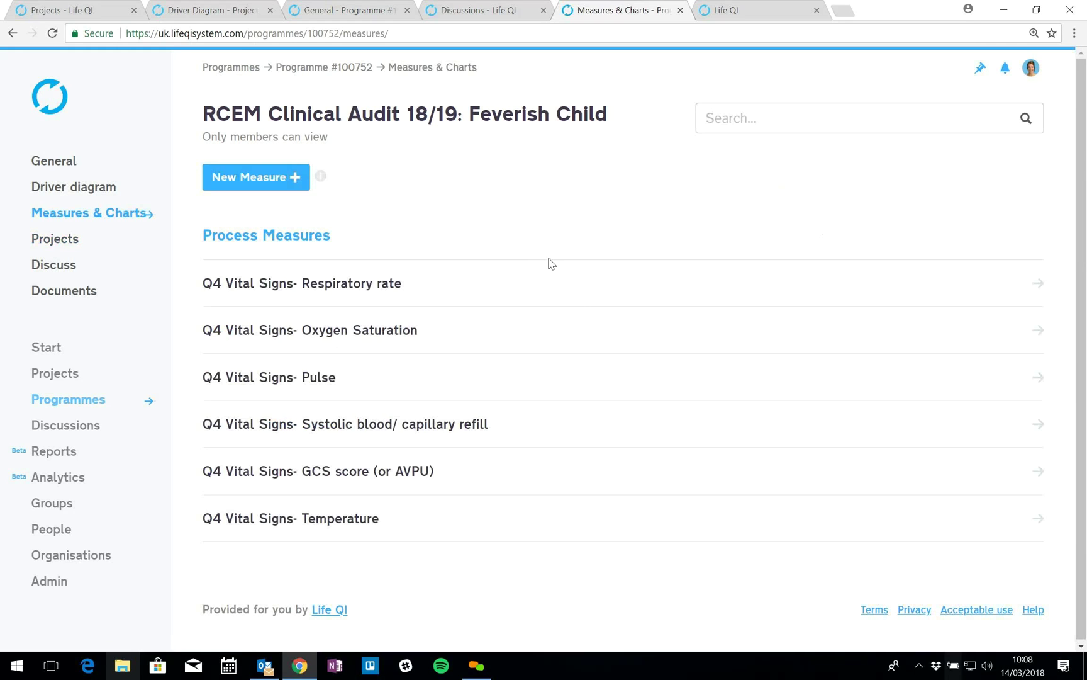
click(589, 289)
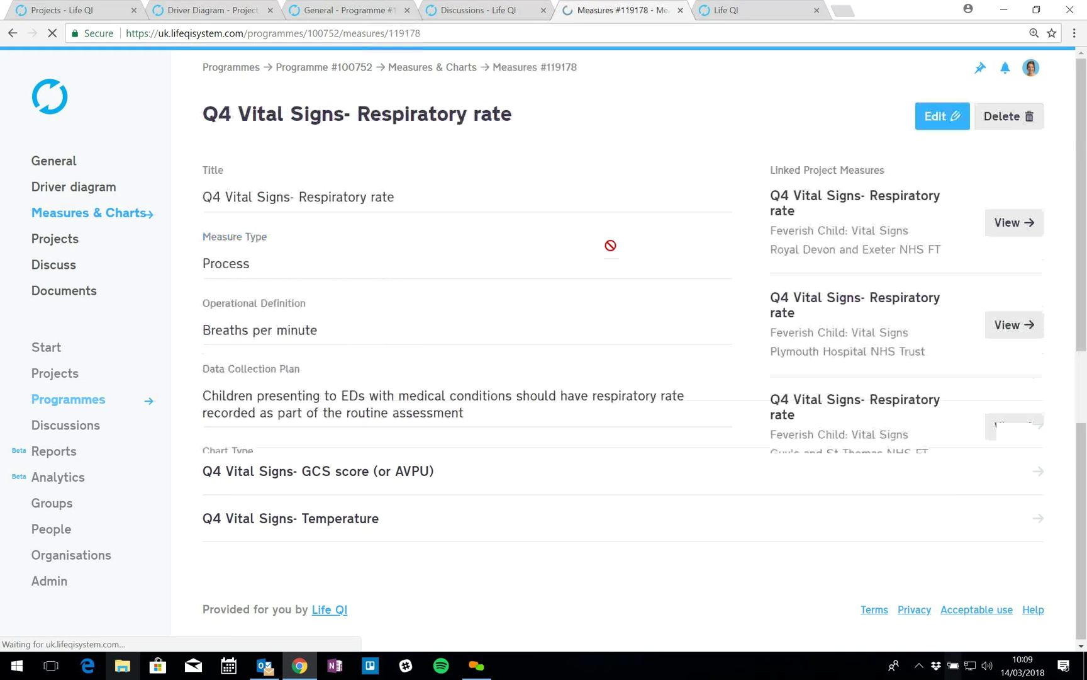
Step: Examine the respiratory rate measure's aggregated P chart, its contributing data sources and the linked project measures
drag(1080, 164, 1078, 523)
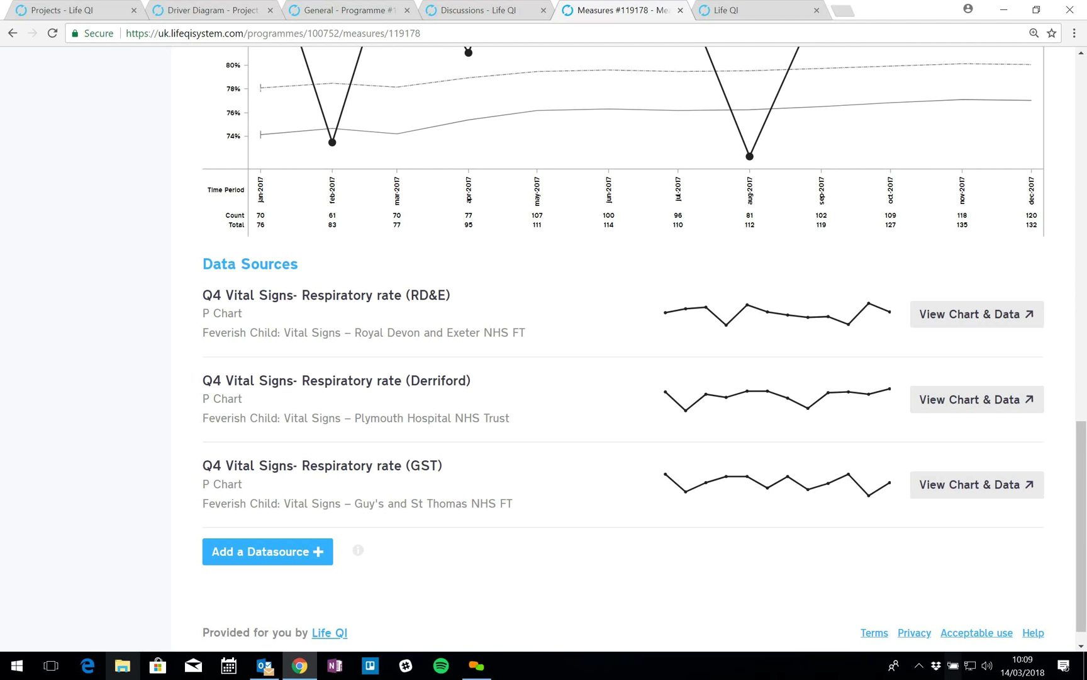
scroll(446, 333, up, 3)
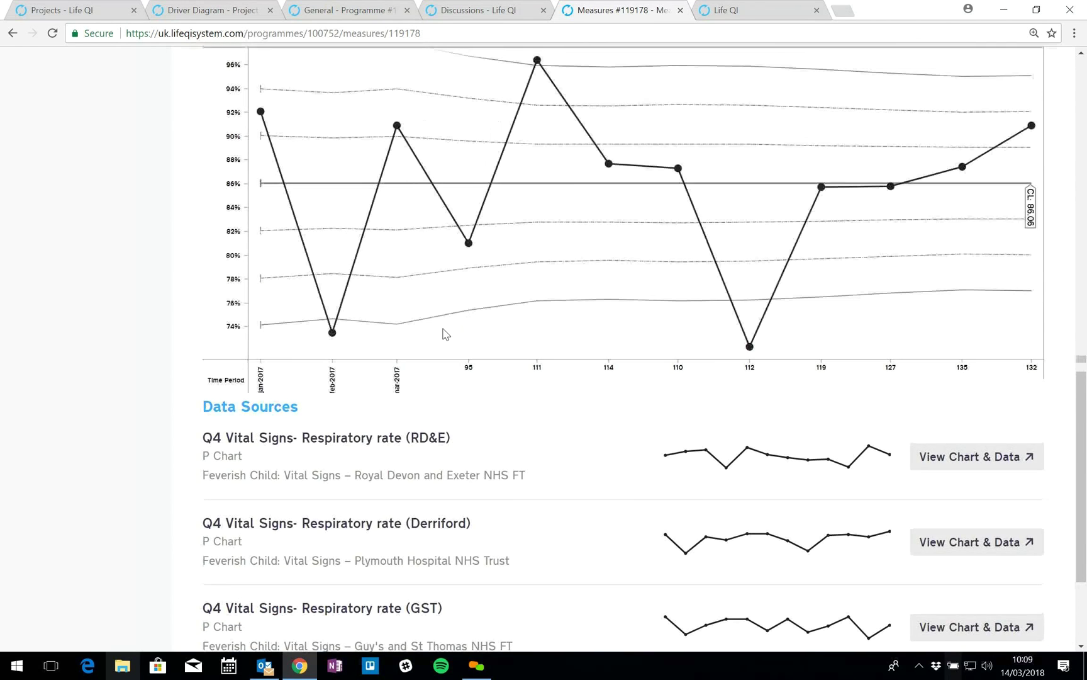
scroll(445, 334, up, 3)
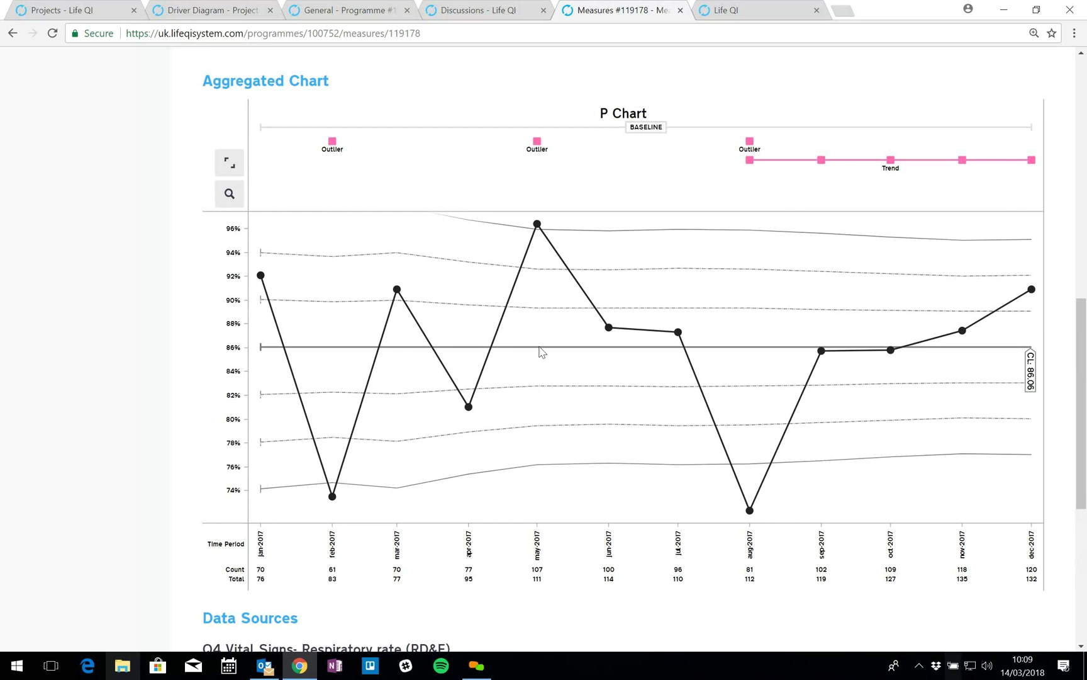
scroll(541, 352, down, 6)
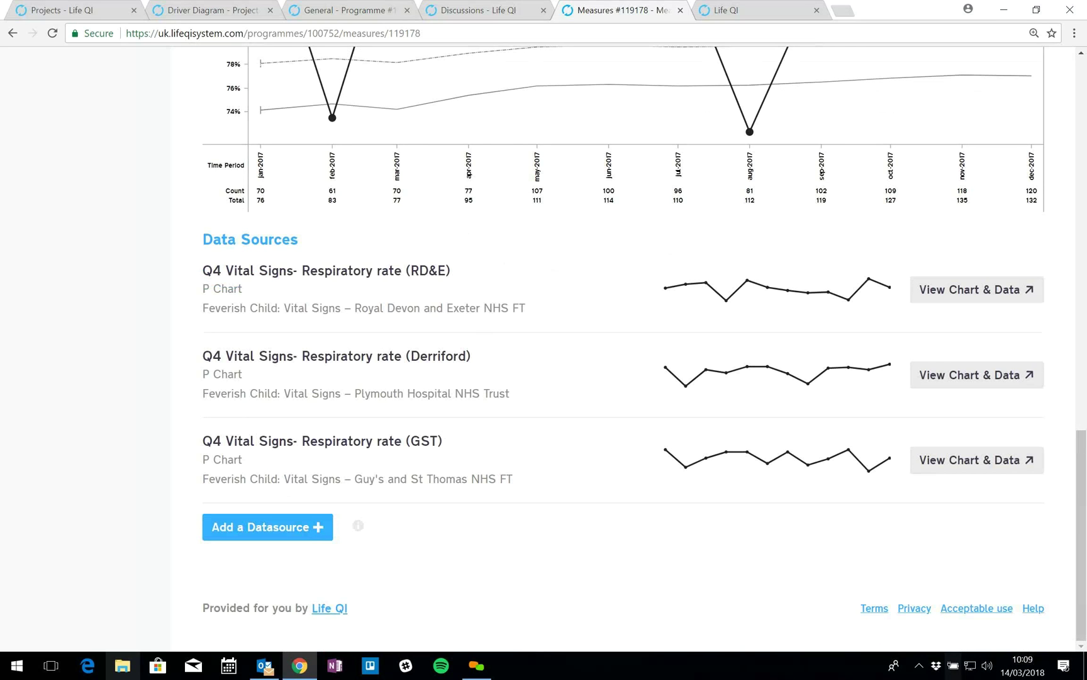
scroll(643, 524, up, 7)
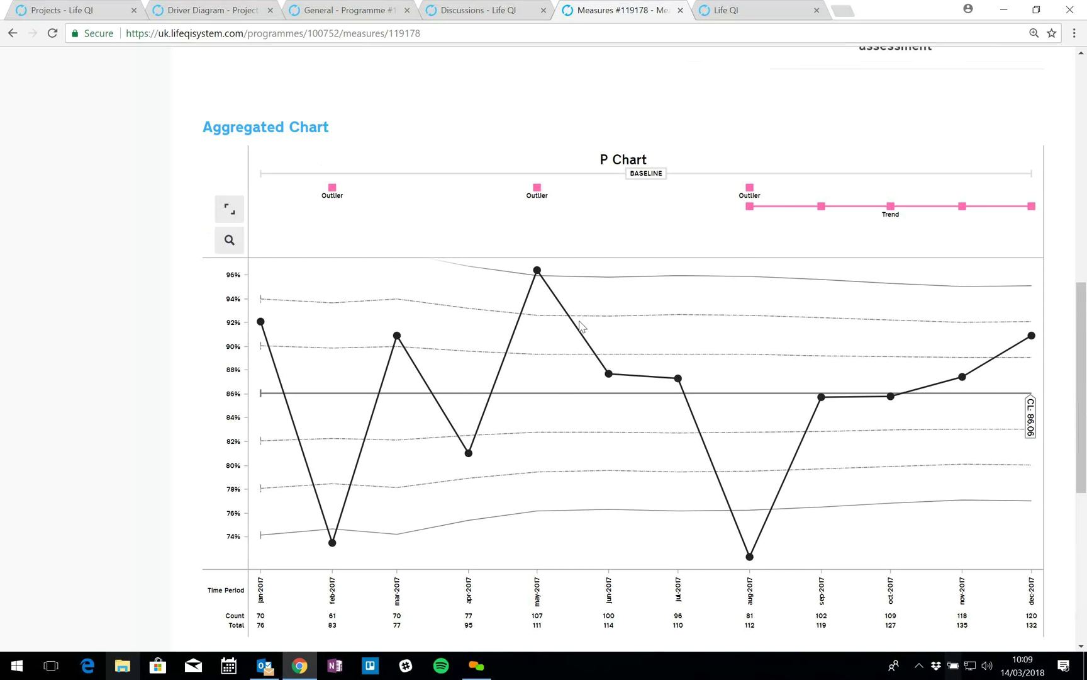
scroll(780, 289, down, 7)
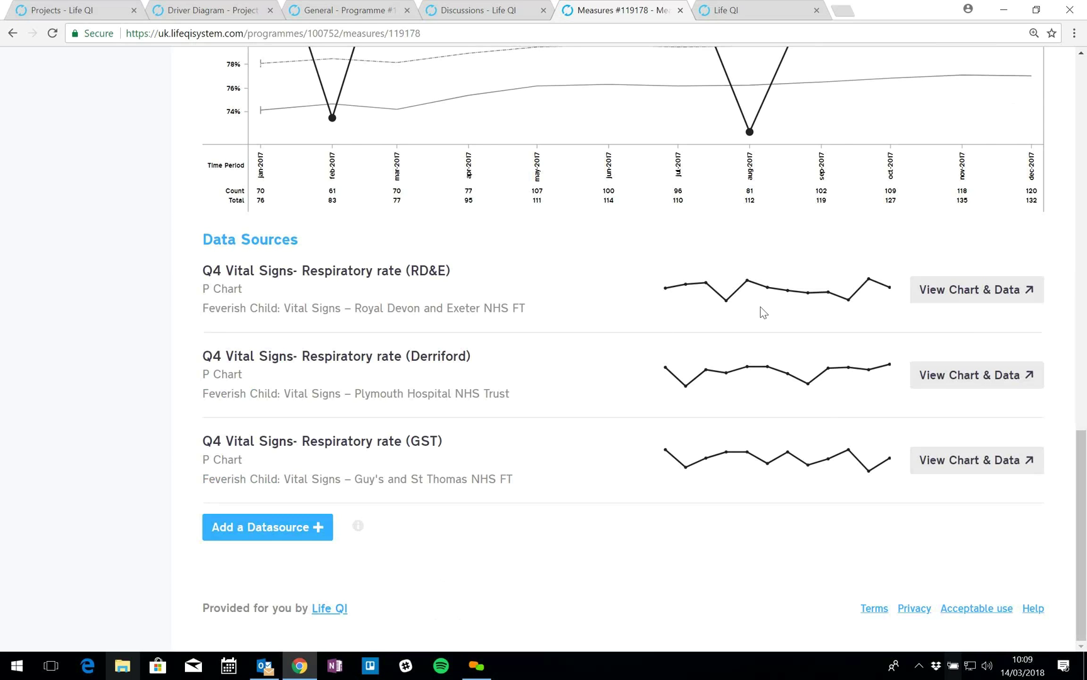
scroll(762, 312, up, 10)
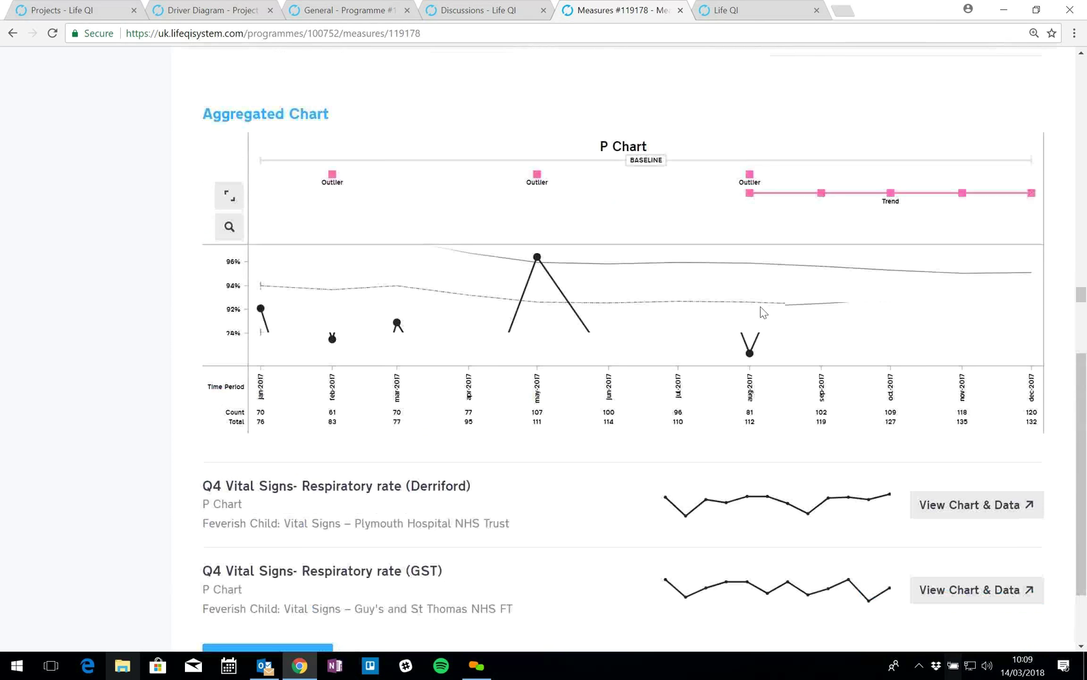
scroll(763, 311, up, 5)
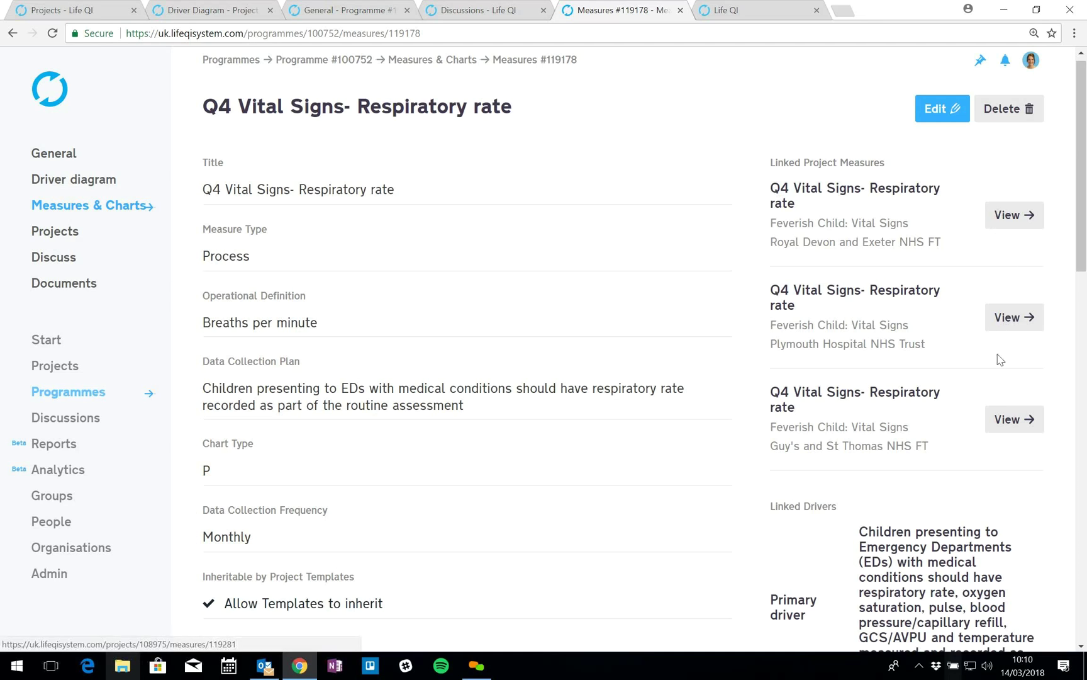
Step: View the member projects of the Feverish Child programme and those of the already open CYPIC Improvement Practicum programme
click(62, 237)
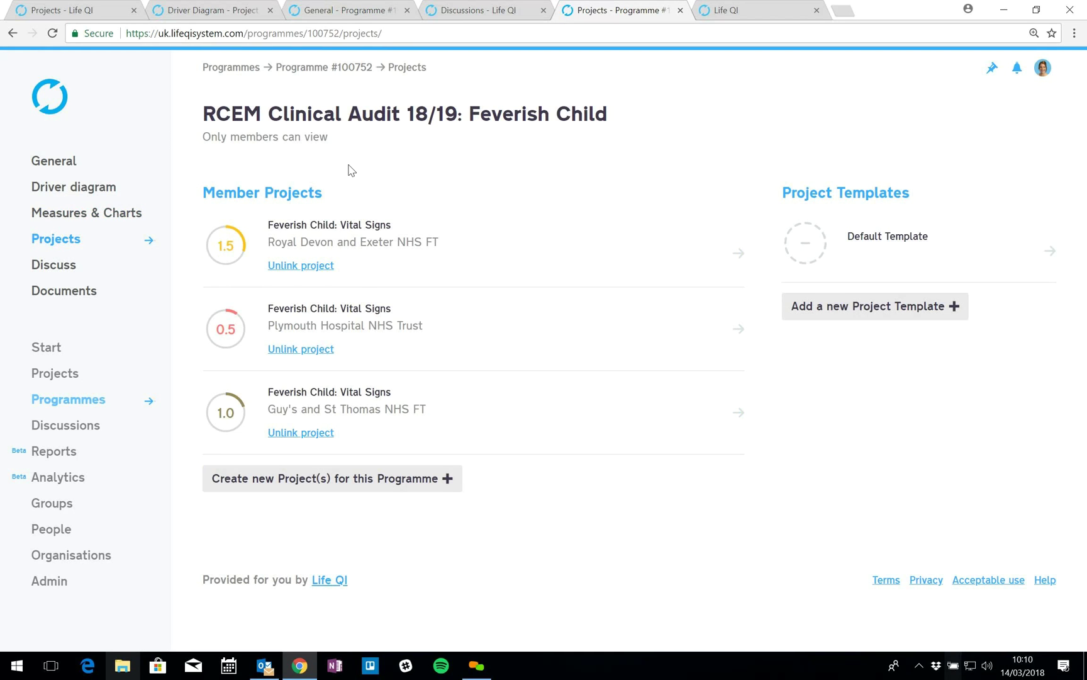
click(363, 13)
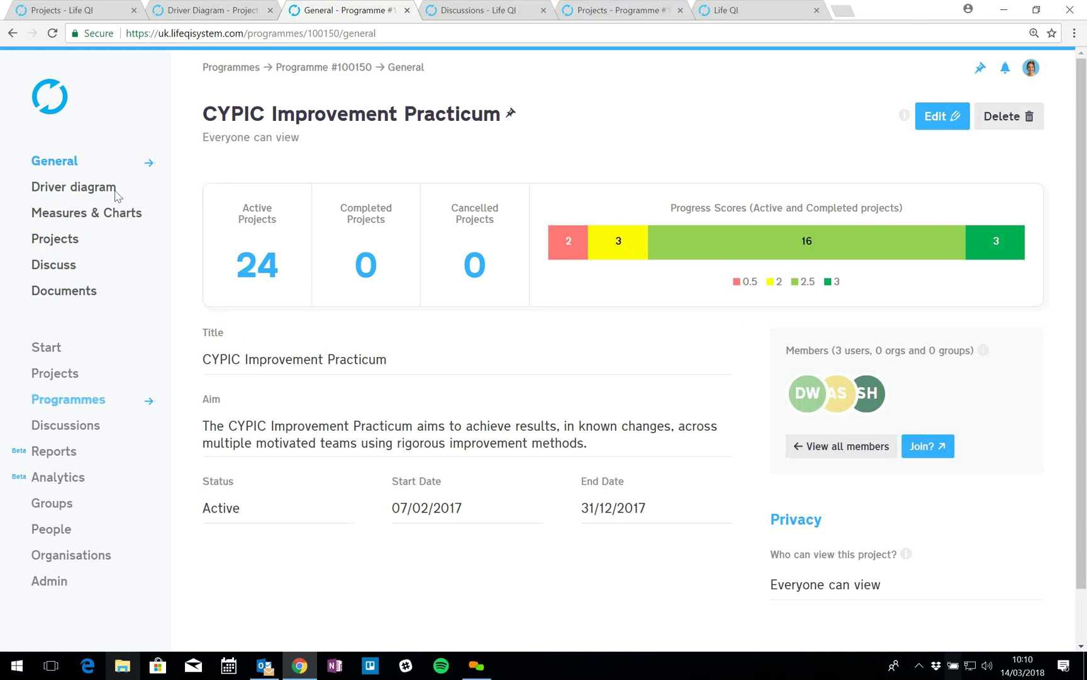
click(49, 246)
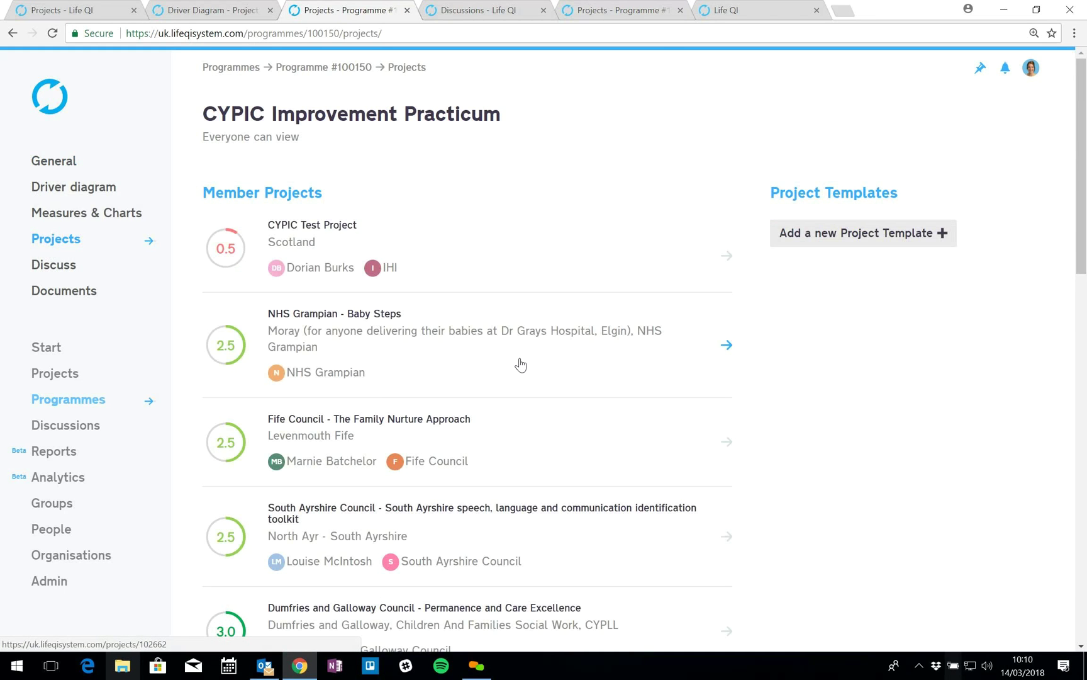
Step: Look through the CYPIC Improvement Practicum's member projects, comparing their progress scores, locations and organisations
scroll(521, 364, down, 1)
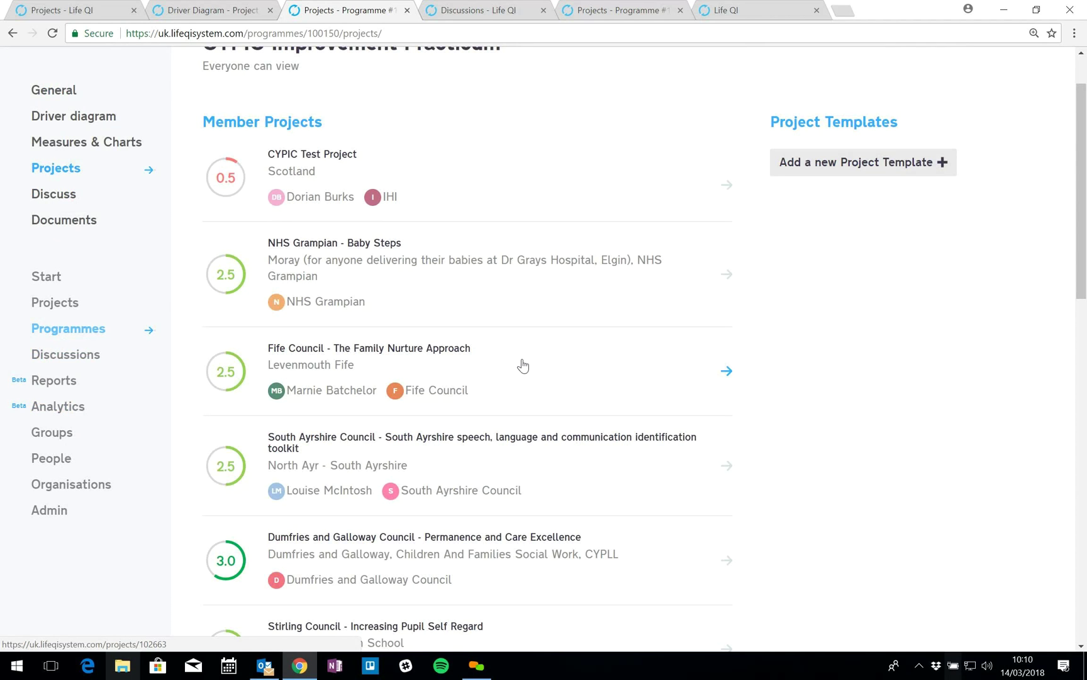
scroll(523, 365, down, 1)
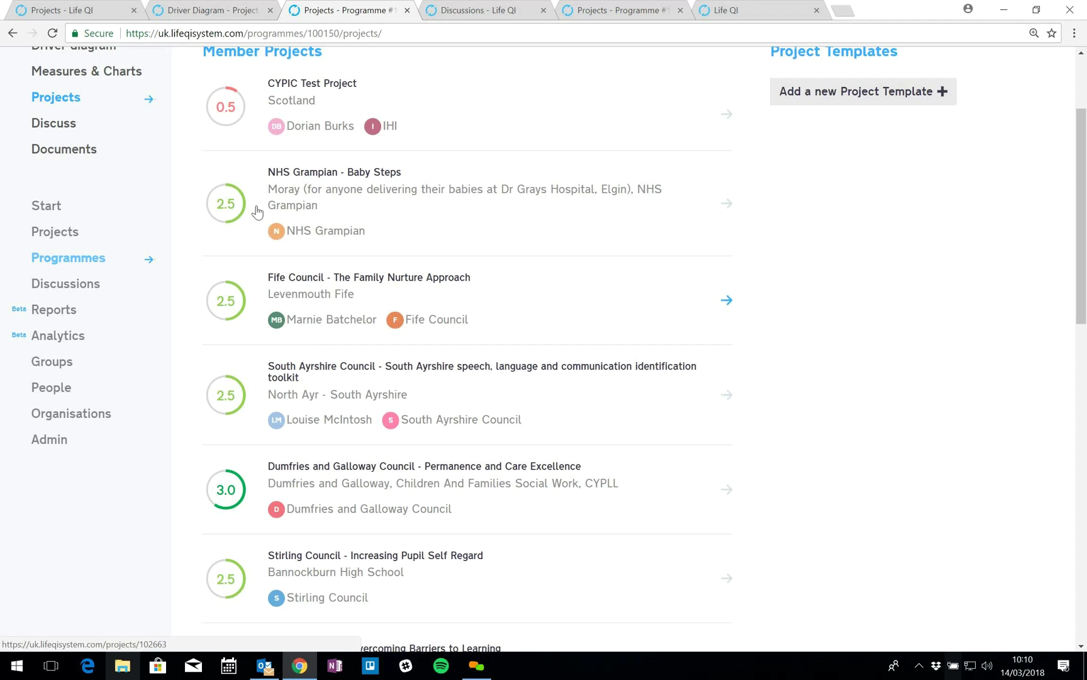
scroll(354, 252, down, 5)
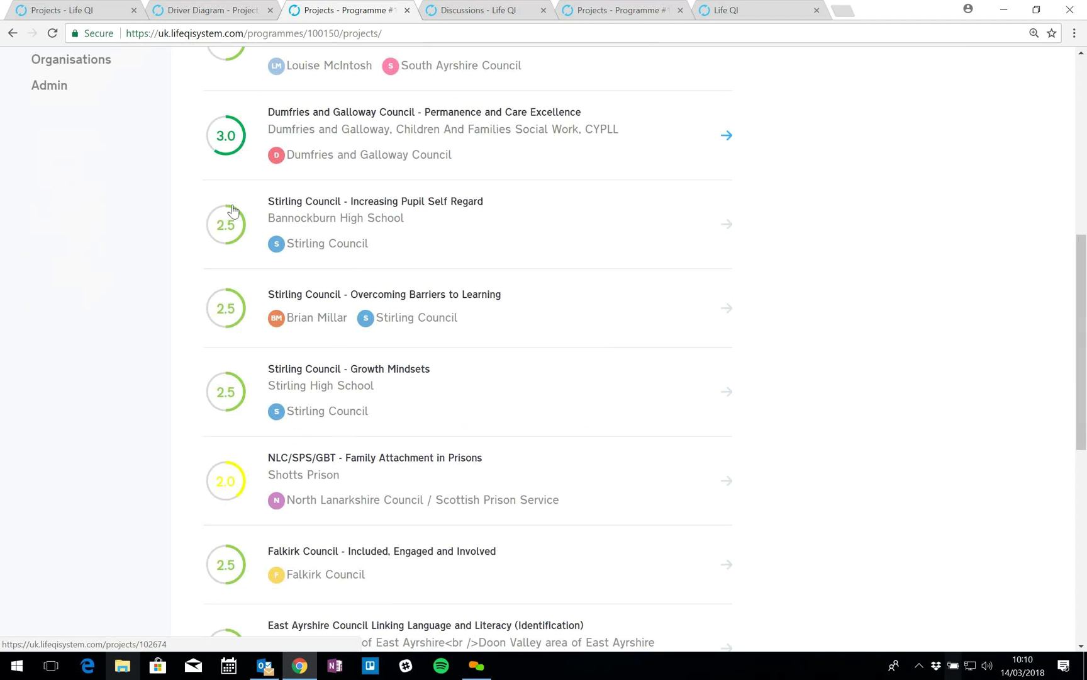
scroll(238, 465, down, 5)
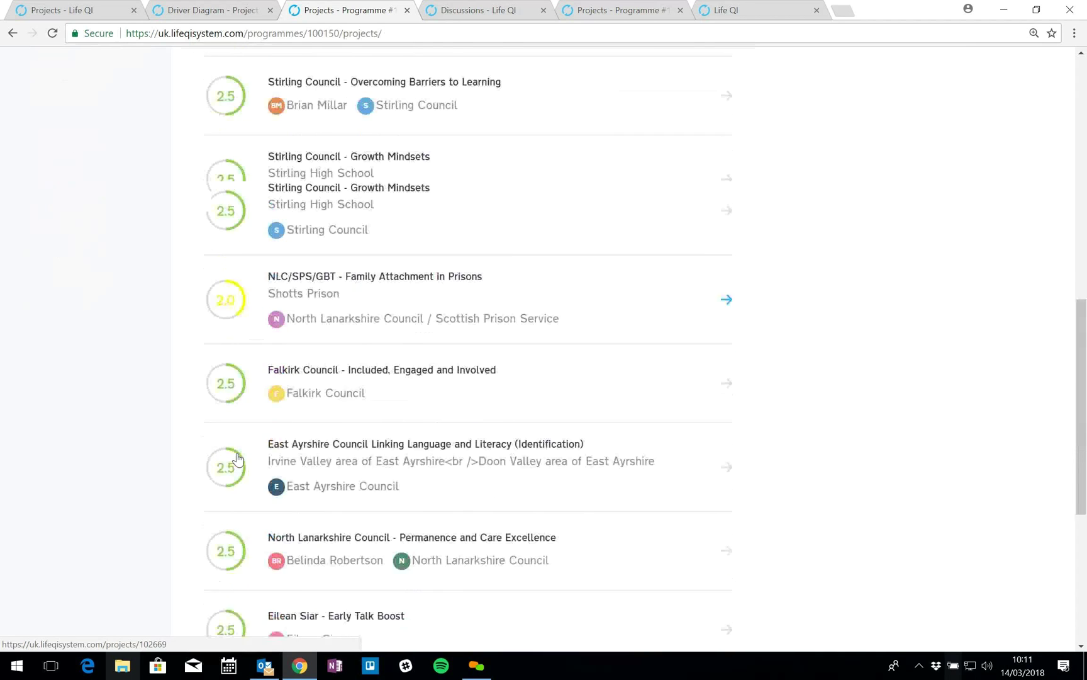
scroll(238, 459, down, 2)
scroll(237, 460, up, 4)
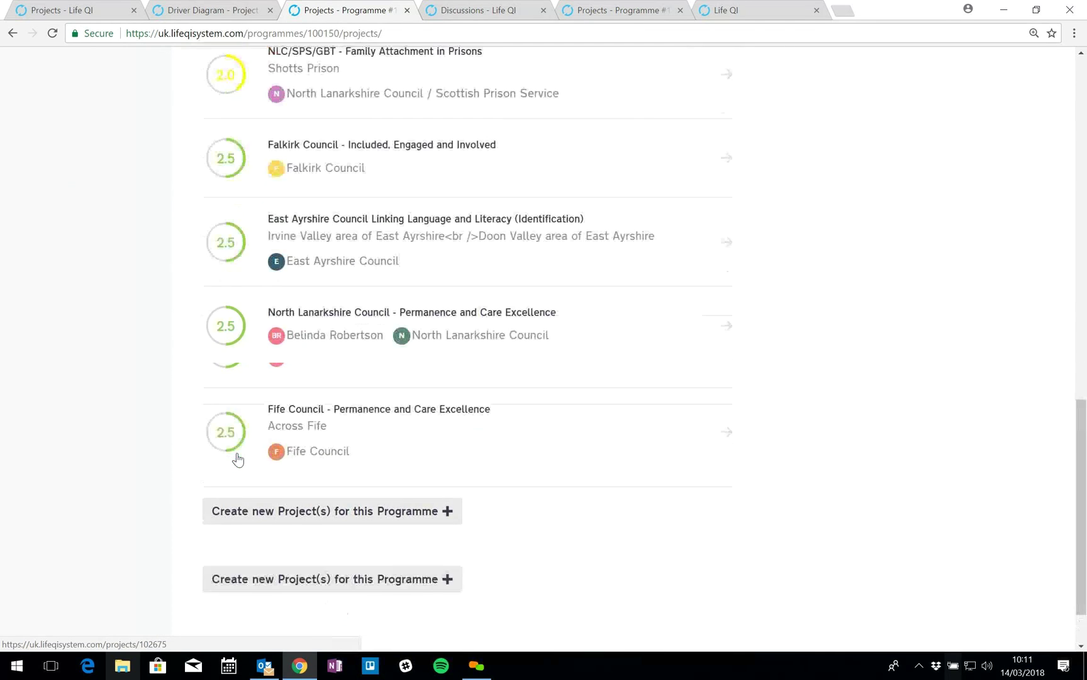
scroll(238, 460, up, 10)
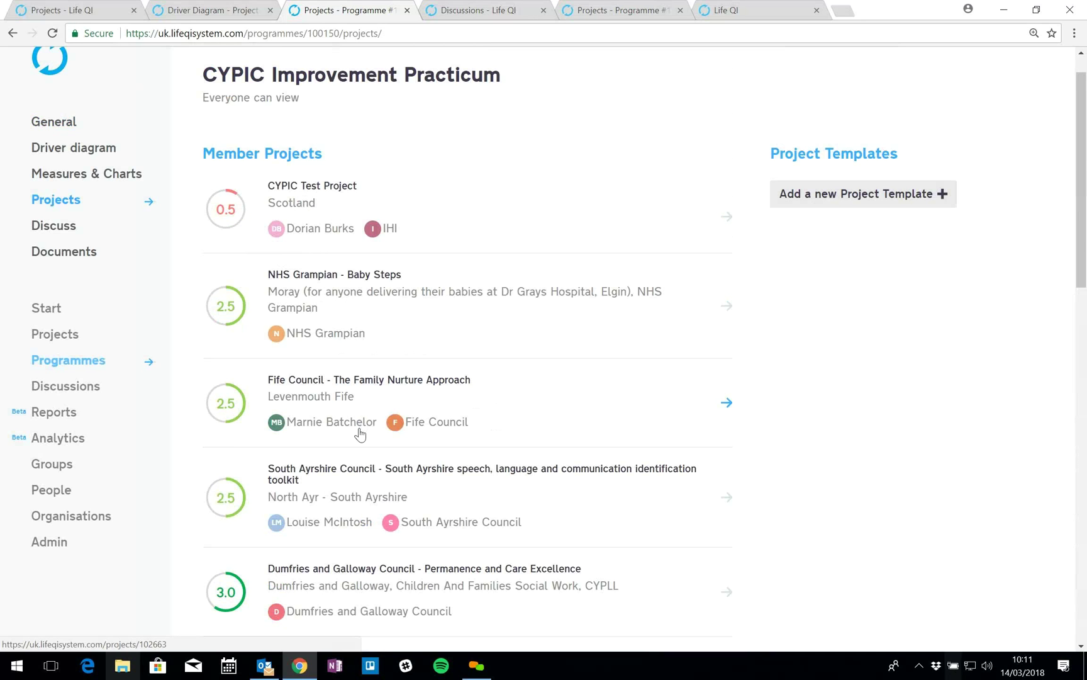
scroll(360, 434, down, 5)
scroll(360, 435, up, 2)
scroll(360, 434, down, 4)
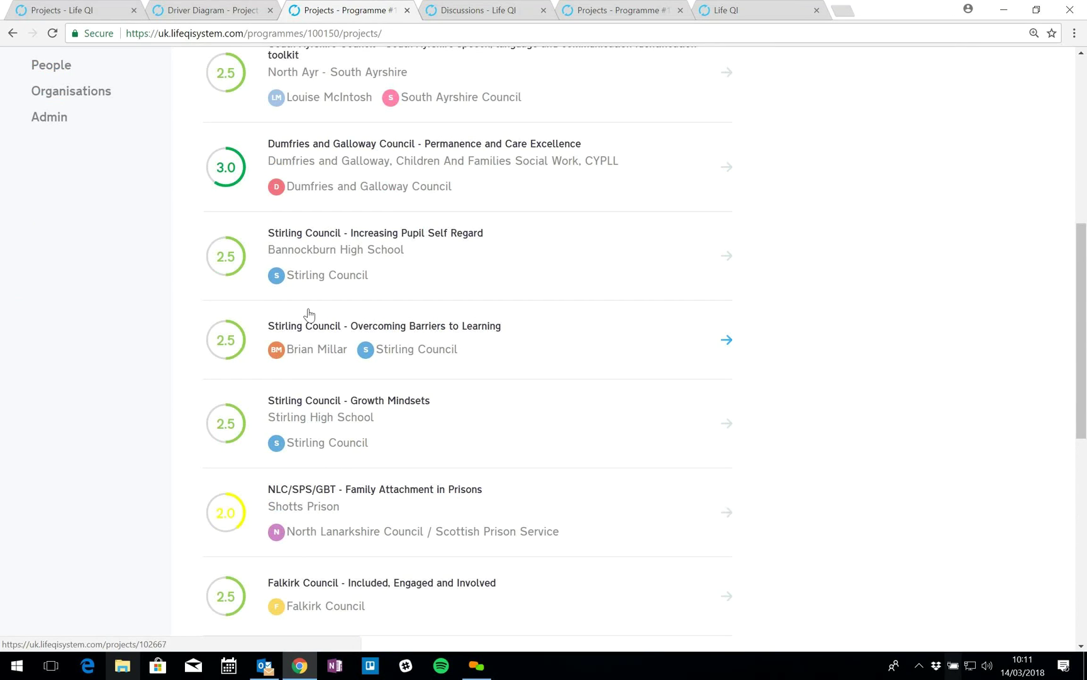
scroll(309, 315, up, 4)
scroll(309, 315, up, 3)
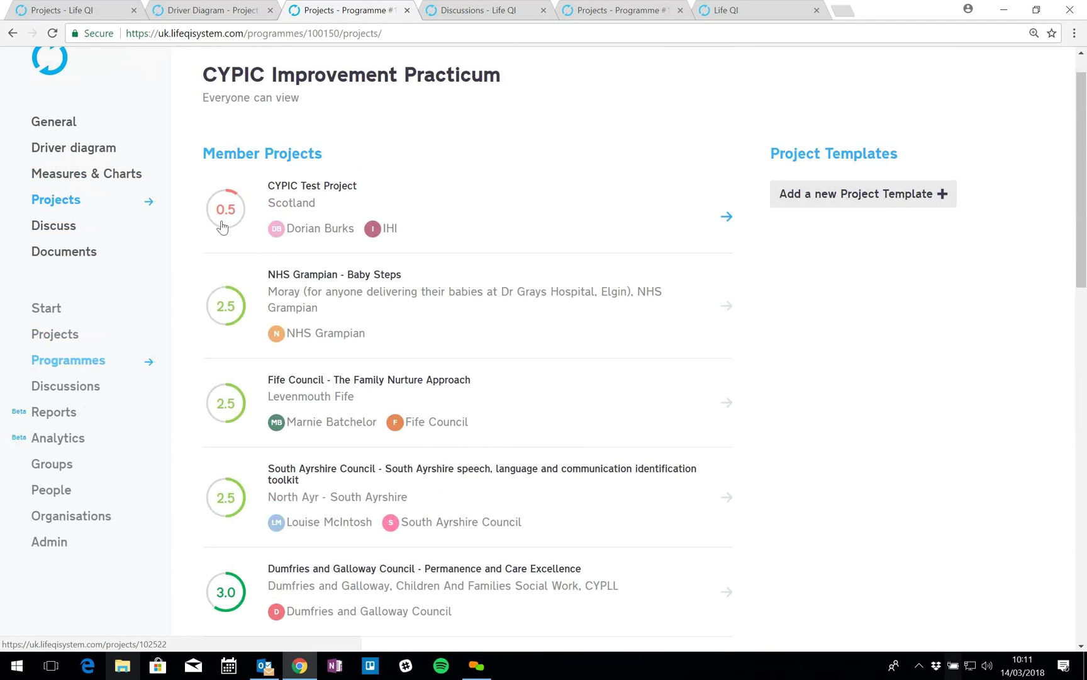
Step: Return to the Feverish Child programme and open its RCEM Quality Team discussion
click(603, 11)
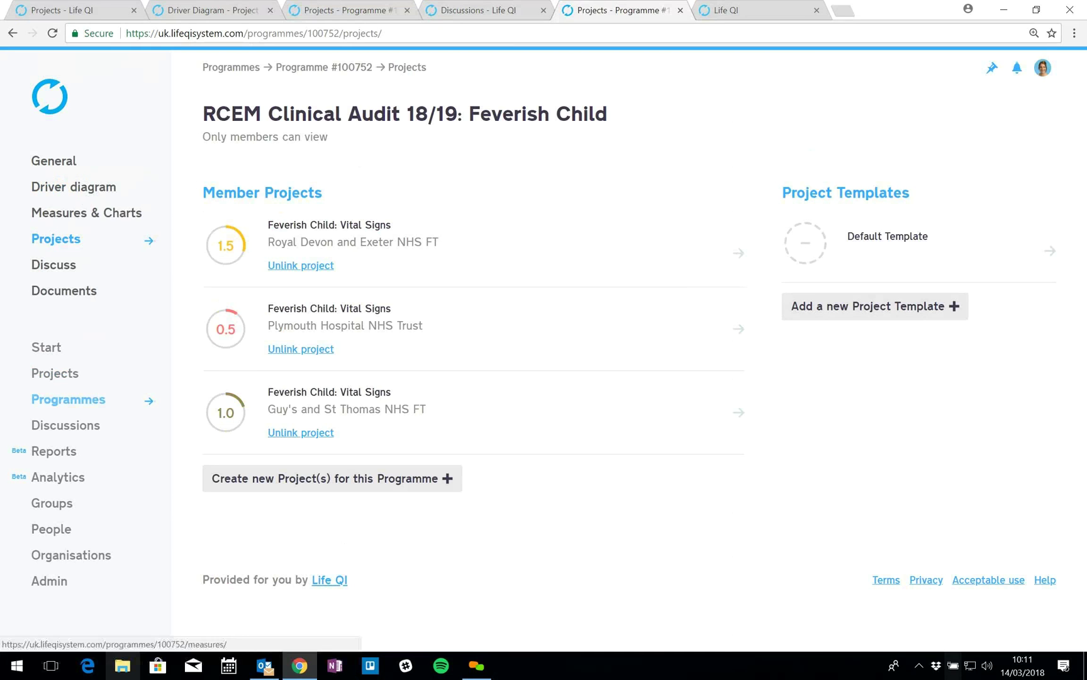
click(57, 266)
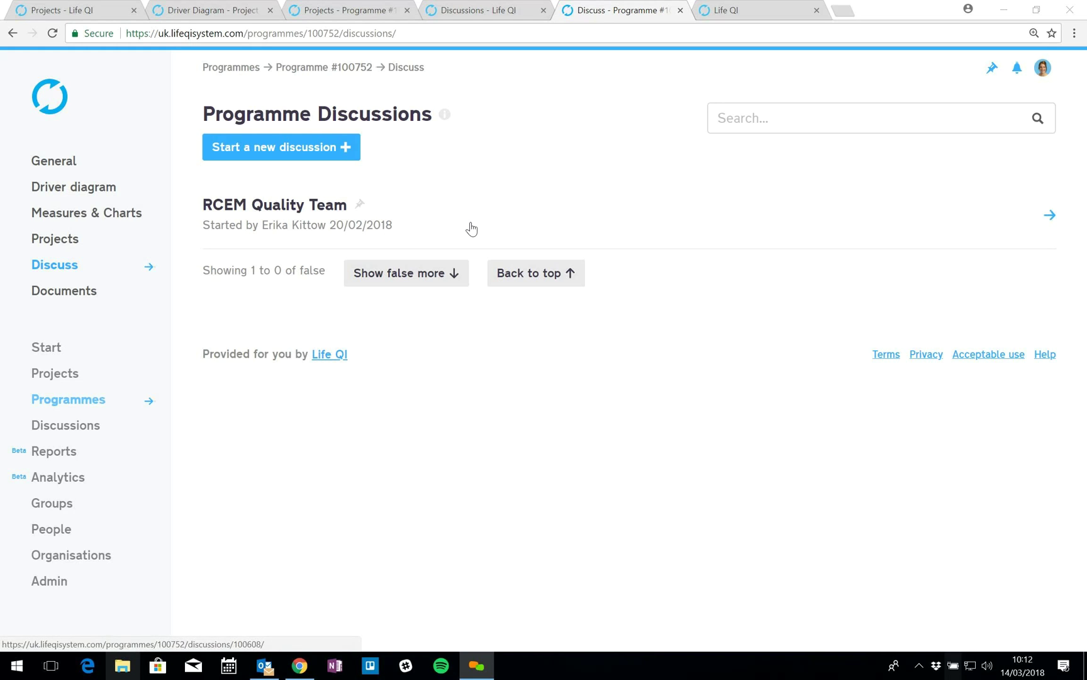
click(452, 233)
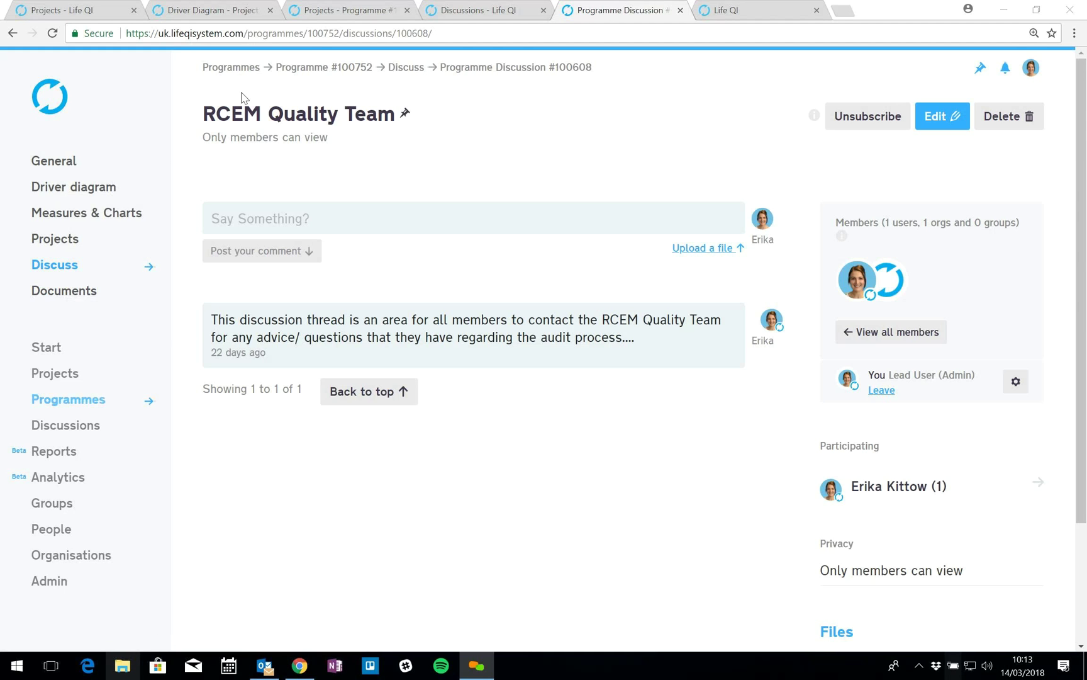
Step: Go back to the open CYPIC Improvement Practicum page and open the Groups list from there
click(440, 12)
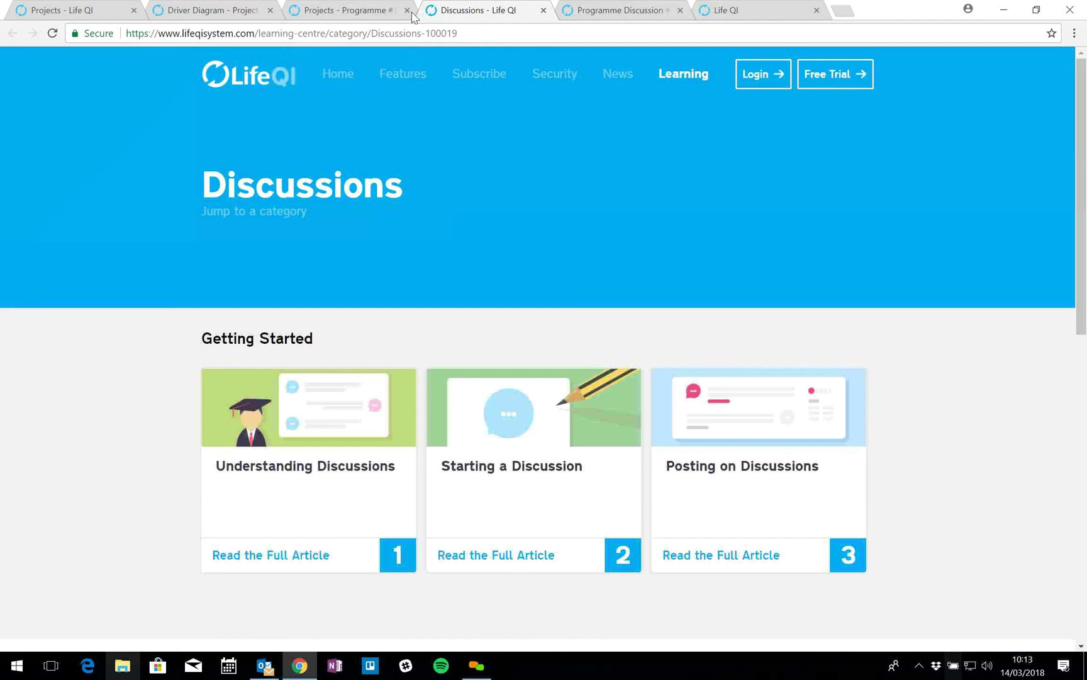
click(371, 15)
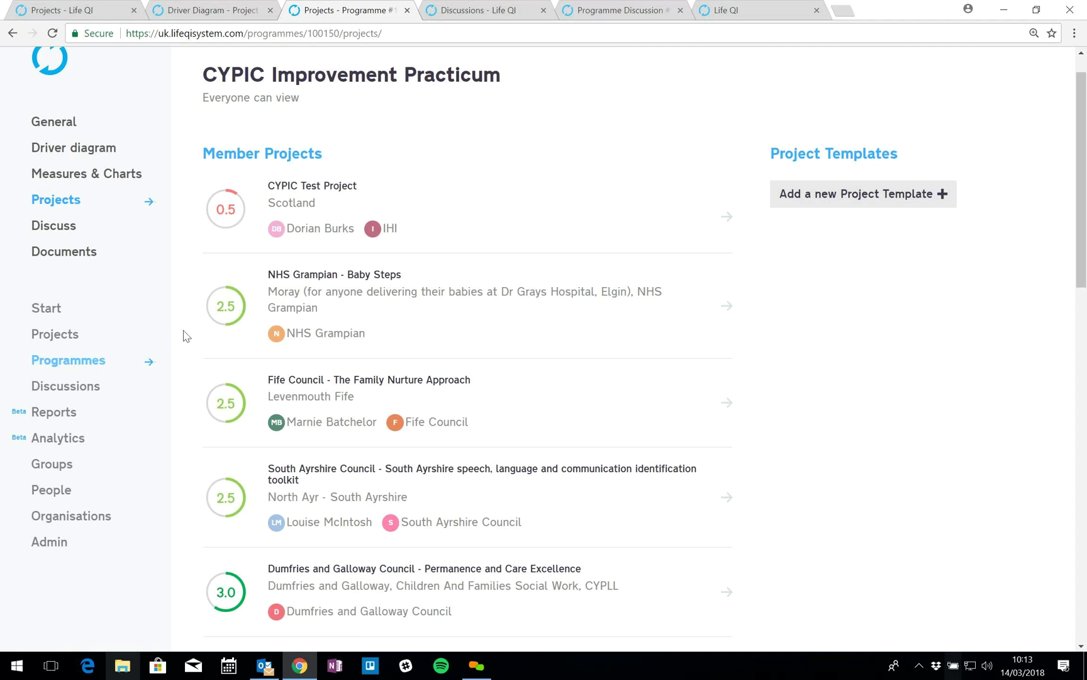
click(54, 469)
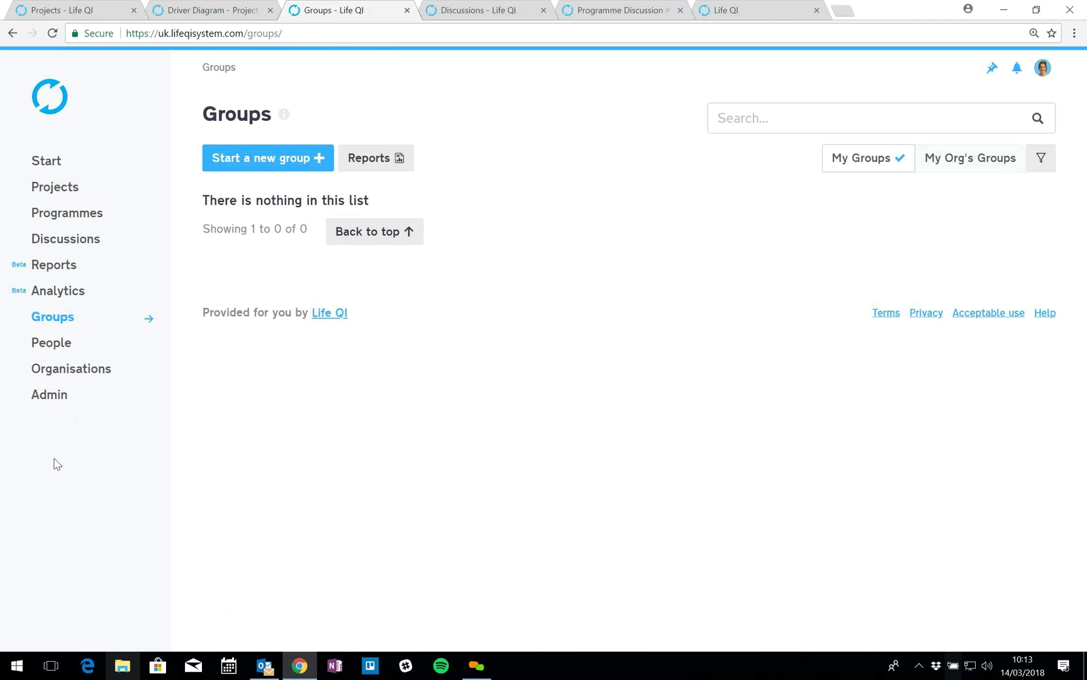
Step: Clear the My Groups filter, search for "launch" and open the Patient Safety Launch Pad 2017-2018 group to view its discussions
click(848, 166)
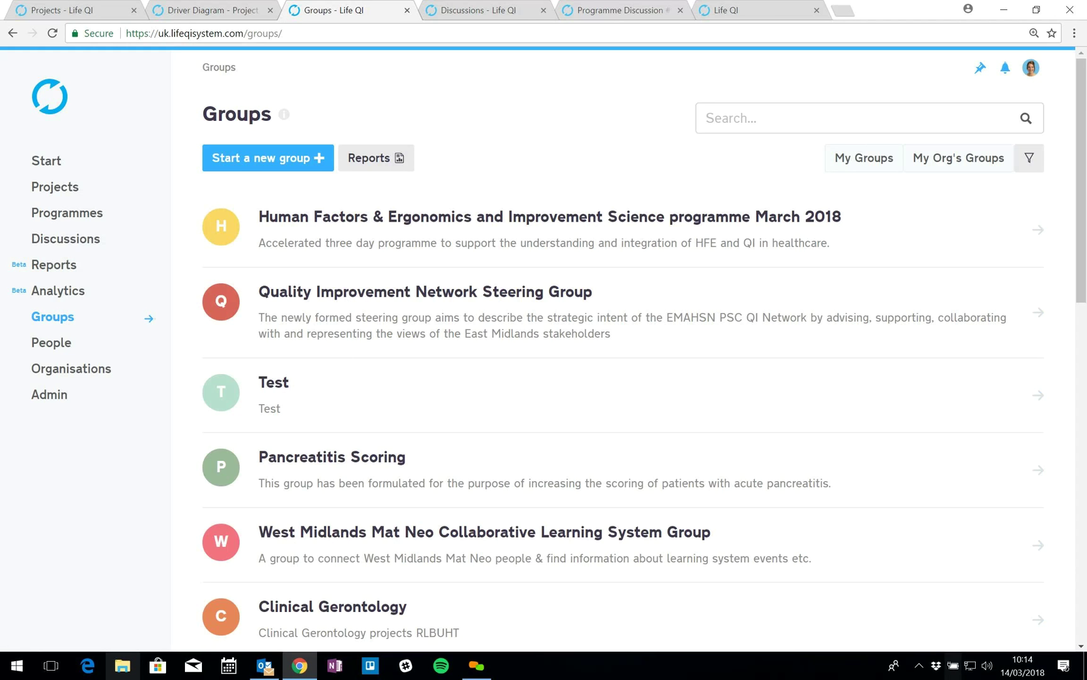
click(856, 118)
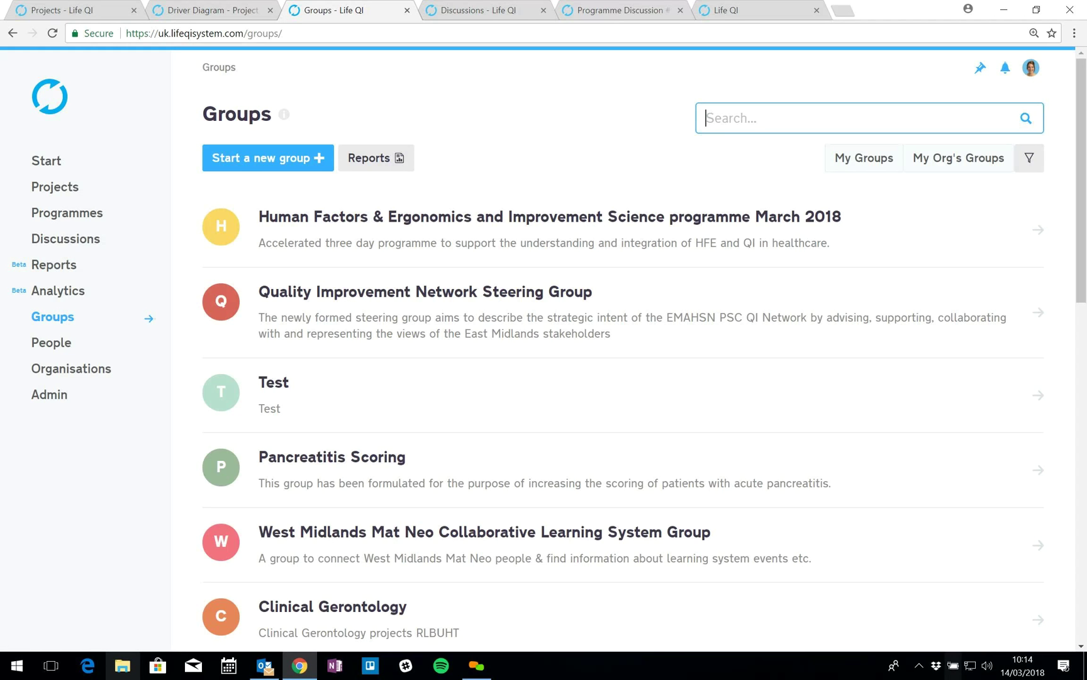
text(launch)
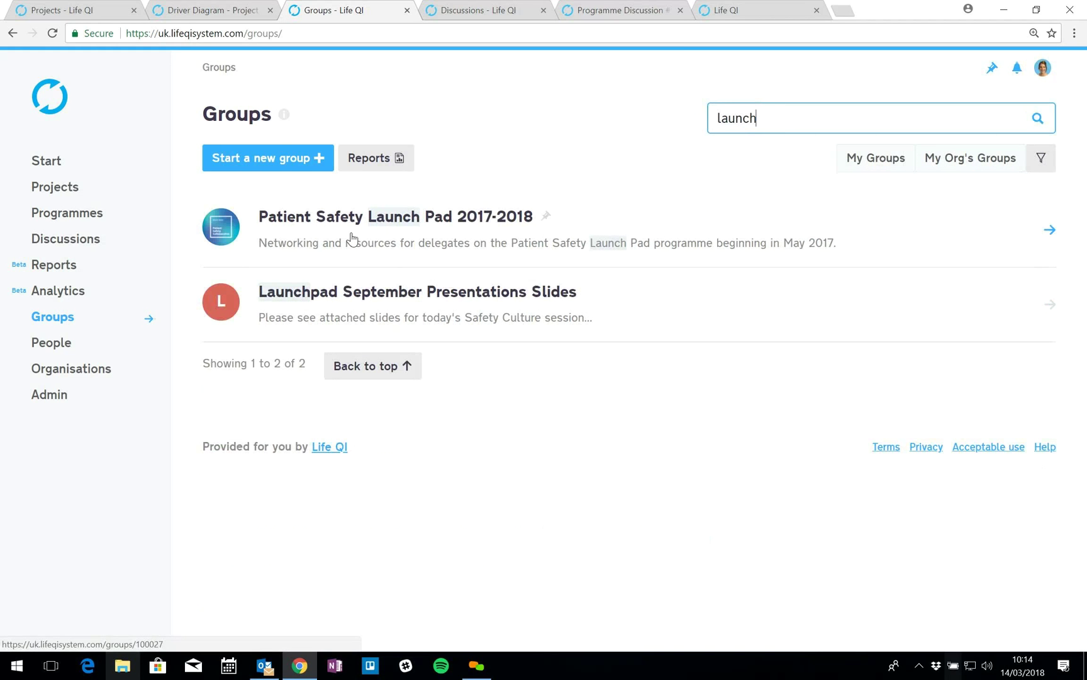
click(321, 244)
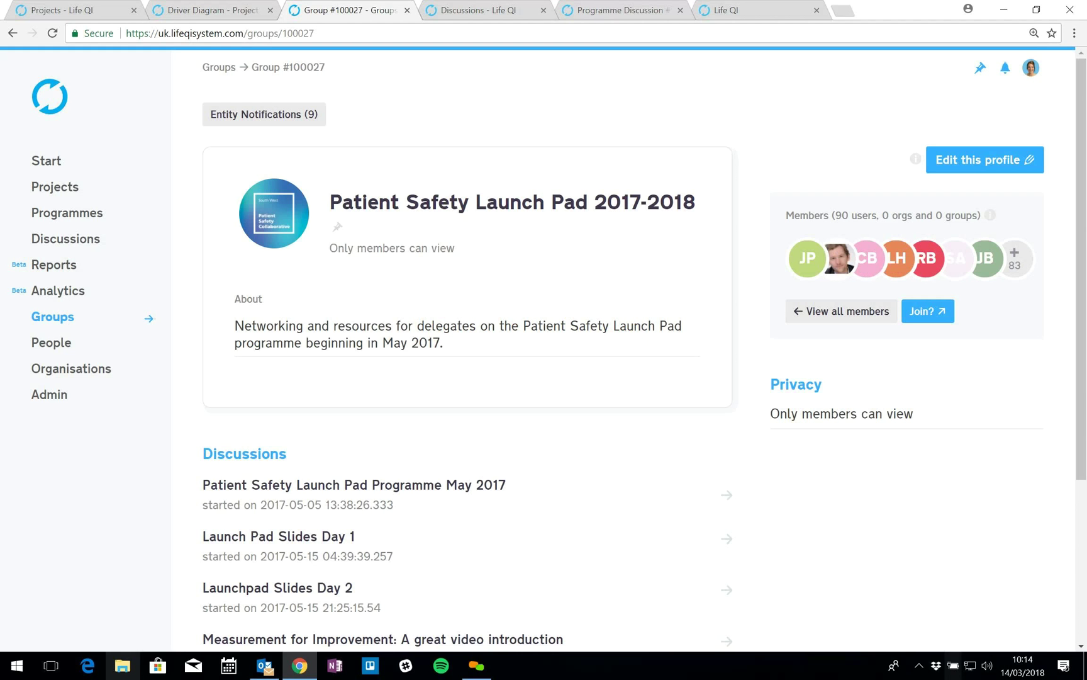
scroll(539, 218, down, 4)
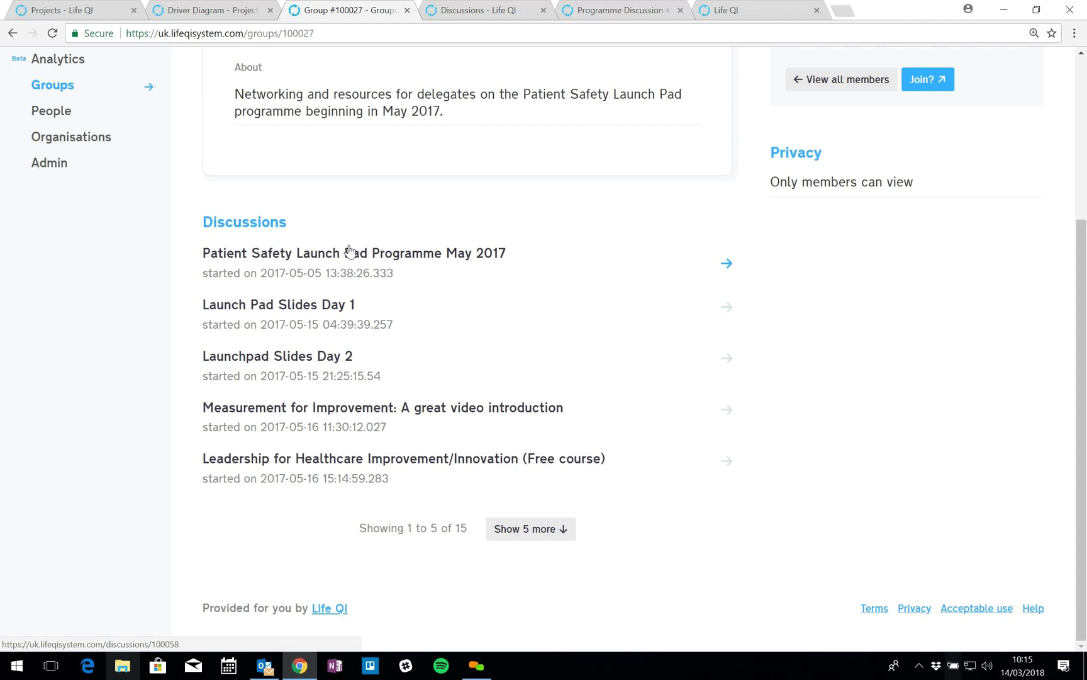
scroll(382, 267, up, 3)
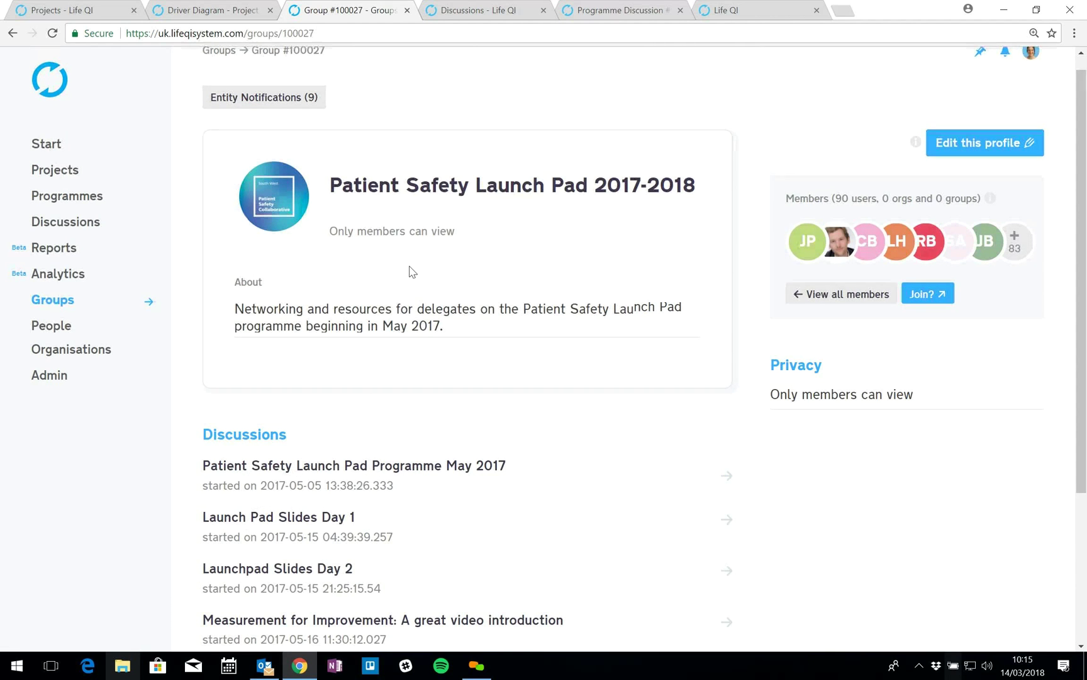
Step: Return to the Groups list, search for "newham" and open the Newham Mental Health group
click(56, 320)
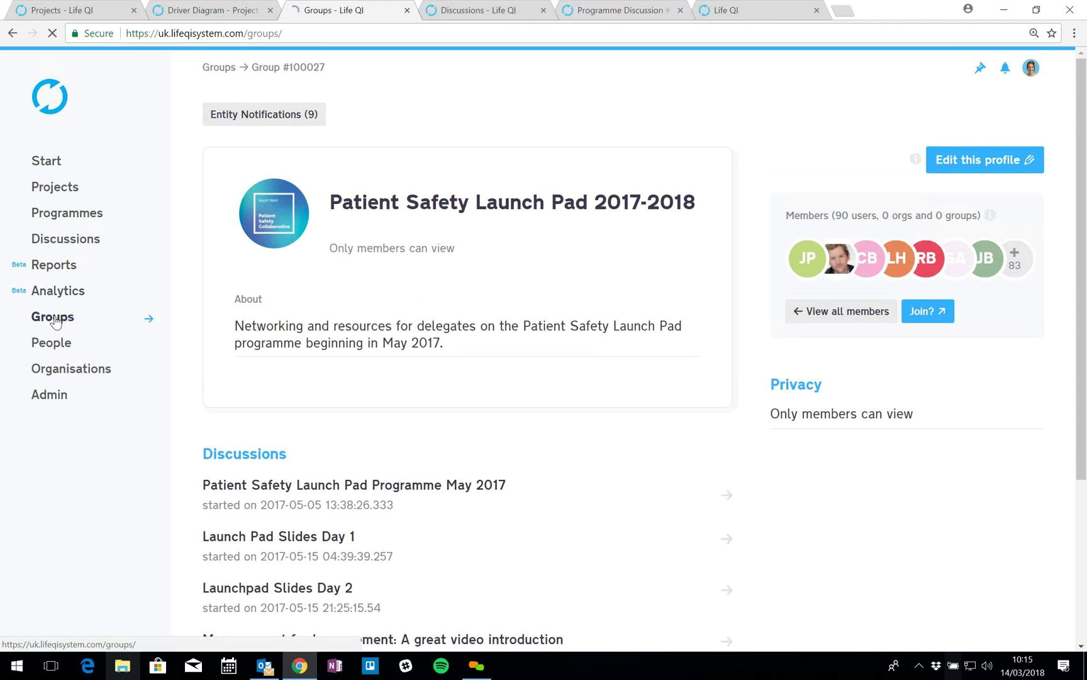
drag(759, 118, 644, 116)
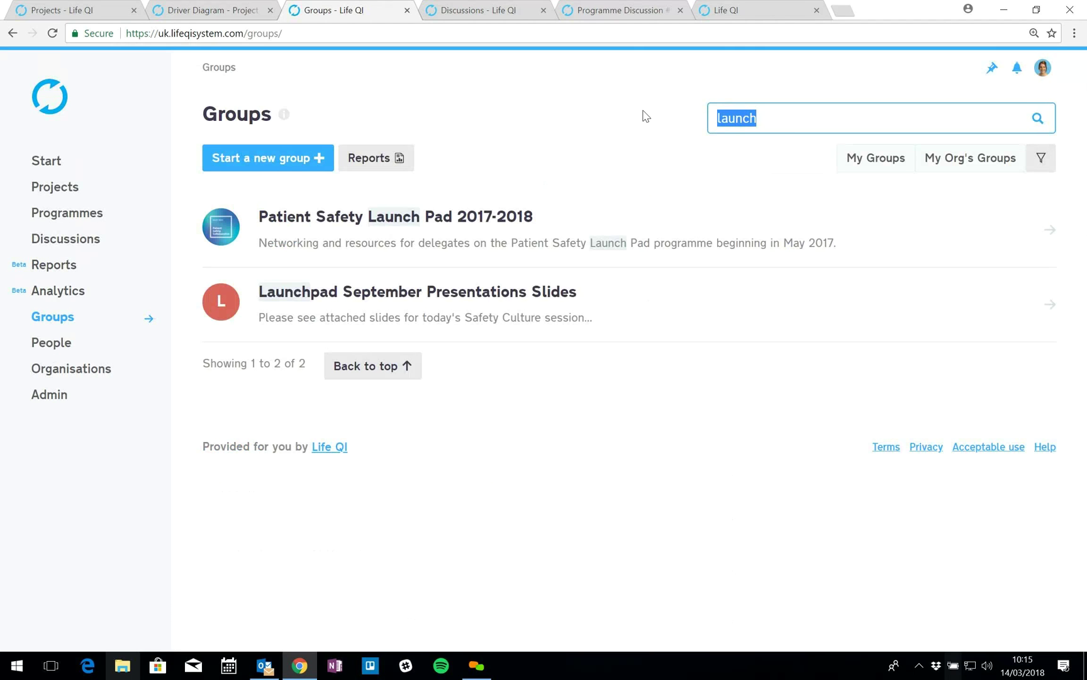
text(newham)
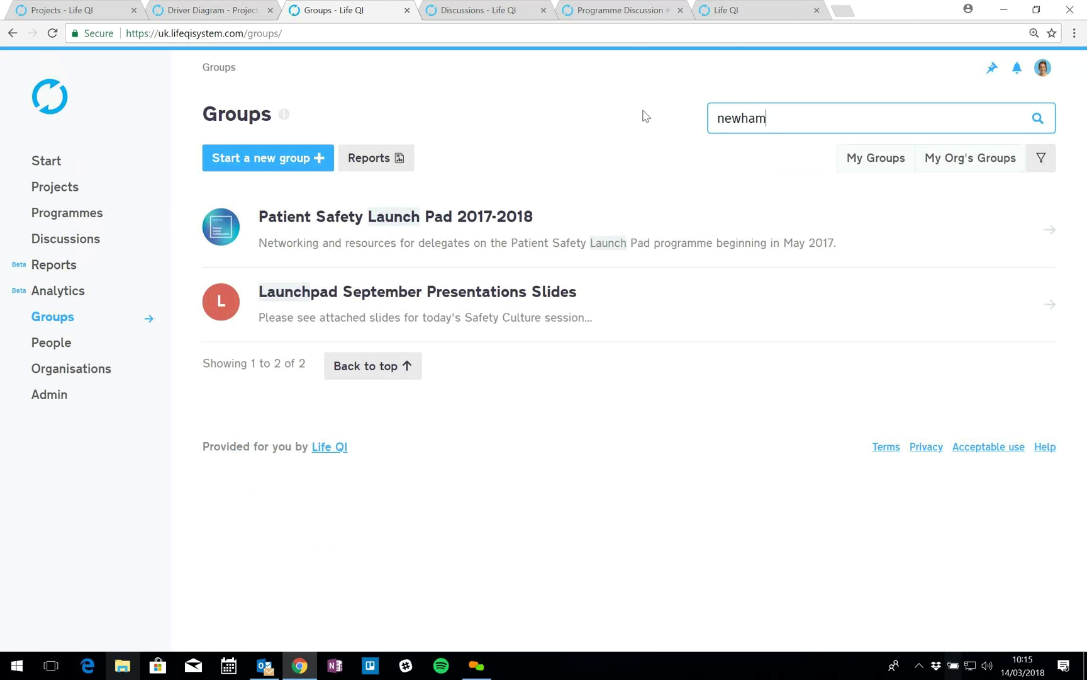
click(460, 320)
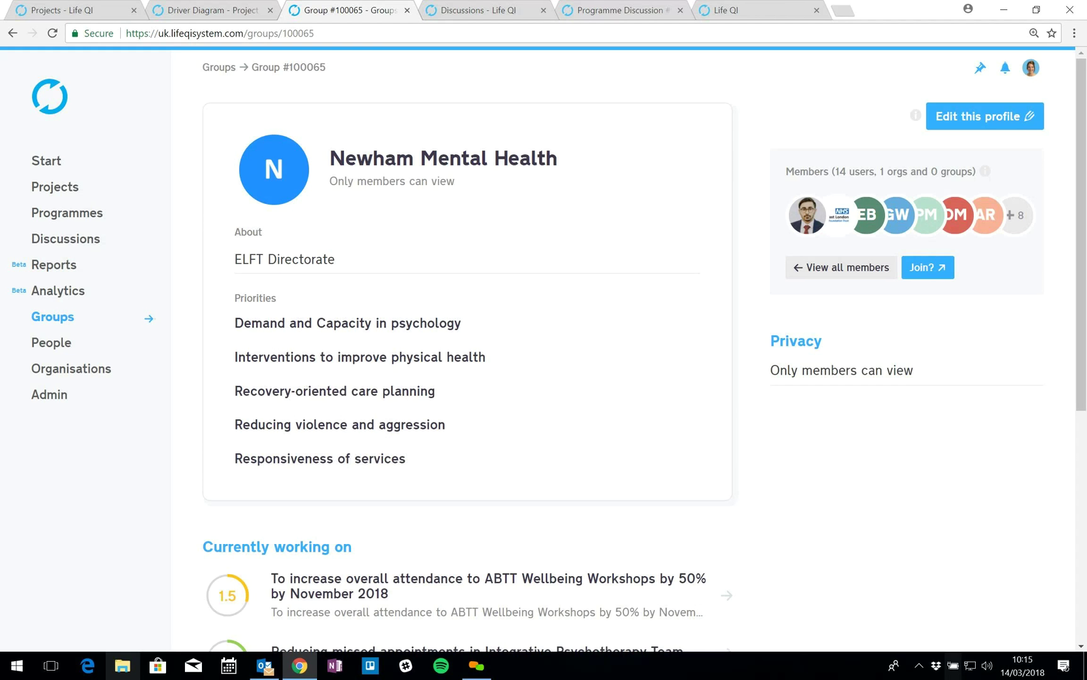
Step: Examine the Newham Mental Health group's priorities and the projects it is currently working on, with their progress scores
scroll(315, 390, down, 5)
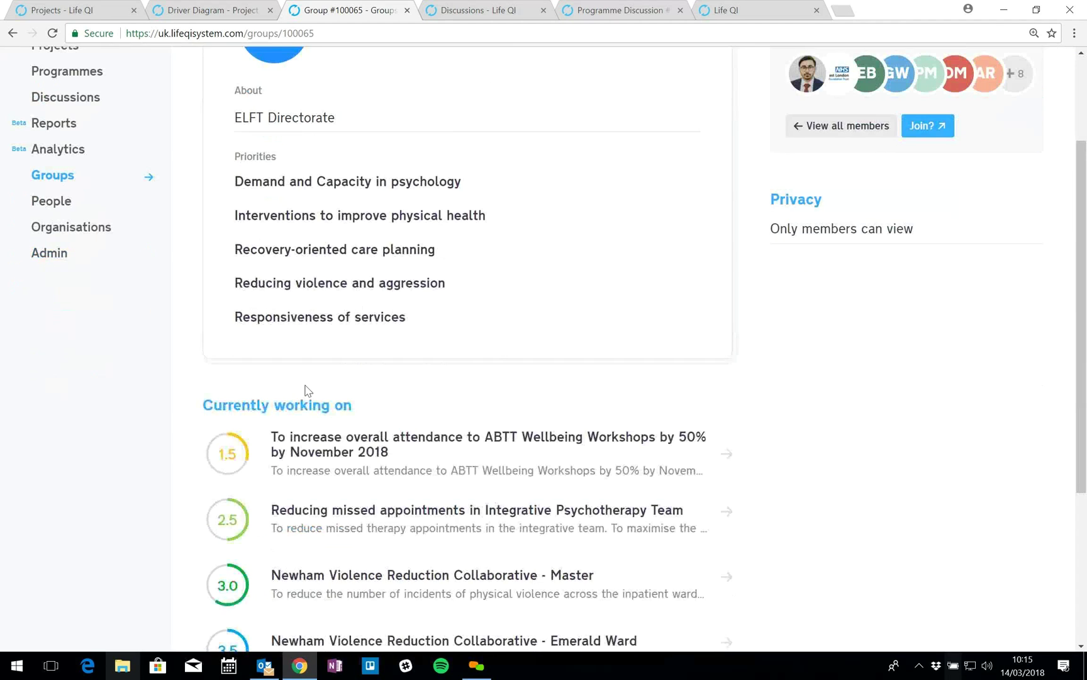
scroll(376, 296, up, 5)
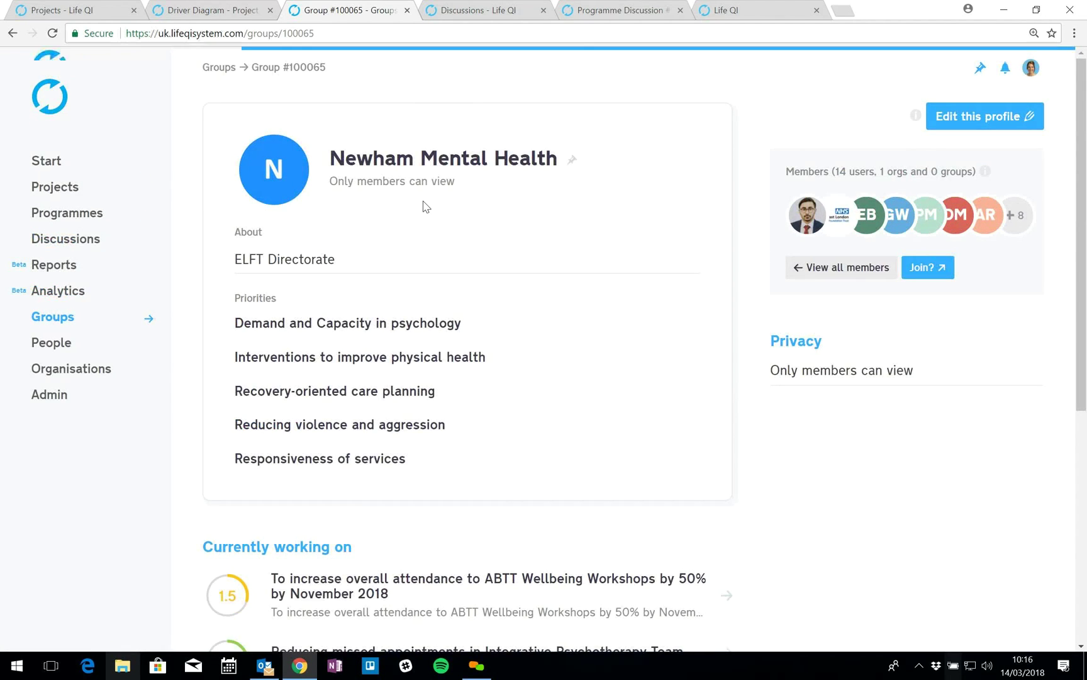
scroll(376, 323, down, 3)
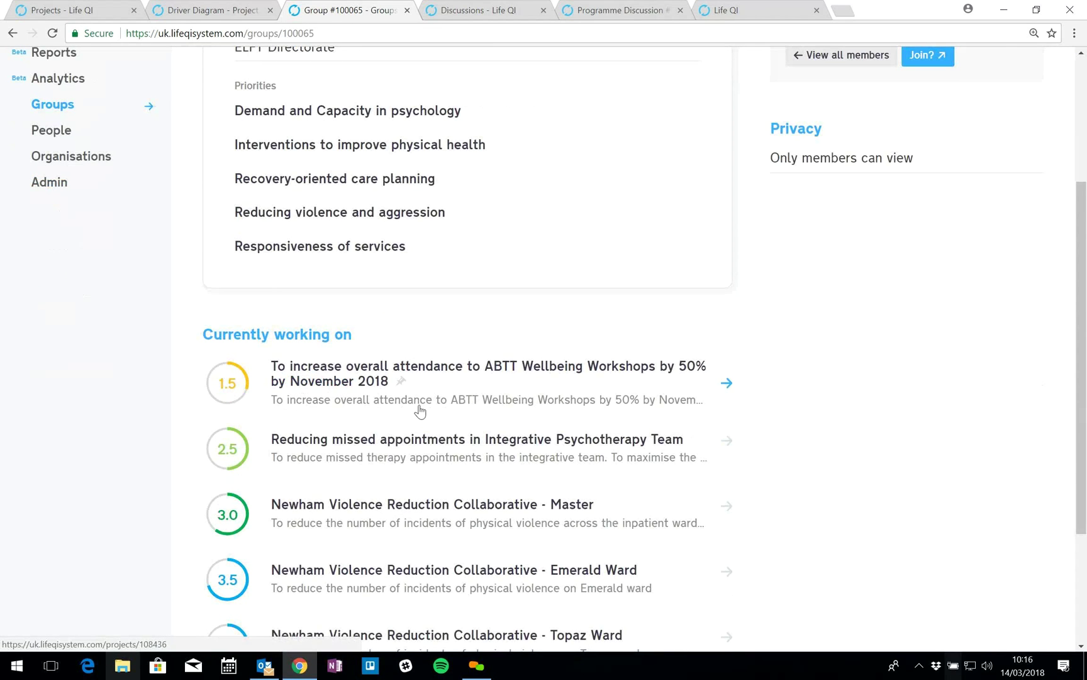
scroll(418, 413, down, 3)
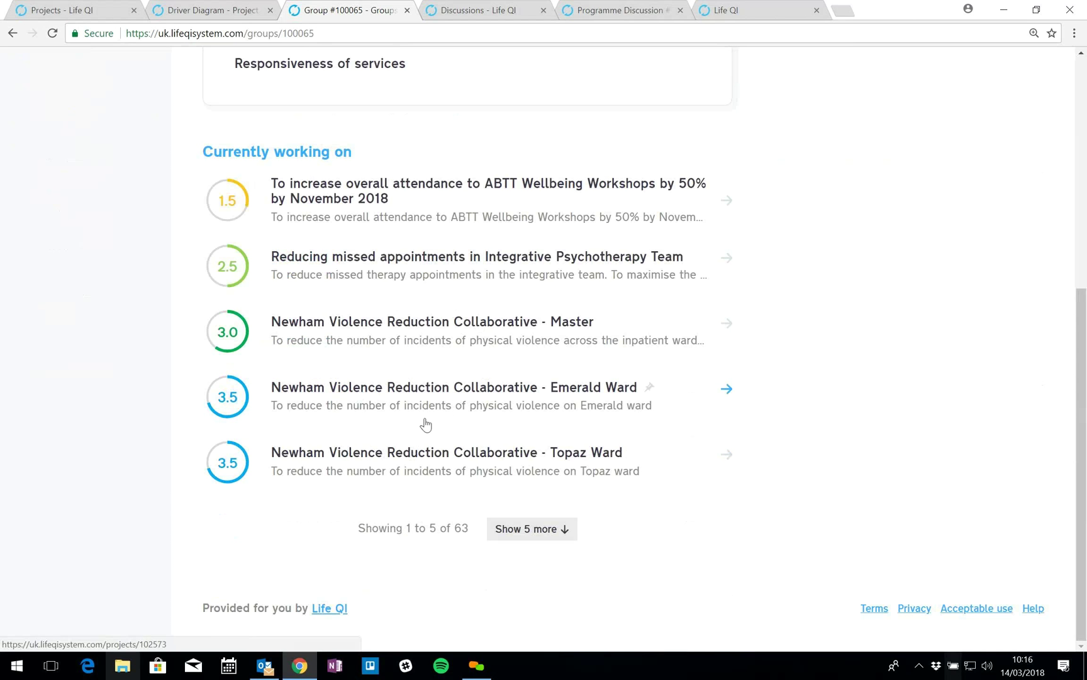
scroll(414, 297, up, 7)
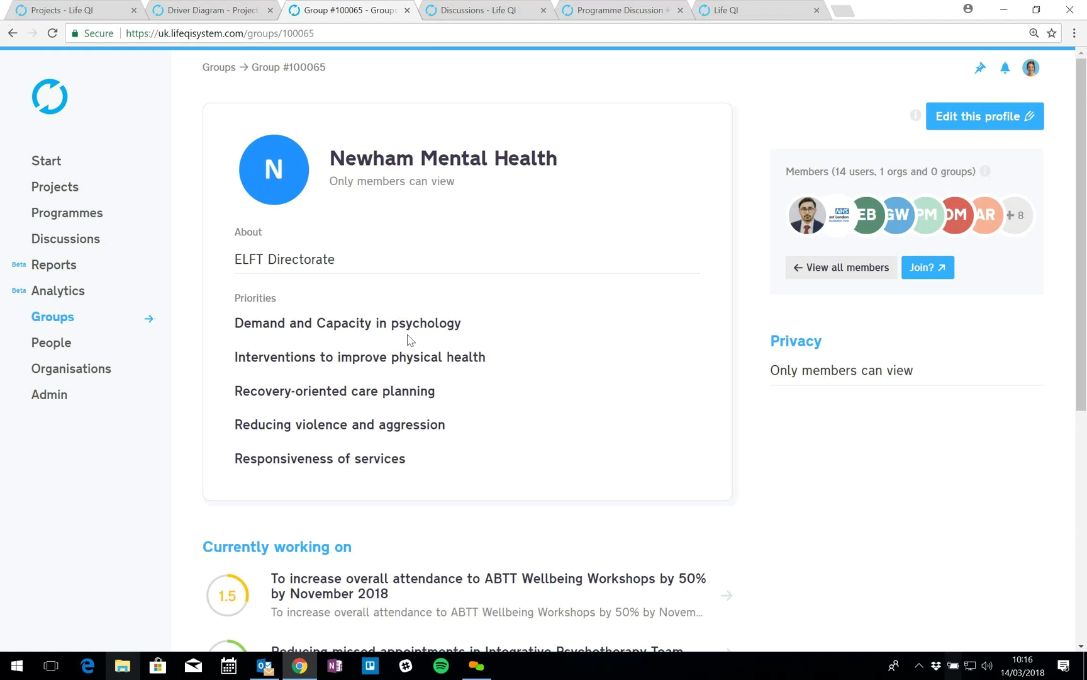
scroll(407, 339, down, 3)
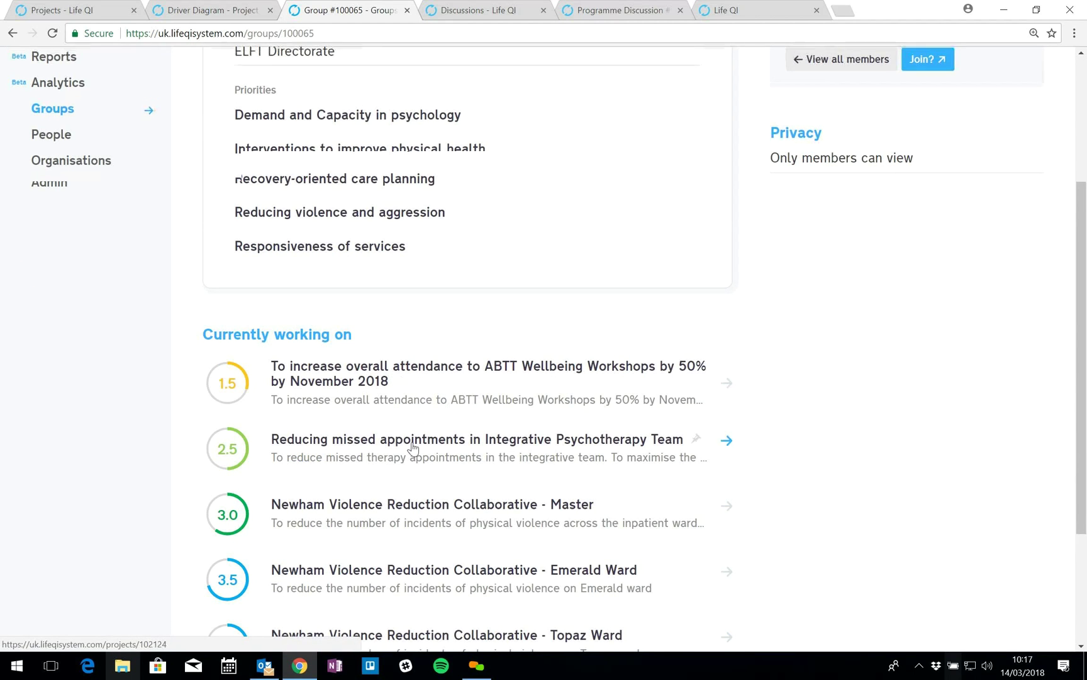
scroll(413, 448, up, 2)
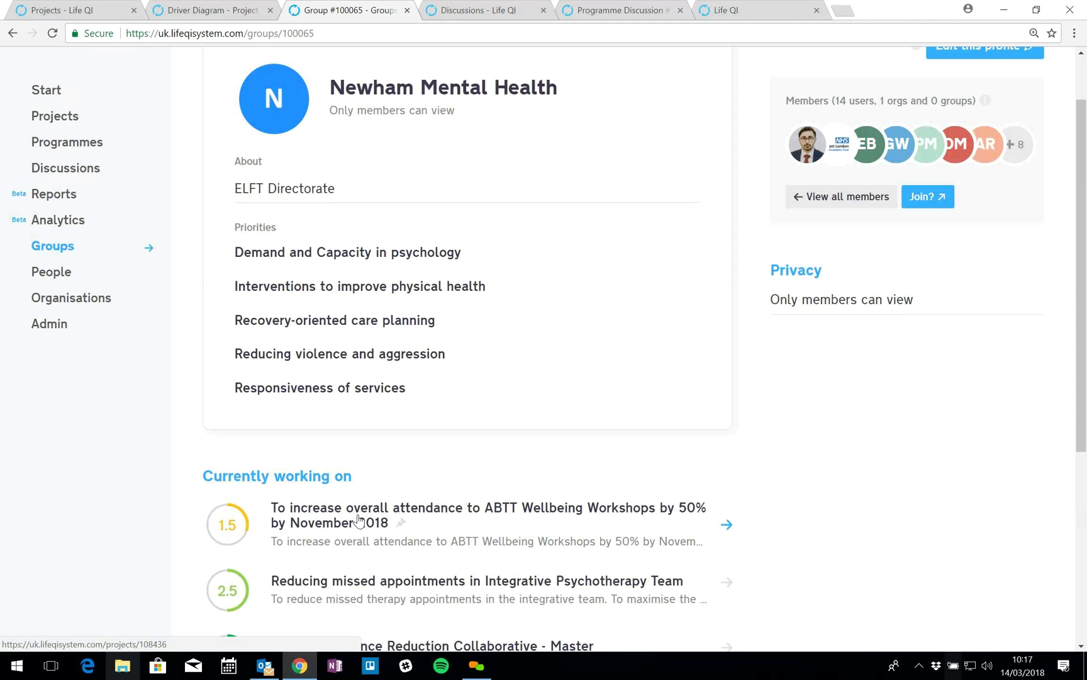
scroll(359, 515, up, 1)
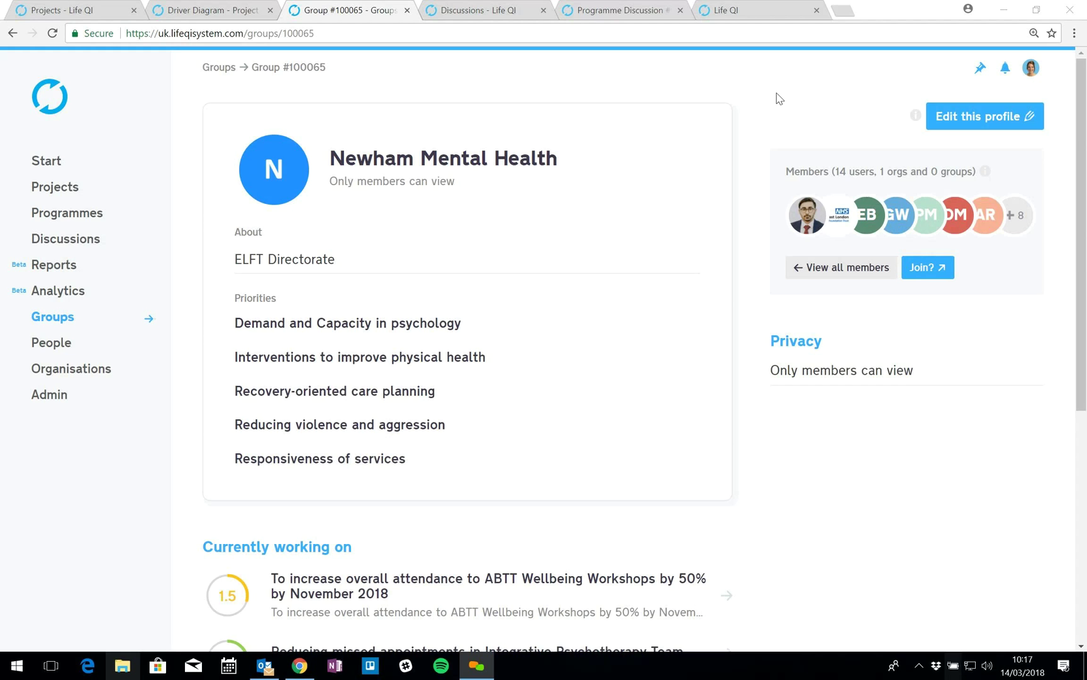
Step: Filter the Projects list to My Projects and open the Reducing Pressure Sores project
click(62, 196)
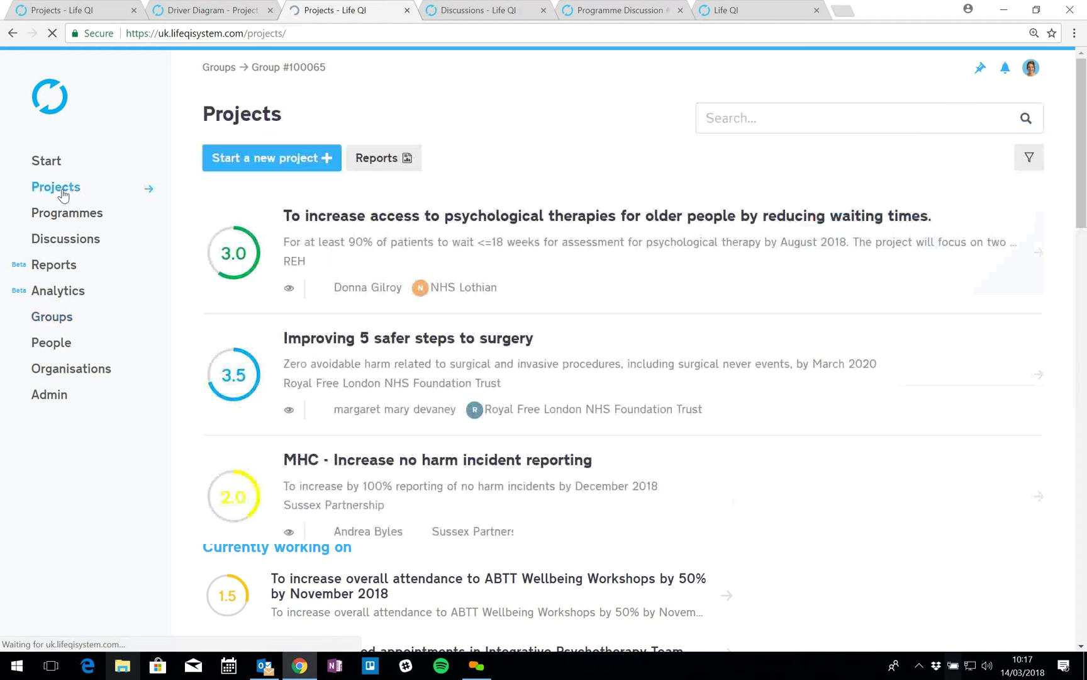
click(835, 158)
click(401, 263)
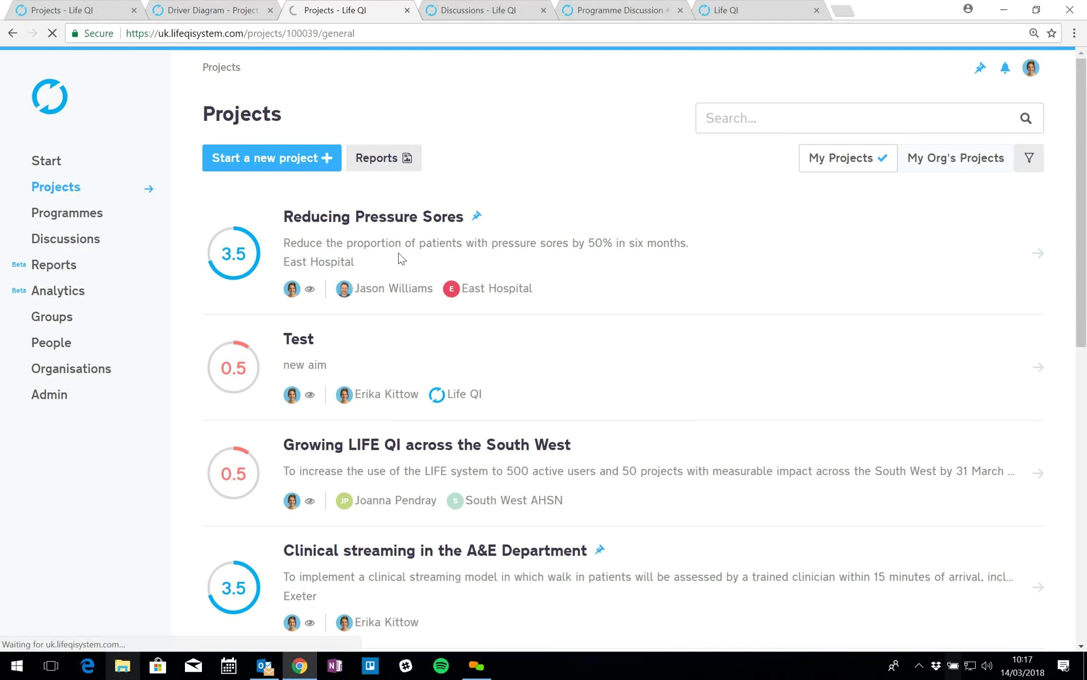
Step: View the full member list of the Reducing Pressure Sores project, including user roles and organisations, and close it
click(818, 348)
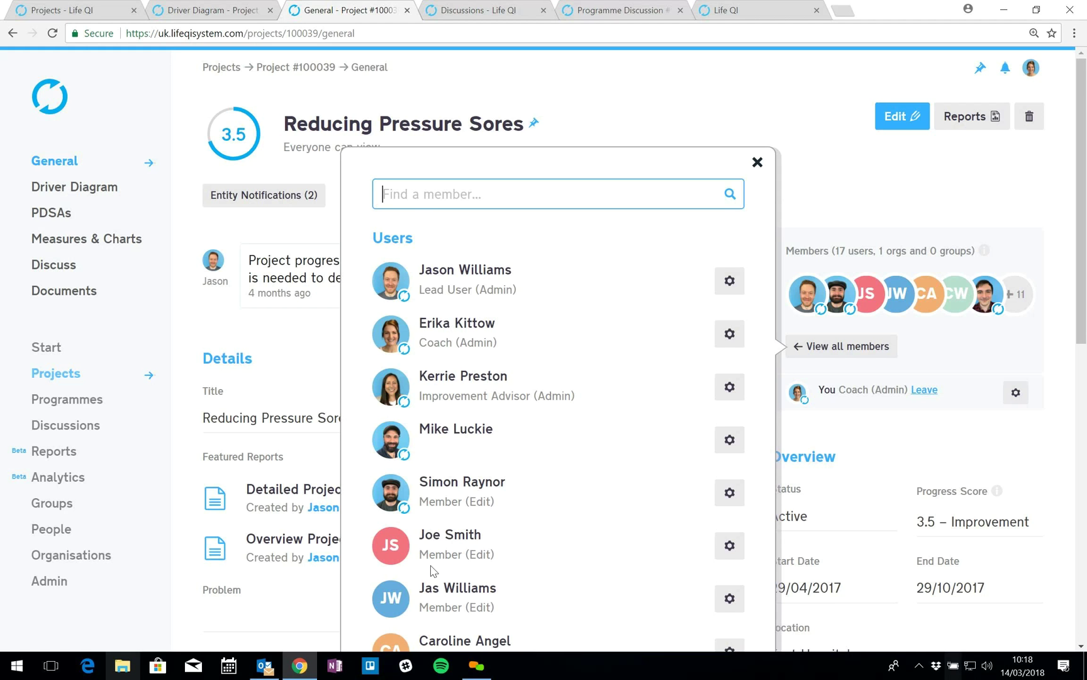
scroll(431, 570, down, 1)
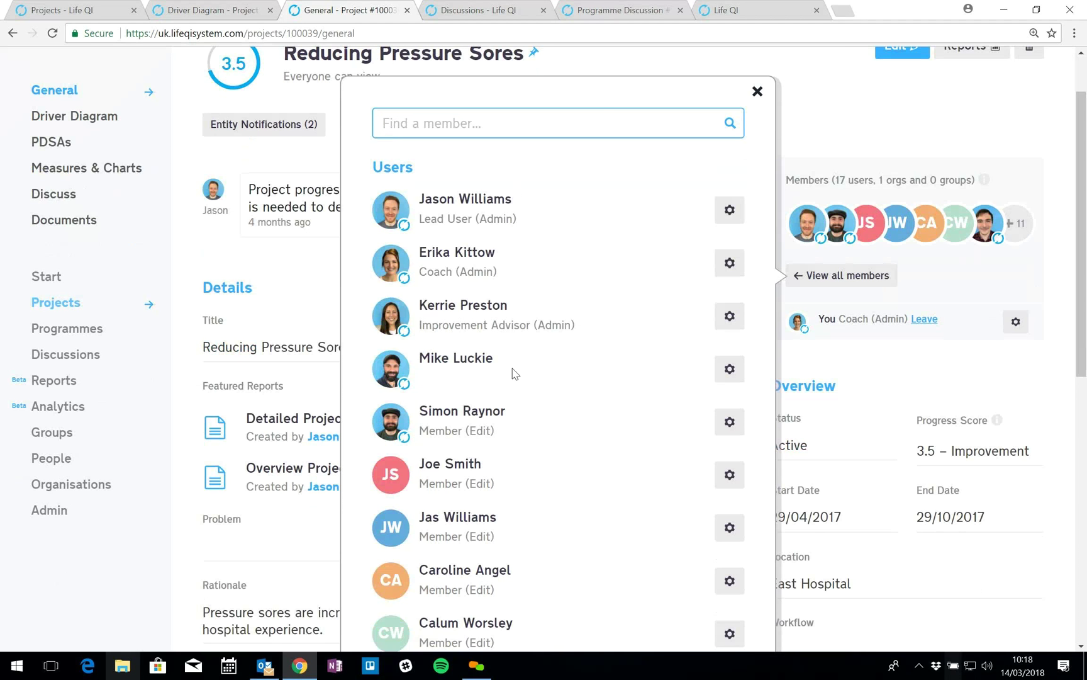
scroll(512, 372, down, 5)
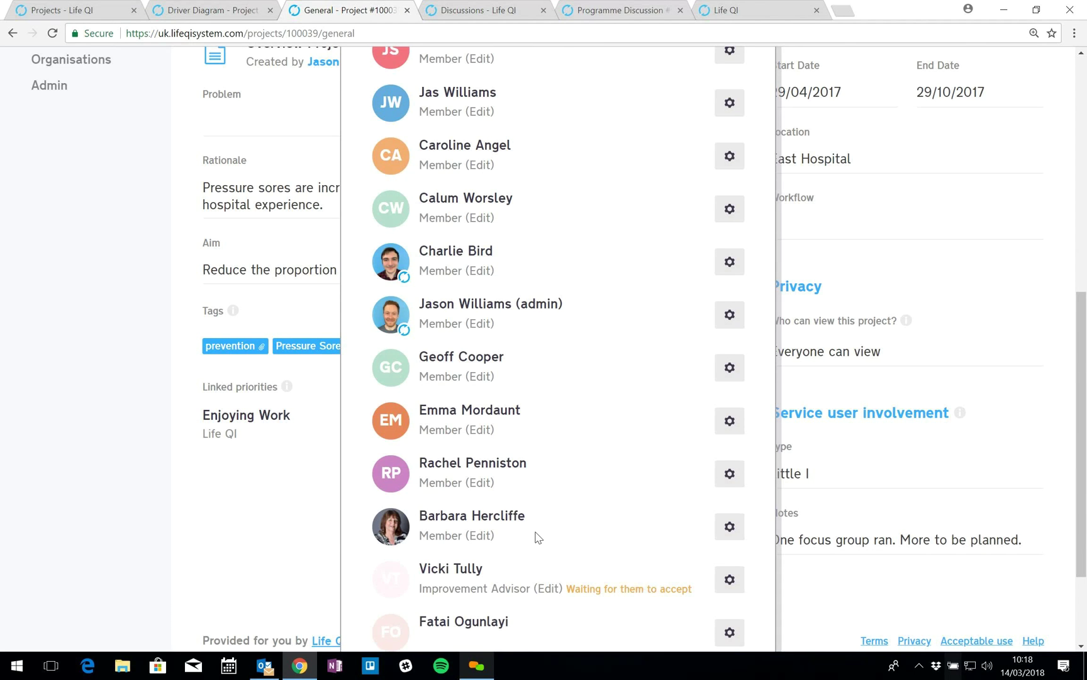
scroll(536, 536, down, 2)
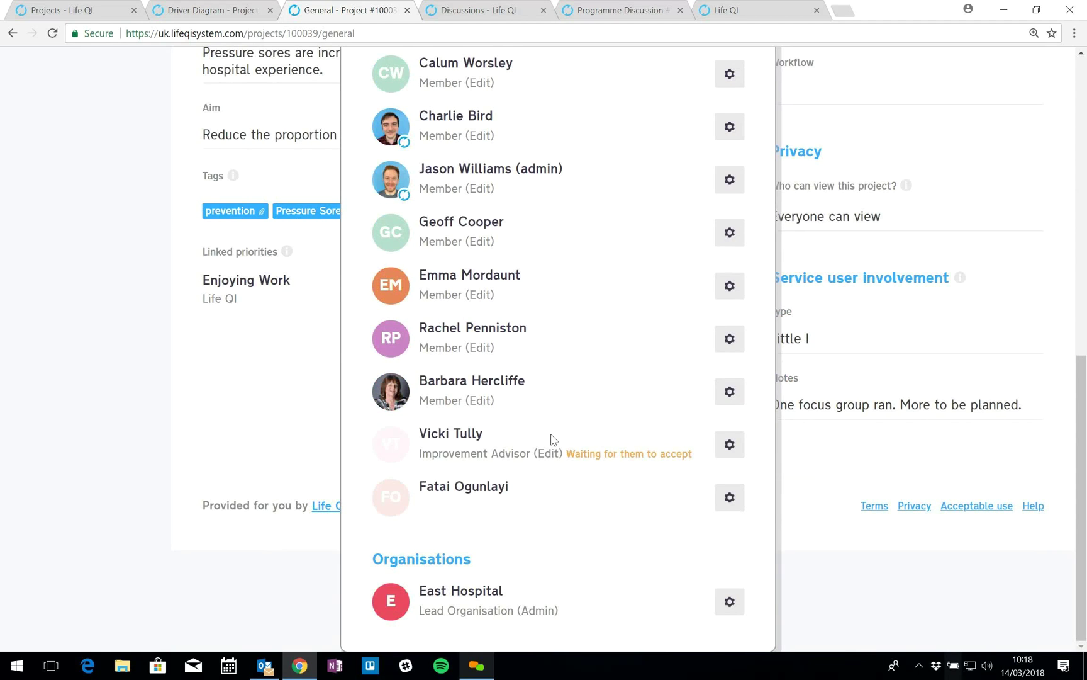
scroll(552, 439, up, 3)
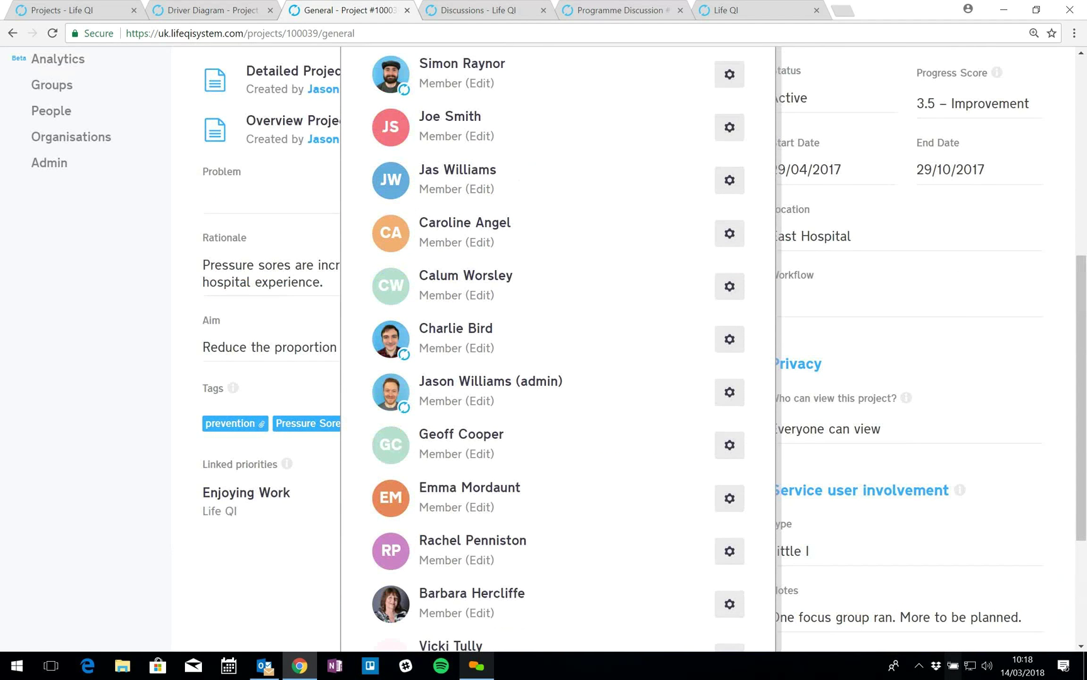
scroll(490, 319, up, 6)
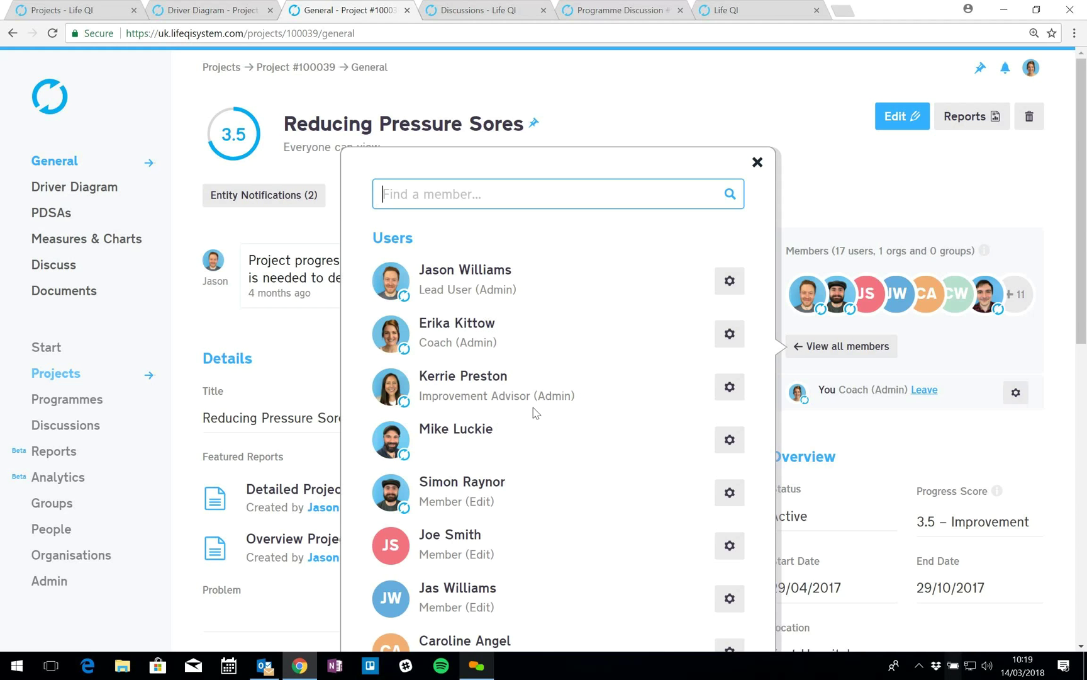
click(758, 163)
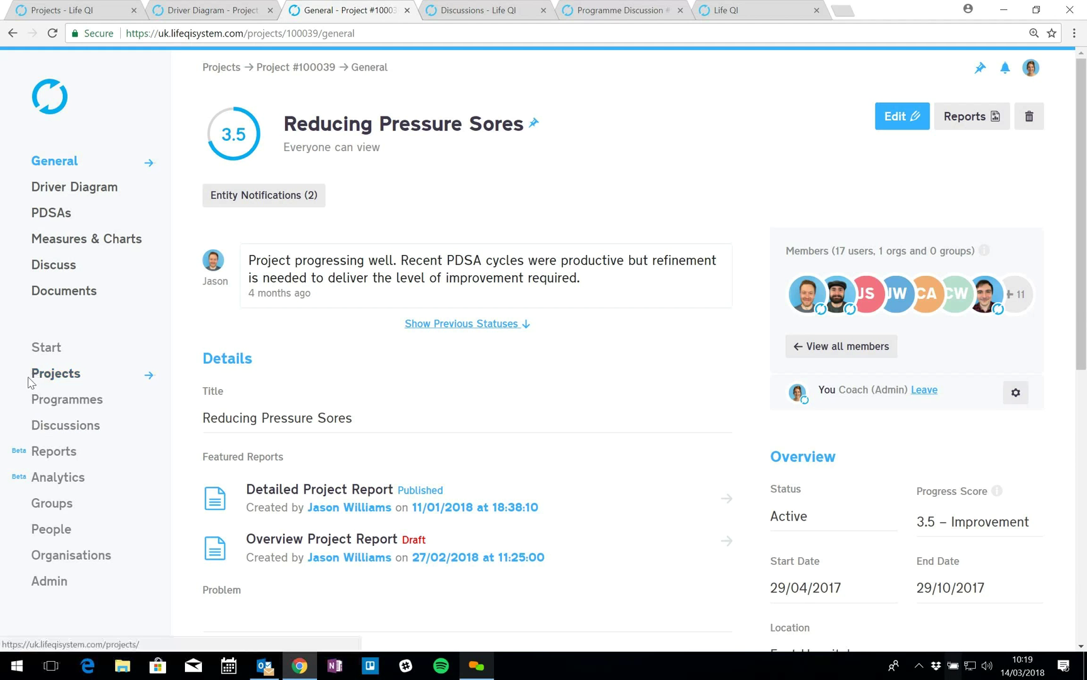
Step: From the Discussions list, view the new discussion form with its privacy and member options, and cancel it
click(55, 426)
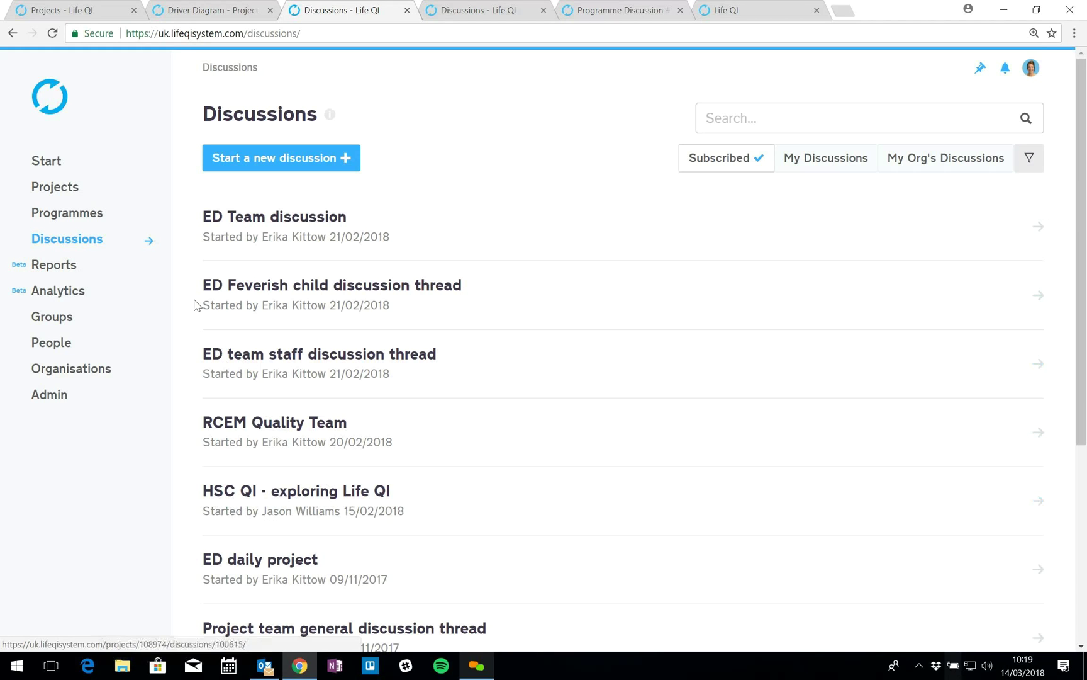
click(281, 159)
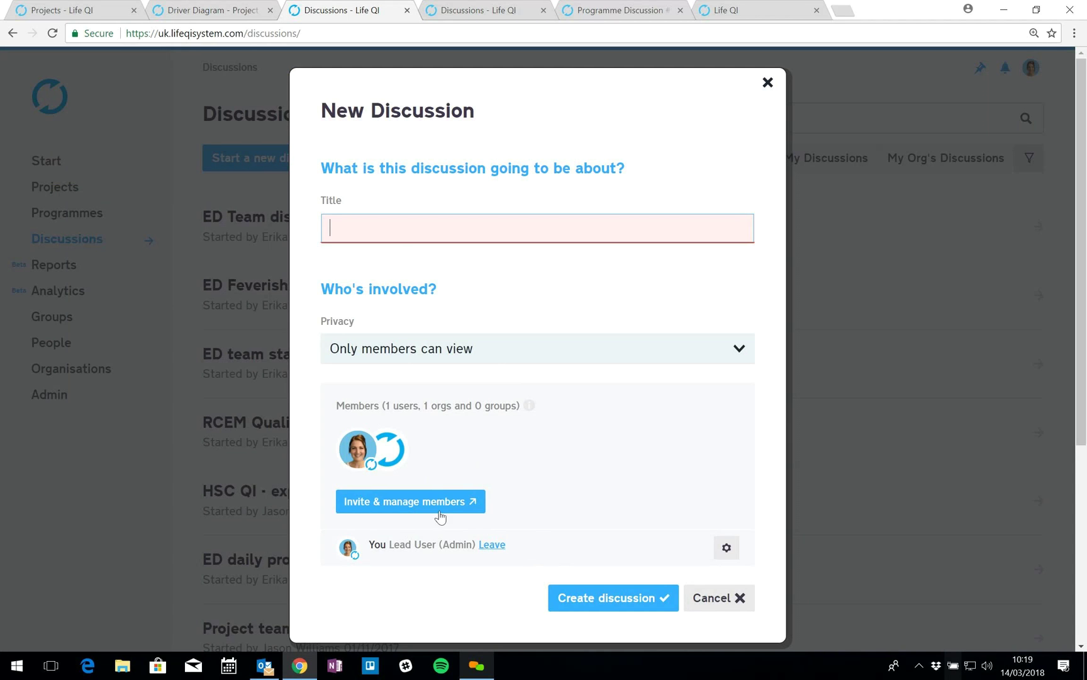
click(719, 604)
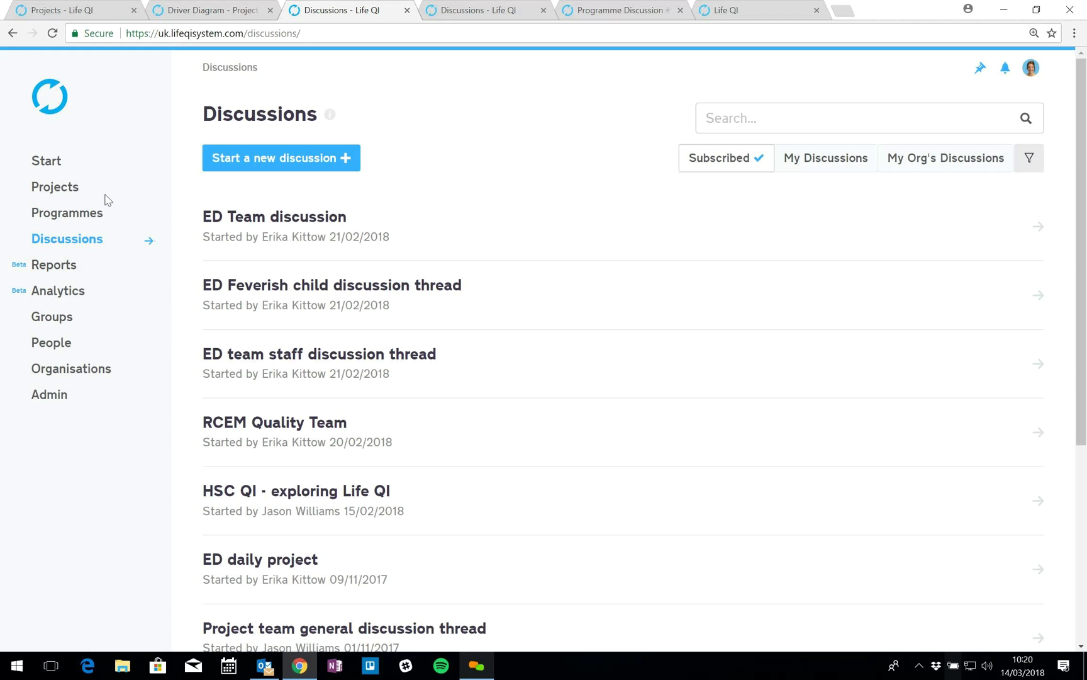
Step: From the Projects list, start a new project and add a user found by first name to its pending invitations
click(75, 190)
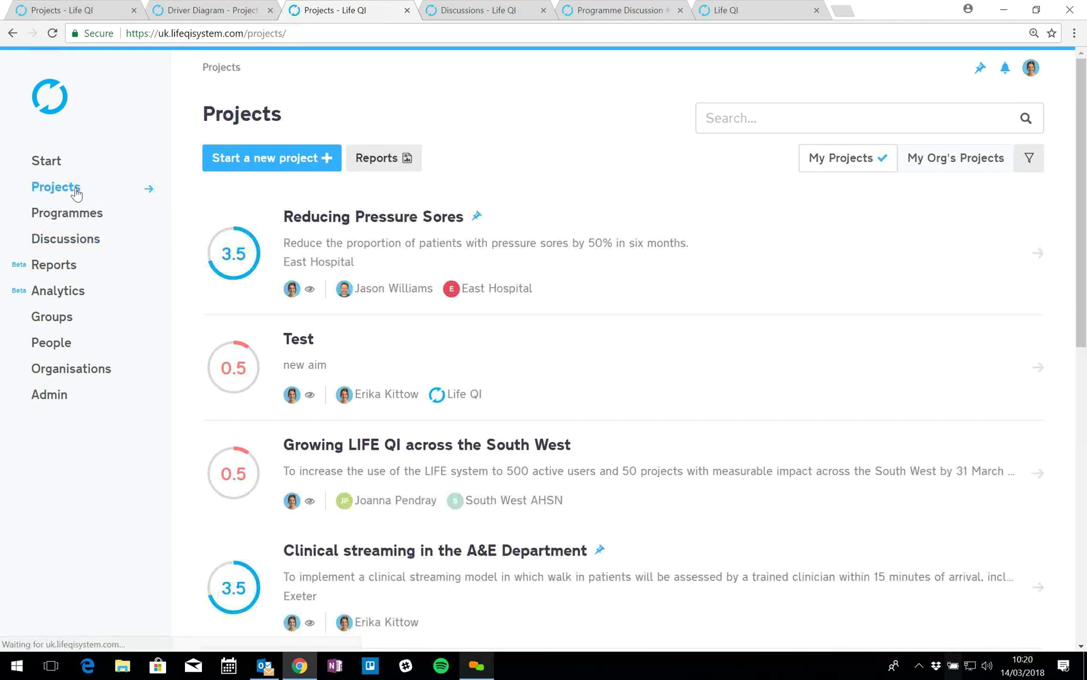
click(298, 159)
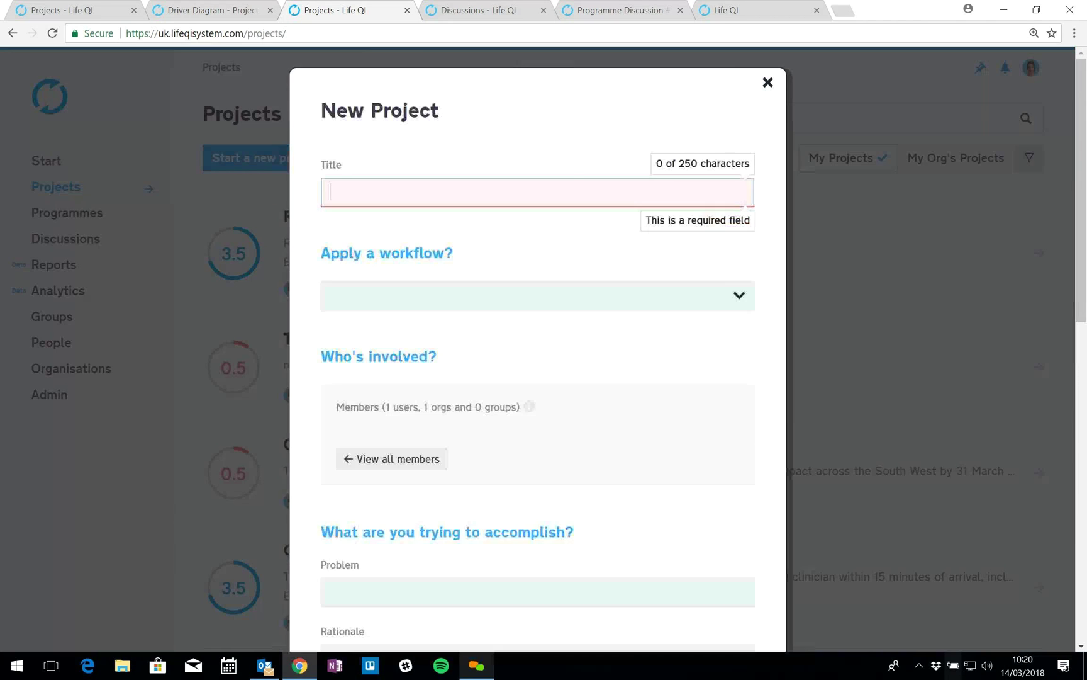
scroll(452, 370, down, 2)
click(442, 363)
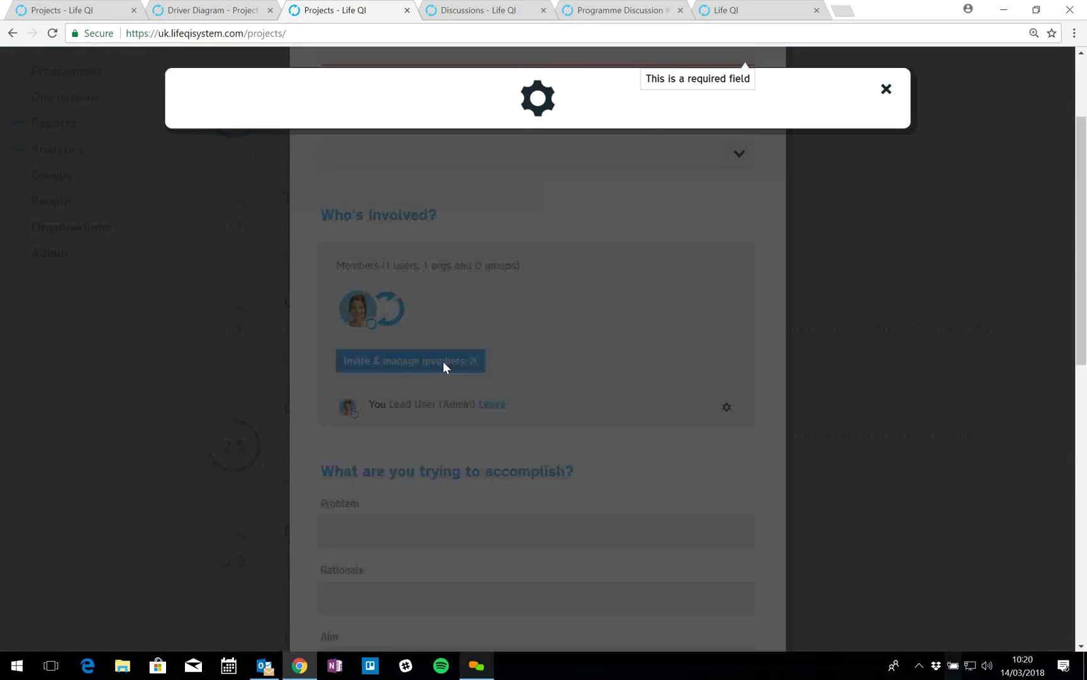
click(602, 191)
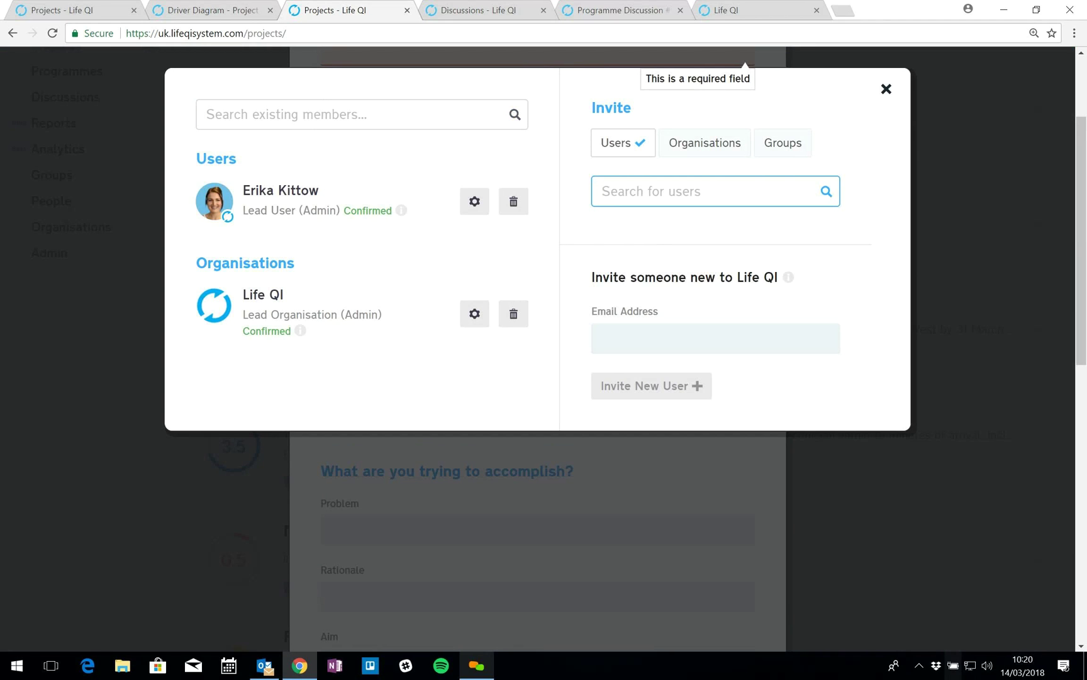
text(jas)
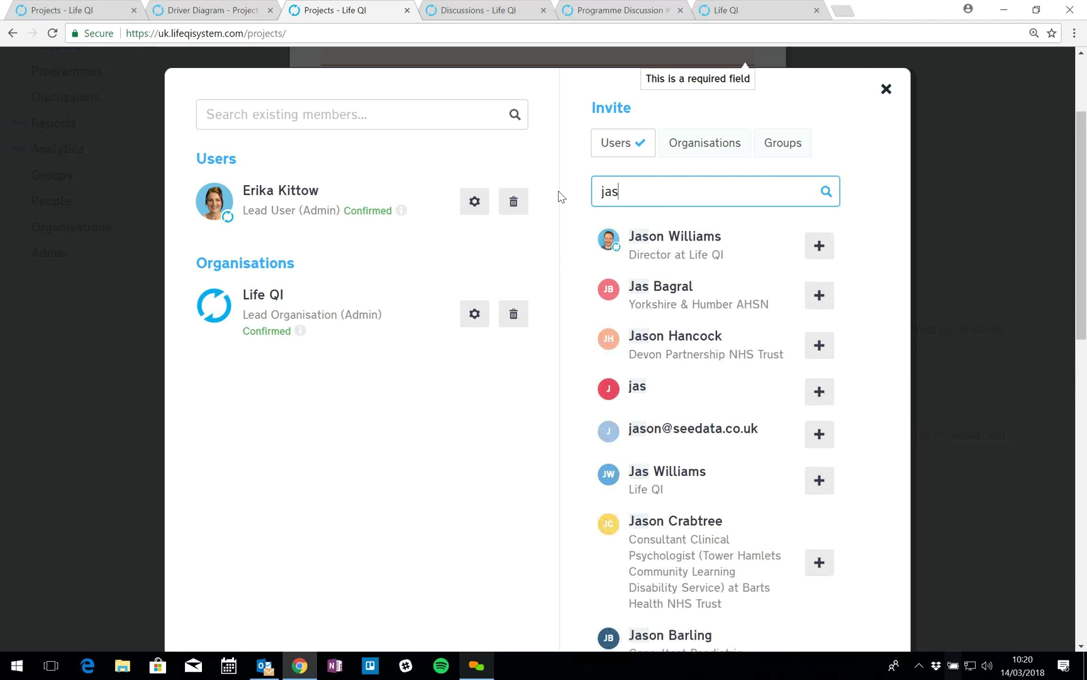
click(818, 246)
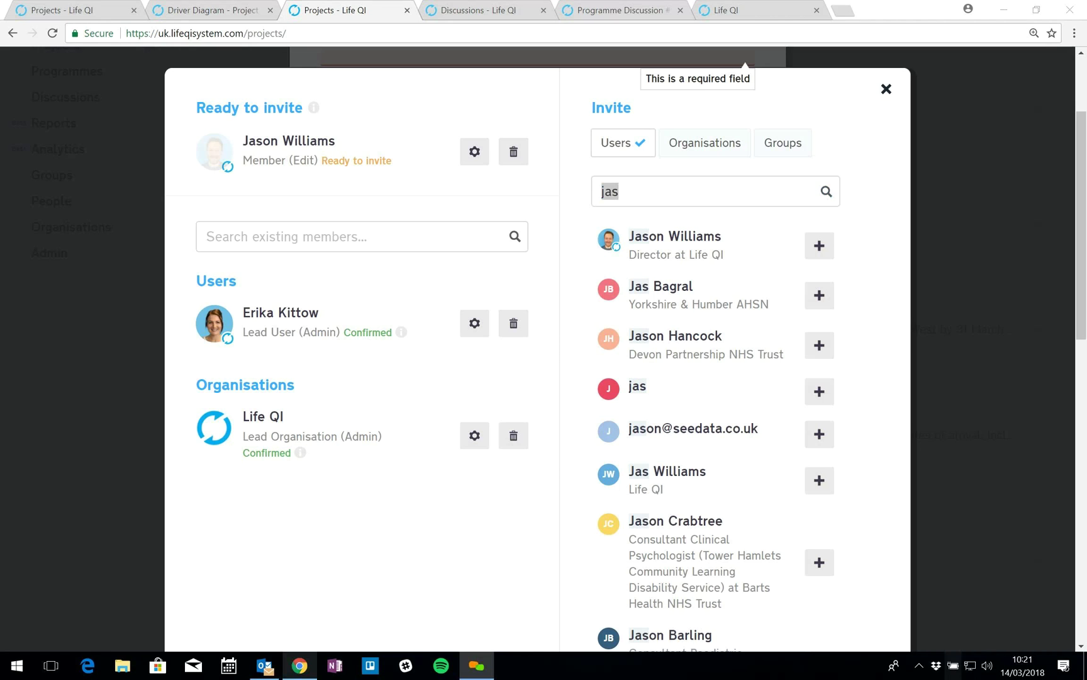
Step: Close the member invitations, review the rest of the new project form, and cancel the project
click(886, 88)
scroll(683, 568, down, 10)
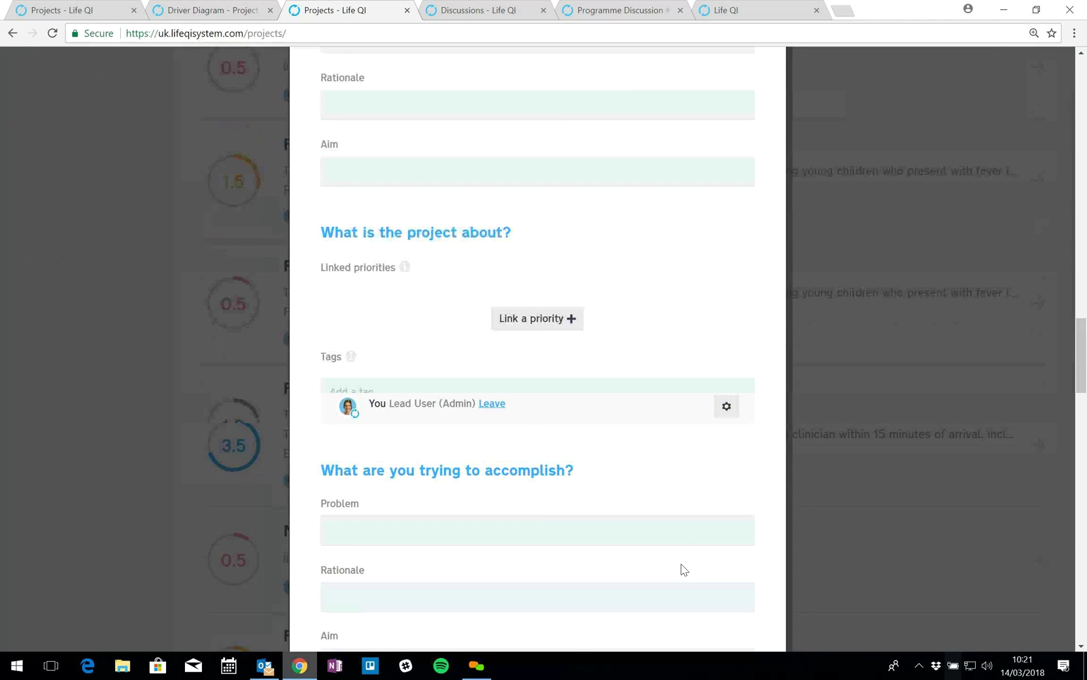
click(700, 574)
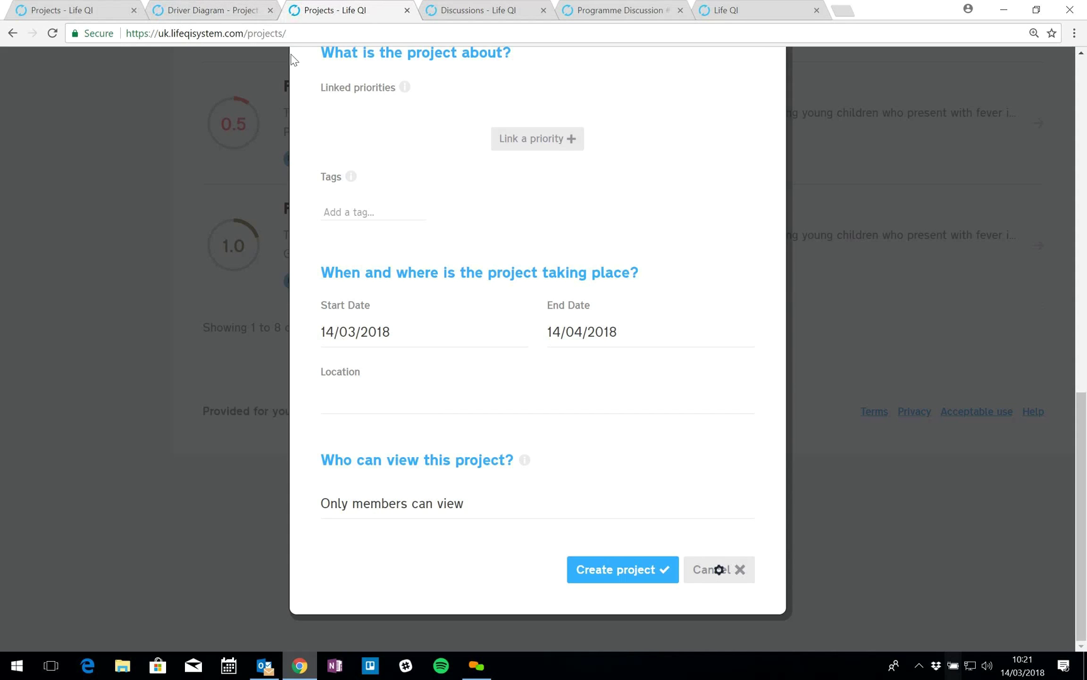
Step: Switch to the Test project's browser tab, open the People directory and browse the listed users with their roles and organisations
click(238, 16)
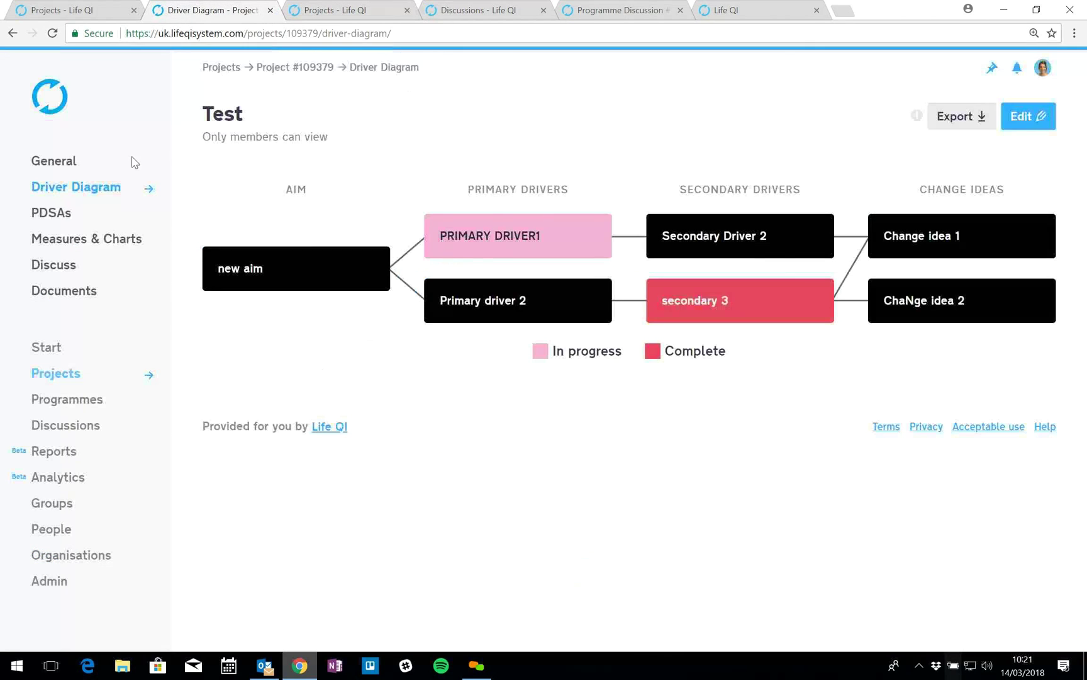
click(61, 540)
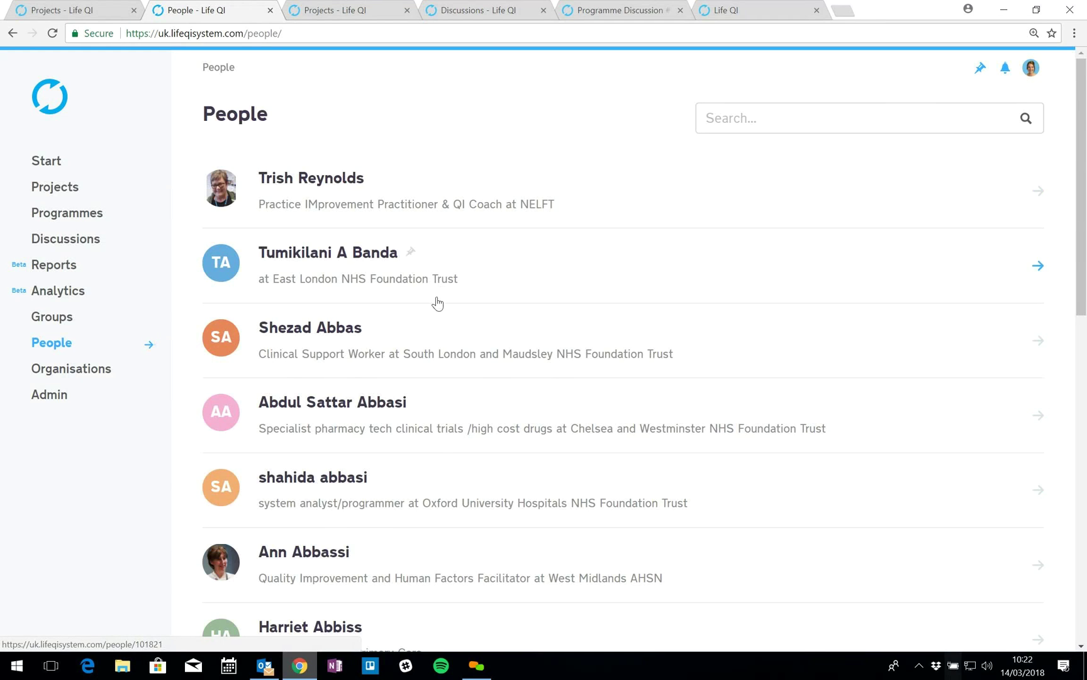
scroll(431, 327, down, 2)
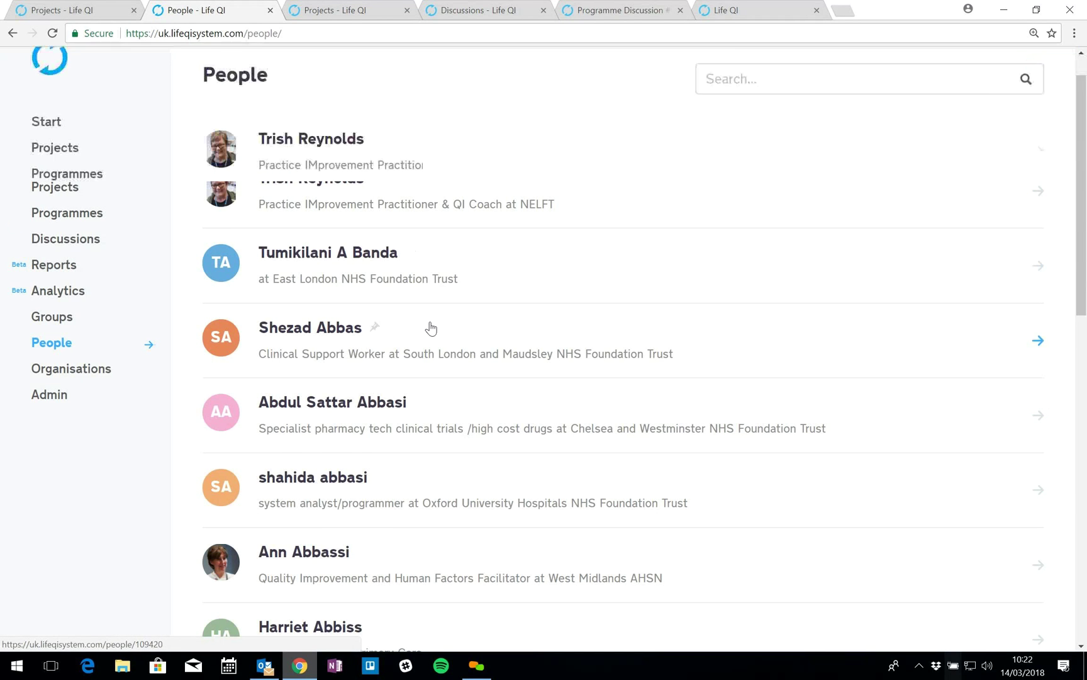
scroll(431, 327, down, 2)
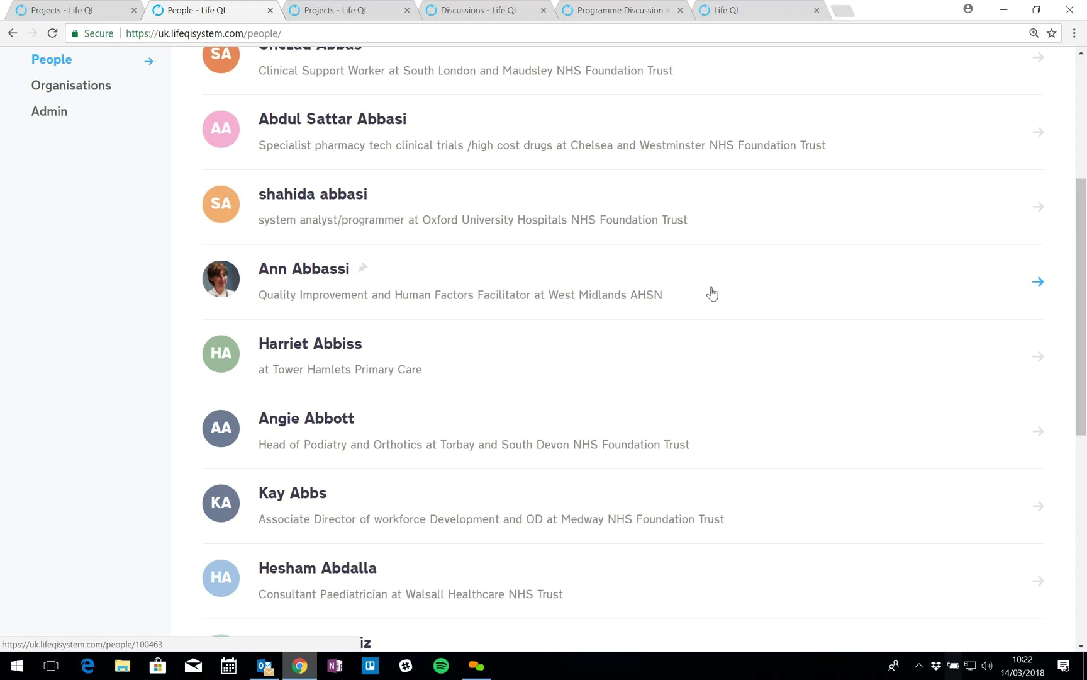
scroll(450, 281, up, 4)
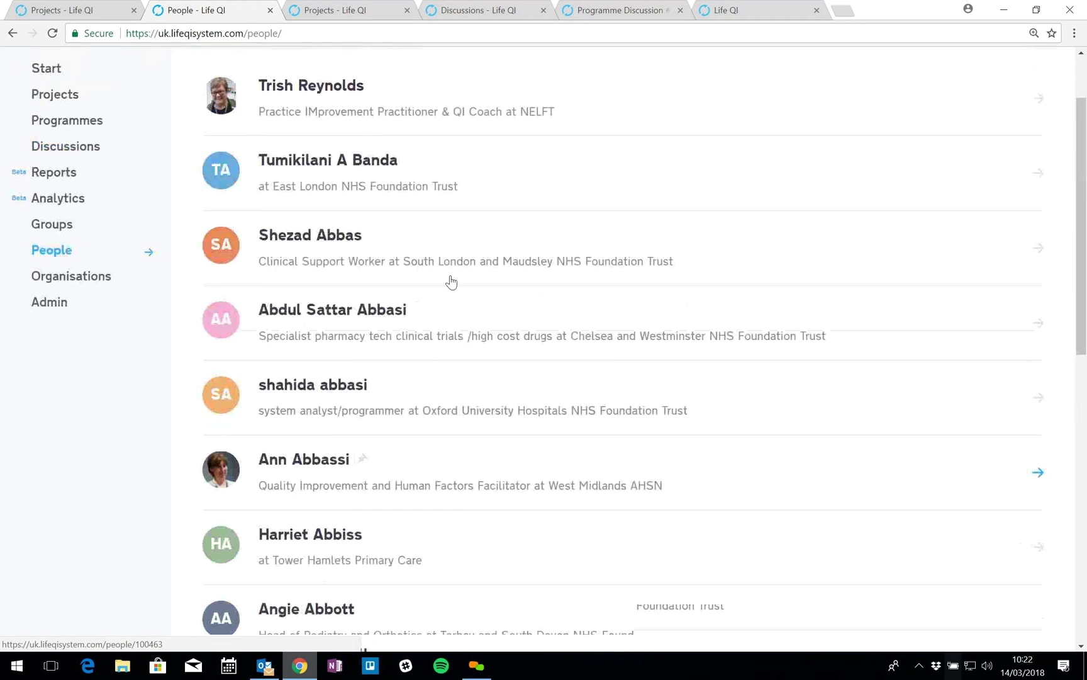
scroll(636, 163, down, 10)
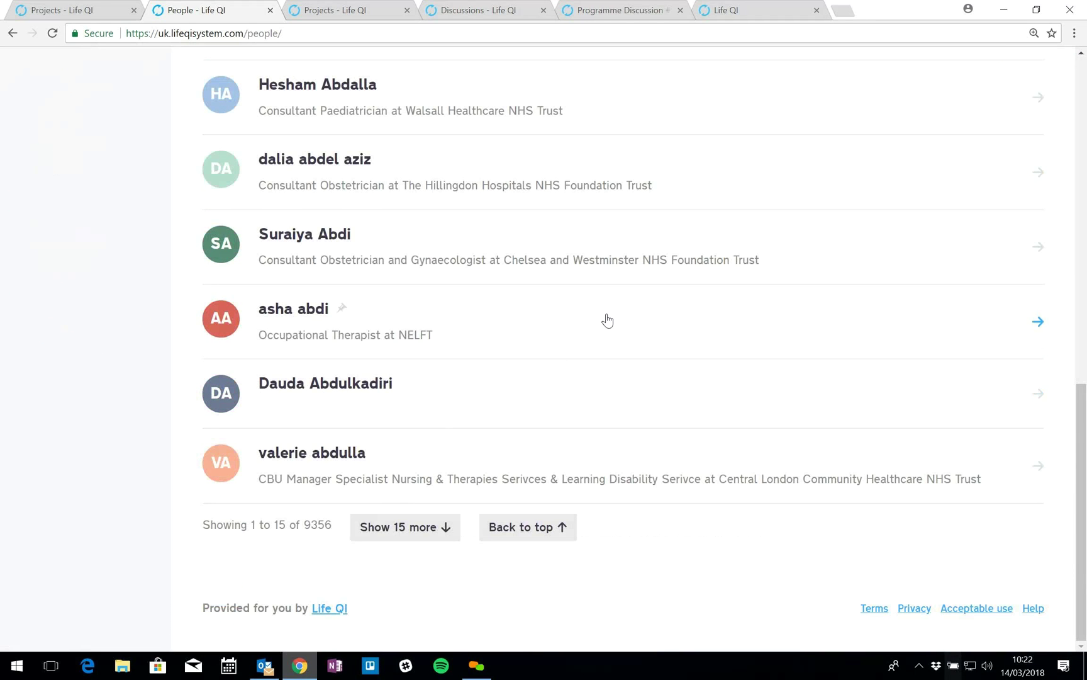
scroll(605, 319, up, 7)
scroll(605, 319, up, 4)
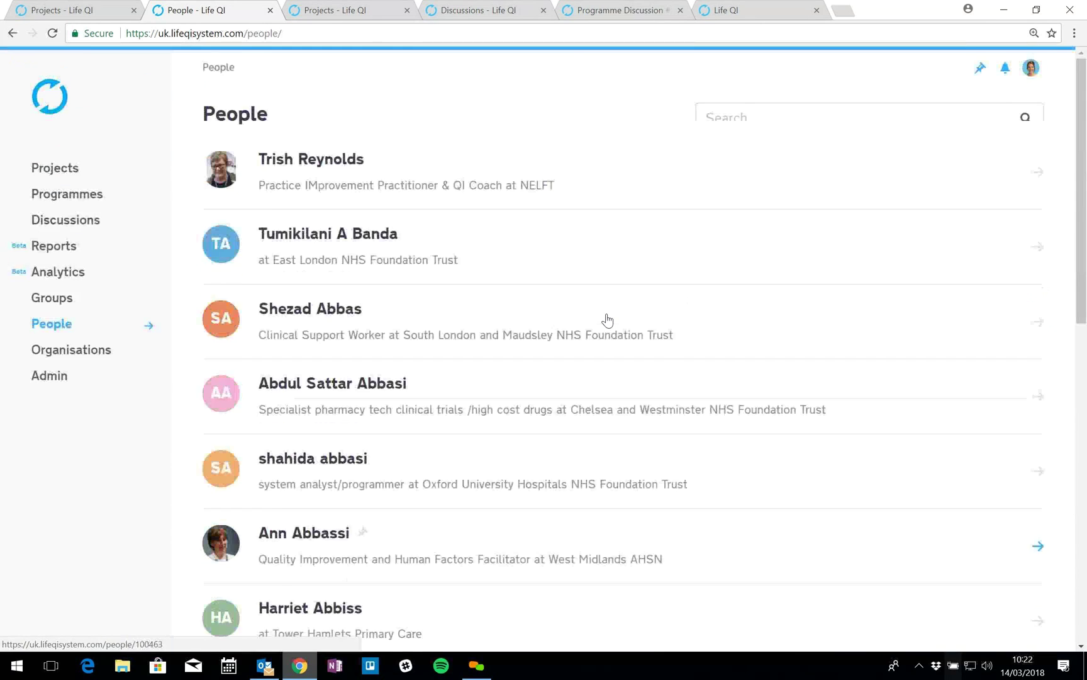
click(706, 119)
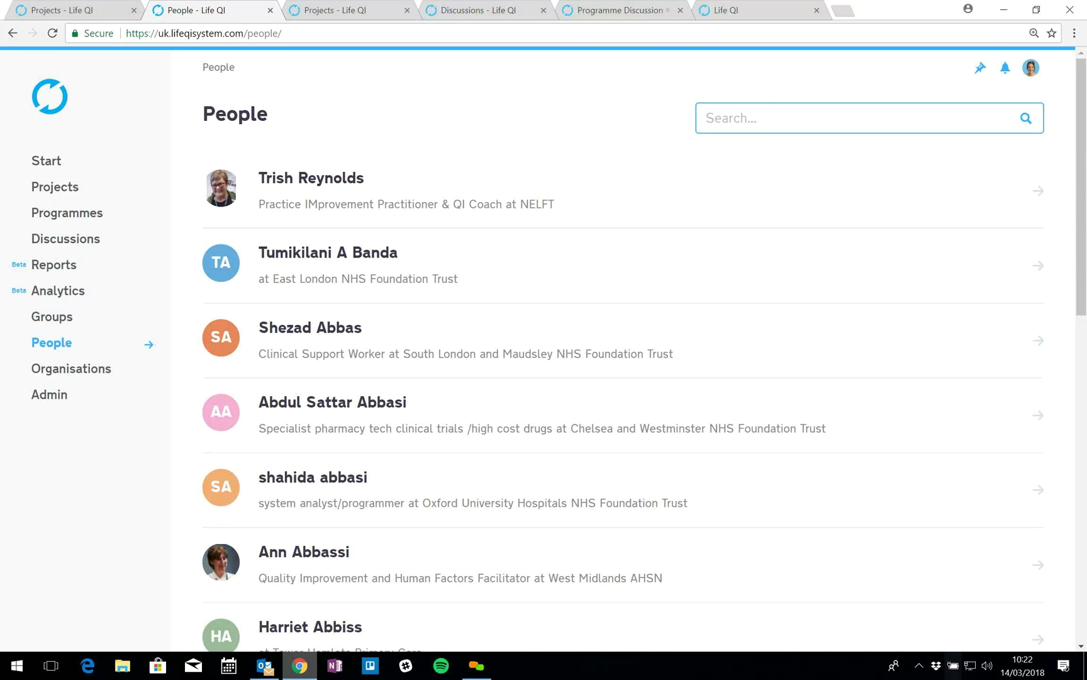
Step: Open the Organisations list, remove the My Orgs filter, and view the additional filter options including the organisation search
click(87, 370)
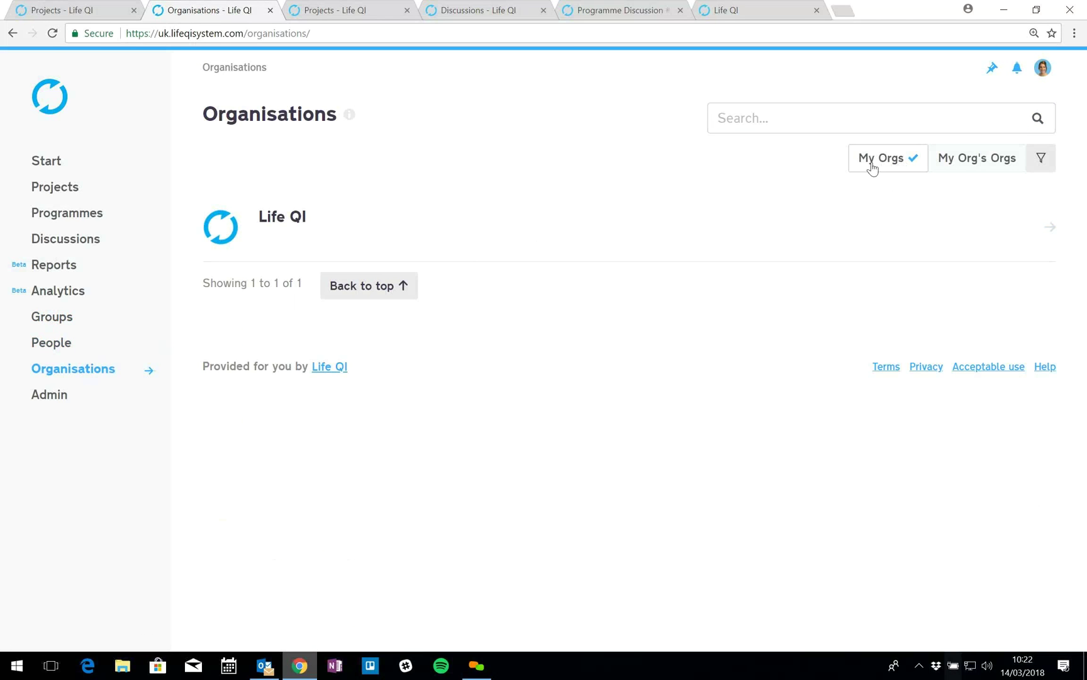
click(881, 157)
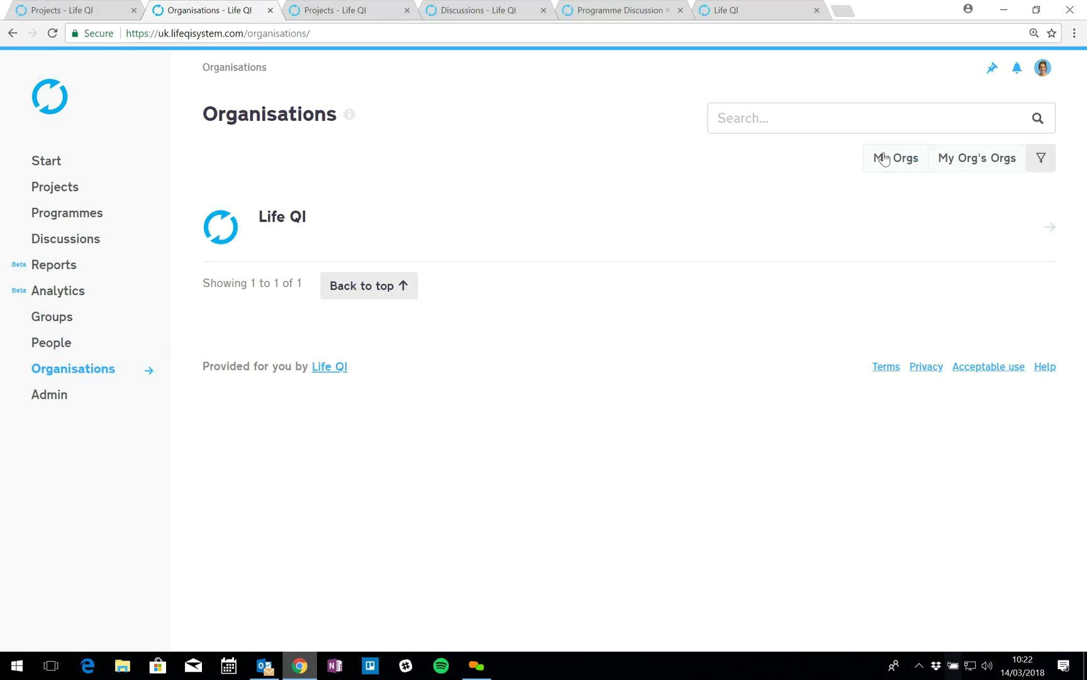
click(1027, 161)
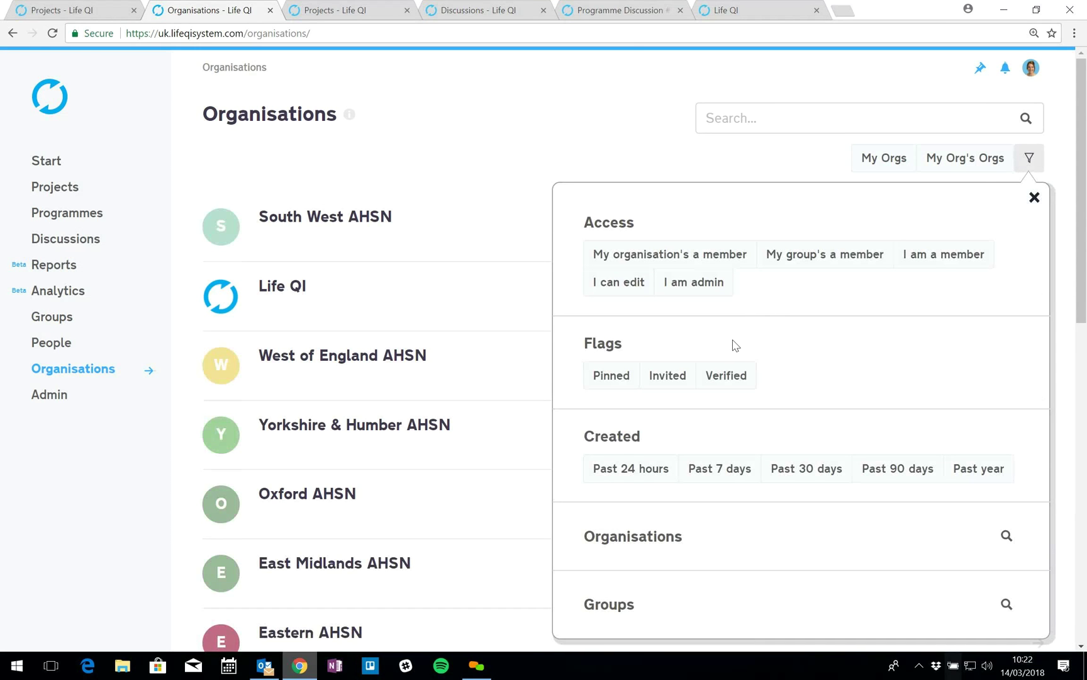
scroll(735, 346, down, 1)
click(779, 482)
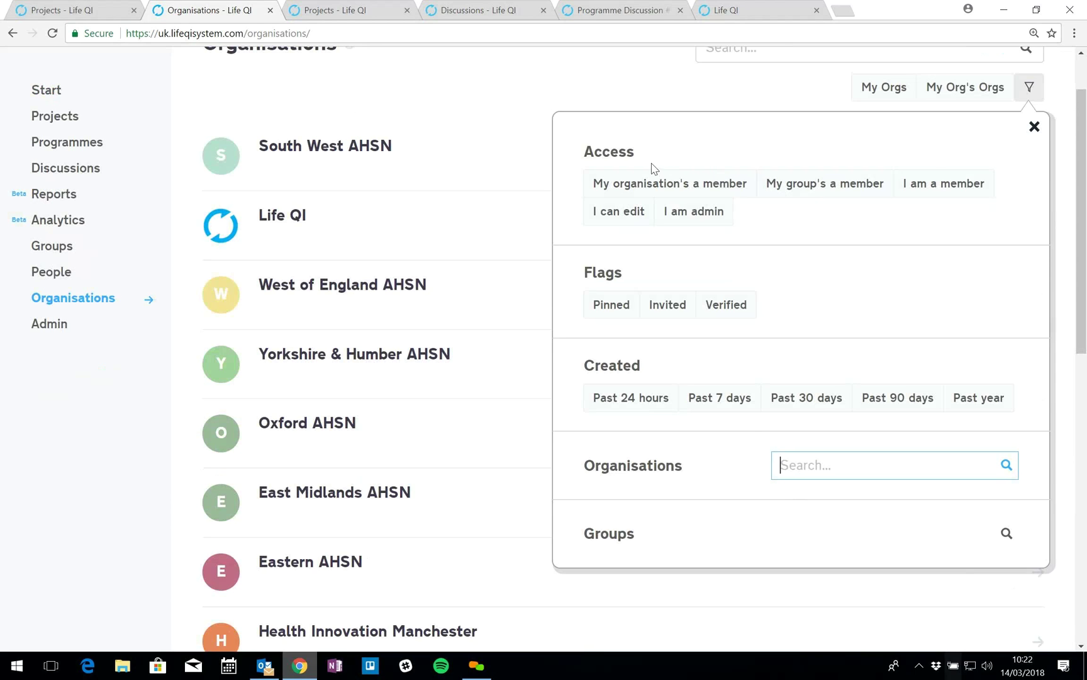
click(1034, 132)
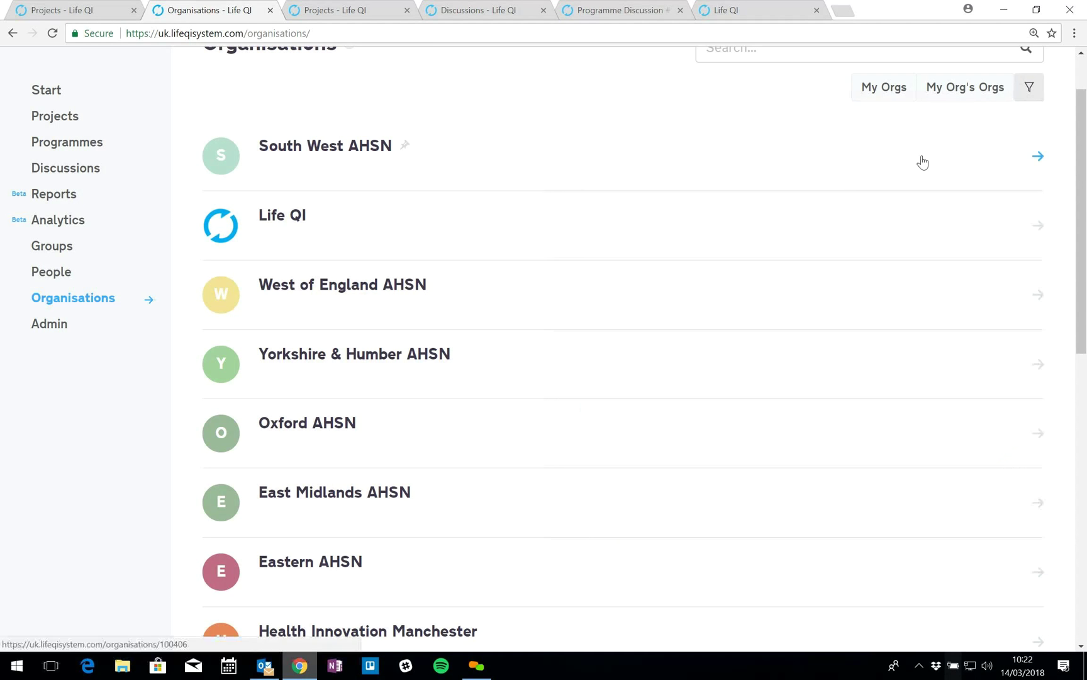
Step: Browse the unfiltered Organisations list and open the Life QI organisation's profile
scroll(485, 269, down, 6)
scroll(488, 270, down, 5)
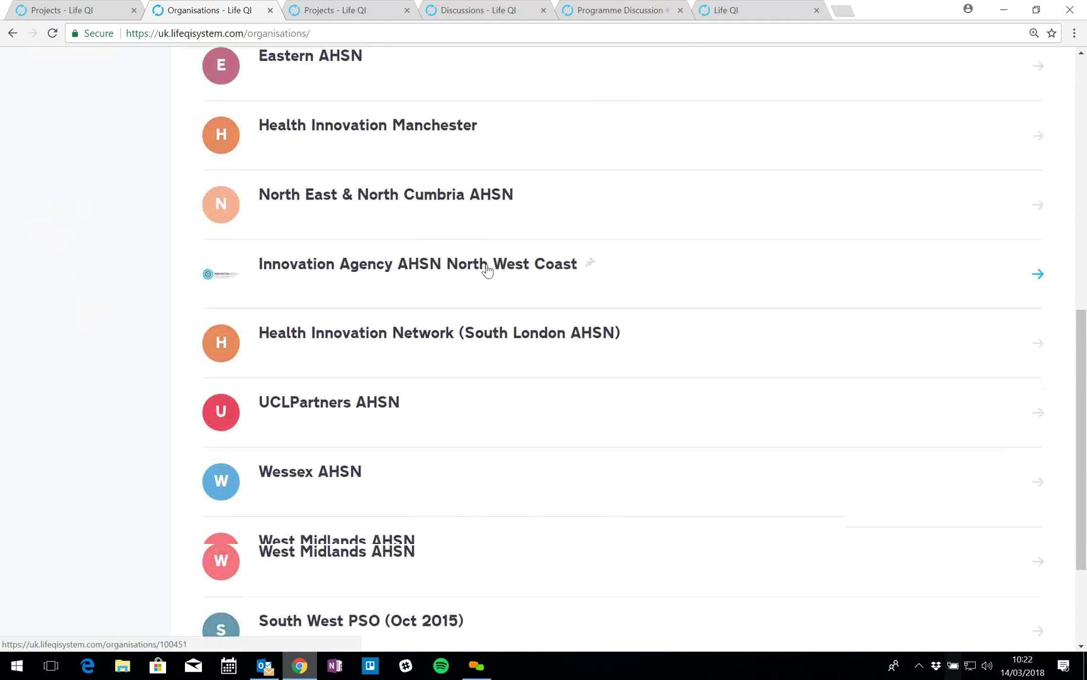
scroll(488, 270, up, 10)
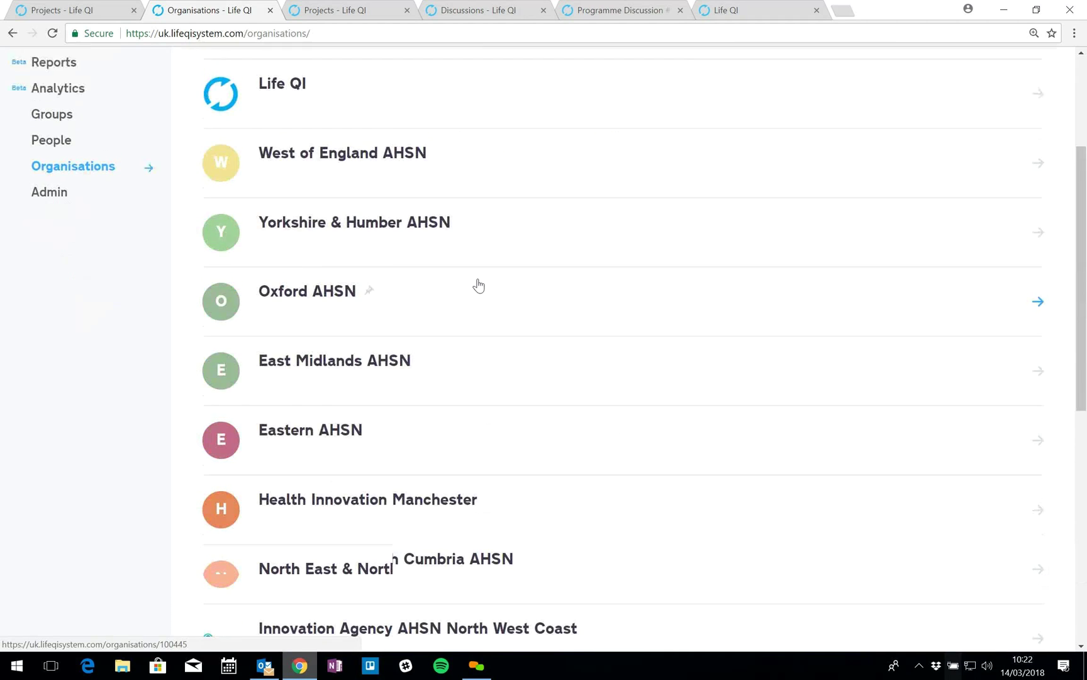
click(439, 305)
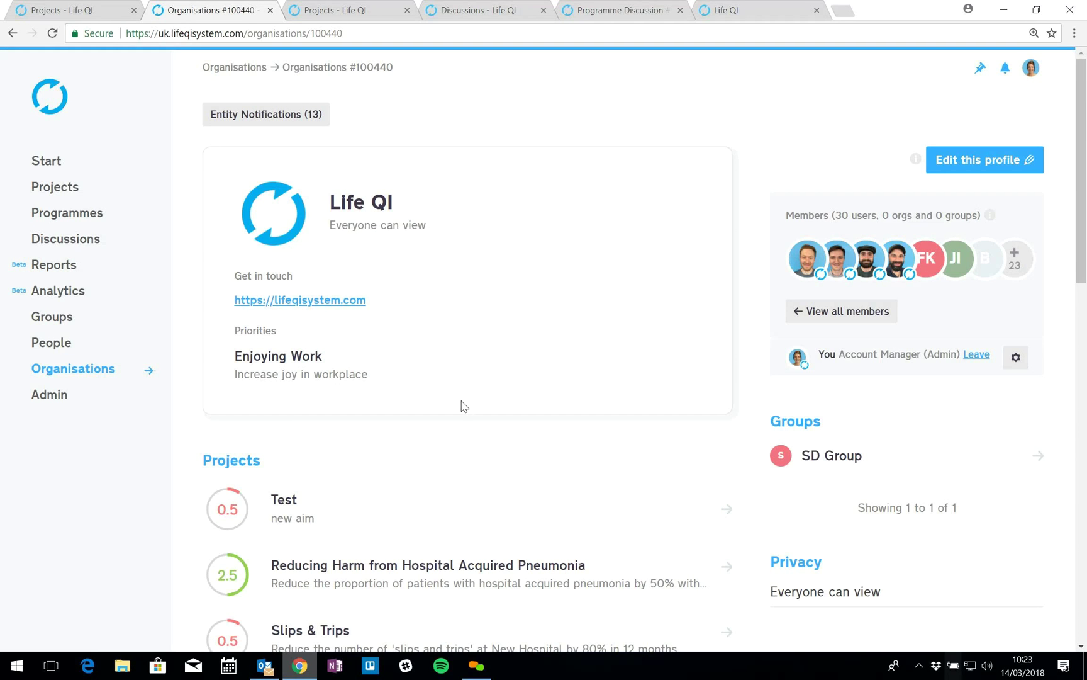
Step: Examine the Life QI organisation profile, including its groups, privacy setting and the projects with their progress scores
scroll(462, 406, down, 1)
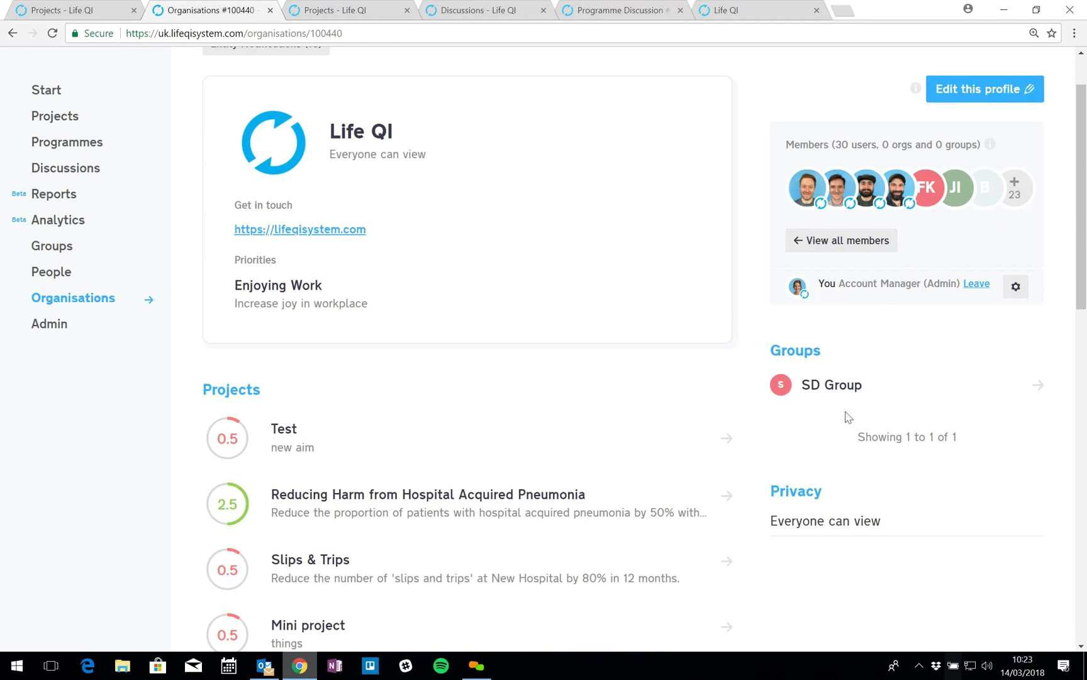
scroll(615, 455, down, 3)
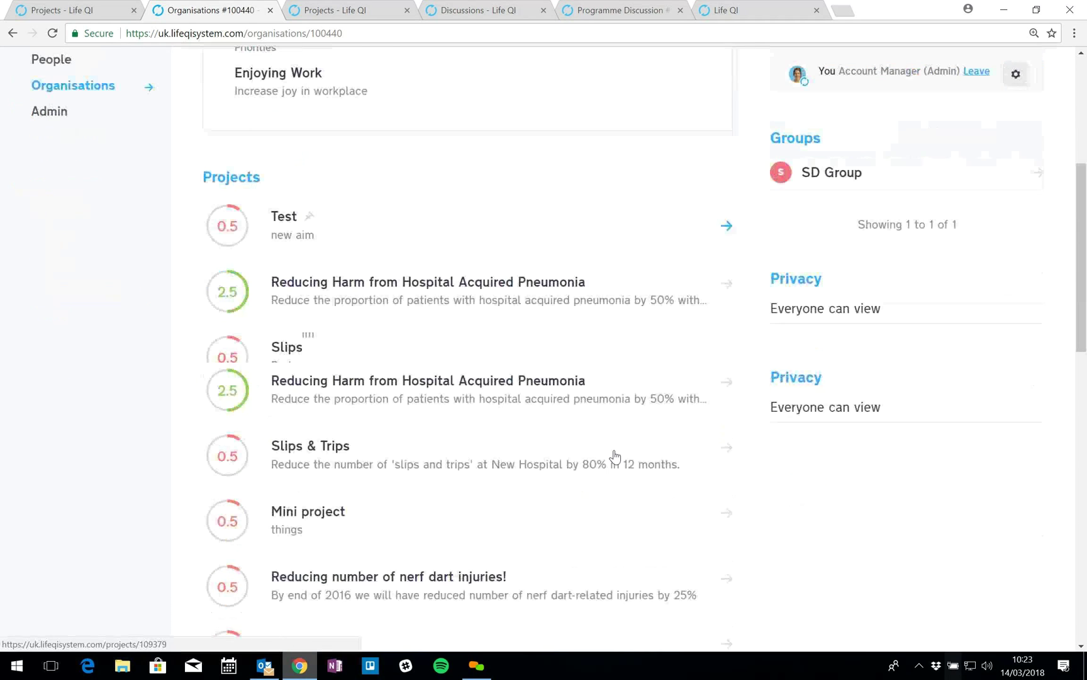
scroll(323, 532, down, 4)
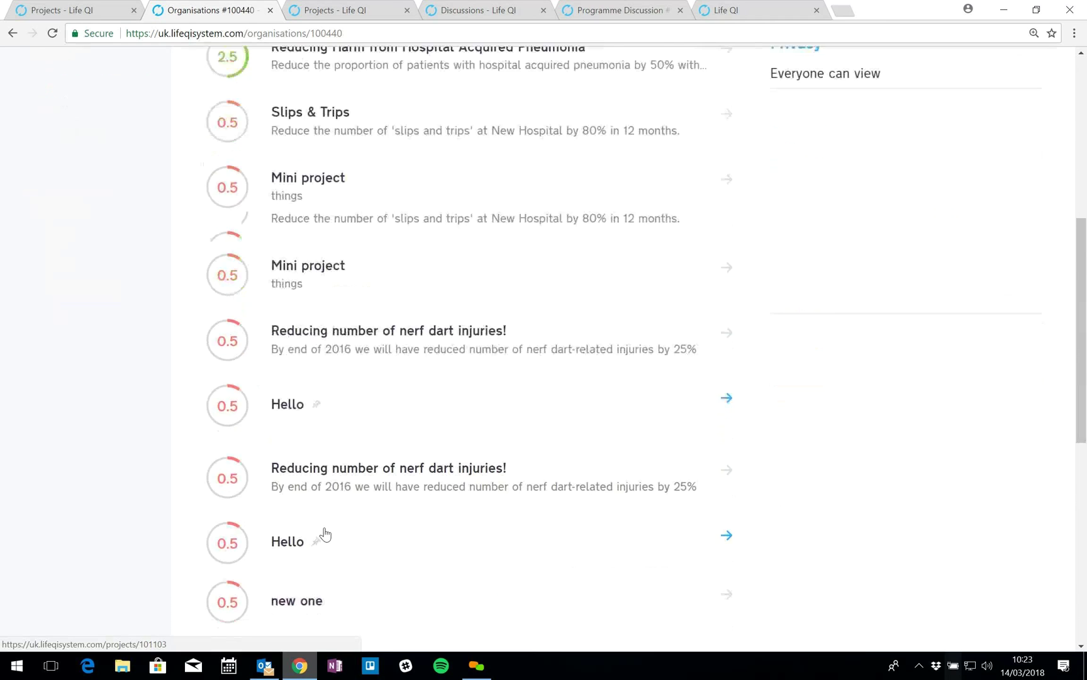
scroll(325, 534, down, 5)
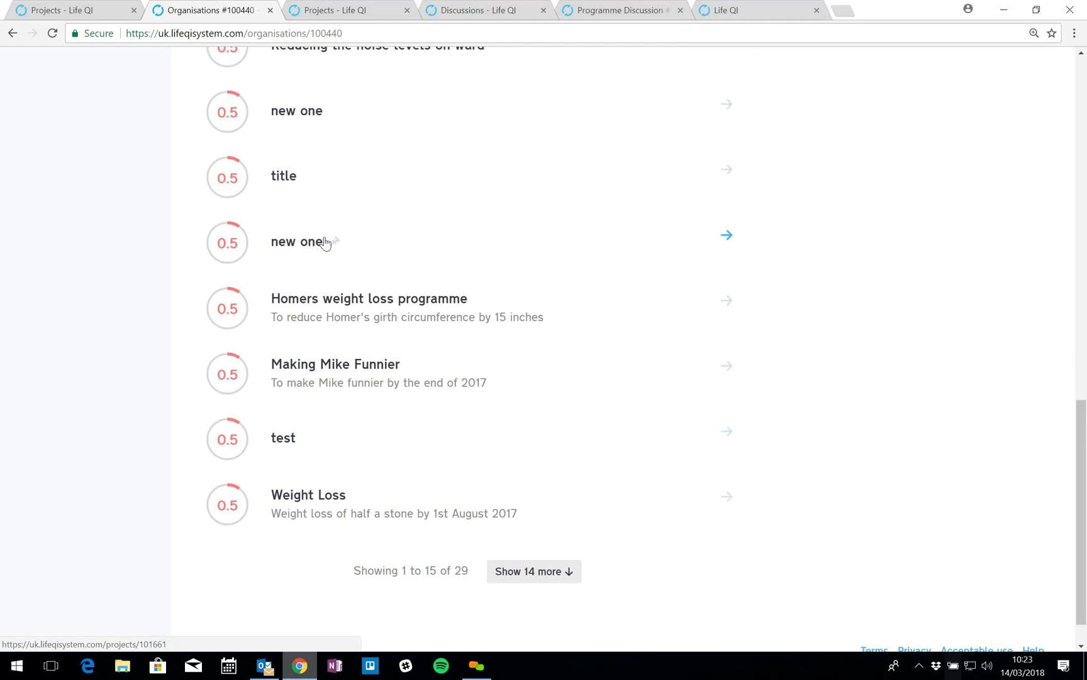
scroll(325, 244, up, 8)
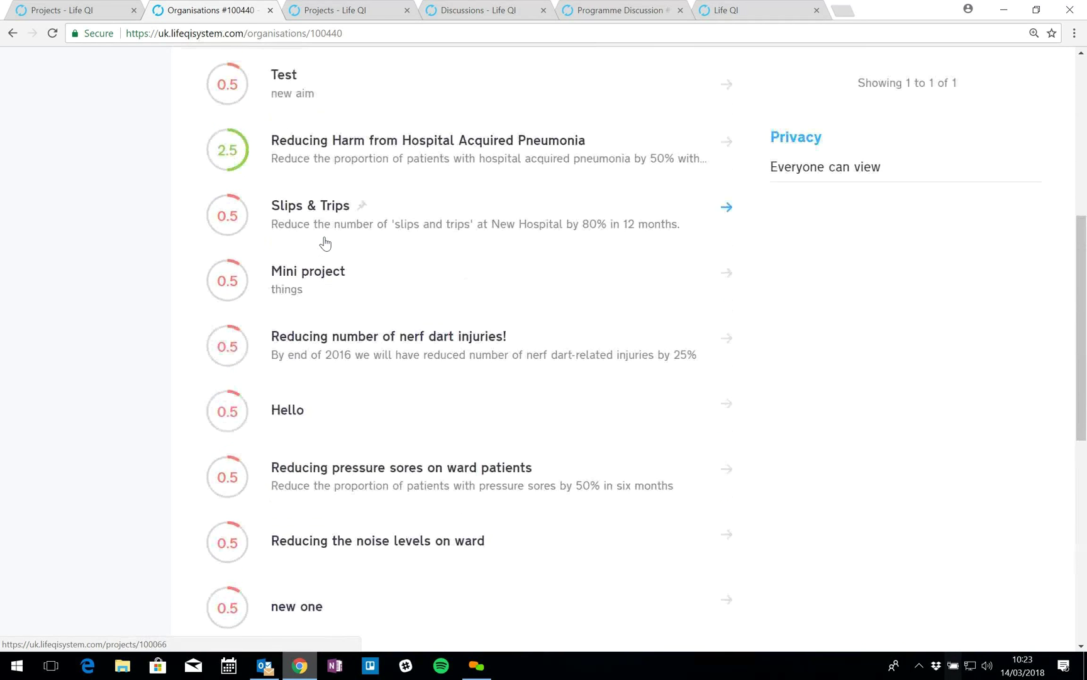
scroll(325, 243, up, 7)
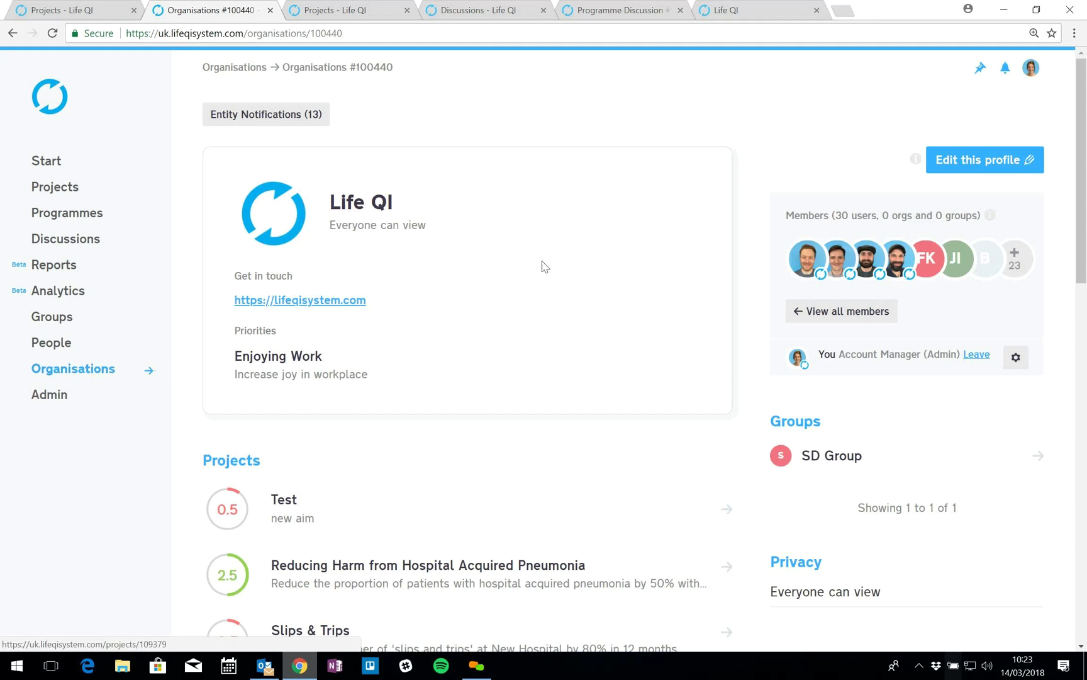
Step: Return to the Organisations list, browse the registered organisations, and point out the search field
click(69, 370)
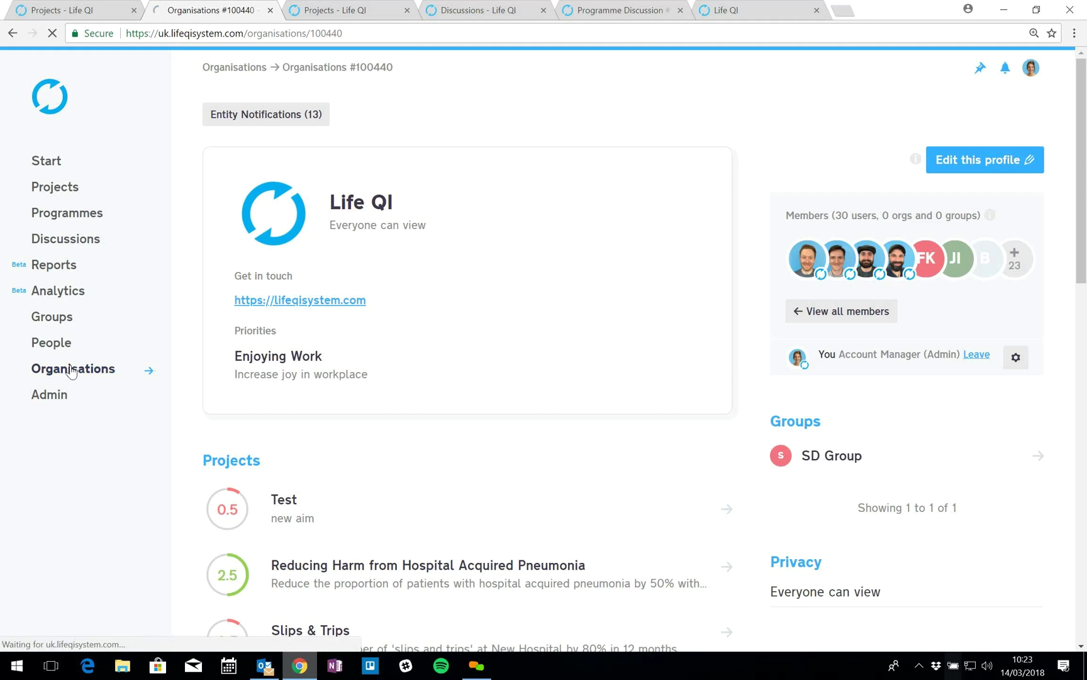
scroll(652, 275, down, 10)
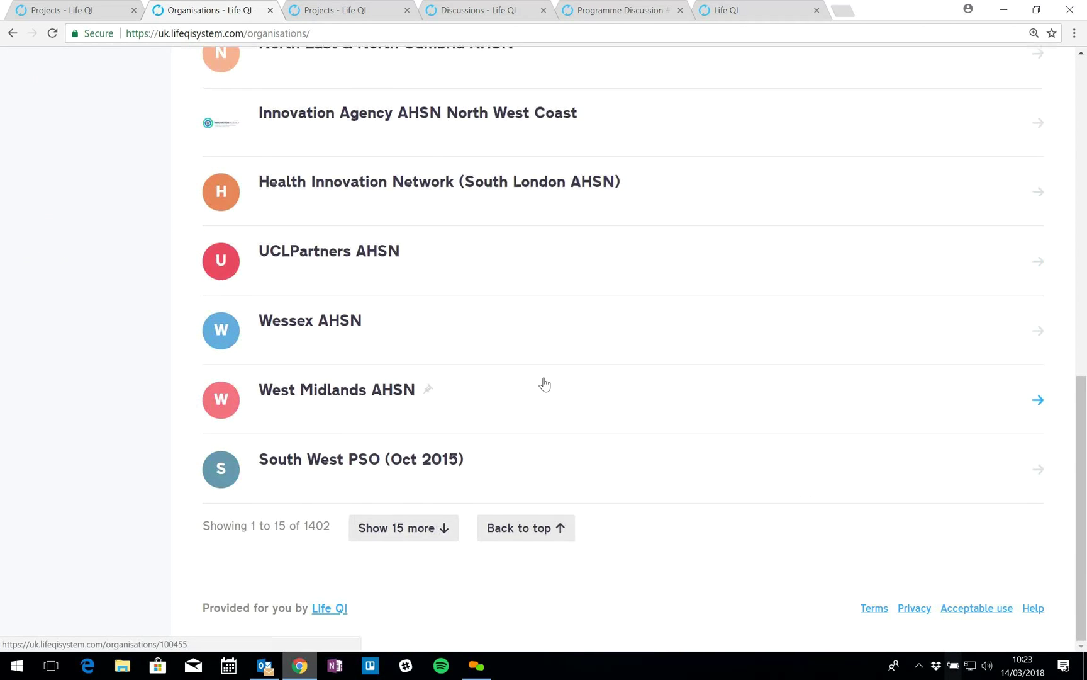
scroll(545, 384, up, 5)
scroll(545, 384, up, 7)
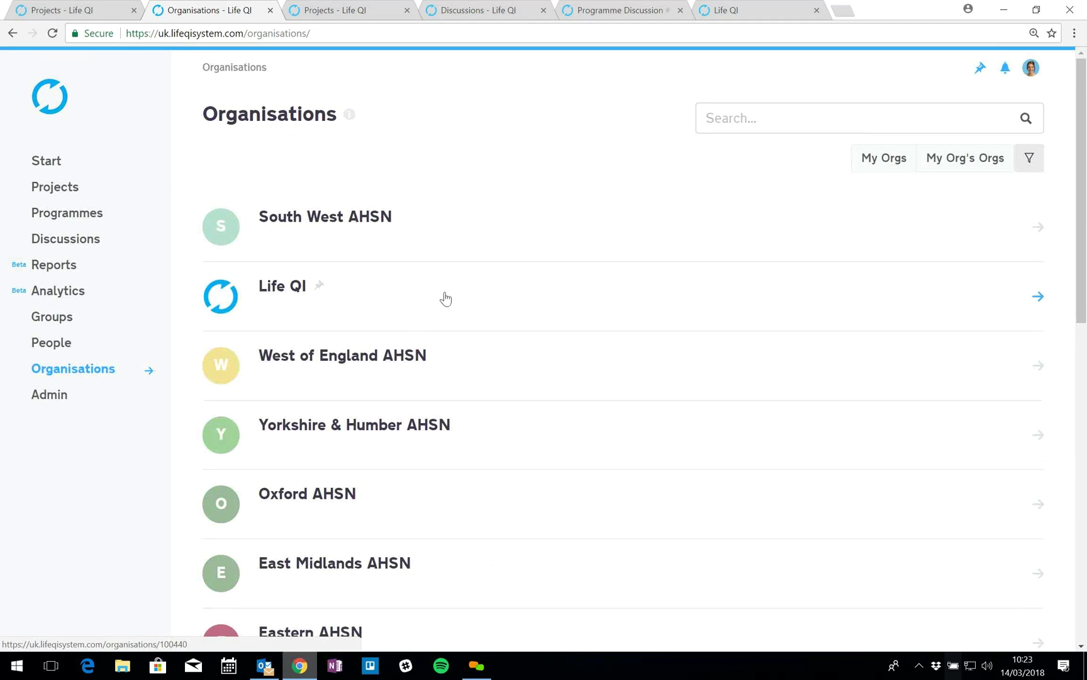
click(730, 118)
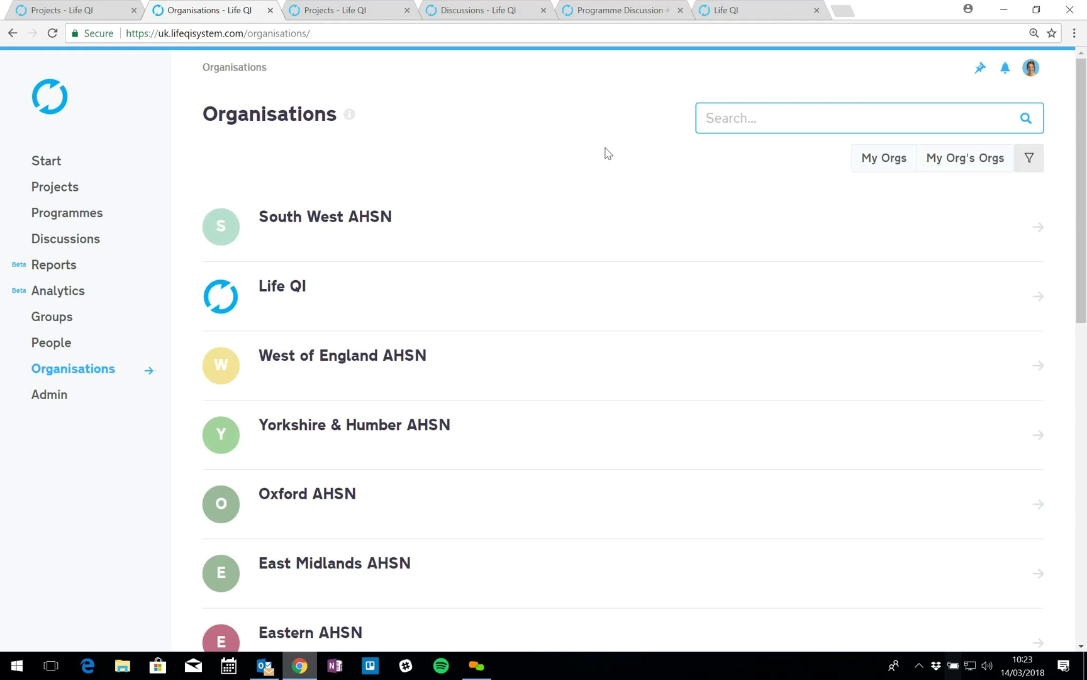
click(578, 101)
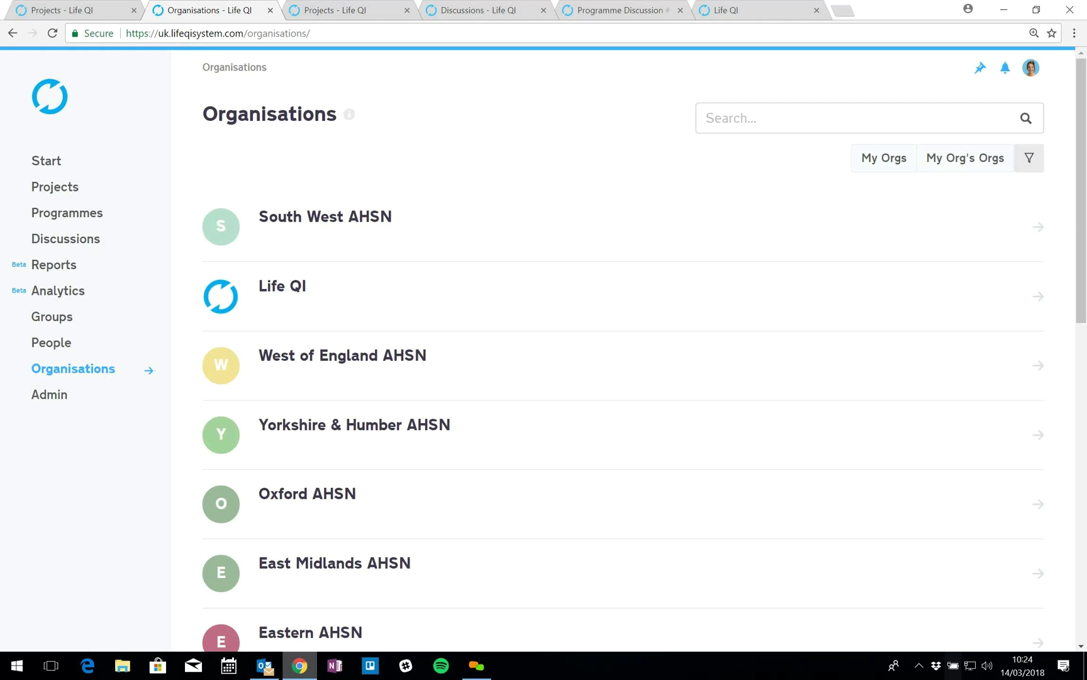
Step: View the help article on managing the organisation's profile, then return to the projects list and open the Reducing Pressure Sores project
click(349, 116)
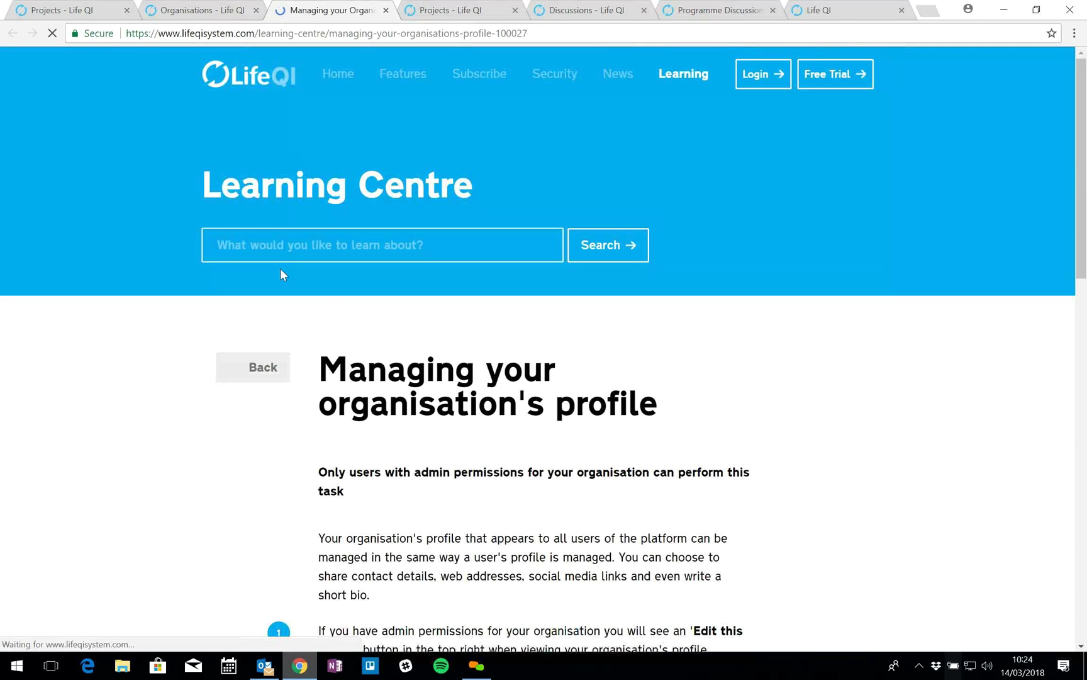
click(207, 11)
click(57, 187)
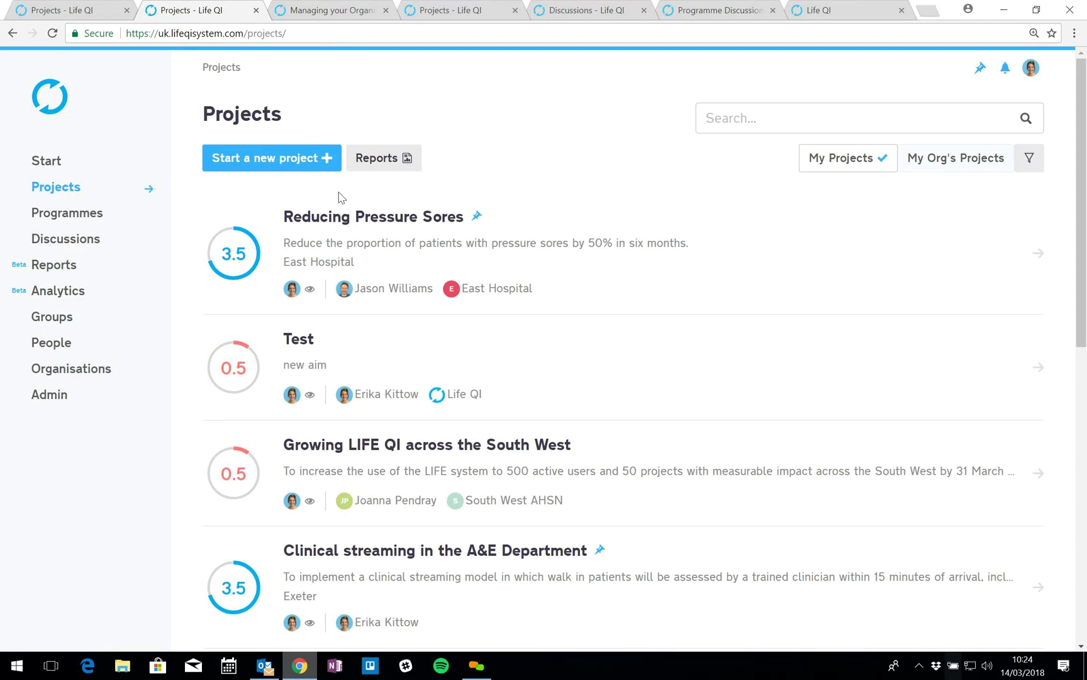
click(404, 251)
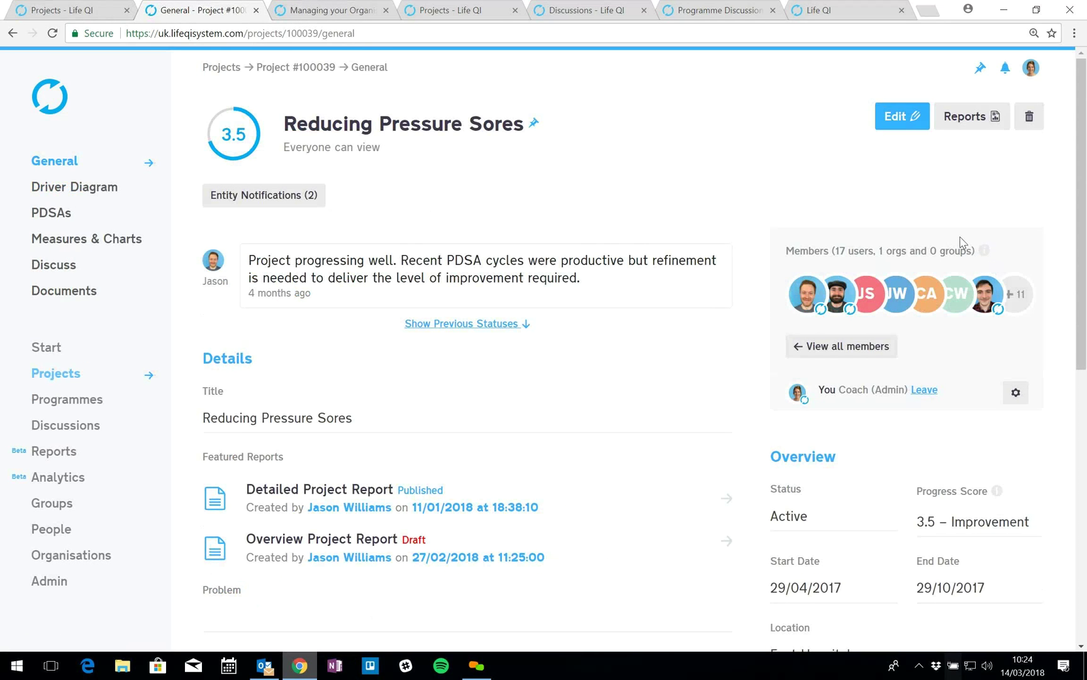
Step: Read the help notes for the project's Members section and its Progress Score, closing each one
click(984, 251)
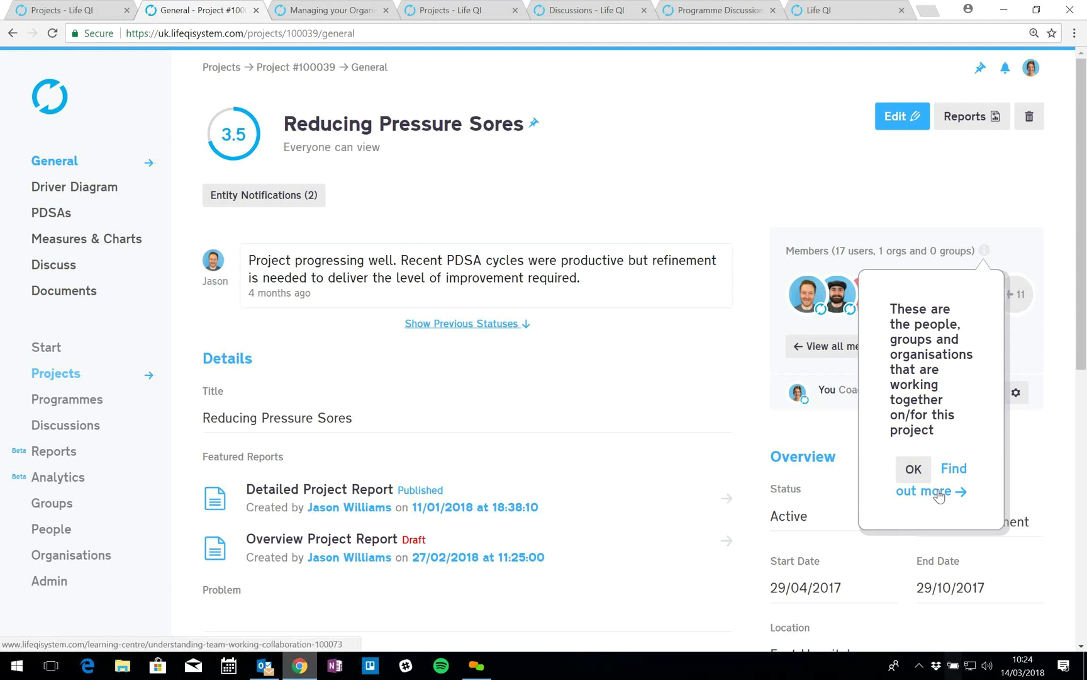
click(914, 470)
scroll(632, 466, down, 3)
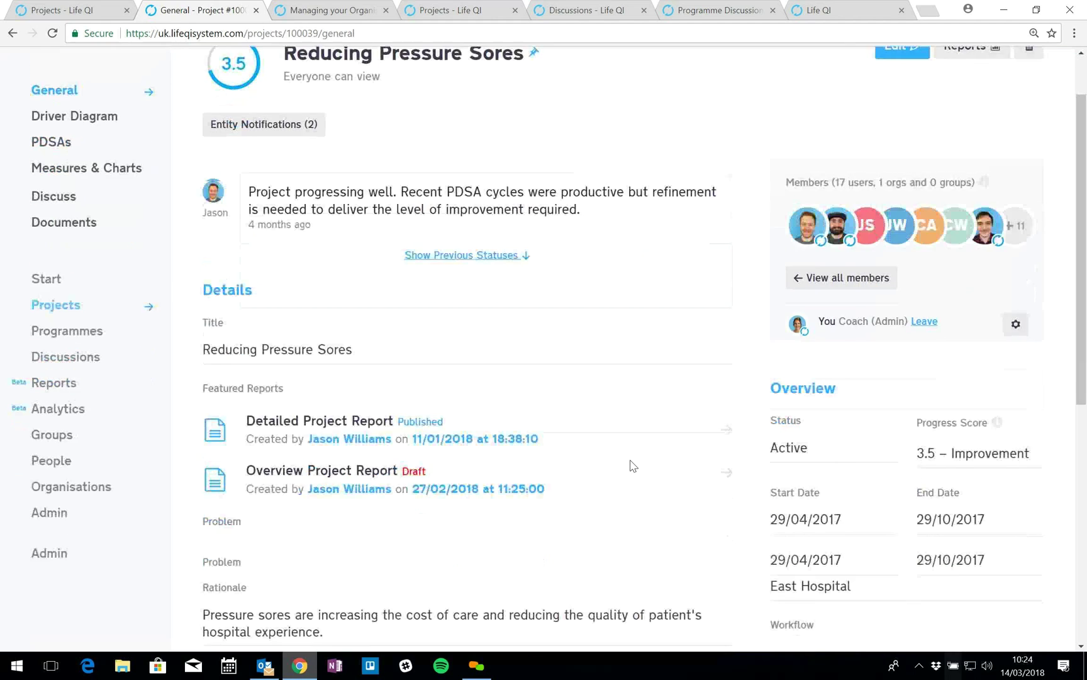
click(996, 353)
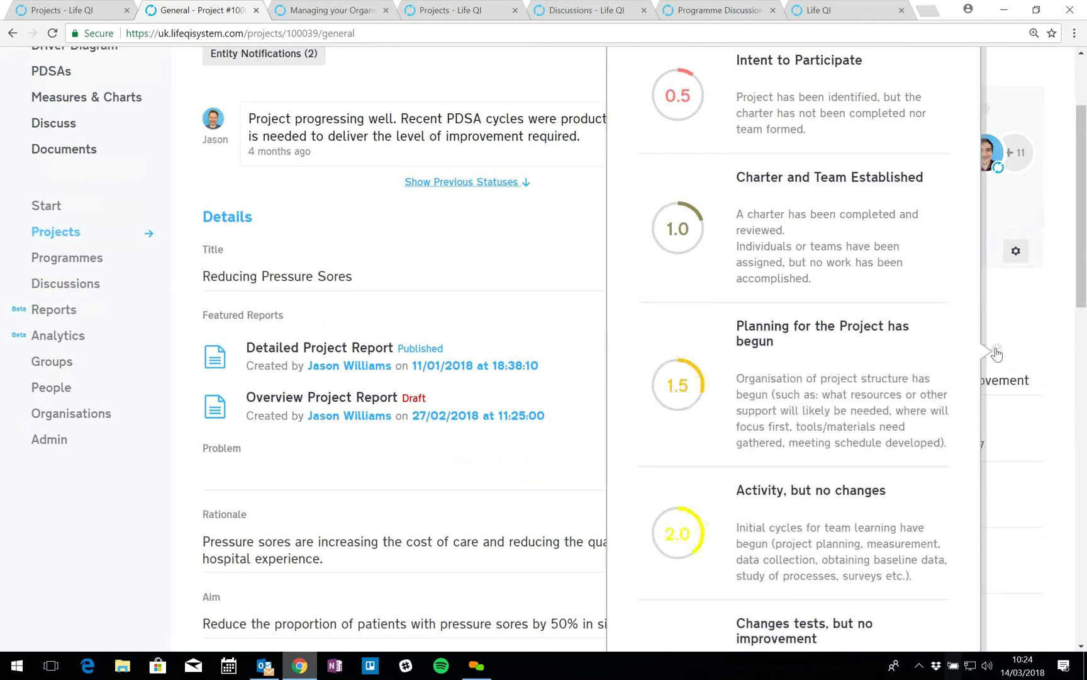
click(1038, 319)
Step: Read the help note explaining who can view the project in the Privacy section, and dismiss it
scroll(1036, 323, down, 6)
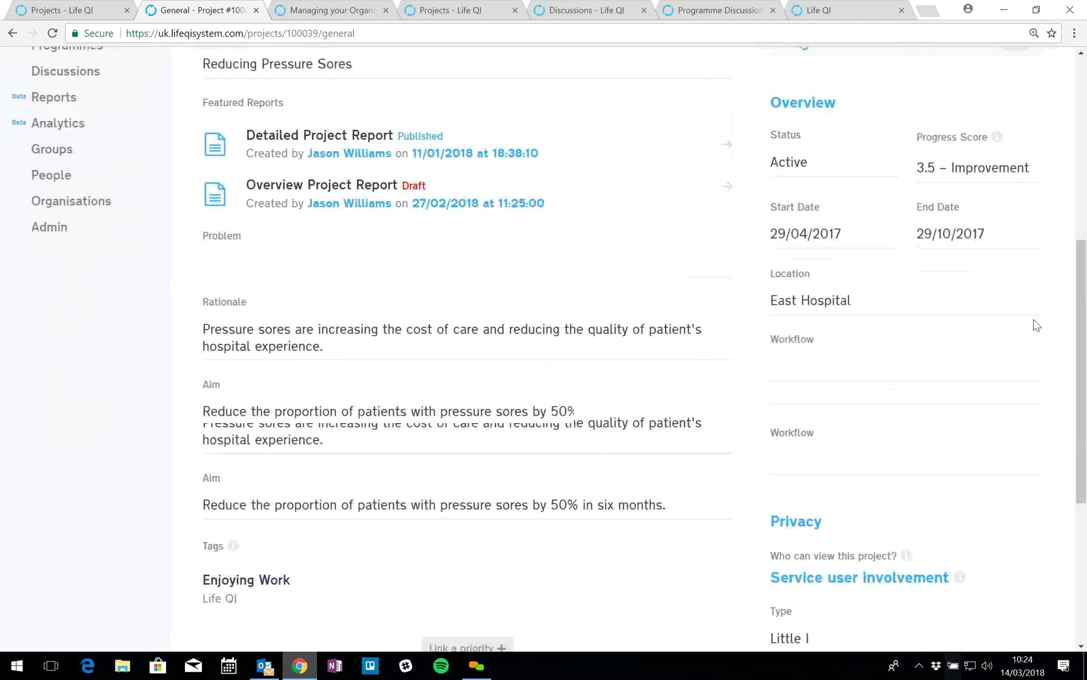
click(904, 395)
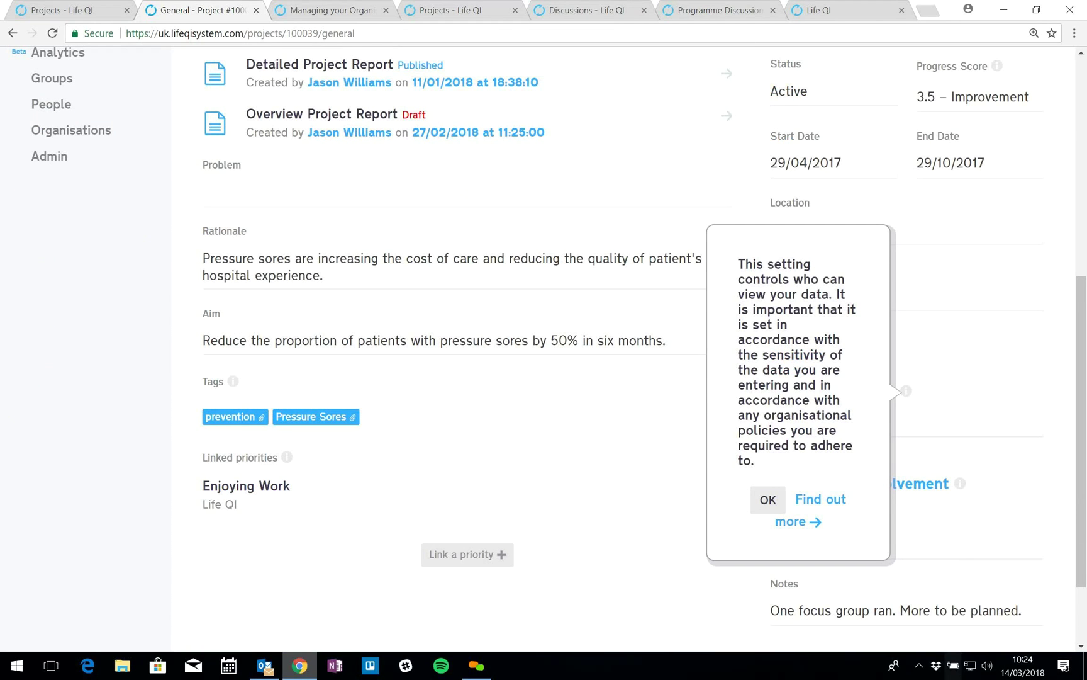
click(774, 507)
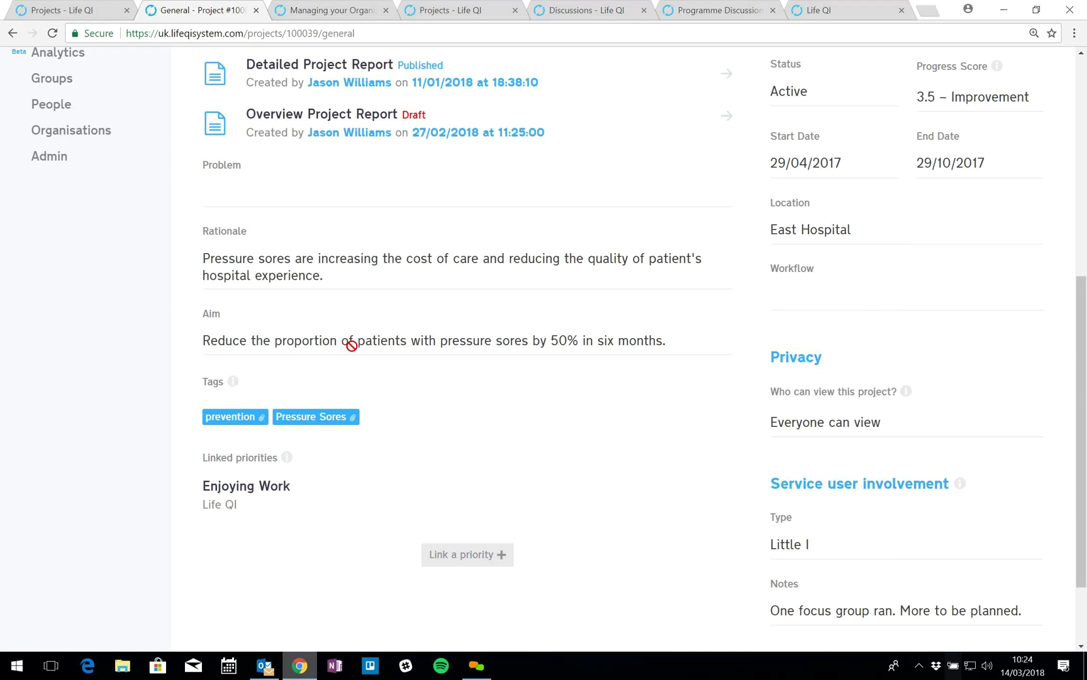
Step: From the project's driver diagram, open the related Driver diagrams help category and go on to the Learning Centre home page
scroll(352, 345, up, 7)
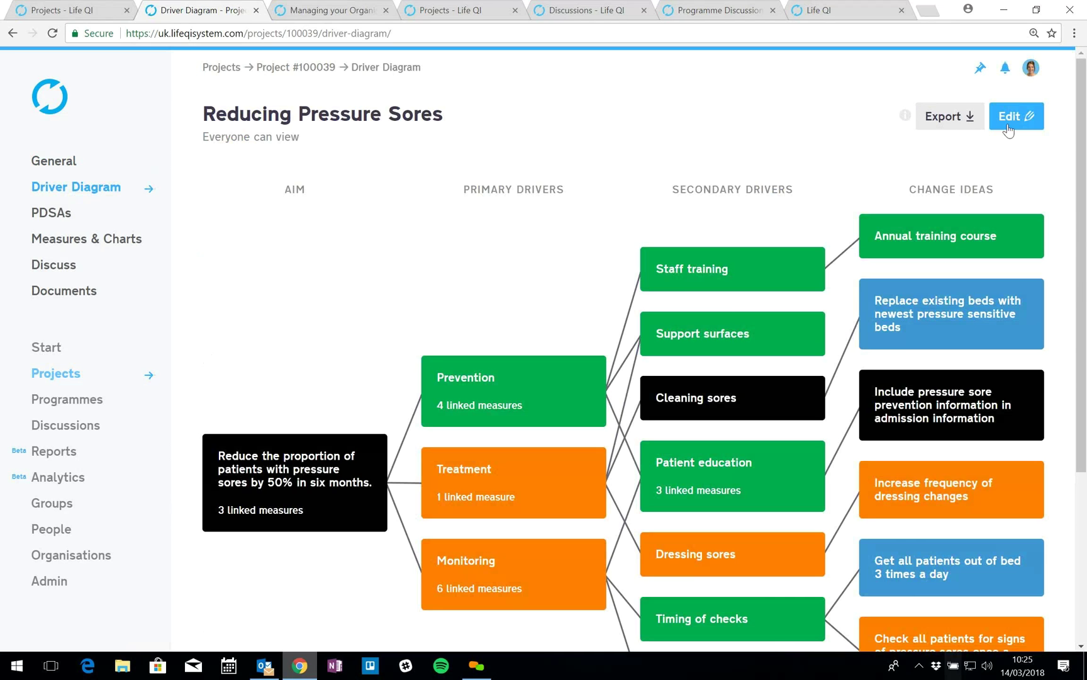
click(906, 119)
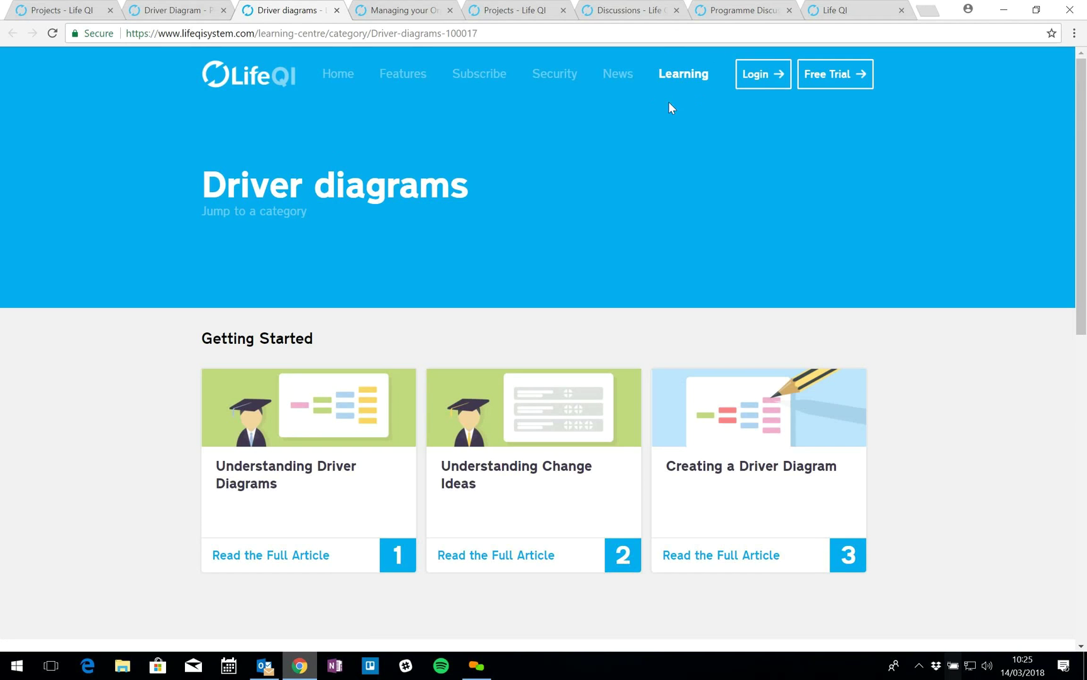
click(694, 81)
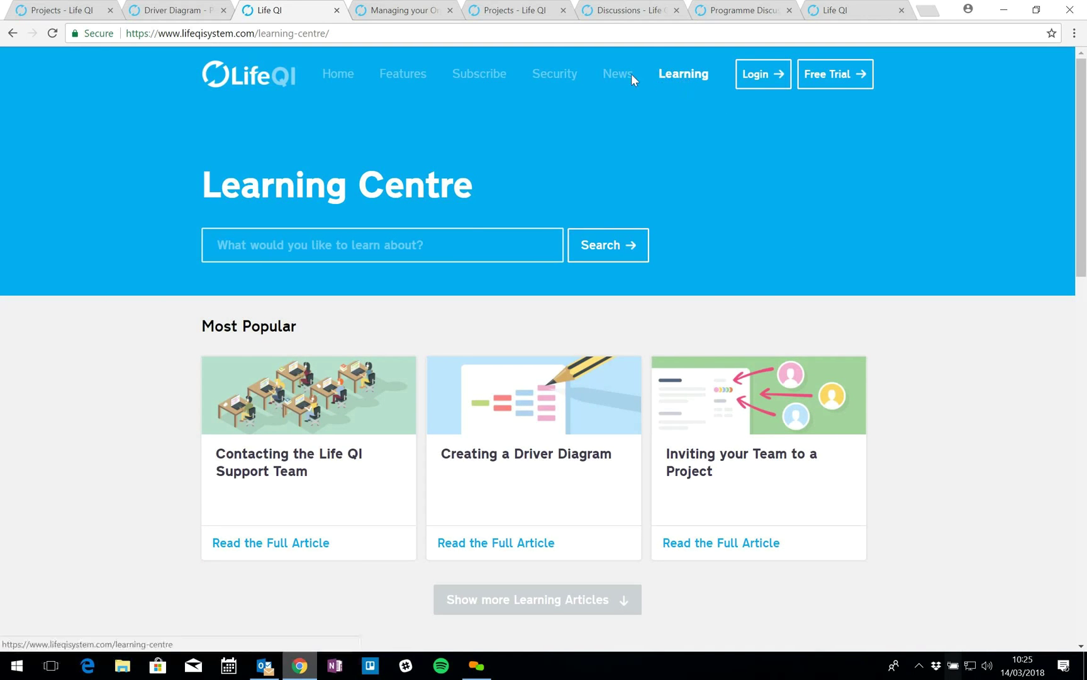
Step: Search the Learning Centre for "spc", look through the suggested articles, and dismiss the suggestions
click(402, 245)
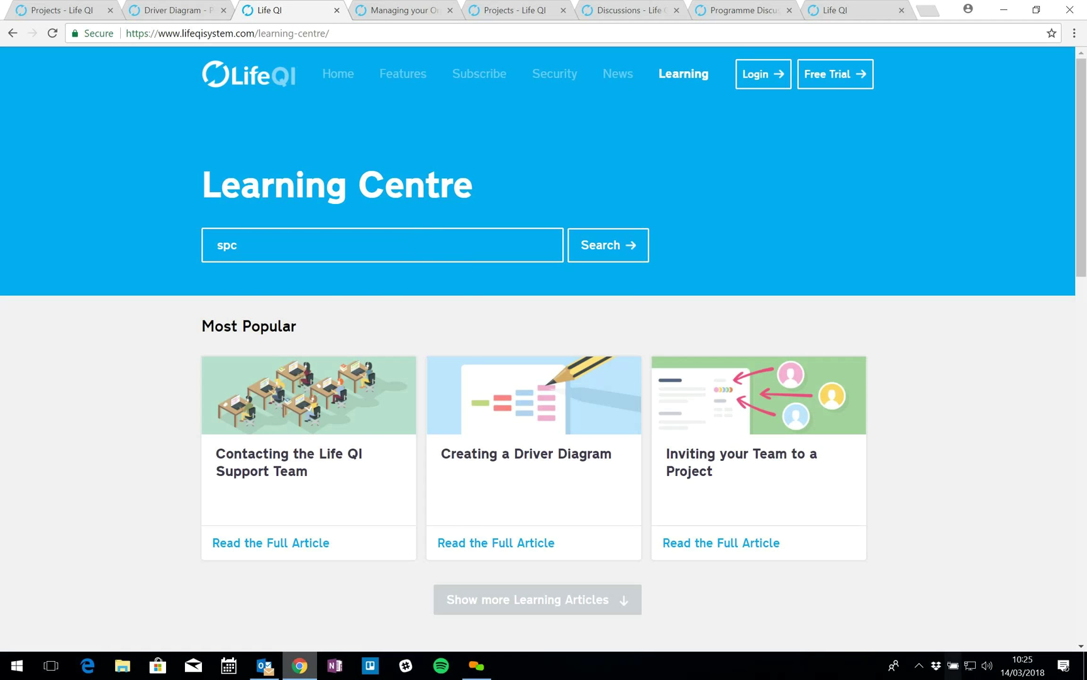
text(spc)
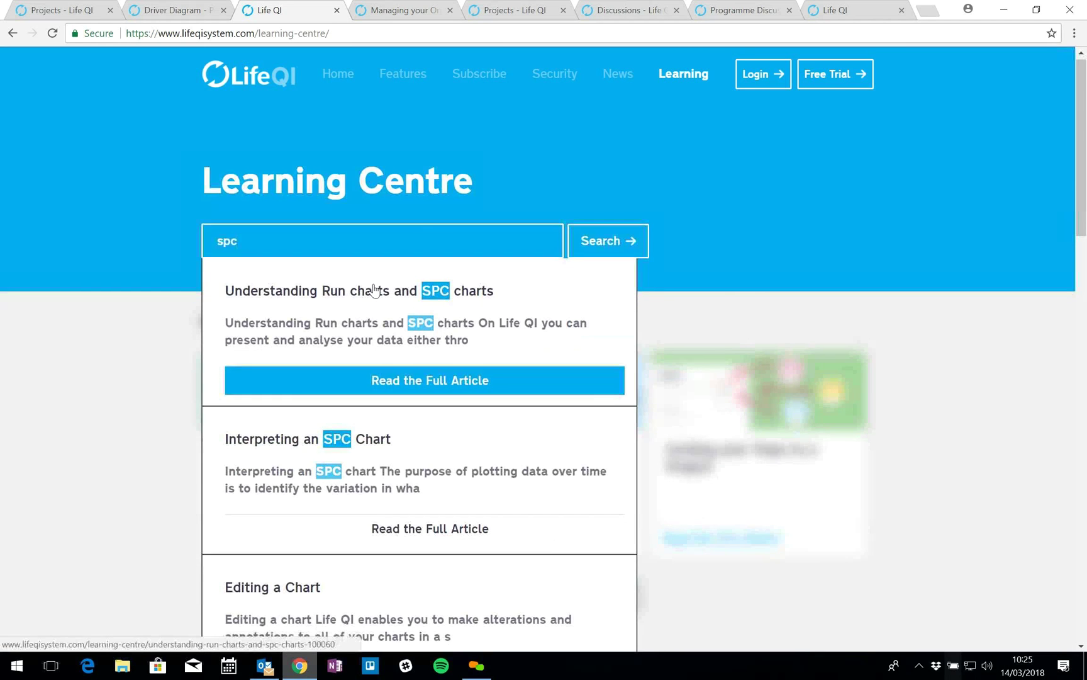
scroll(374, 290, down, 4)
scroll(374, 290, down, 2)
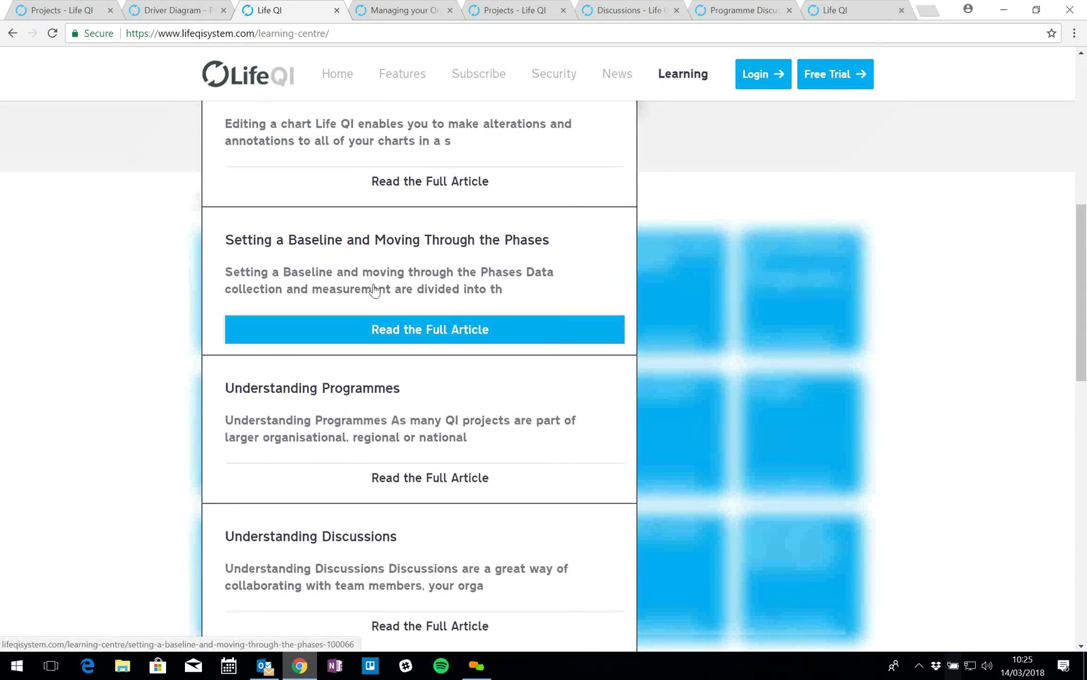
scroll(375, 290, down, 2)
scroll(286, 316, up, 8)
click(116, 351)
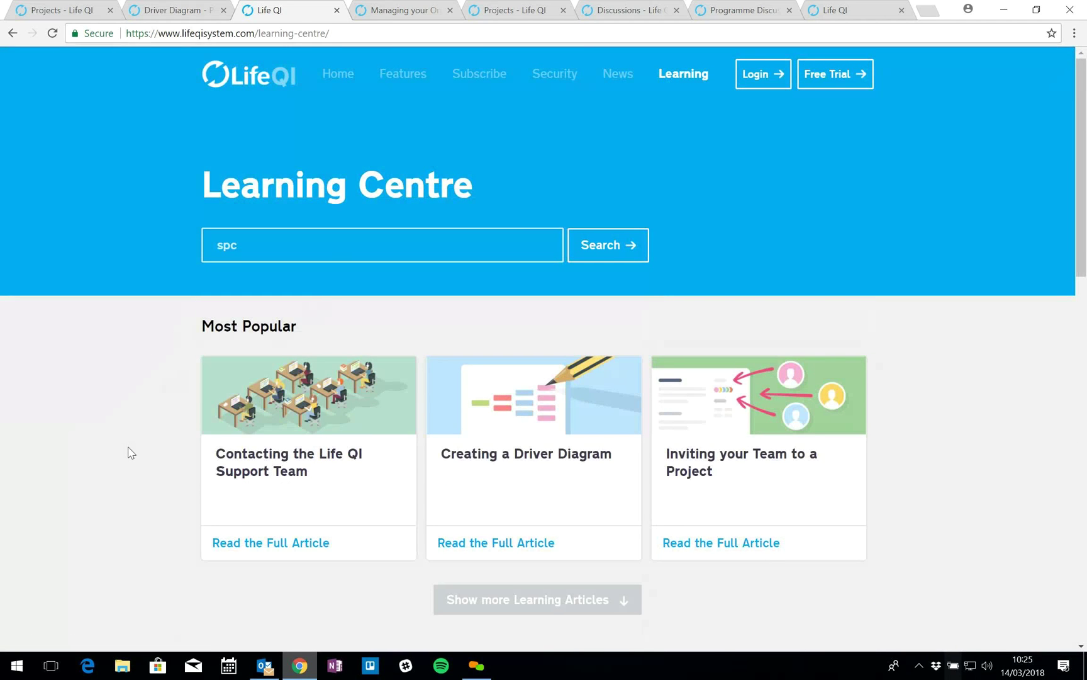
Step: Browse the Structured Learning categories and open Measures and charts
scroll(107, 408, down, 5)
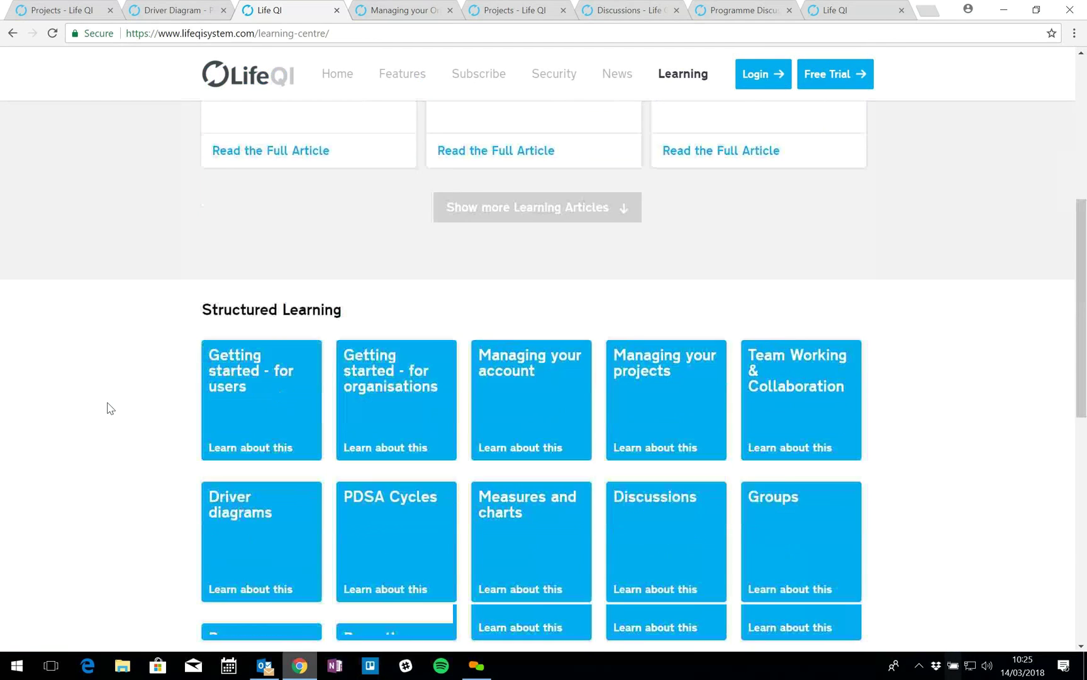
scroll(107, 408, down, 3)
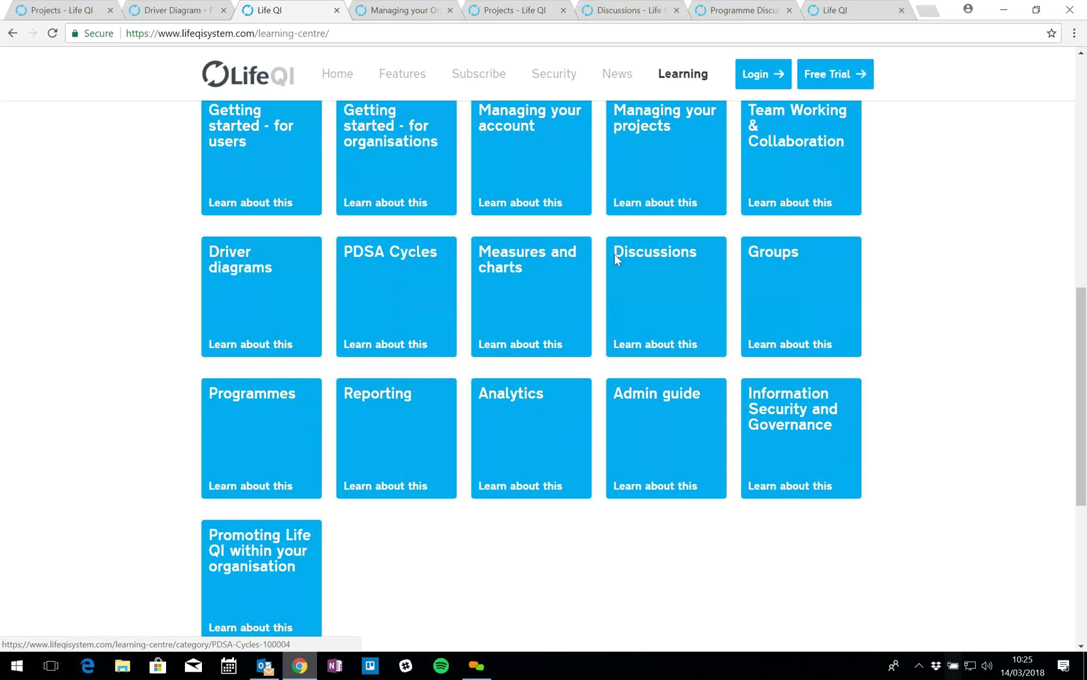
click(519, 276)
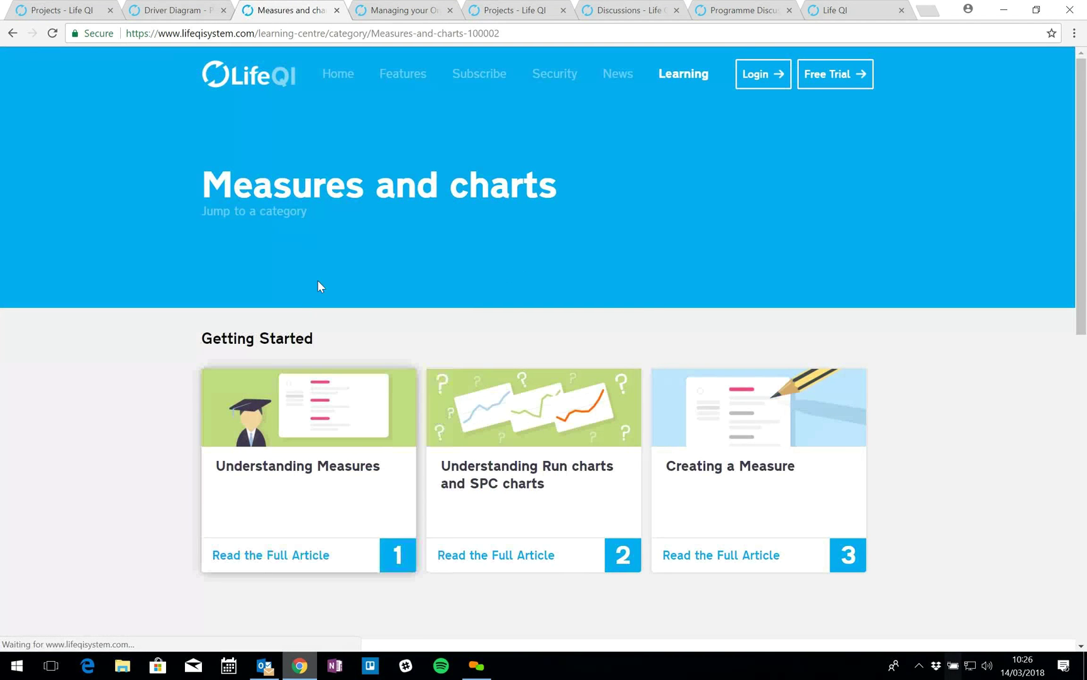
Step: Look through the Getting Started and expanded Further Learning articles, and open "Setting a Baseline and Moving Through the Phases"
scroll(298, 332, down, 1)
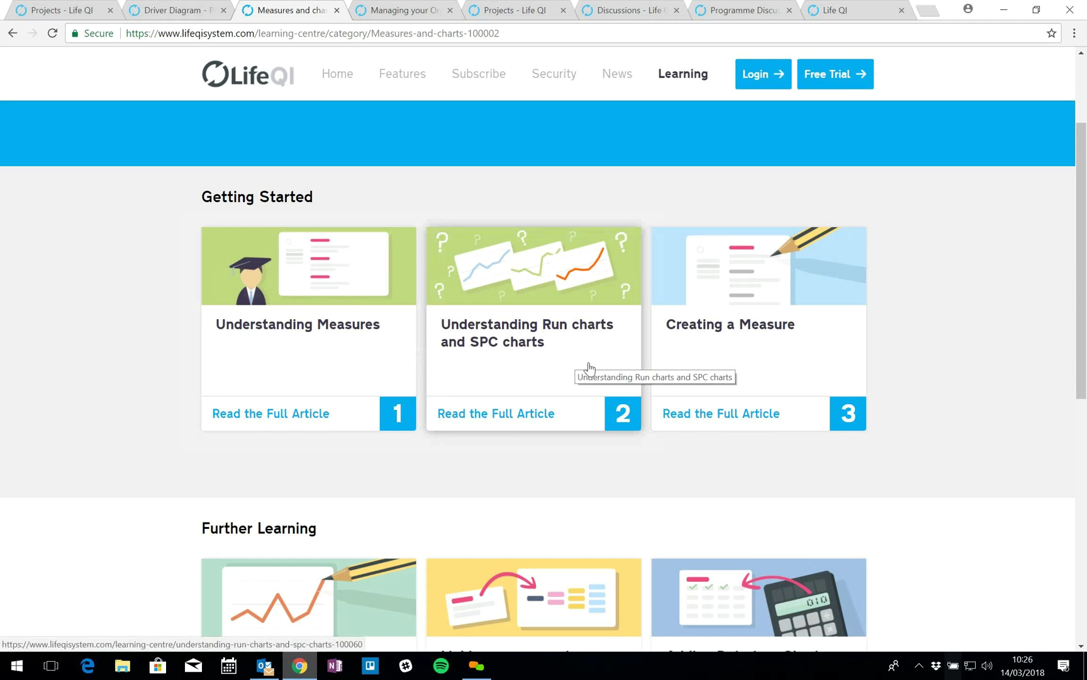
scroll(588, 368, down, 1)
scroll(756, 278, down, 1)
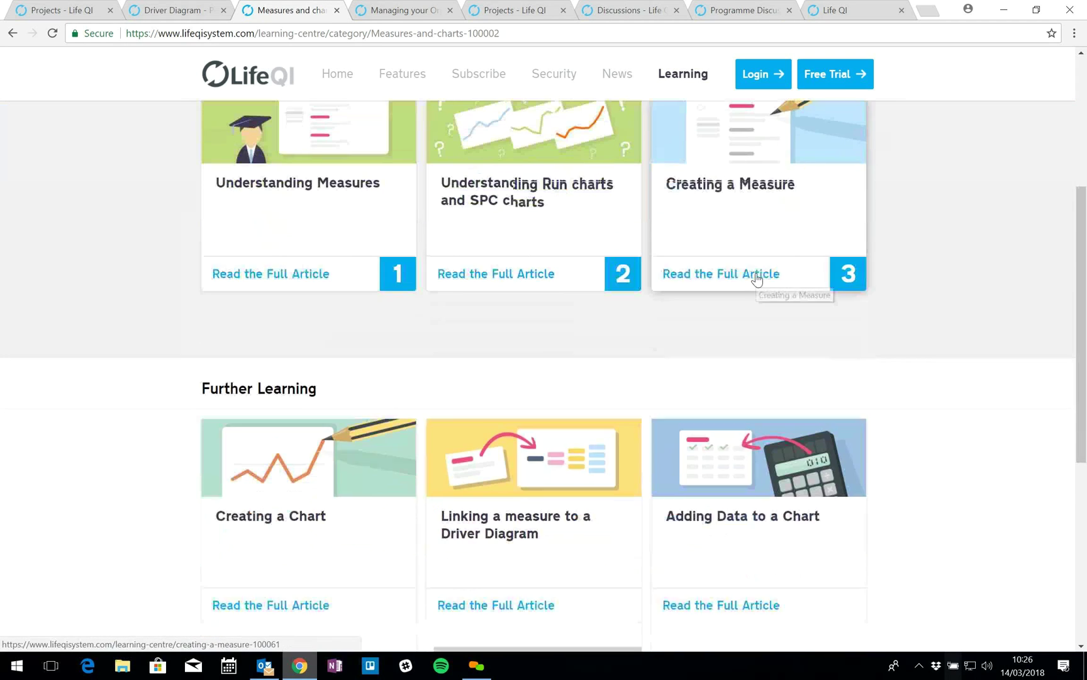
scroll(302, 542, down, 4)
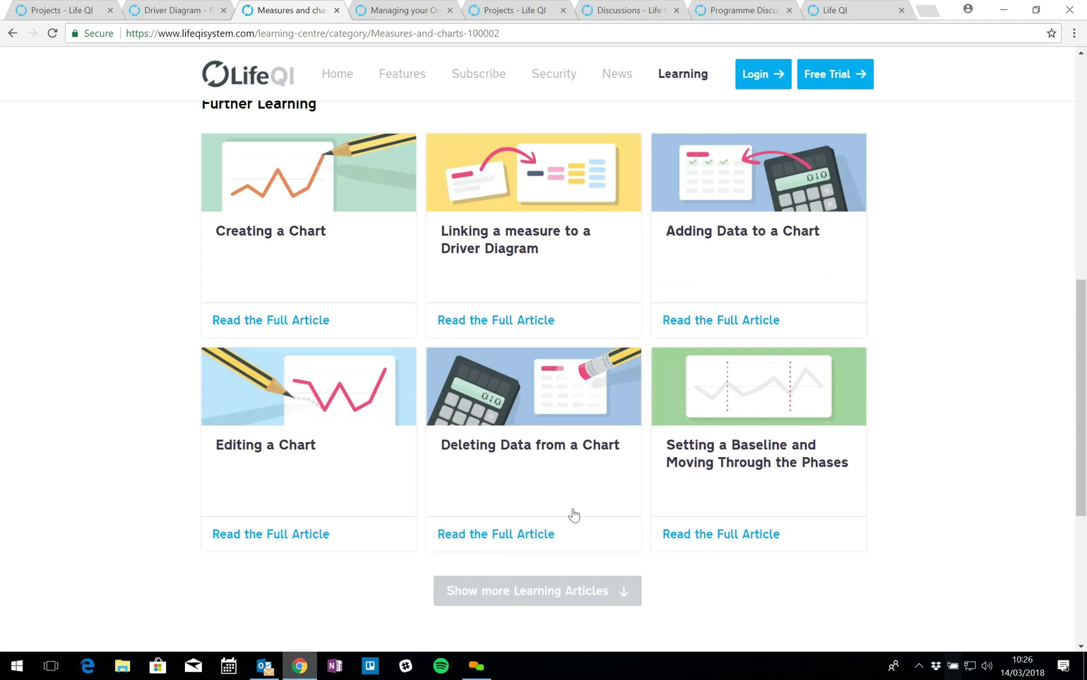
click(719, 422)
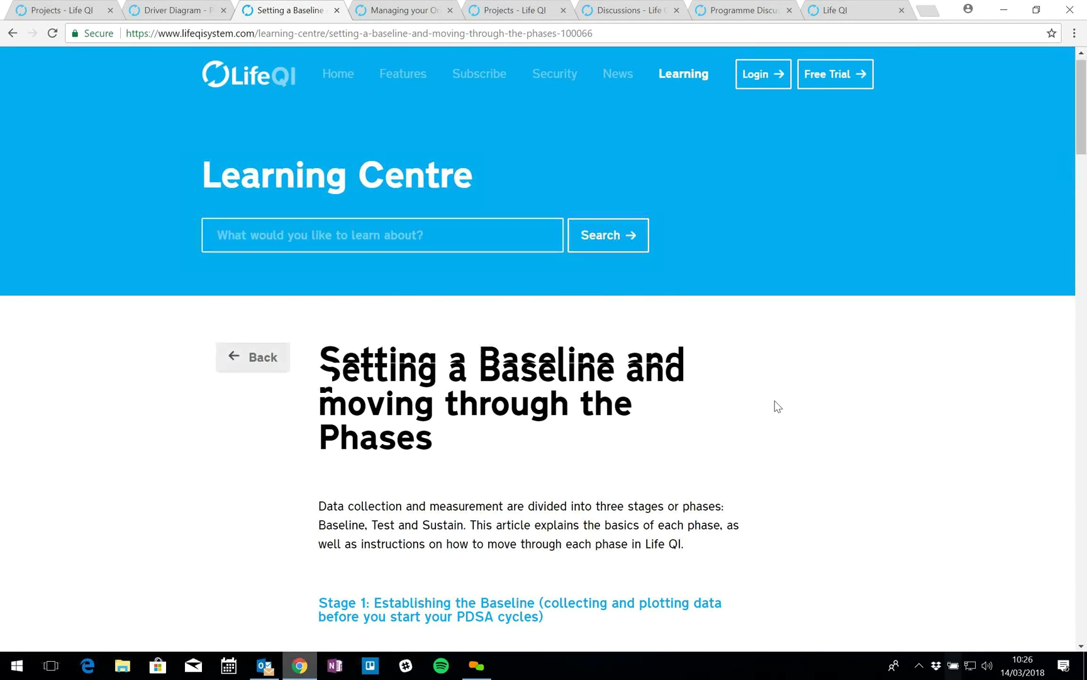
Step: Examine the baseline article's explanation of the Baseline, Test and Sustain stages, including its chart illustrations
scroll(777, 406, down, 5)
scroll(778, 406, down, 1)
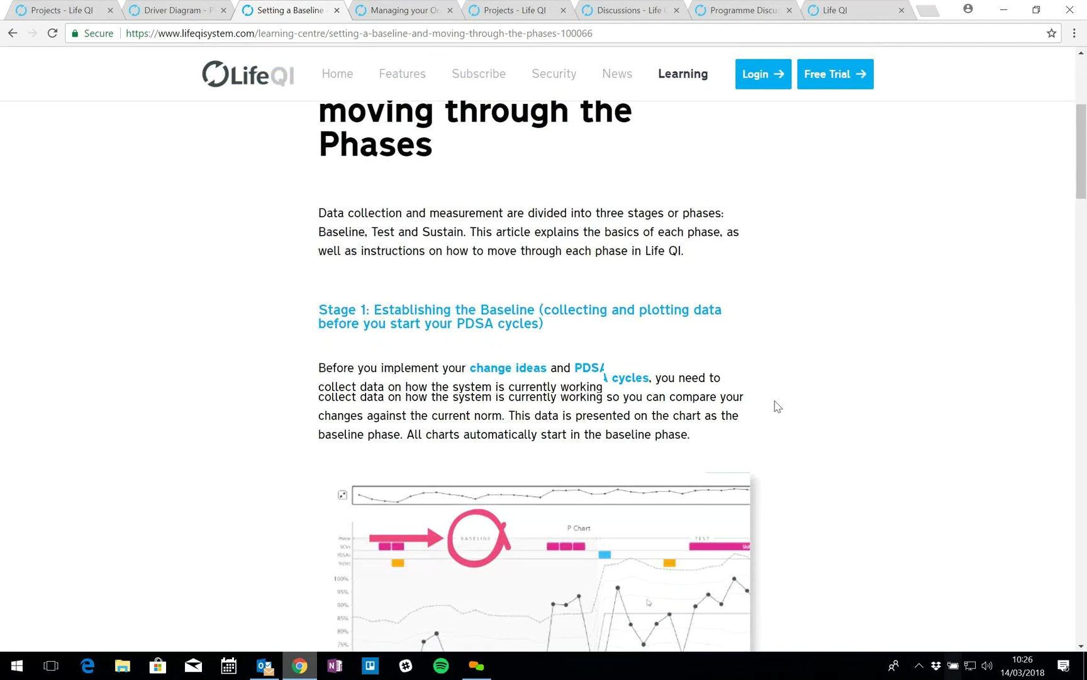
scroll(736, 323, down, 11)
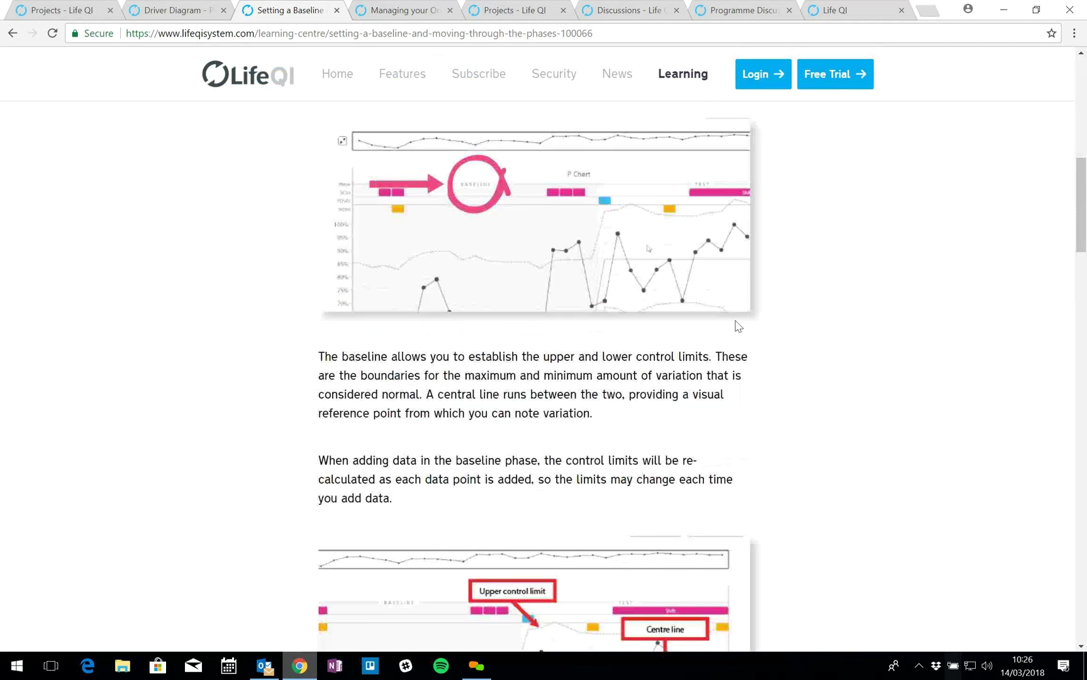
scroll(736, 323, down, 7)
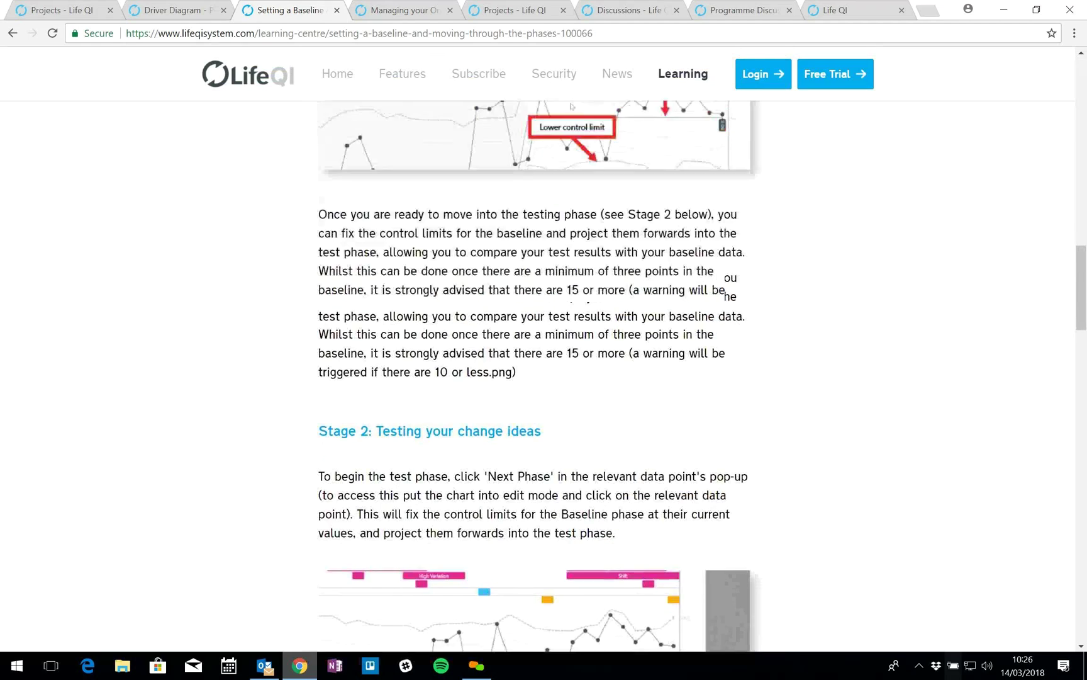
scroll(738, 325, down, 5)
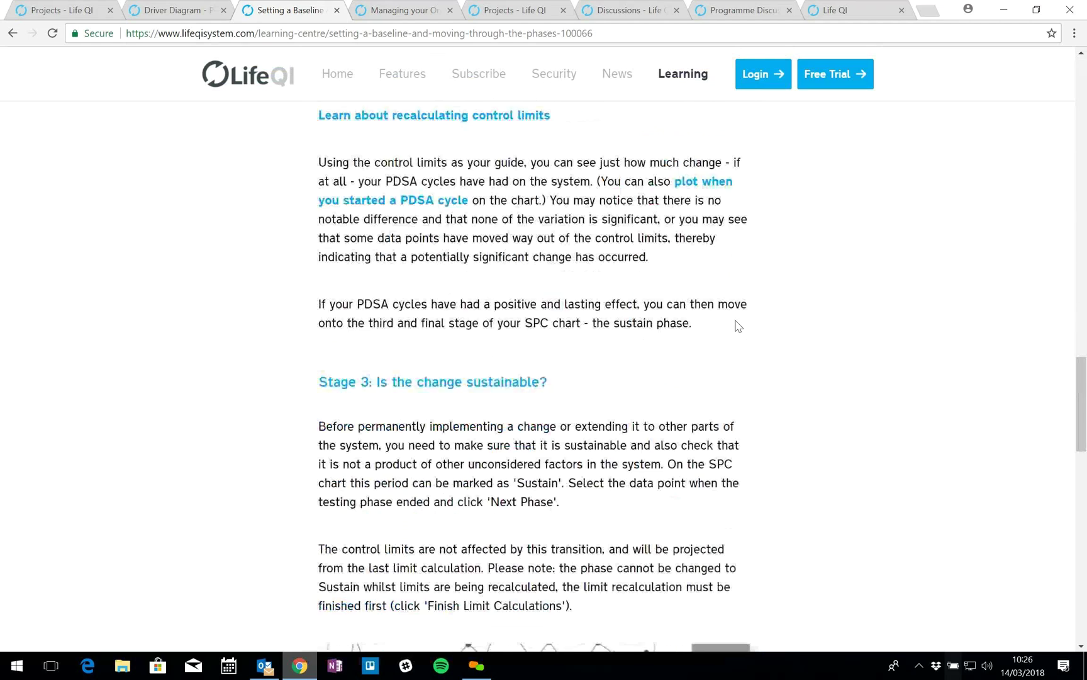
scroll(739, 326, up, 20)
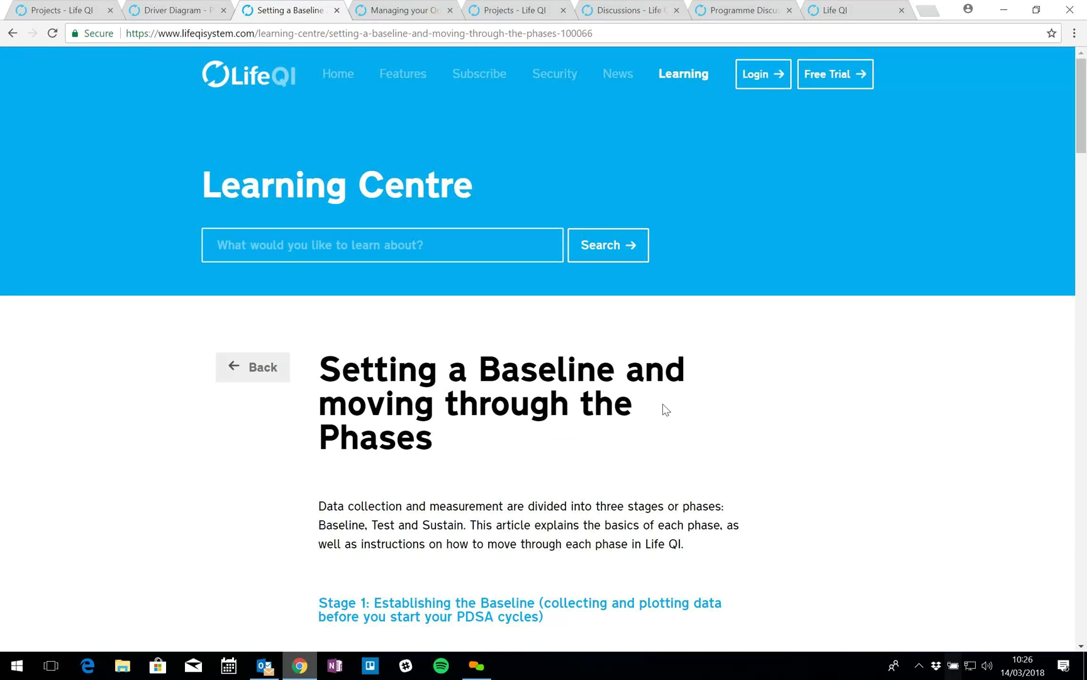
scroll(693, 436, down, 6)
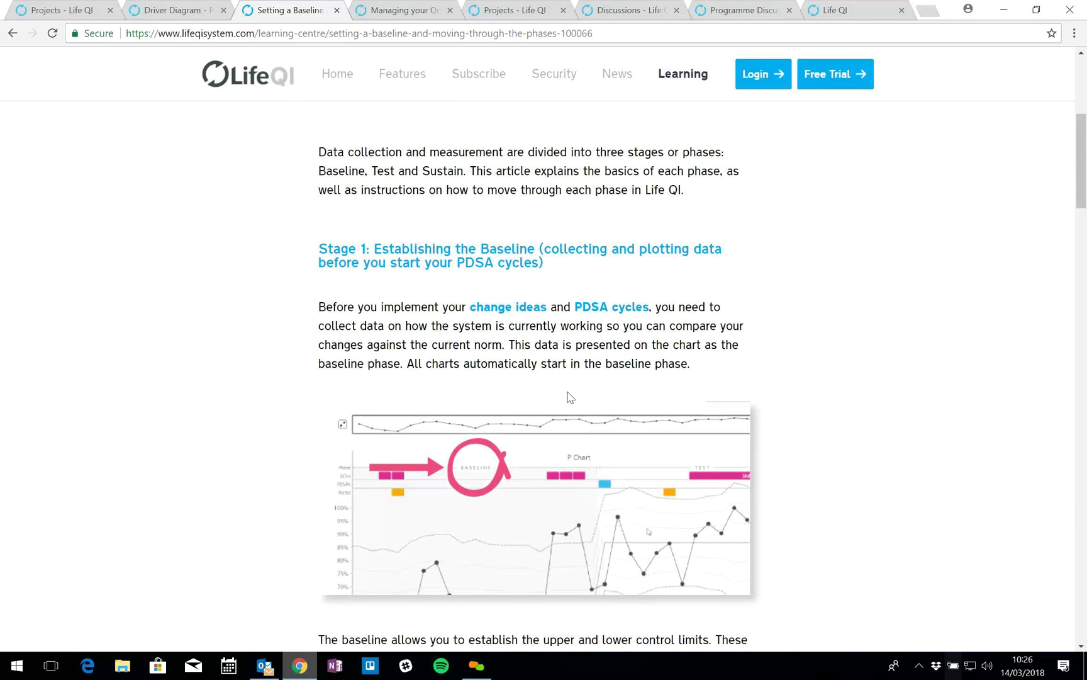
Step: Return from the baseline article to the Measures and charts category and look over its articles again
scroll(564, 400, up, 6)
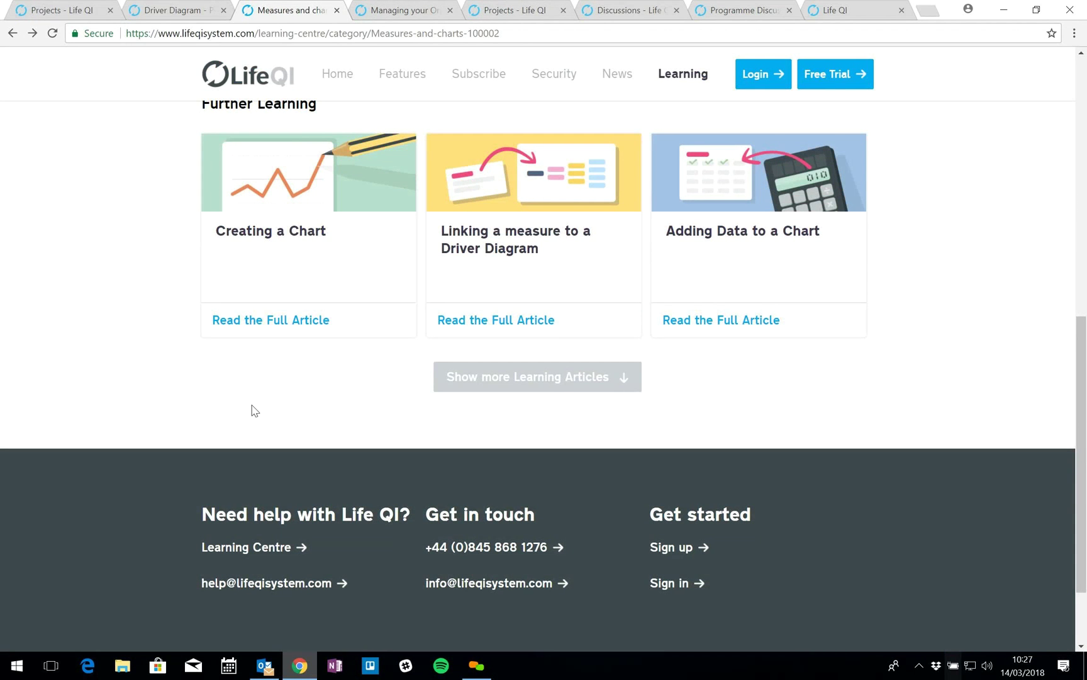
scroll(221, 376, up, 2)
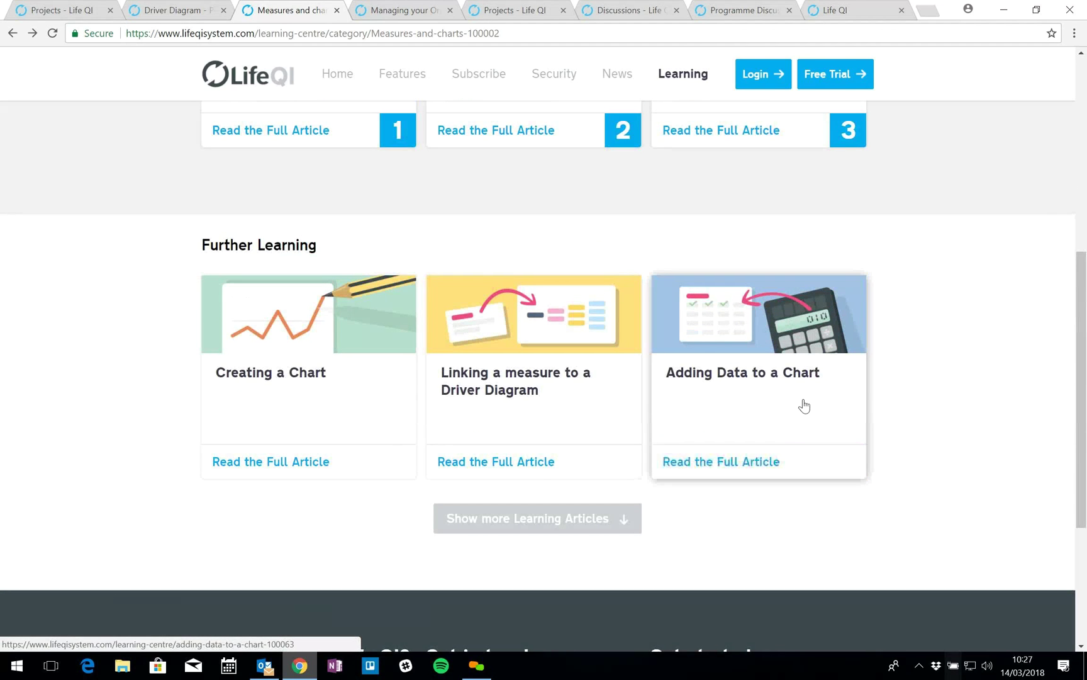
scroll(757, 409, up, 6)
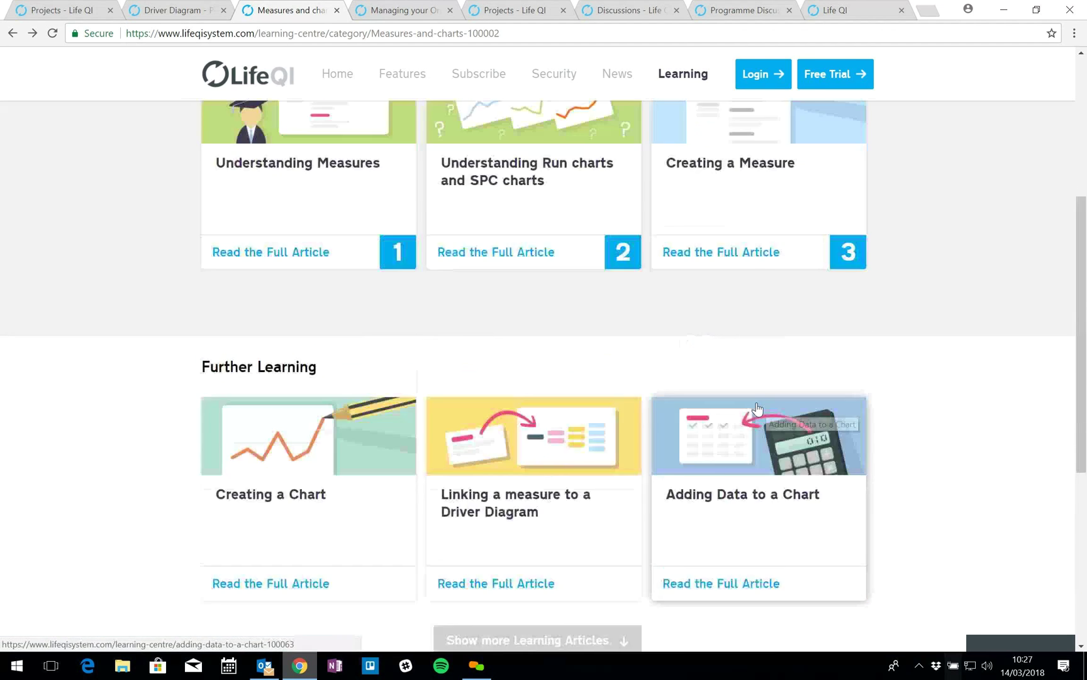
Step: Go back to the Learning Centre home page and review the Structured Learning categories
click(694, 82)
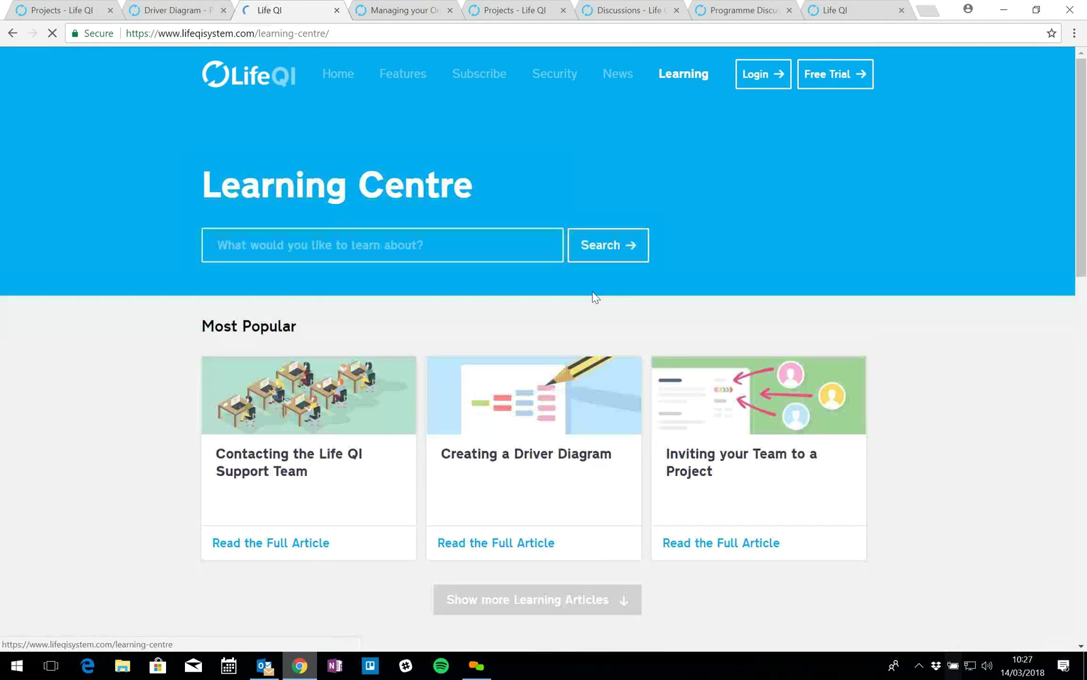
scroll(80, 431, down, 10)
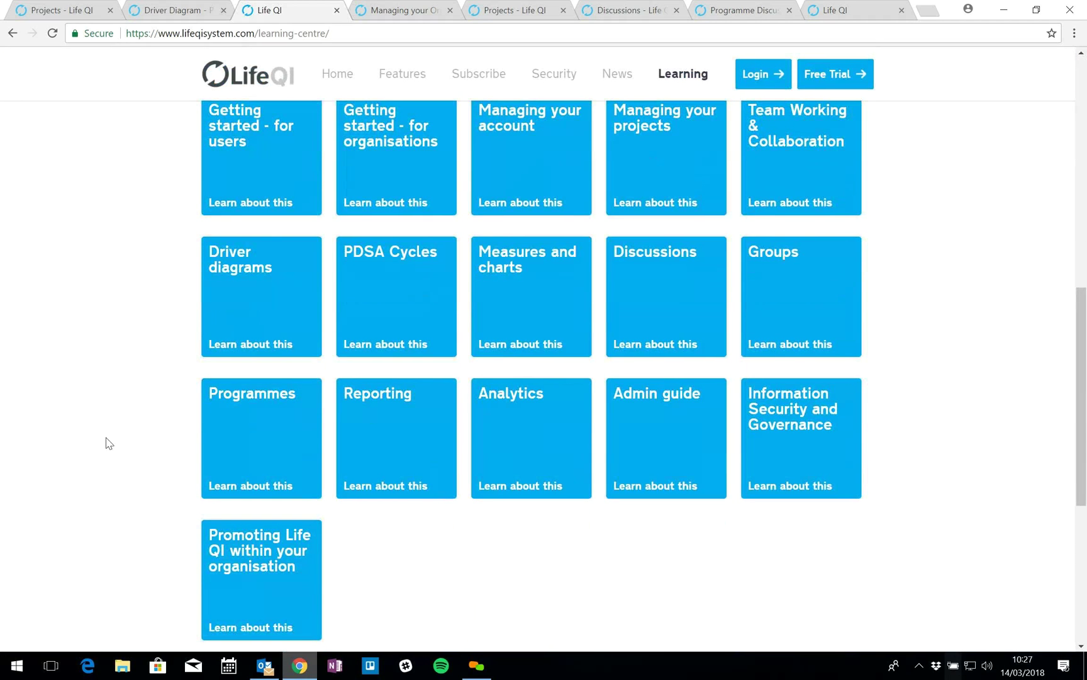
scroll(115, 455, up, 2)
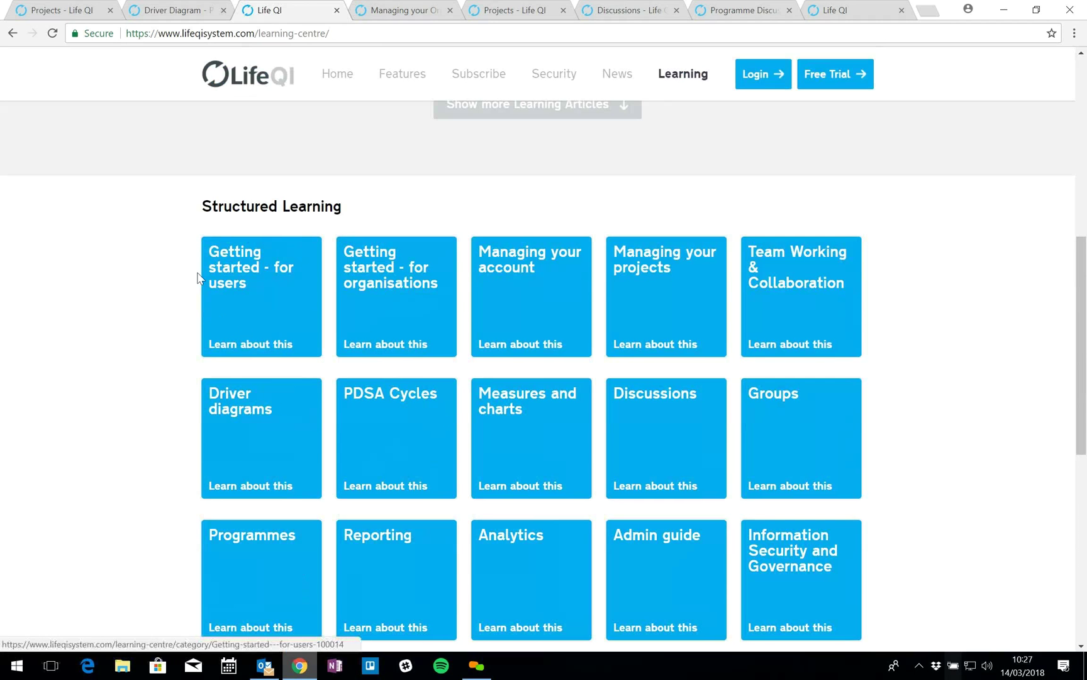
Step: Open the "Getting started - for users" category and look over its Getting Started and Further Learning articles
click(255, 288)
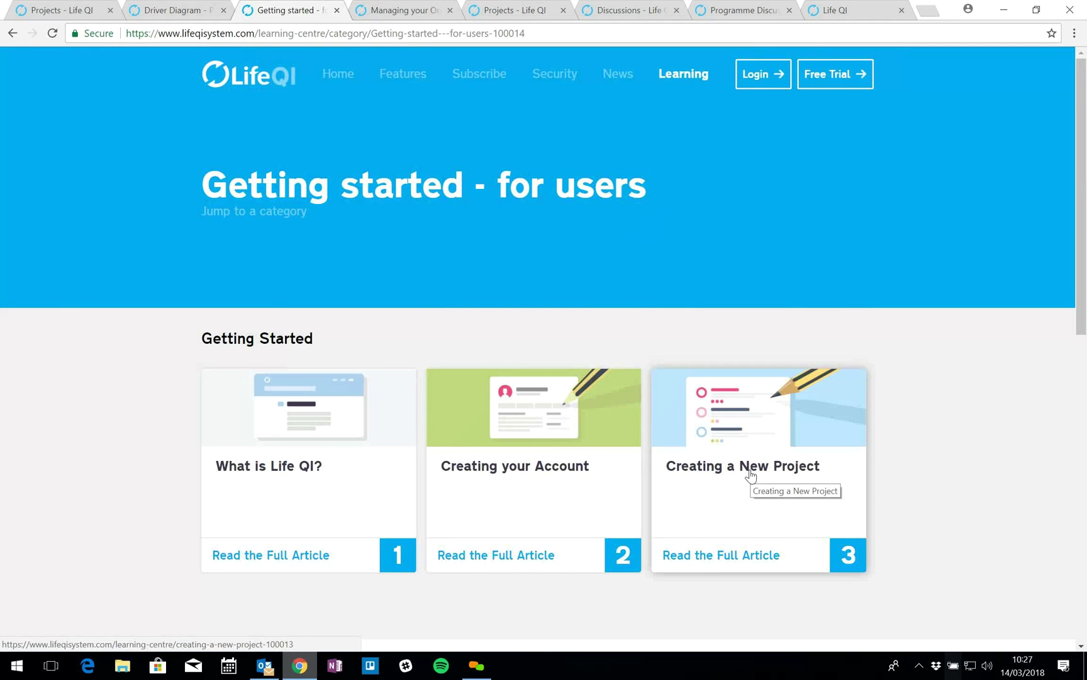
scroll(628, 515, down, 3)
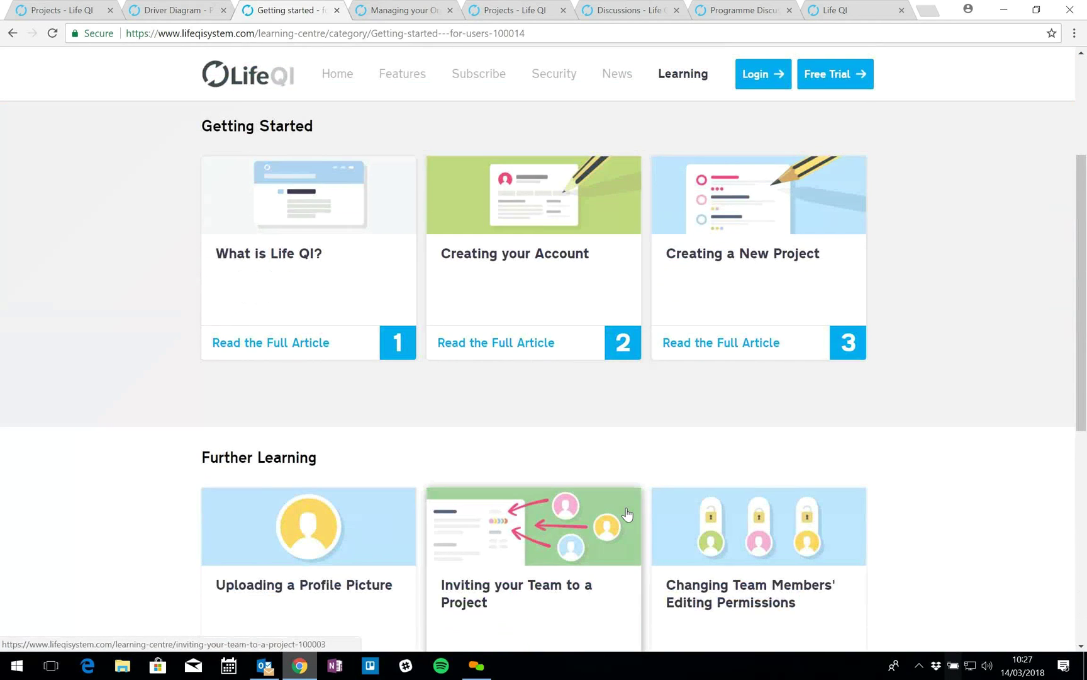
scroll(364, 555, down, 1)
scroll(296, 465, up, 3)
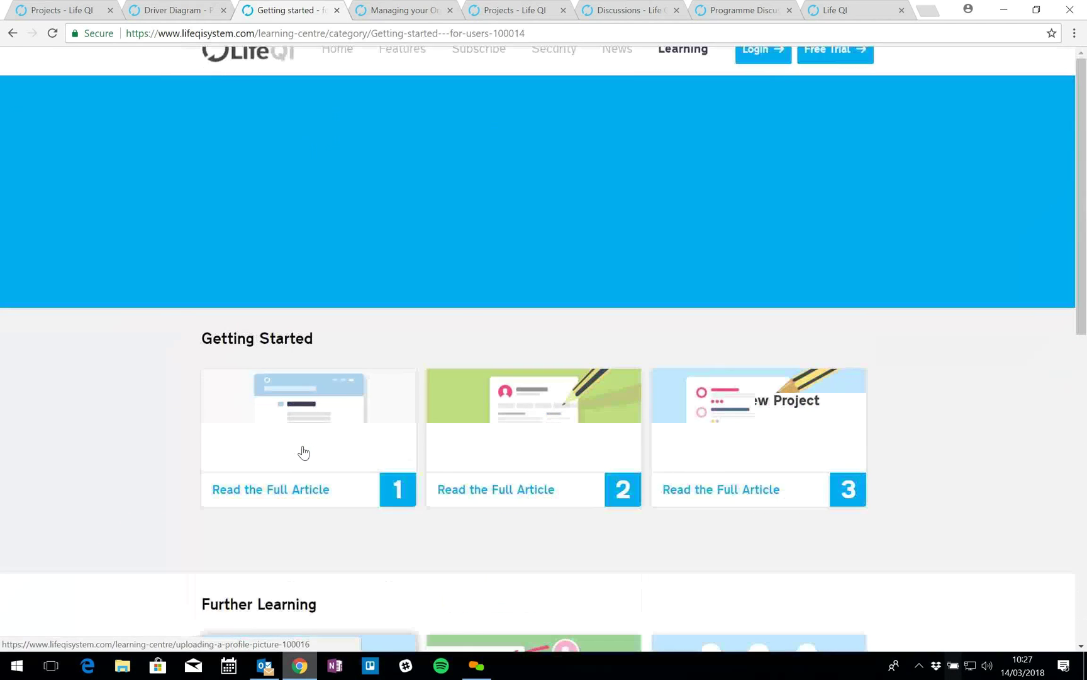
Step: Jump to the "Getting started - for organisations" category and review its Getting Started and Further Learning articles
click(241, 217)
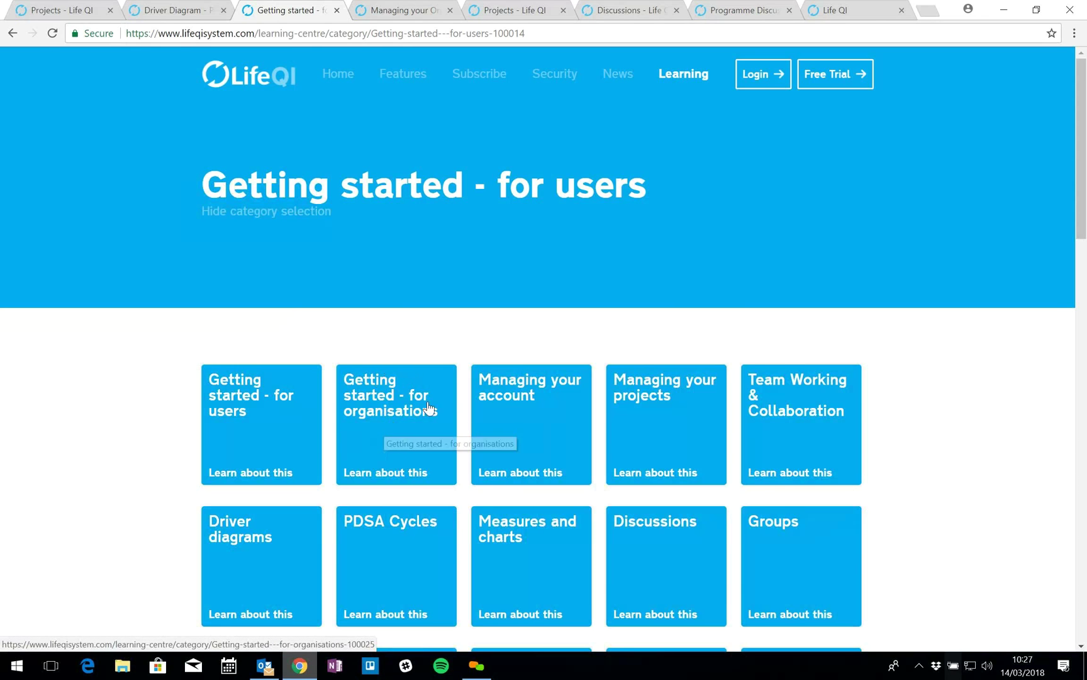
click(395, 445)
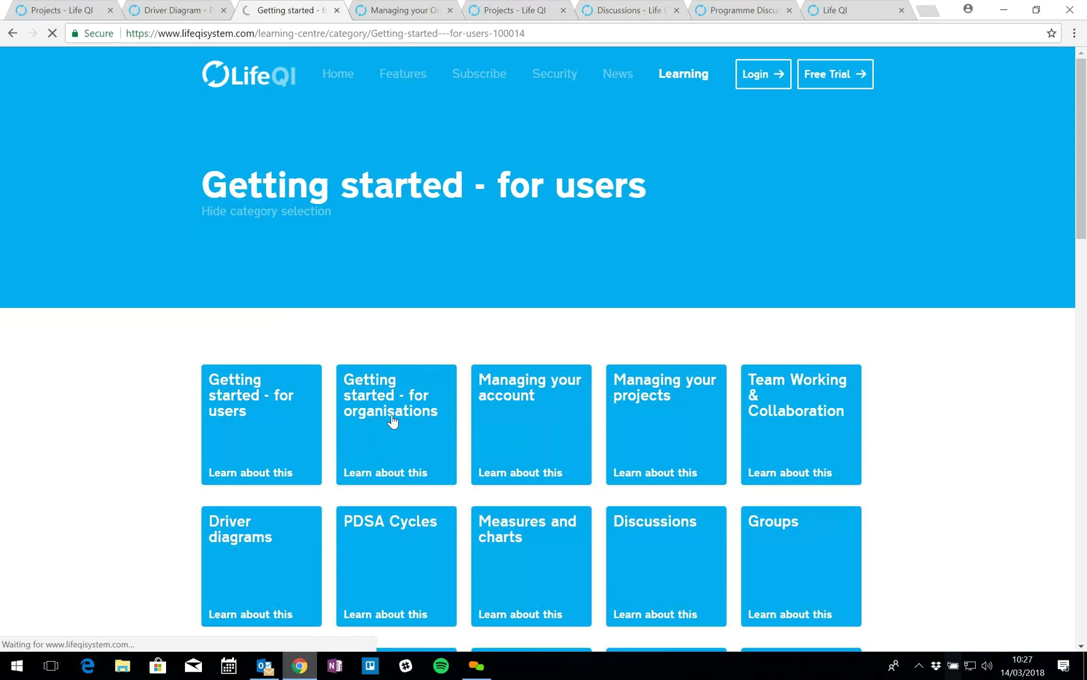
scroll(393, 421, down, 3)
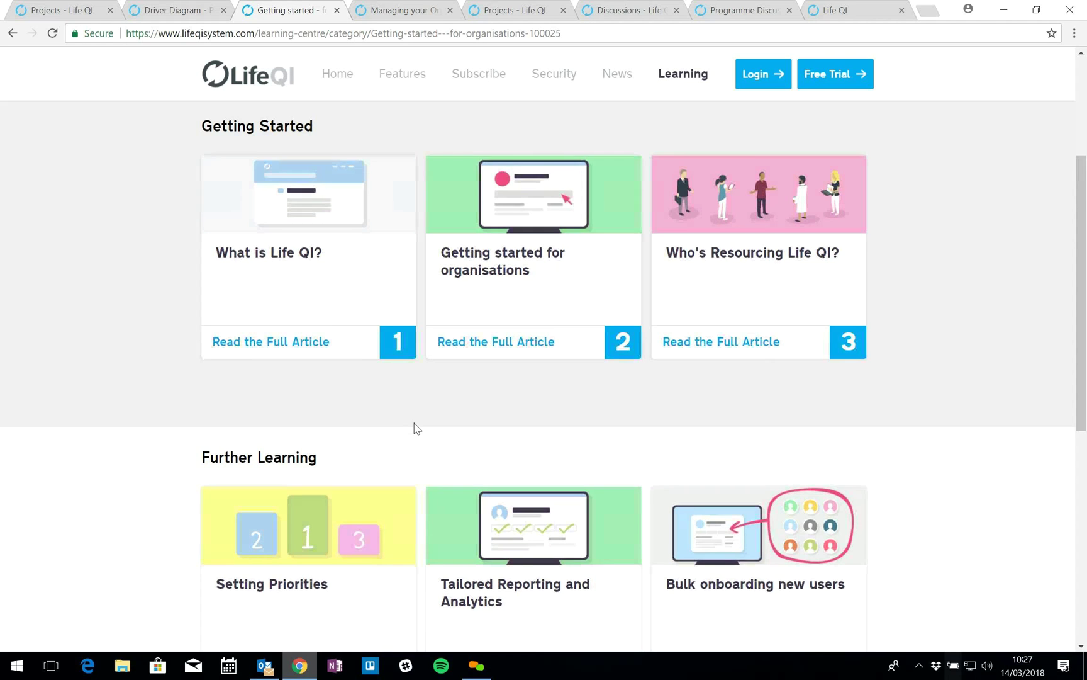
scroll(415, 429, down, 1)
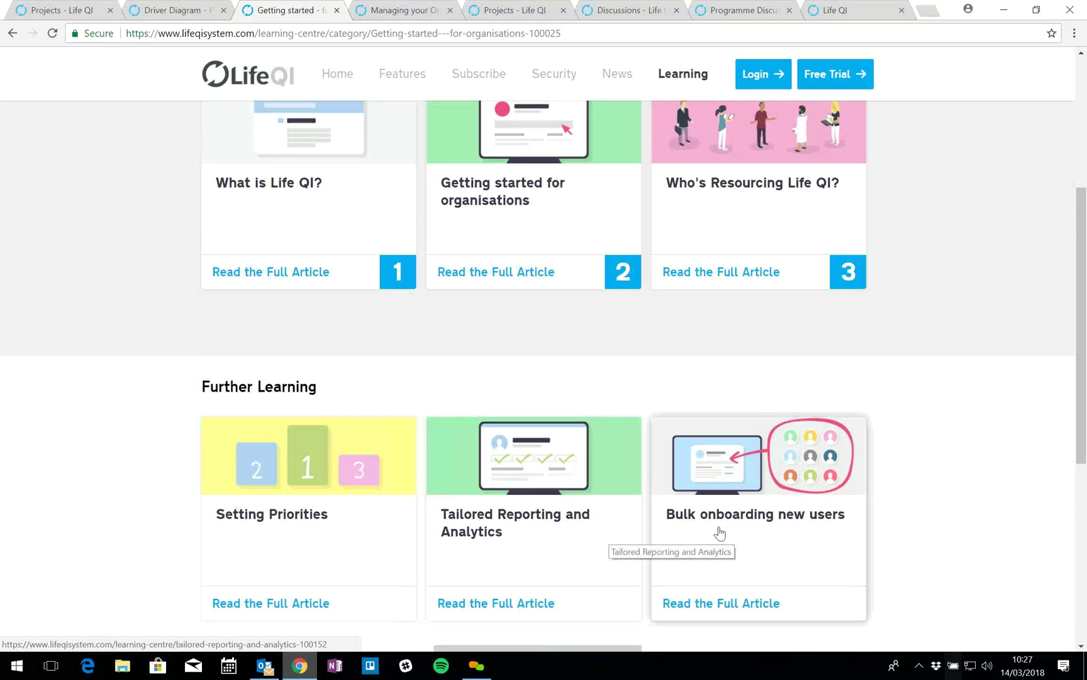
scroll(882, 475, down, 5)
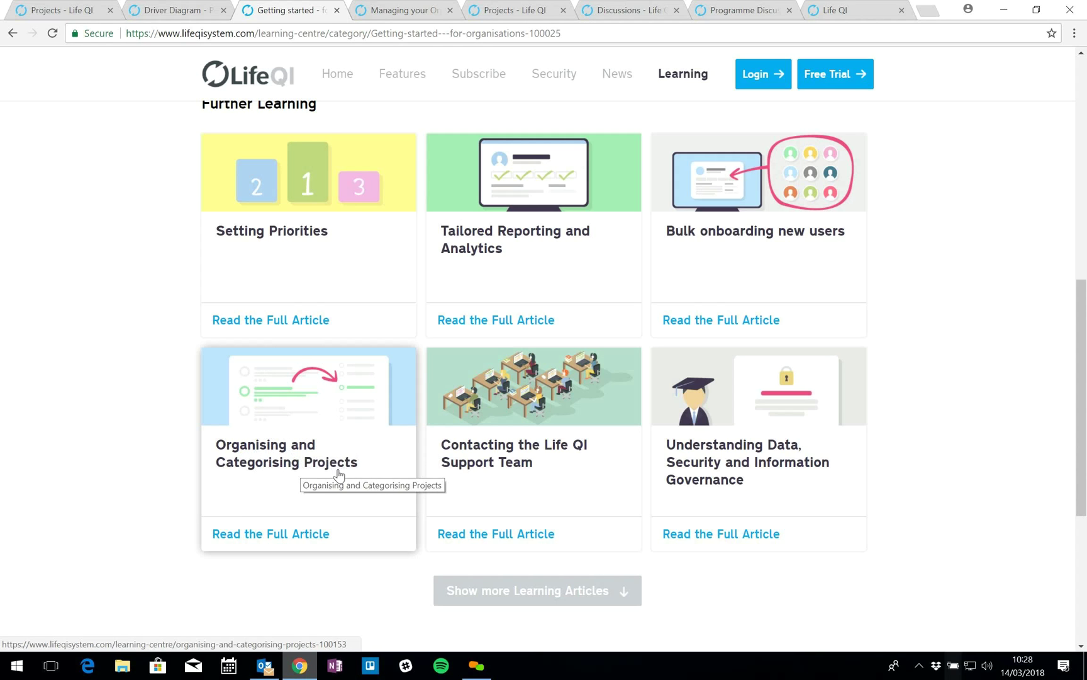
scroll(377, 499, up, 3)
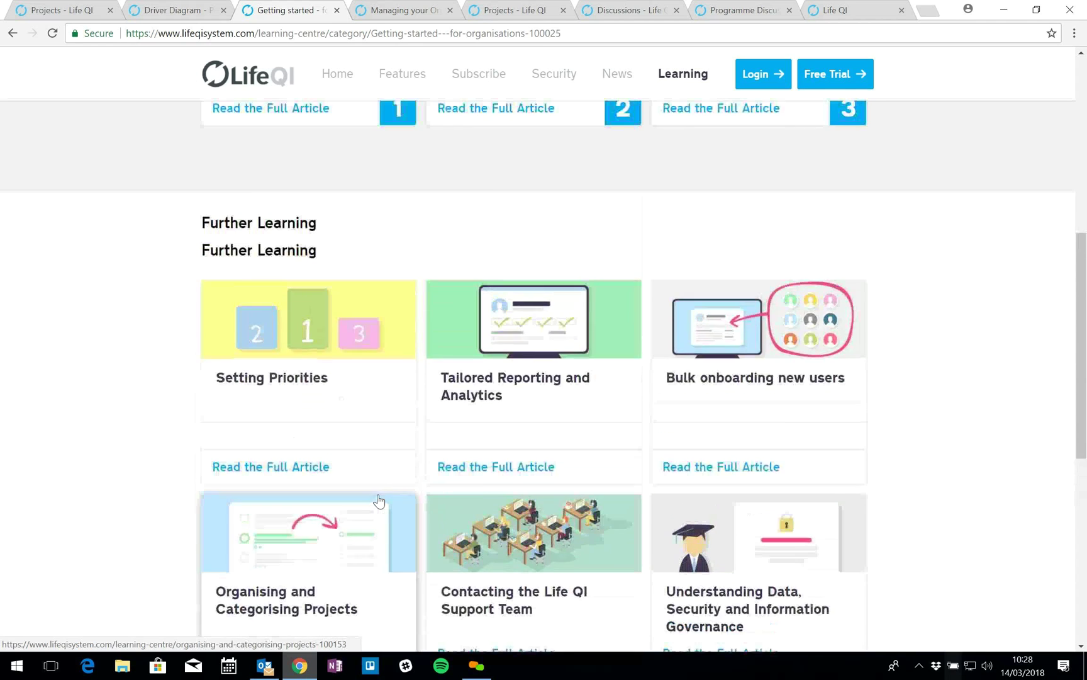
scroll(378, 500, up, 9)
Step: Glance over the category selection, return to the Learning Centre home page and read "Contacting the Life QI Support Team"
click(289, 217)
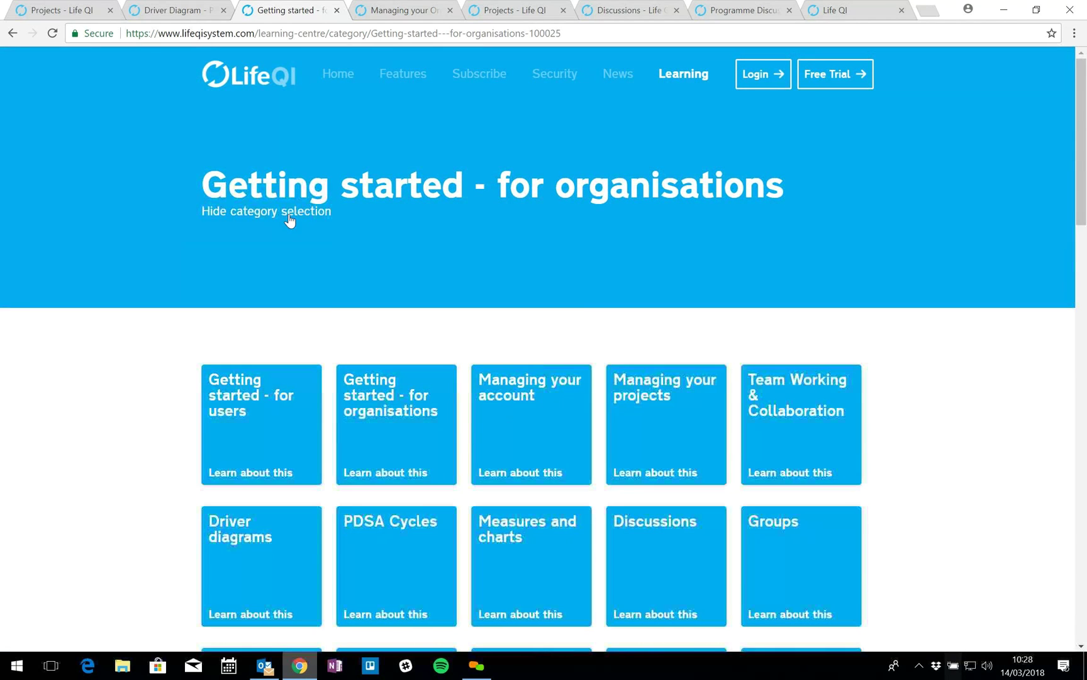
scroll(169, 382, down, 3)
scroll(169, 382, up, 3)
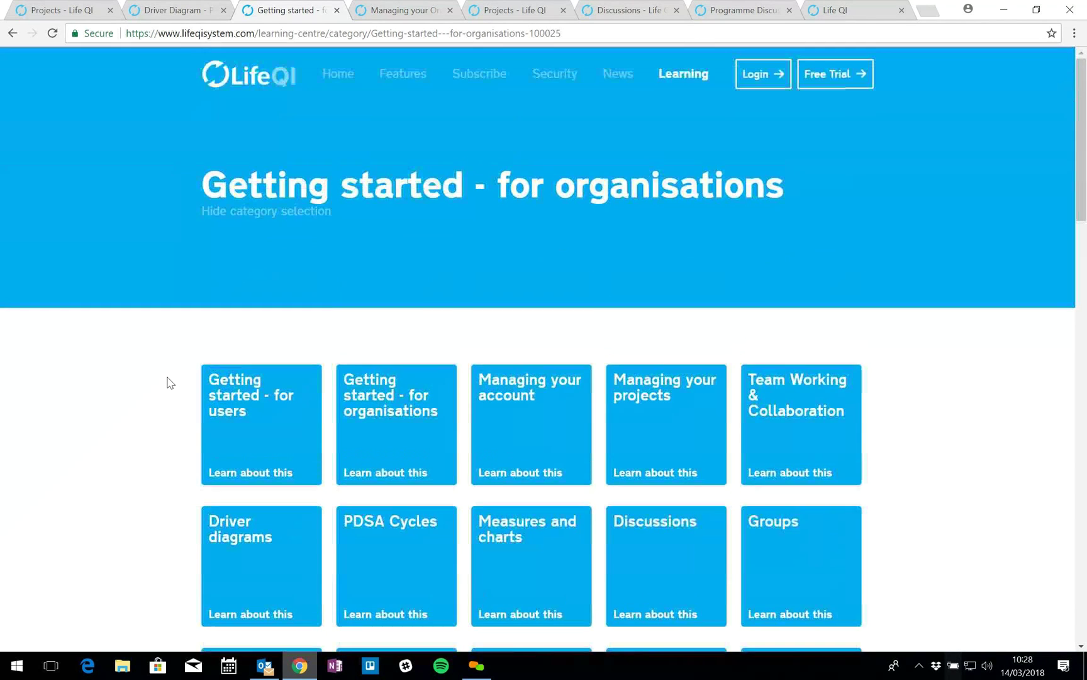
click(685, 74)
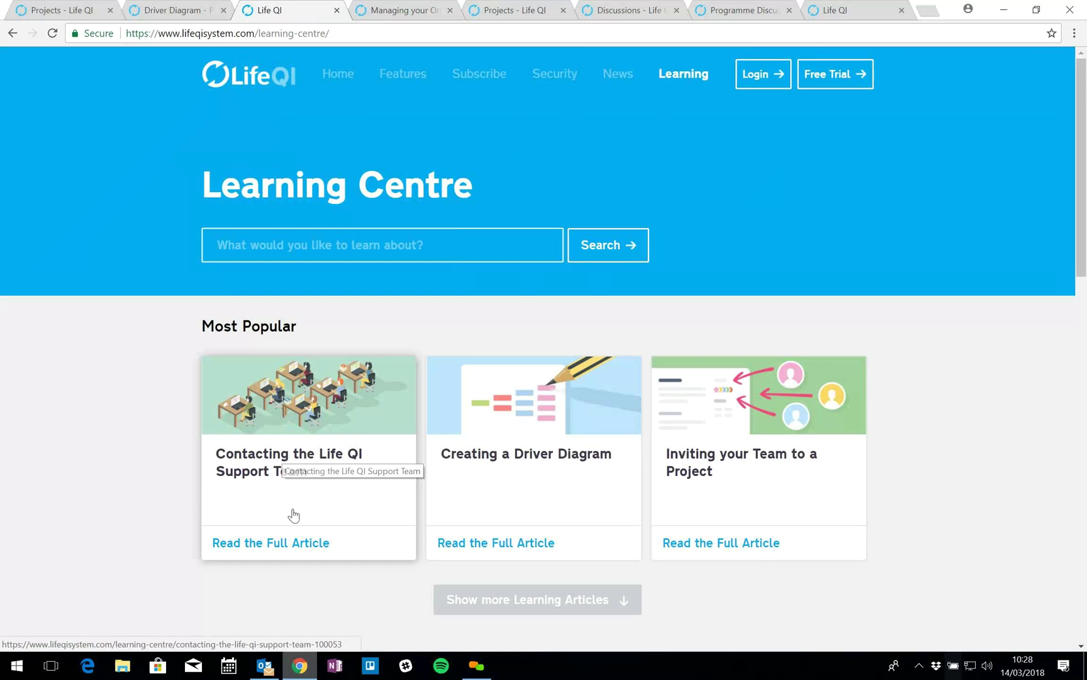
click(293, 488)
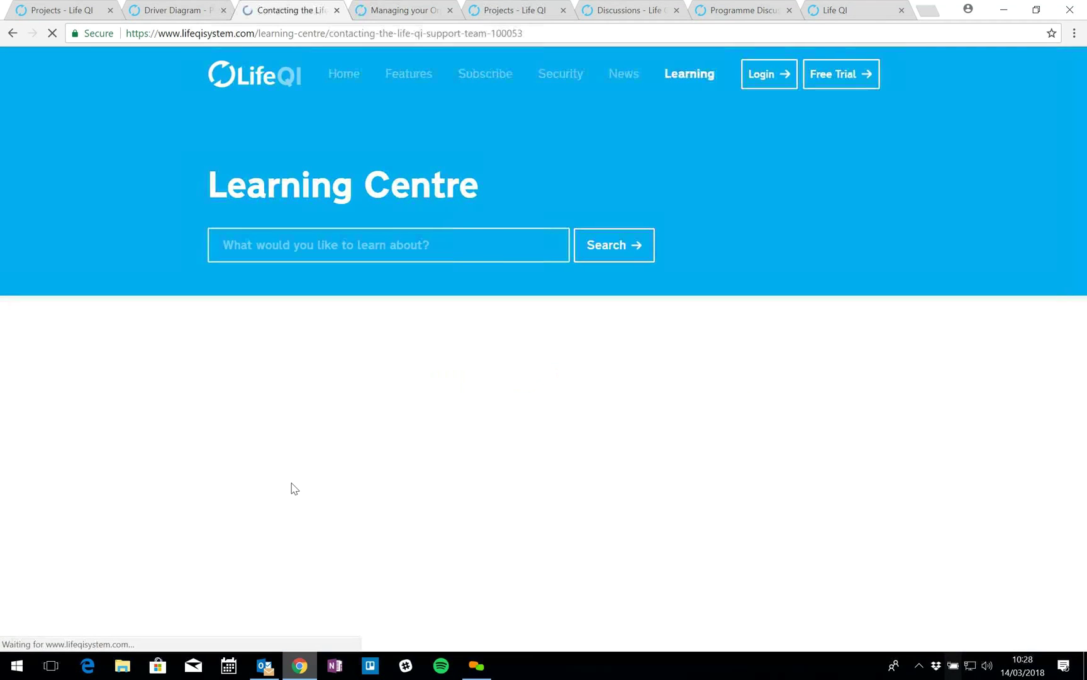
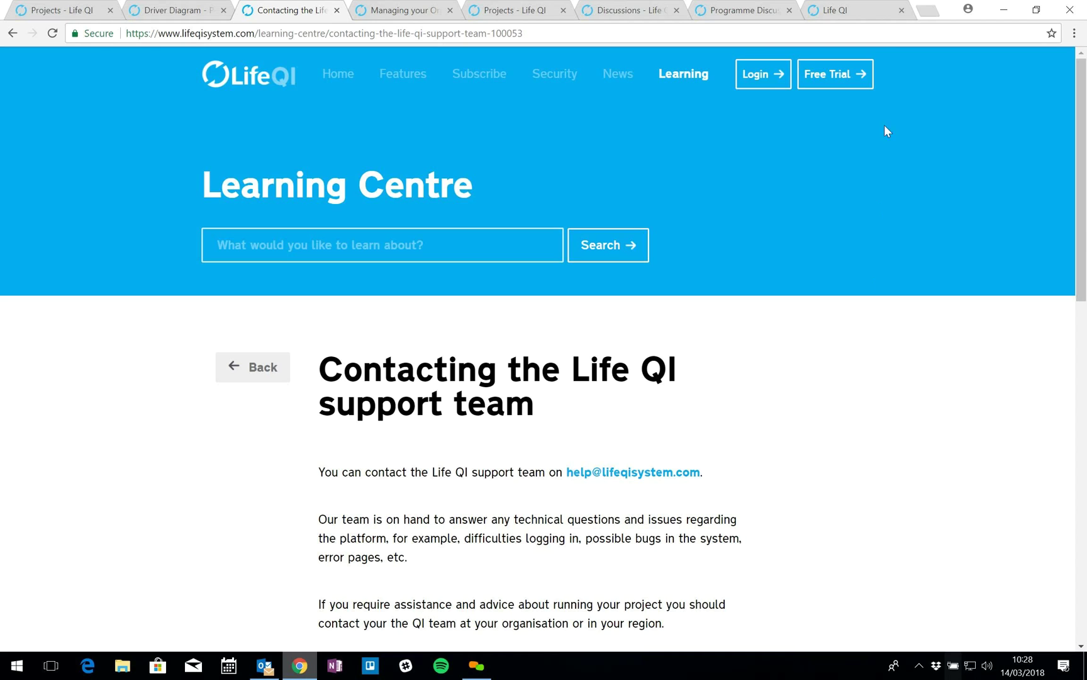
click(900, 54)
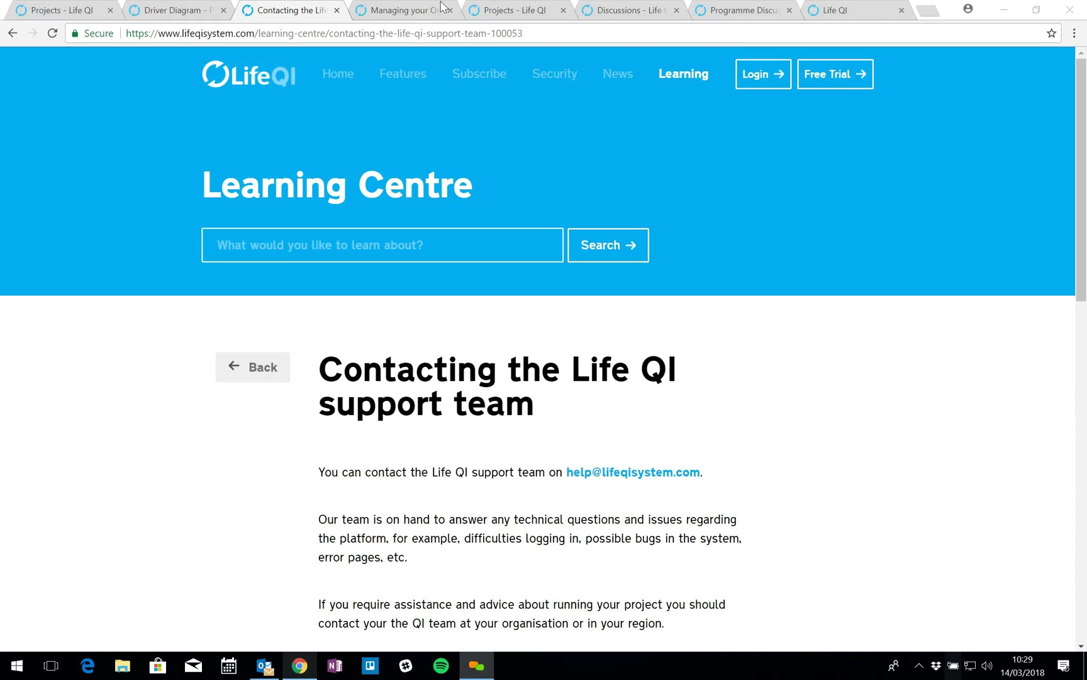
Step: Go back to the projects list and open the "Reducing Pressure Sores" project
click(494, 15)
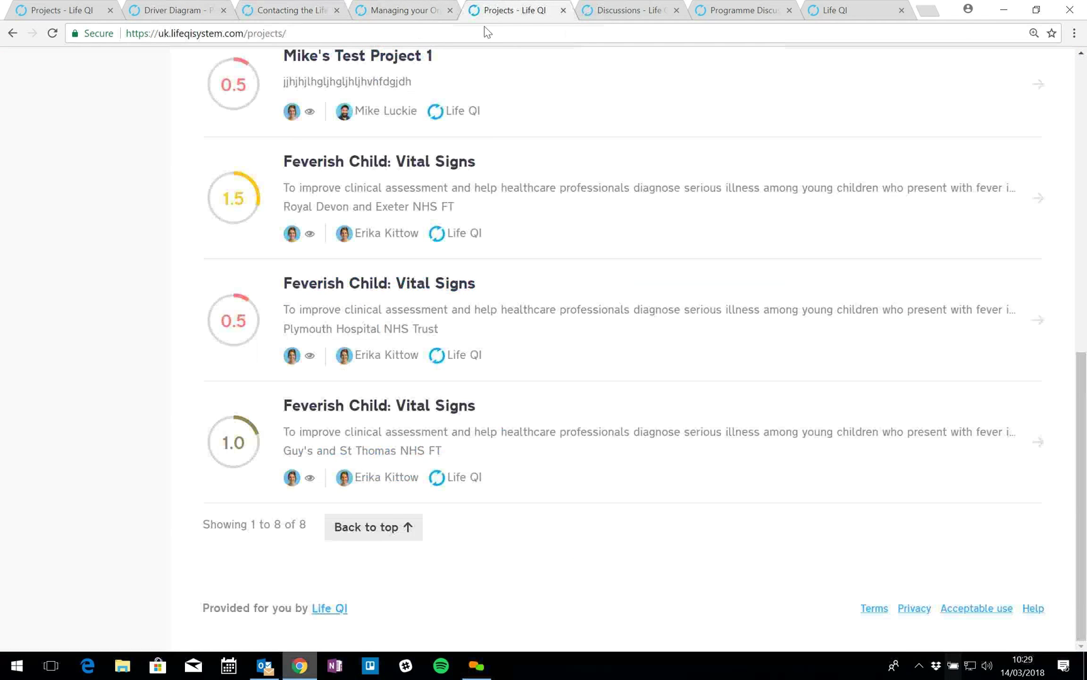
scroll(277, 245, up, 15)
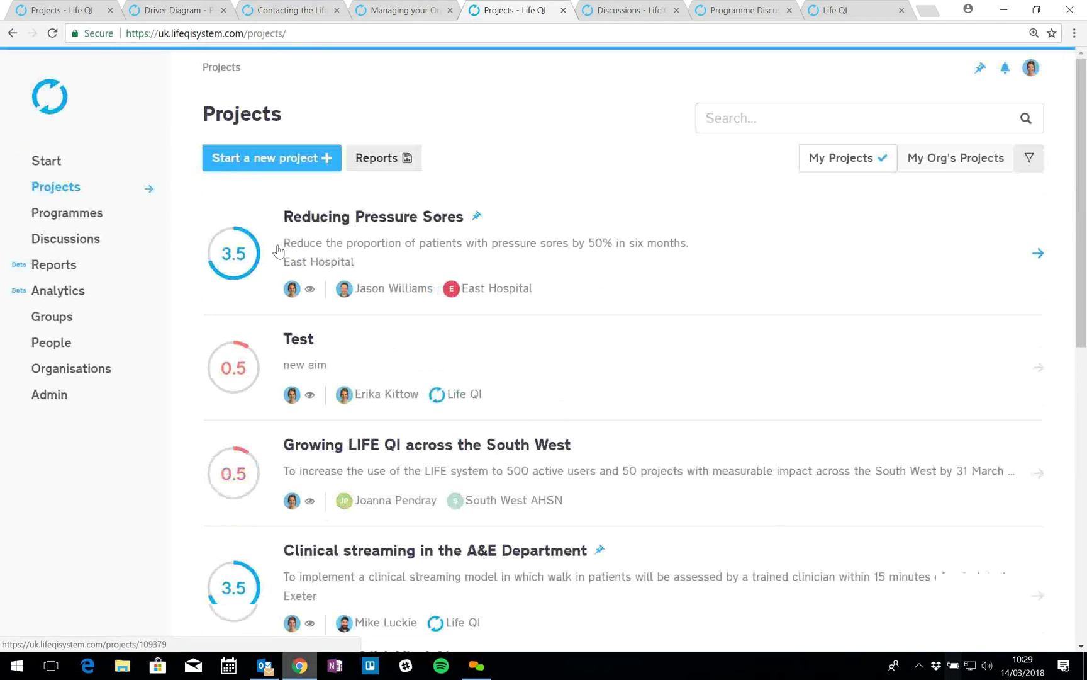
click(309, 261)
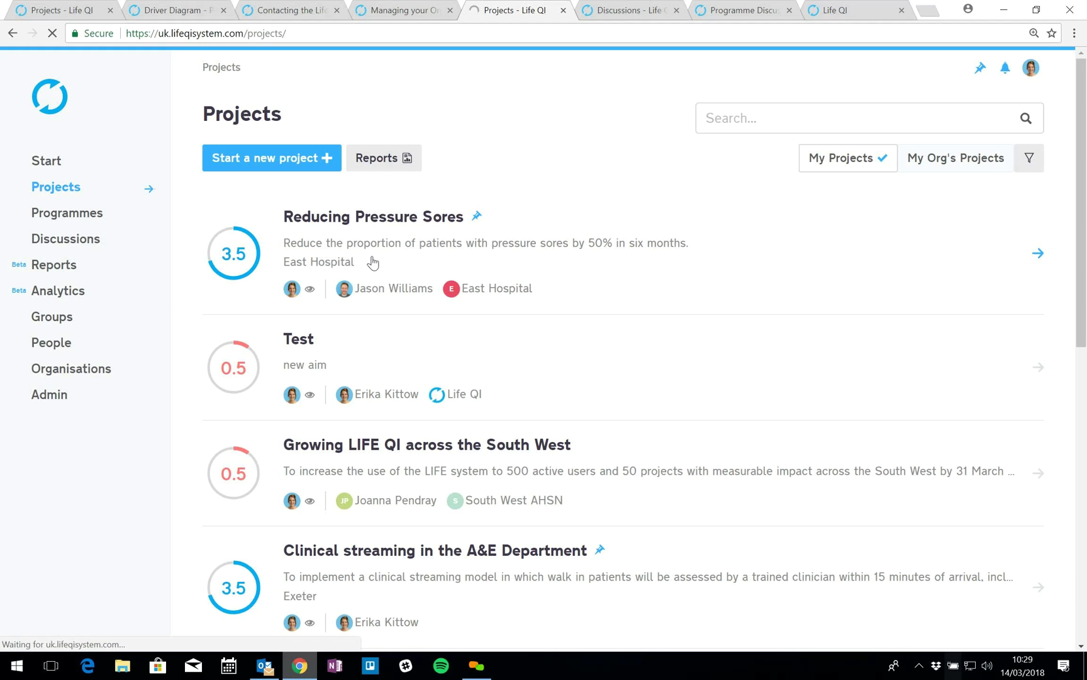
Step: Find the "Number of sores (RDE)" outcome measure in the project's Measures & Charts and open its I Chart
click(61, 237)
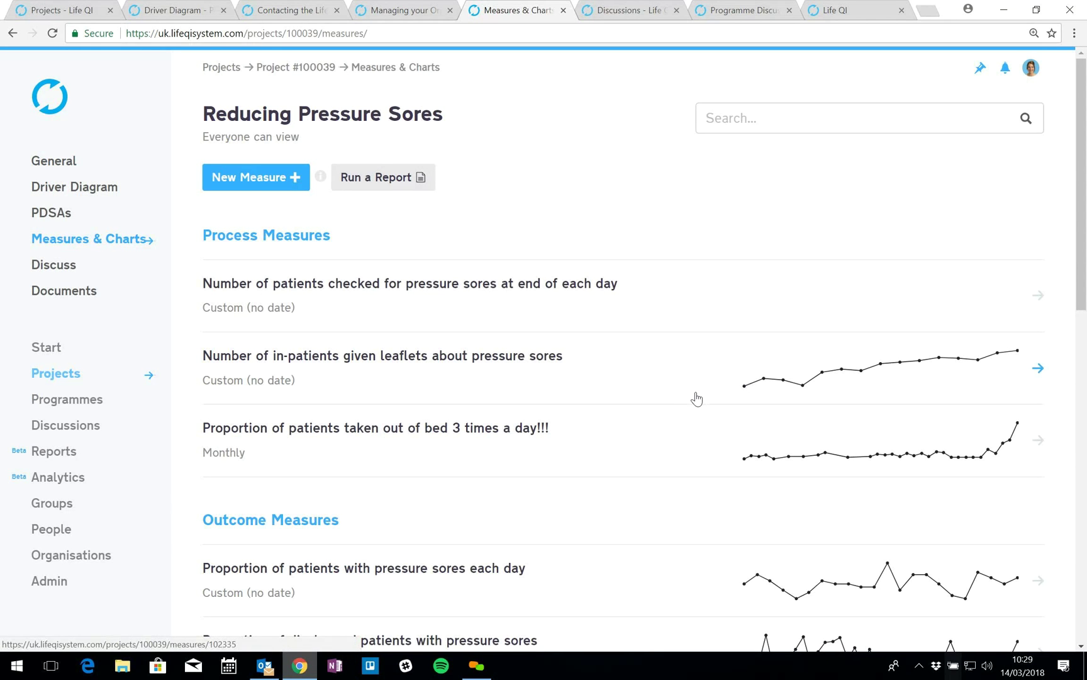
scroll(696, 399, down, 3)
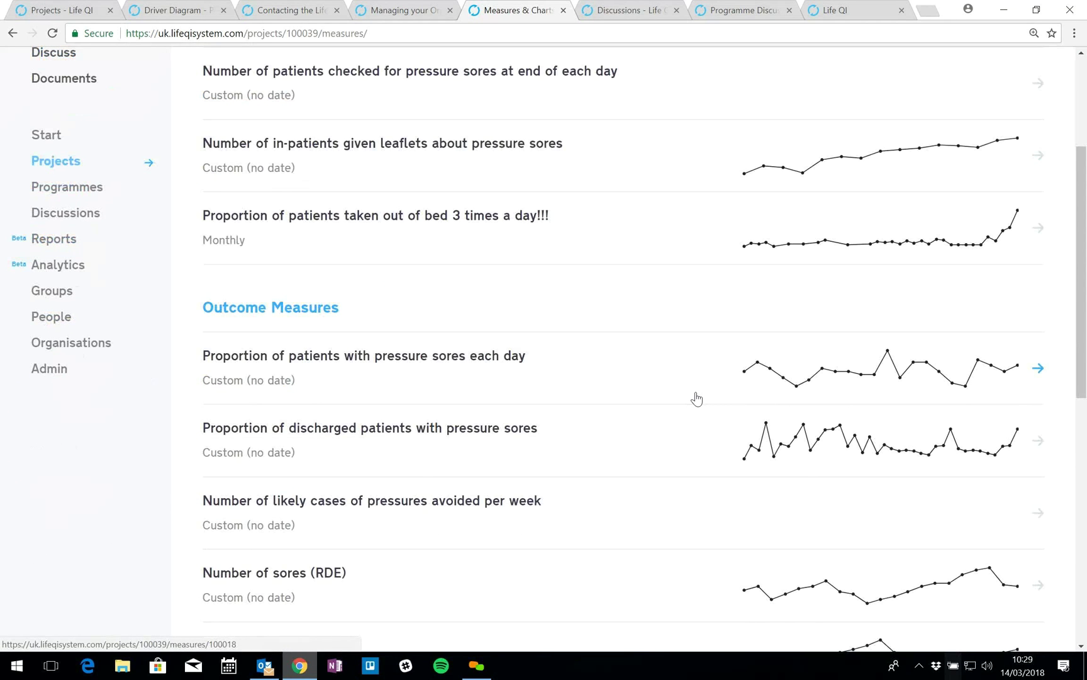
scroll(697, 398, down, 1)
click(727, 517)
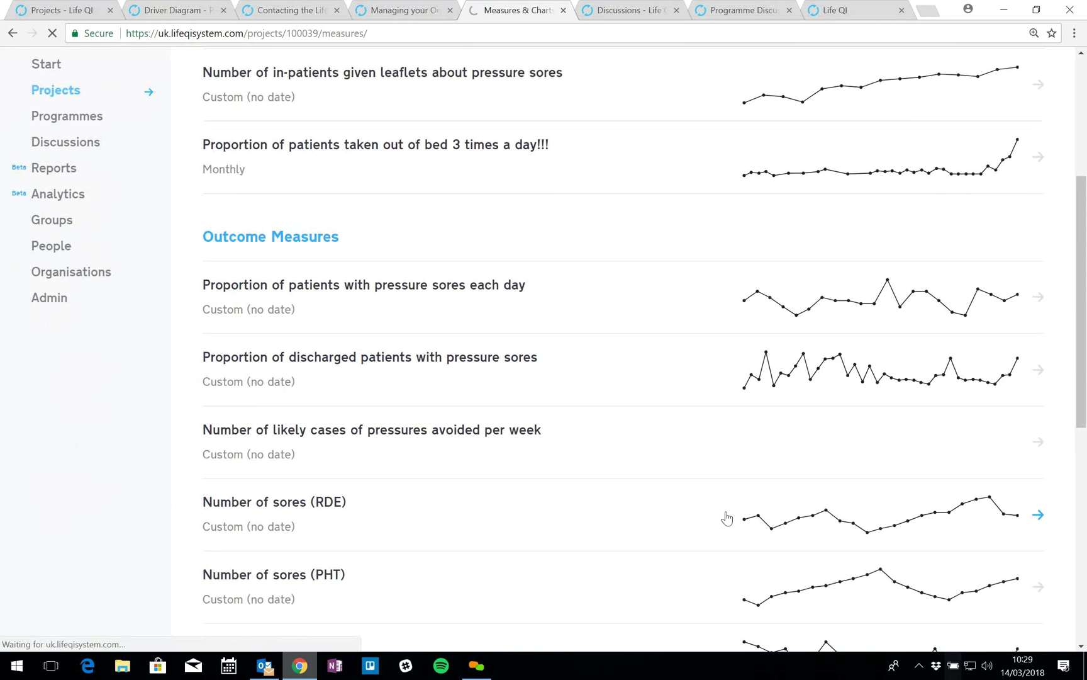
click(955, 242)
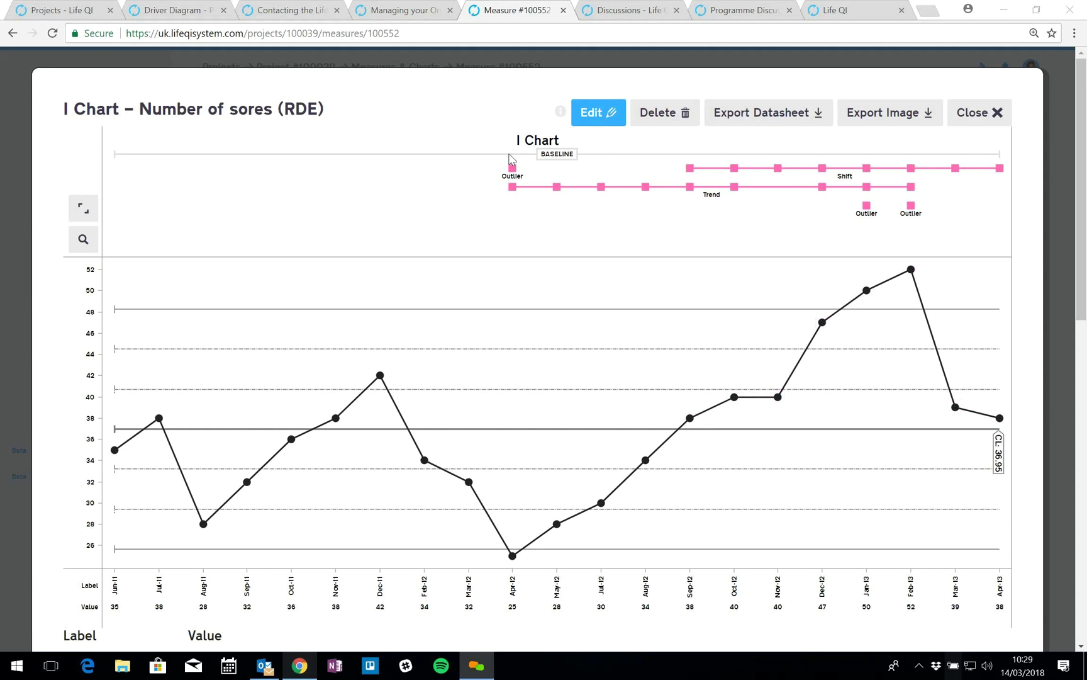
Step: Advance the "Number of sores (RDE)" I Chart to the Test phase from Sep-12, save it and reload the chart
click(591, 117)
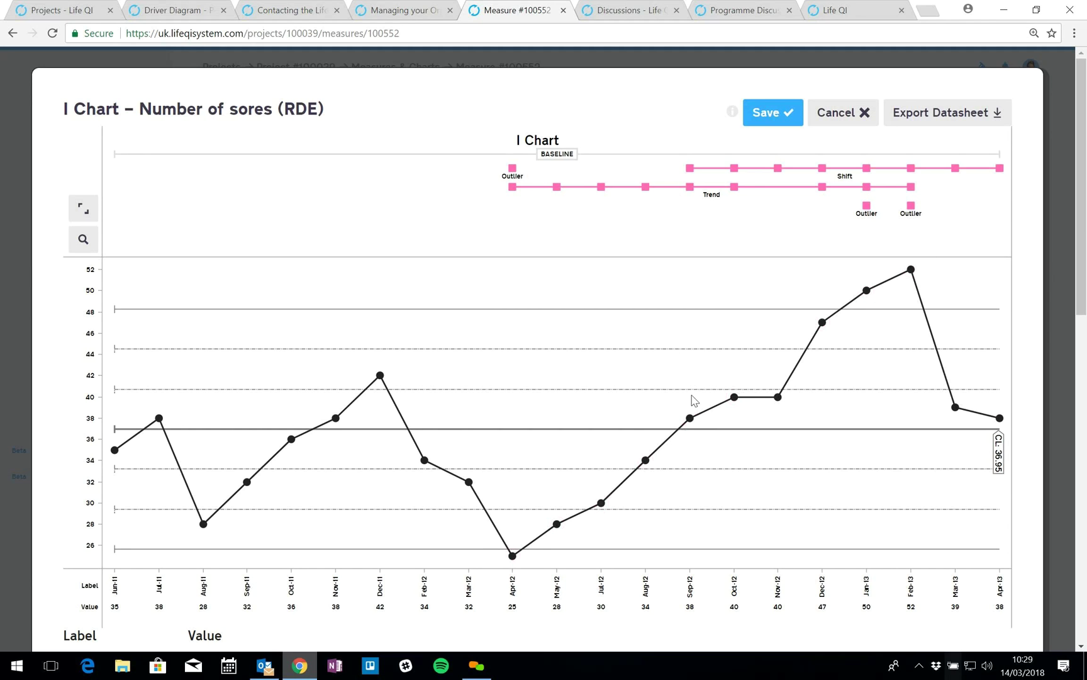
click(690, 420)
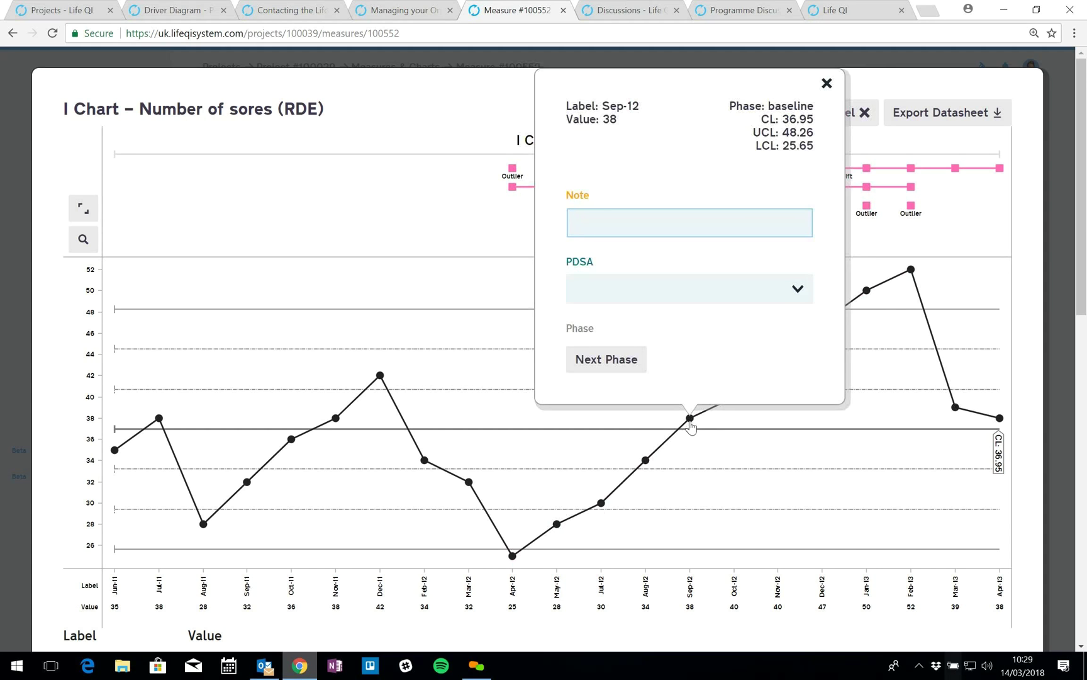
click(617, 363)
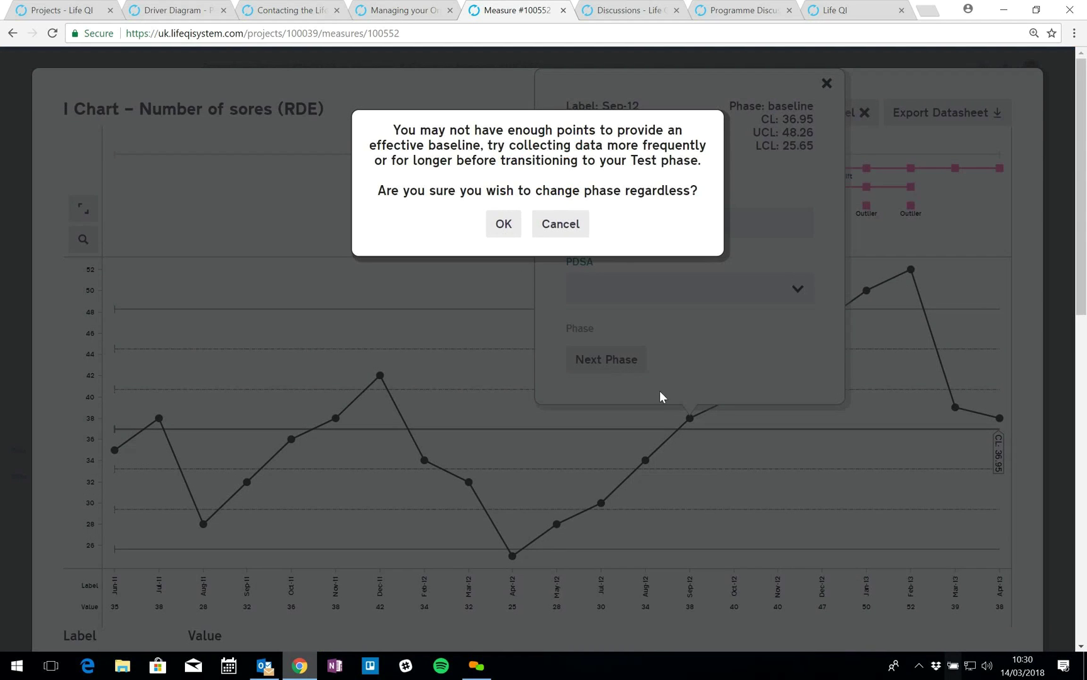
click(504, 225)
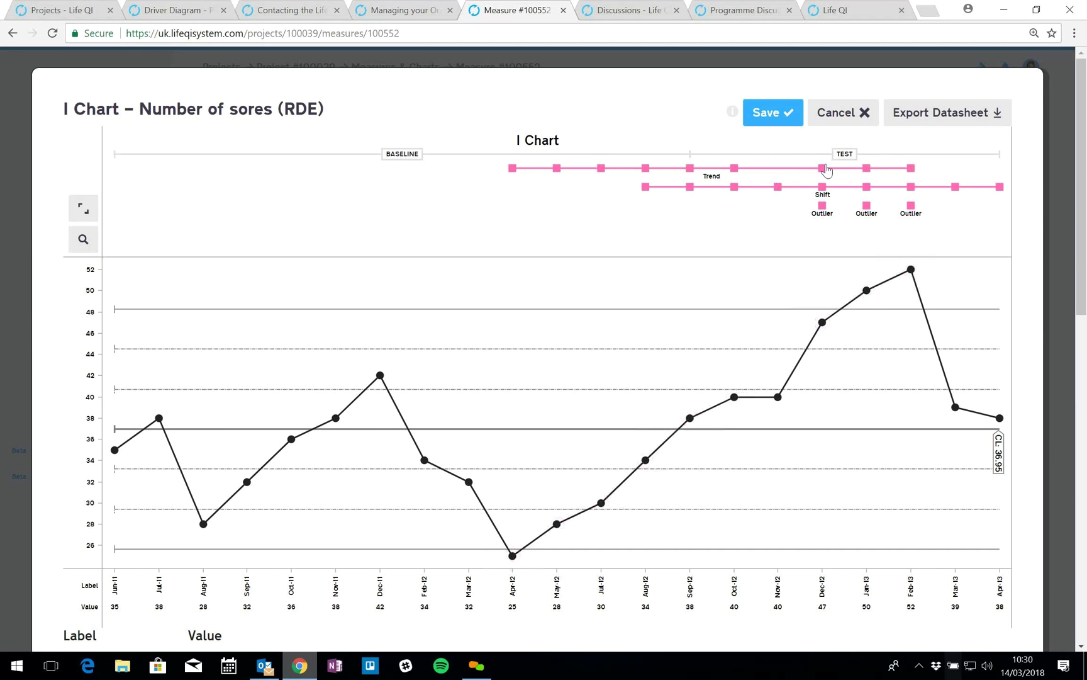
click(774, 120)
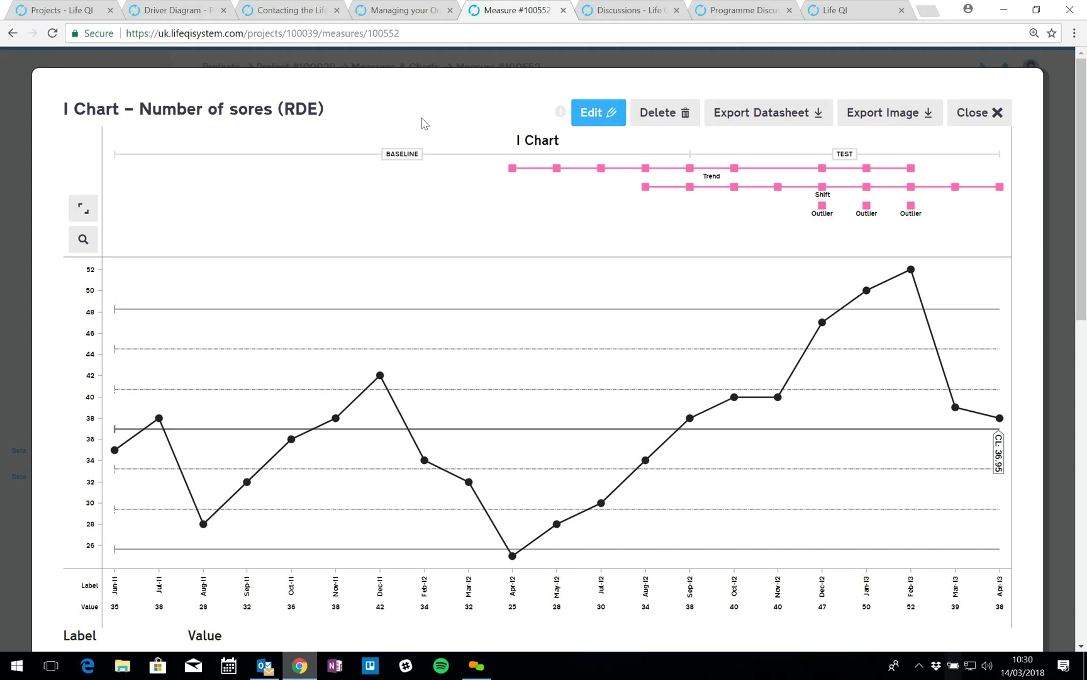
click(55, 39)
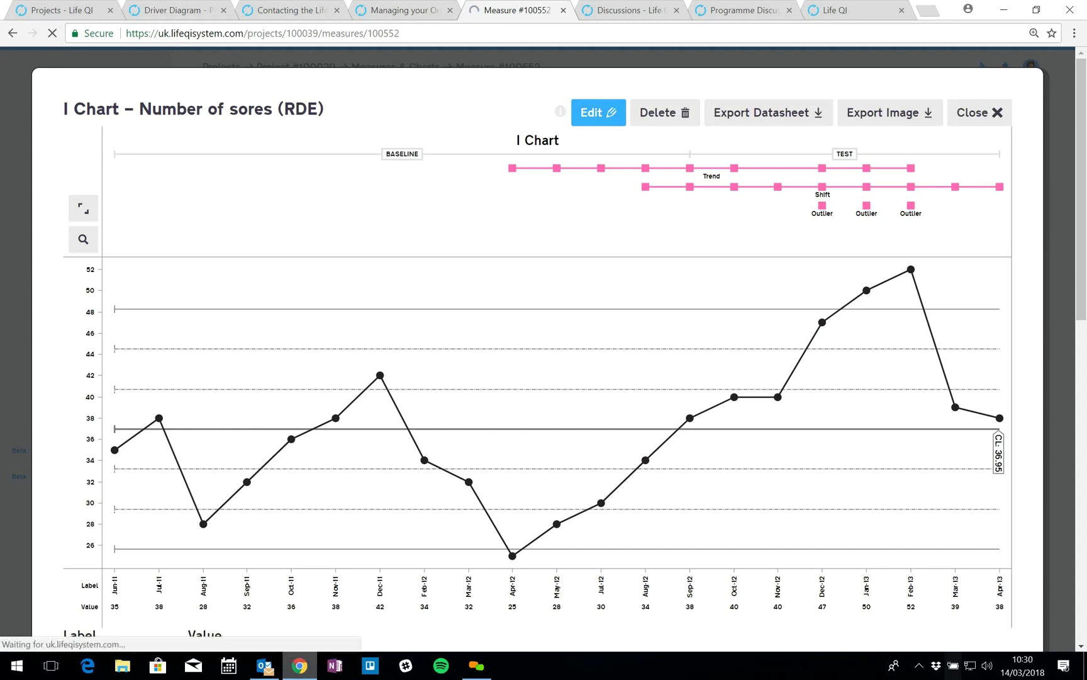
click(921, 236)
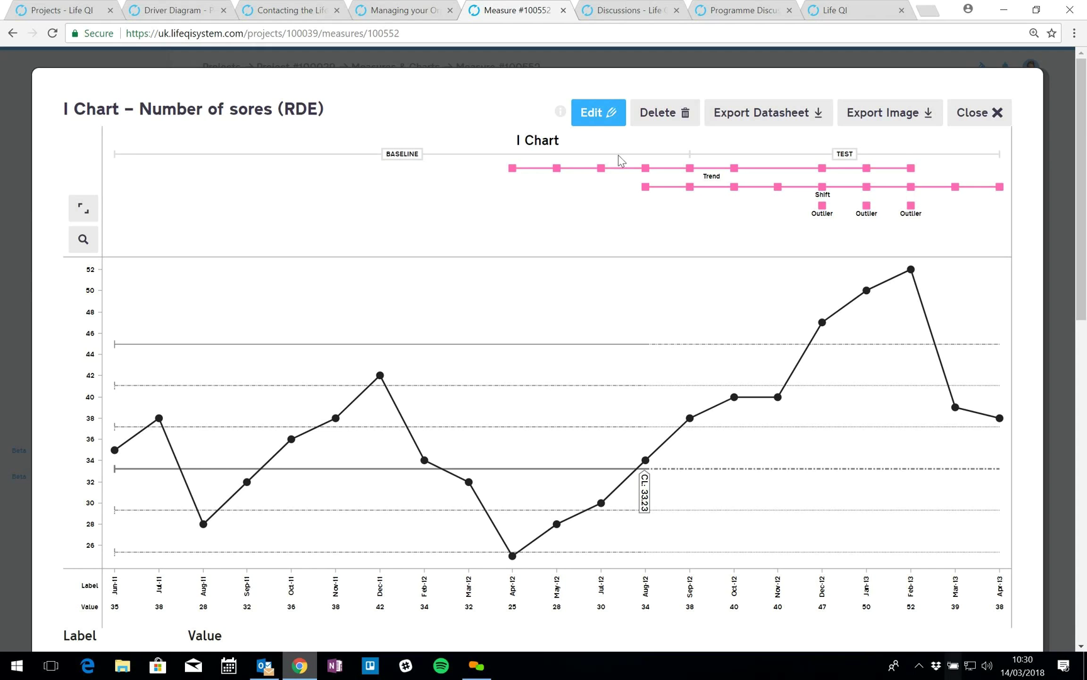
Step: Check the phase options at Sep-12, then revert the I Chart to the previous phase from the Apr-13 point and save
click(604, 115)
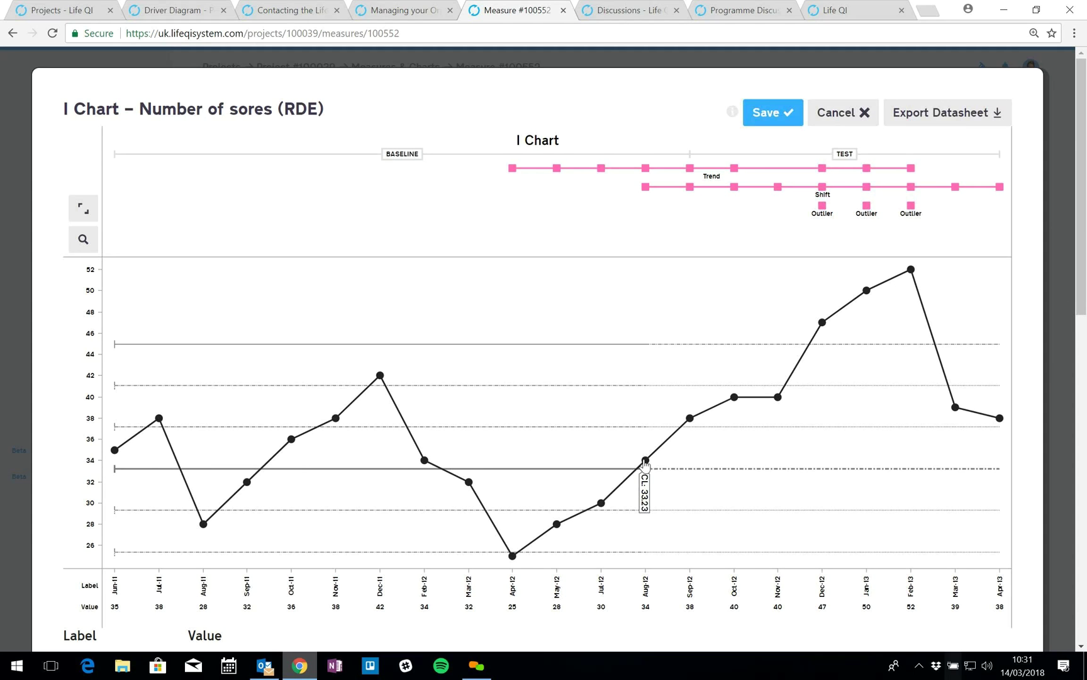
click(691, 420)
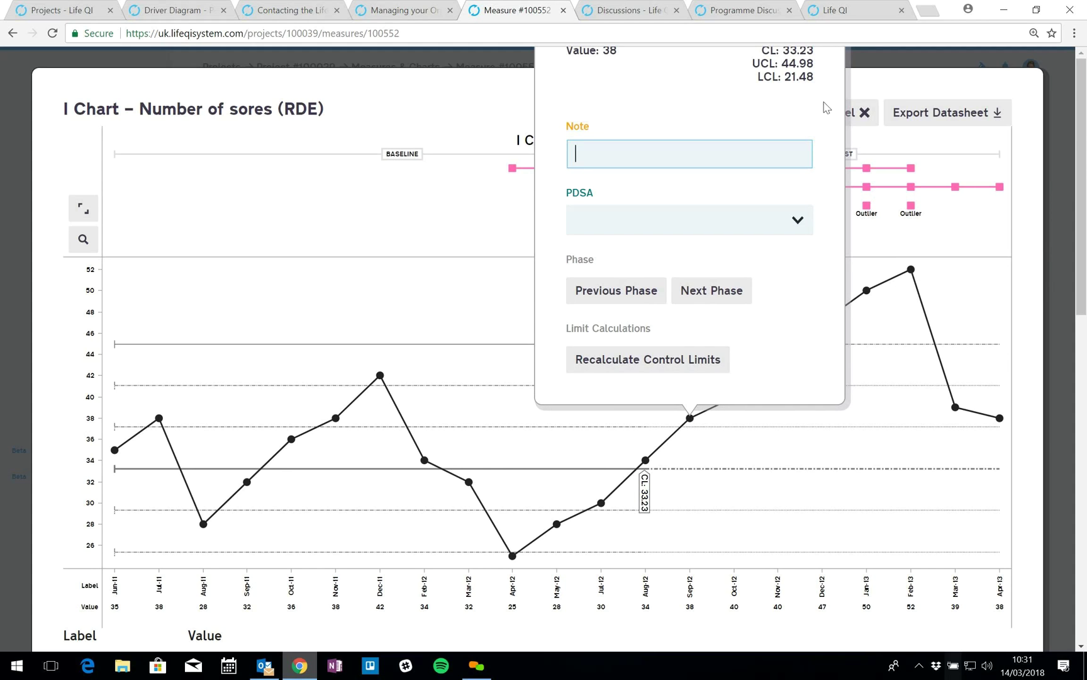
click(976, 271)
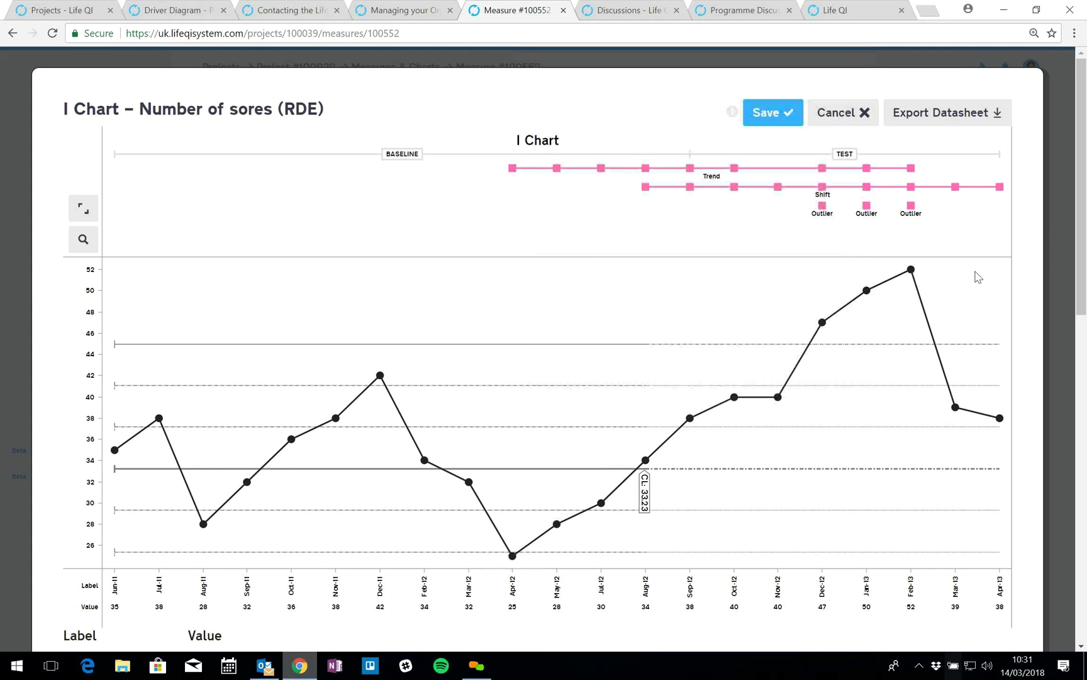
click(1001, 422)
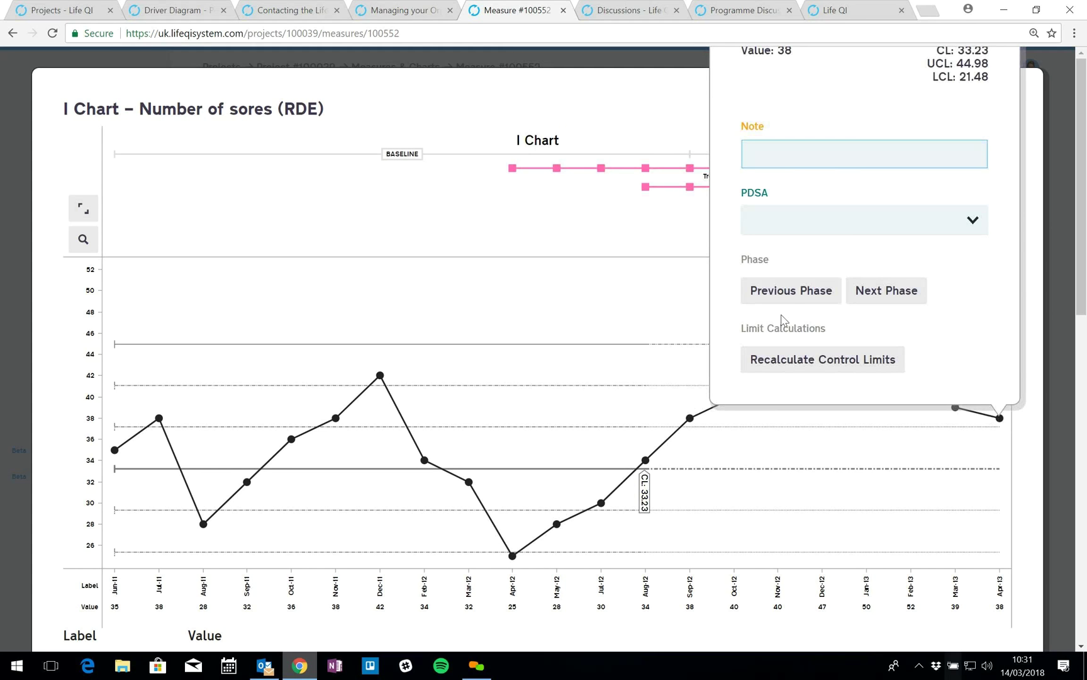
click(783, 296)
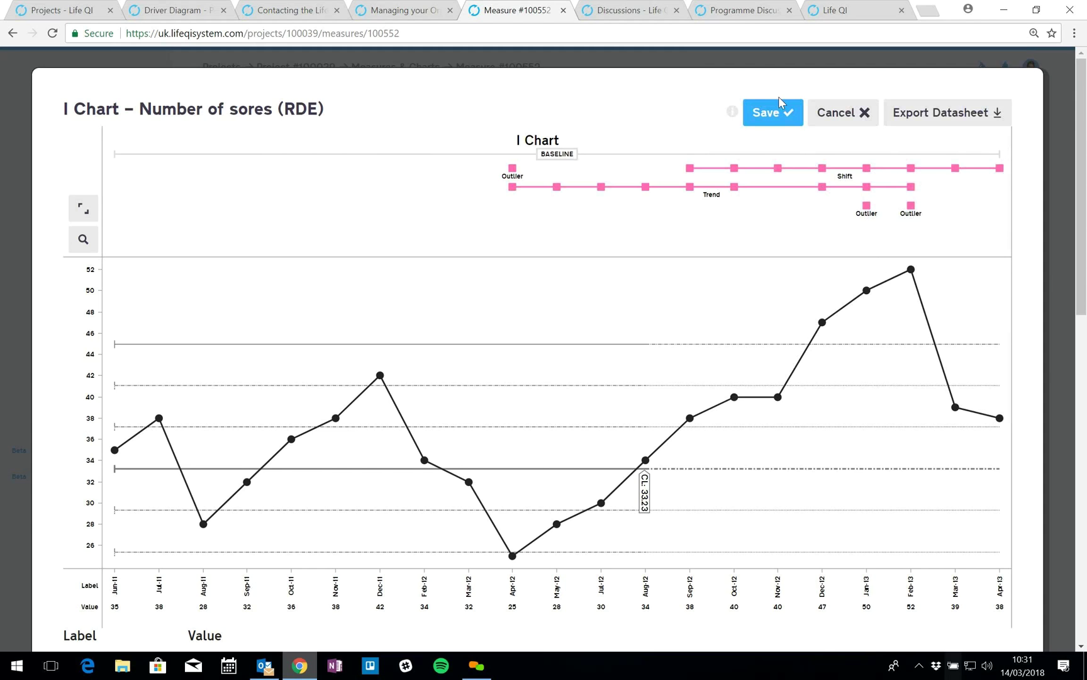
click(770, 113)
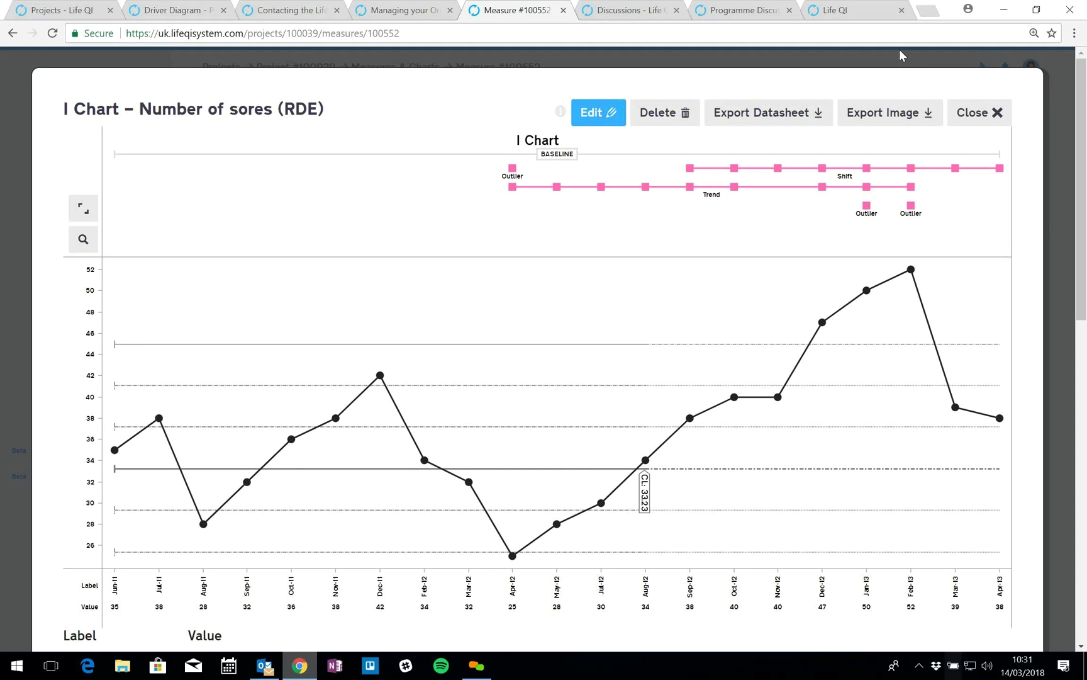
key(alt+Tab)
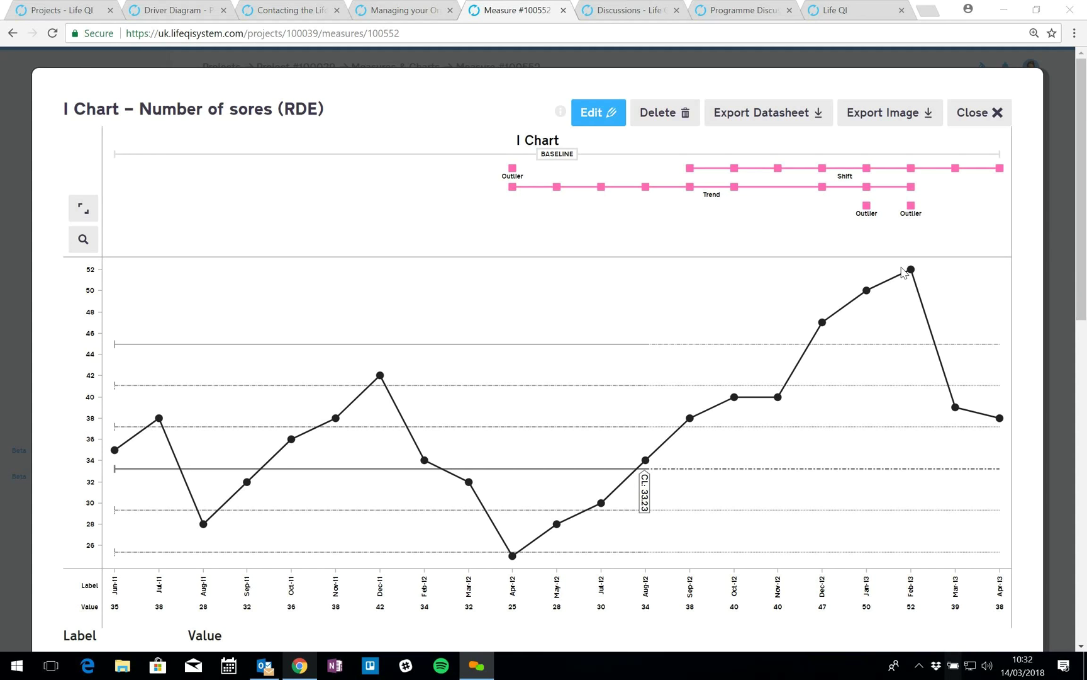
key(XF86AudioLowerVolume)
key(XF86AudioLowerVolume)
key(XF86AudioRaiseVolume)
Step: Leave the I Chart for the project's General page and read through the Progress Score level descriptions in the Overview section's help
click(1000, 113)
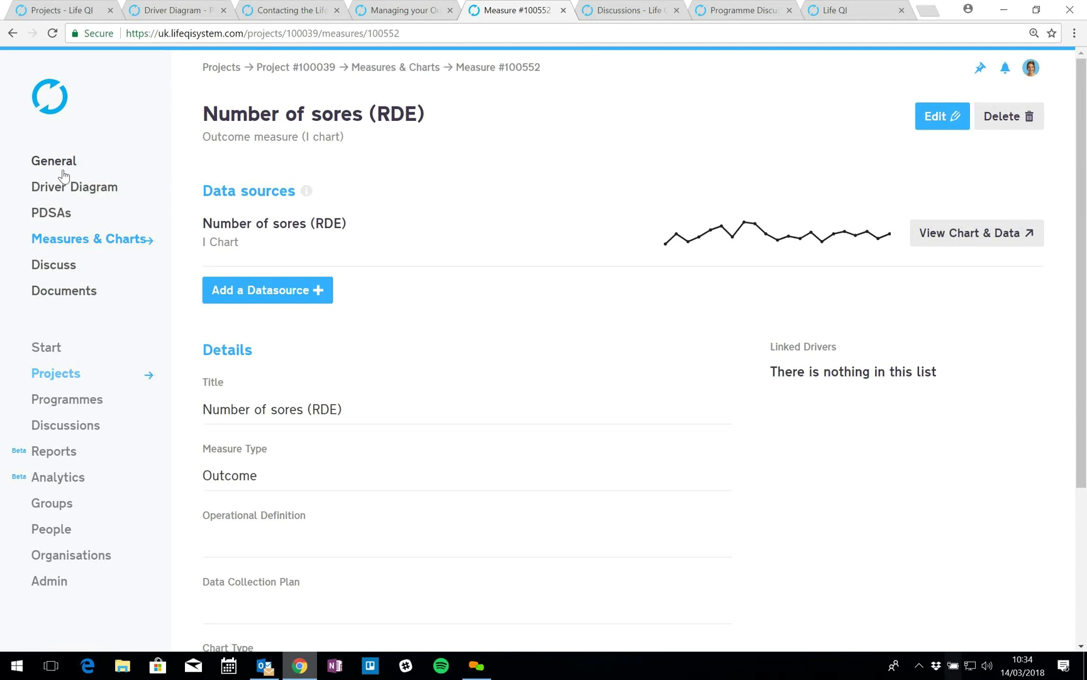
click(59, 166)
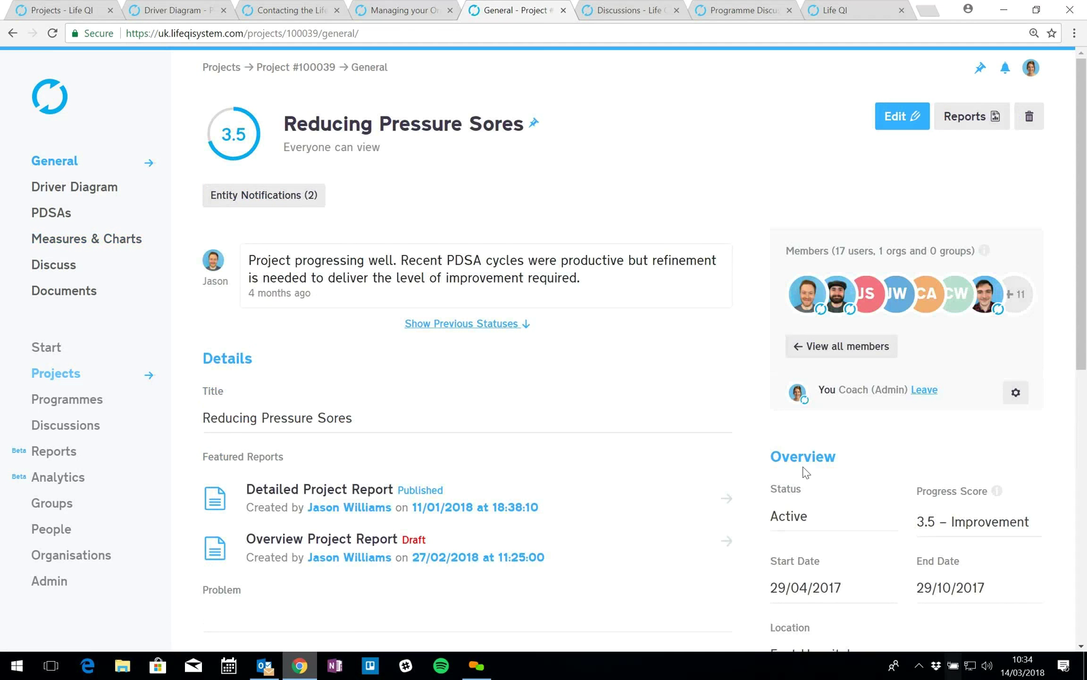
scroll(1058, 458, down, 1)
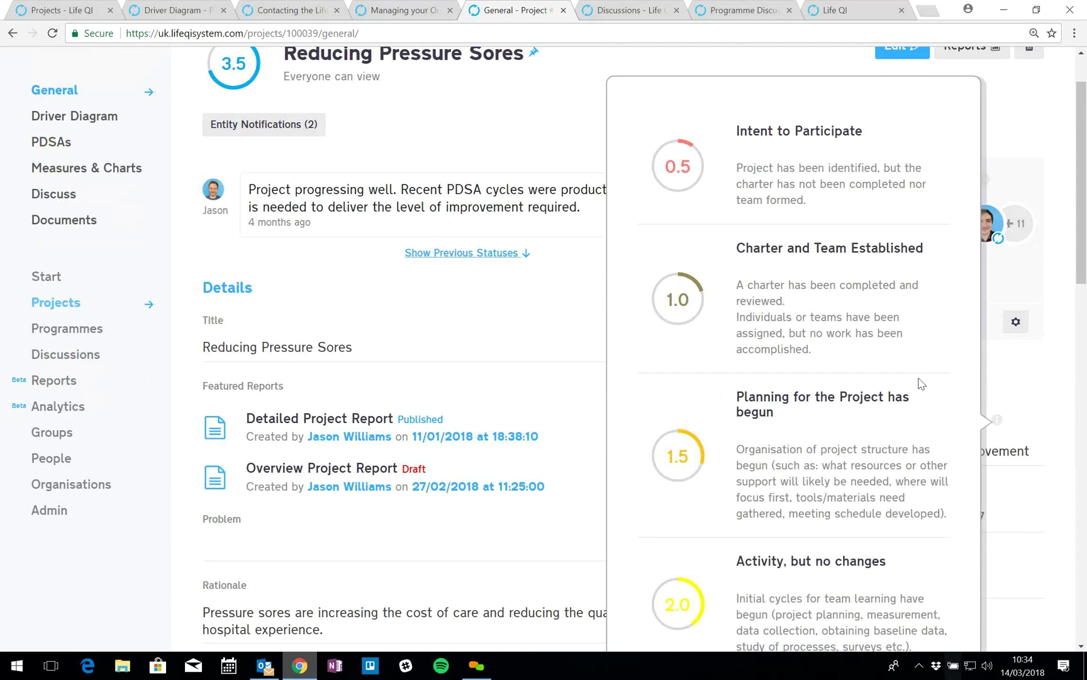
scroll(920, 381, down, 5)
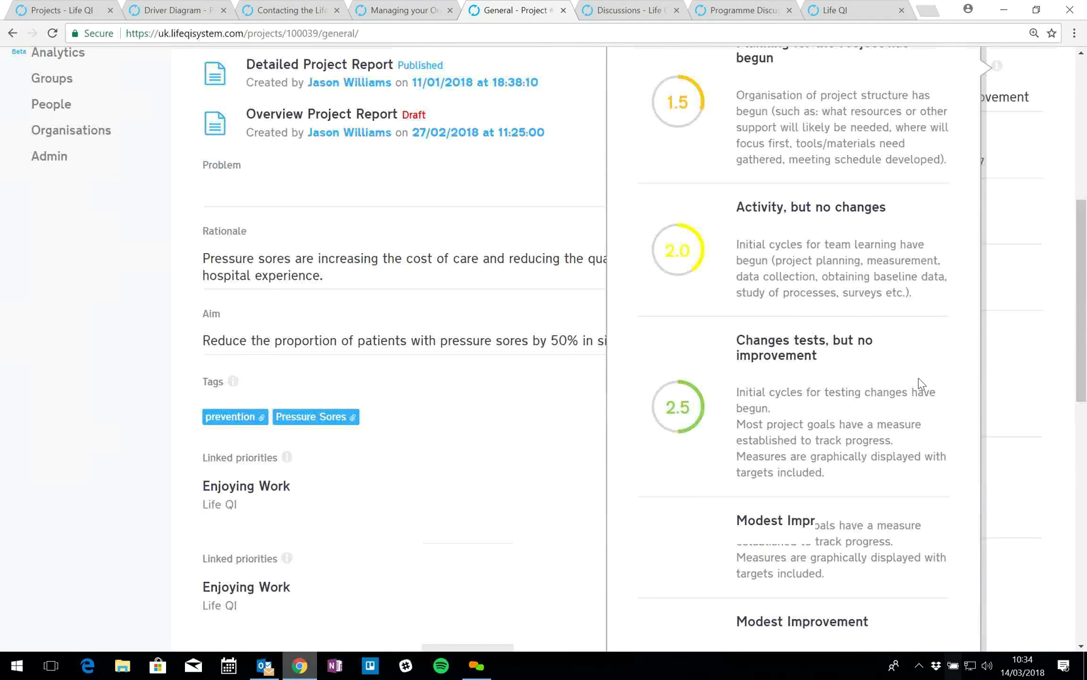
scroll(920, 382, down, 8)
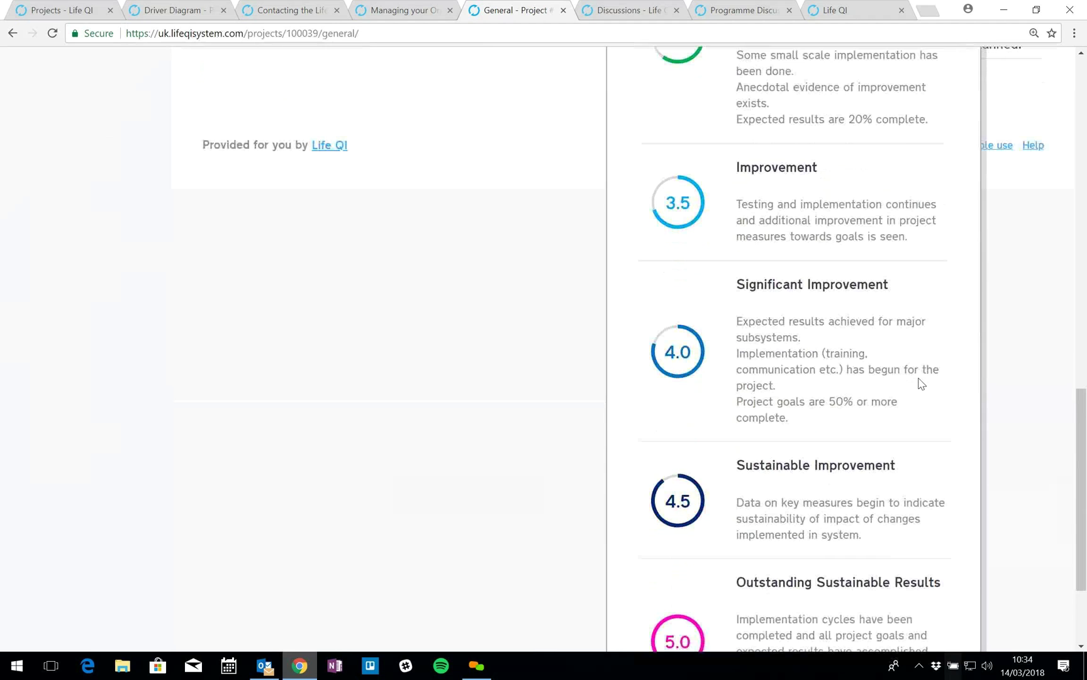